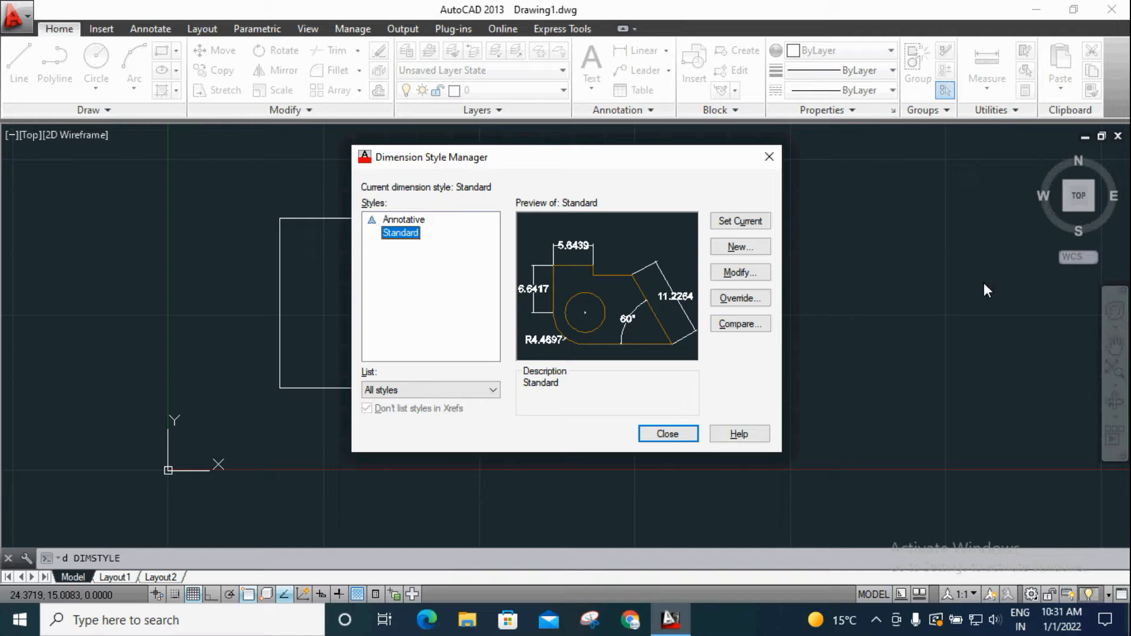
Step: Review the line settings of the Standard dimension style in the Dimension Style Manager without changing them
left_click(769, 156)
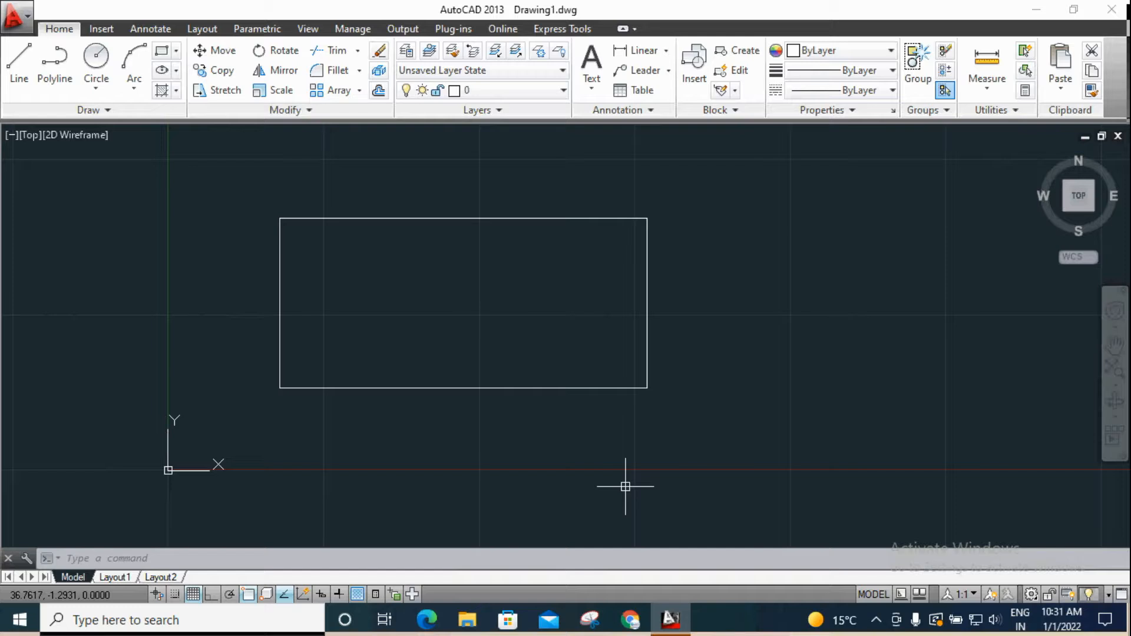
type("d")
key("Return")
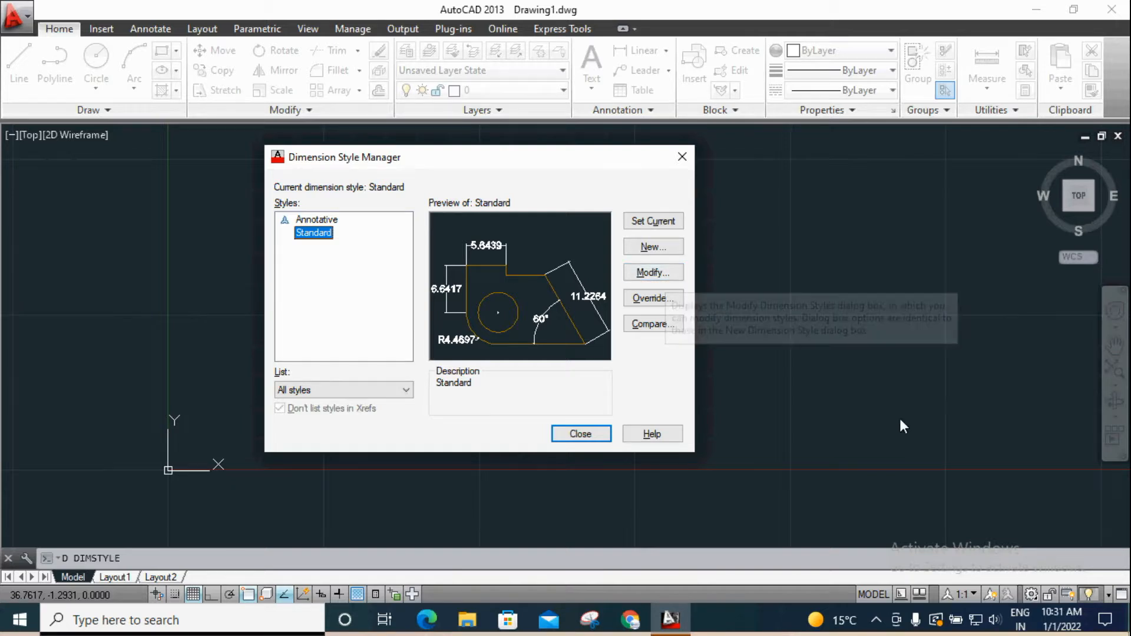
left_click_drag(530, 164, 830, 195)
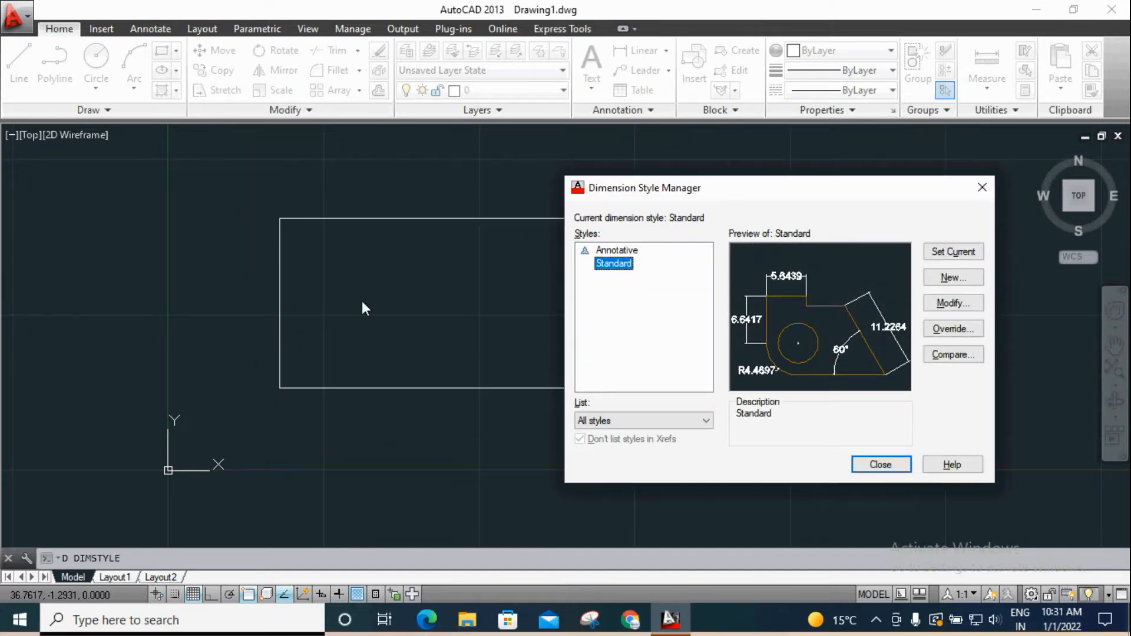
left_click_drag(746, 188, 564, 163)
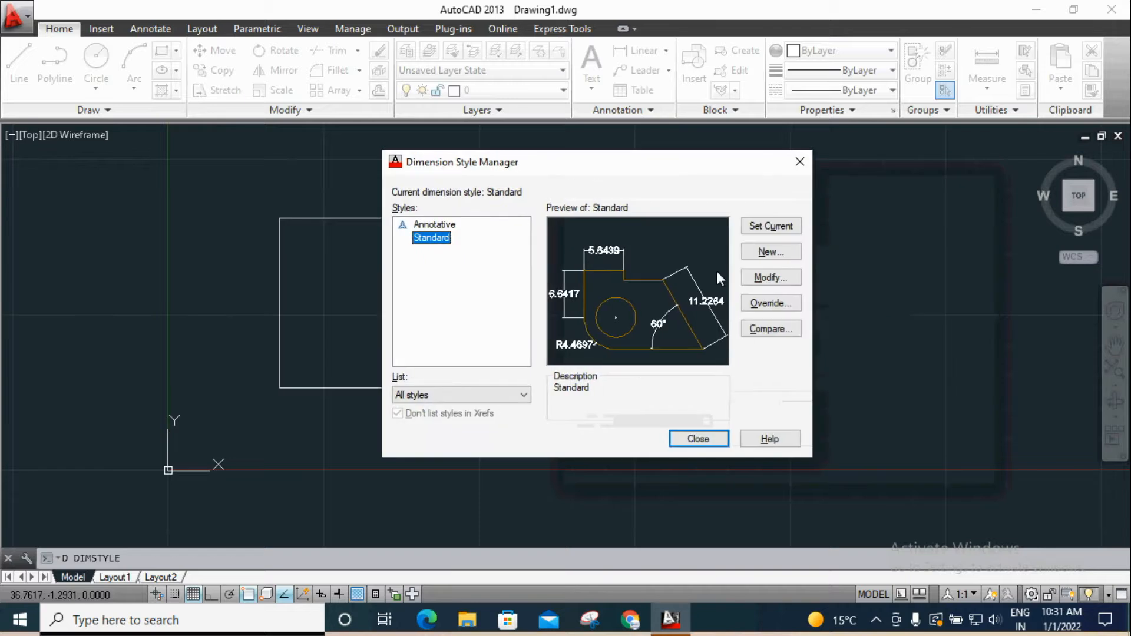
left_click(773, 276)
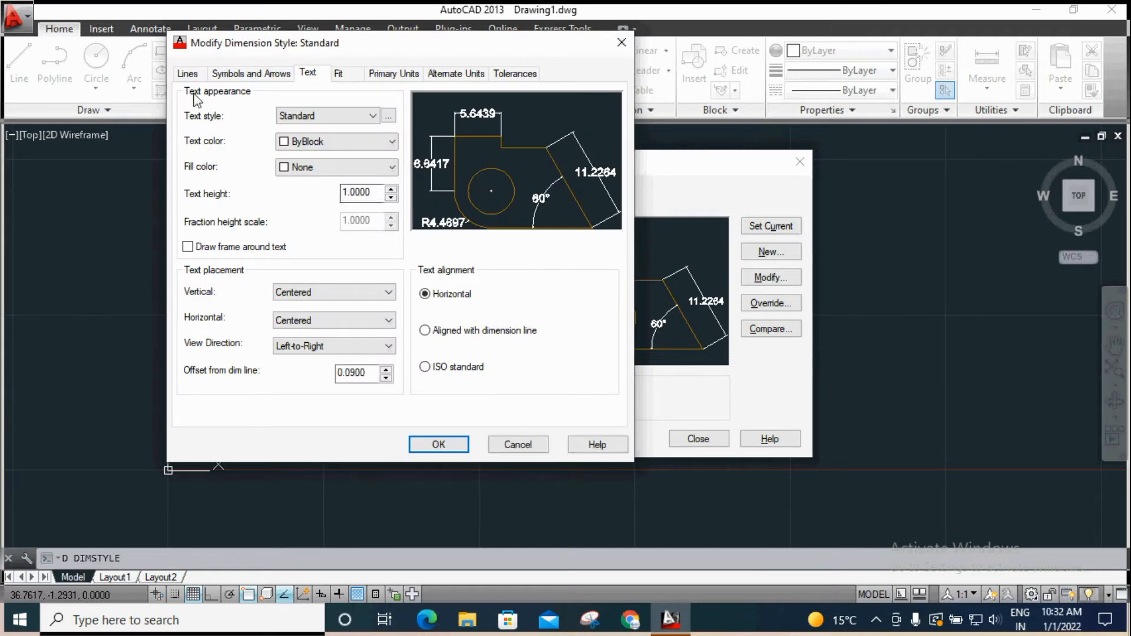
left_click(188, 73)
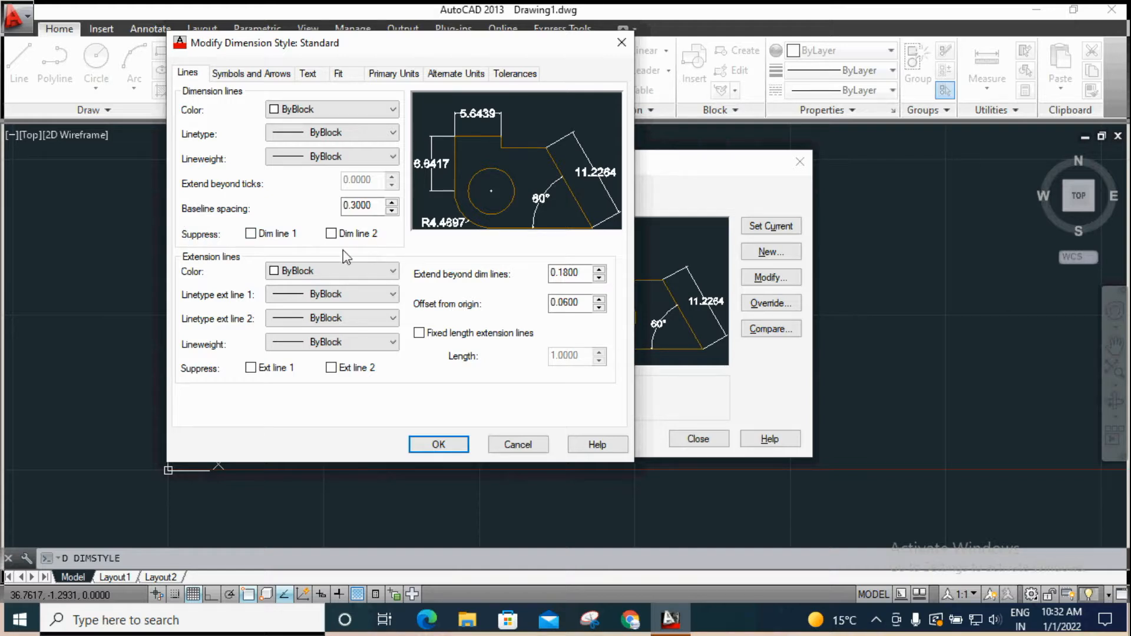
left_click(621, 42)
left_click(800, 162)
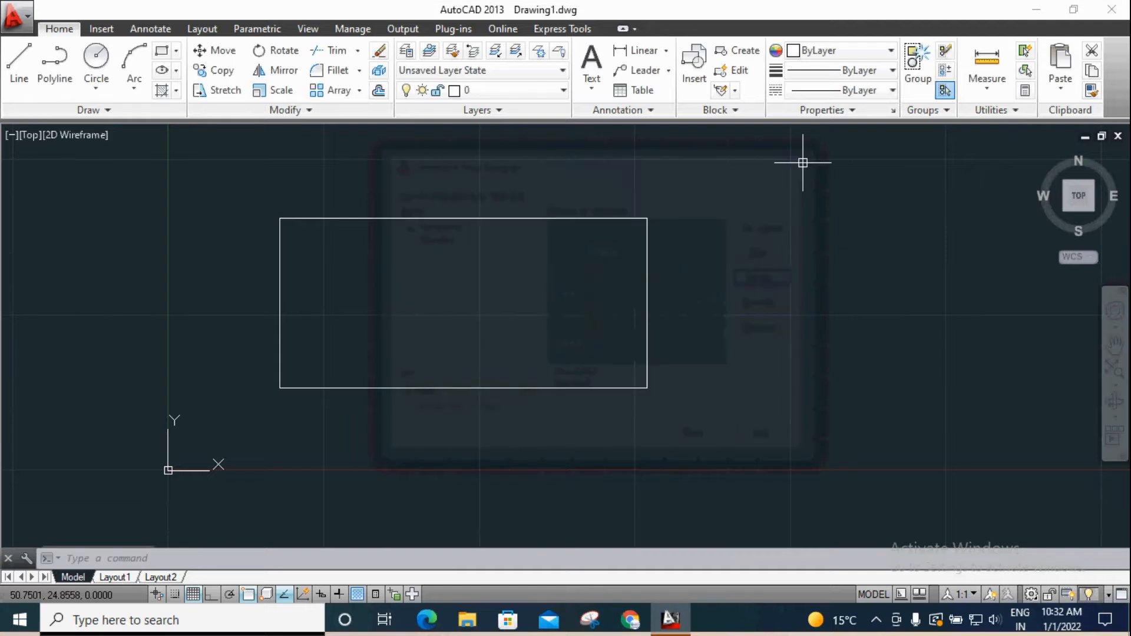
Step: Add a vertical linear dimension to the rectangle's right edge, with the dimension line outside the shape
left_click(639, 50)
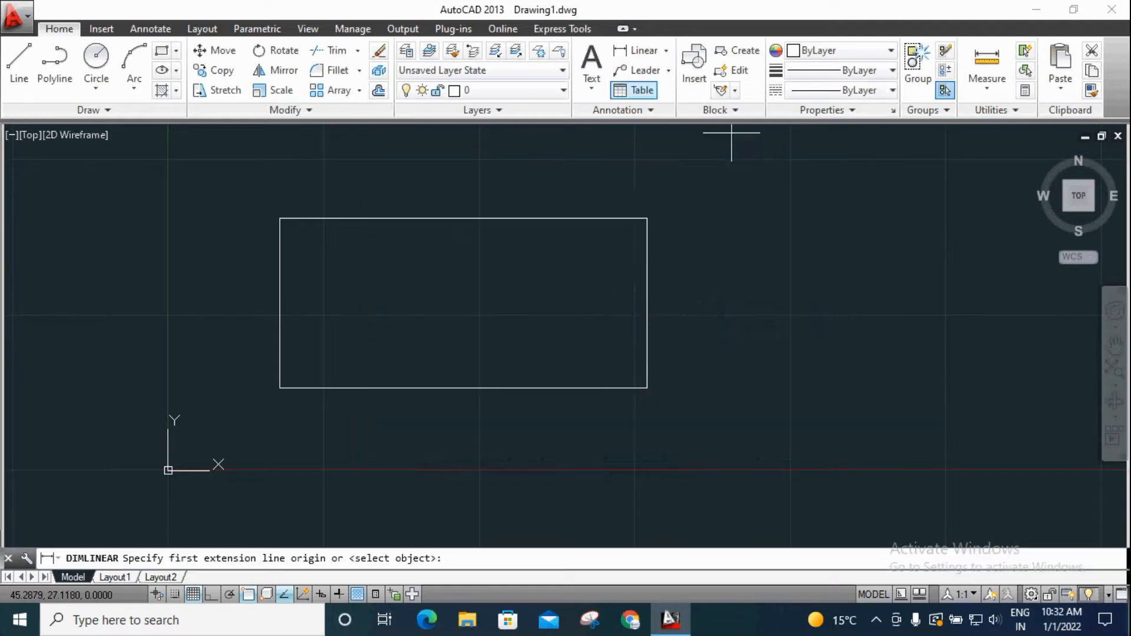
left_click(647, 218)
left_click(648, 388)
left_click(747, 384)
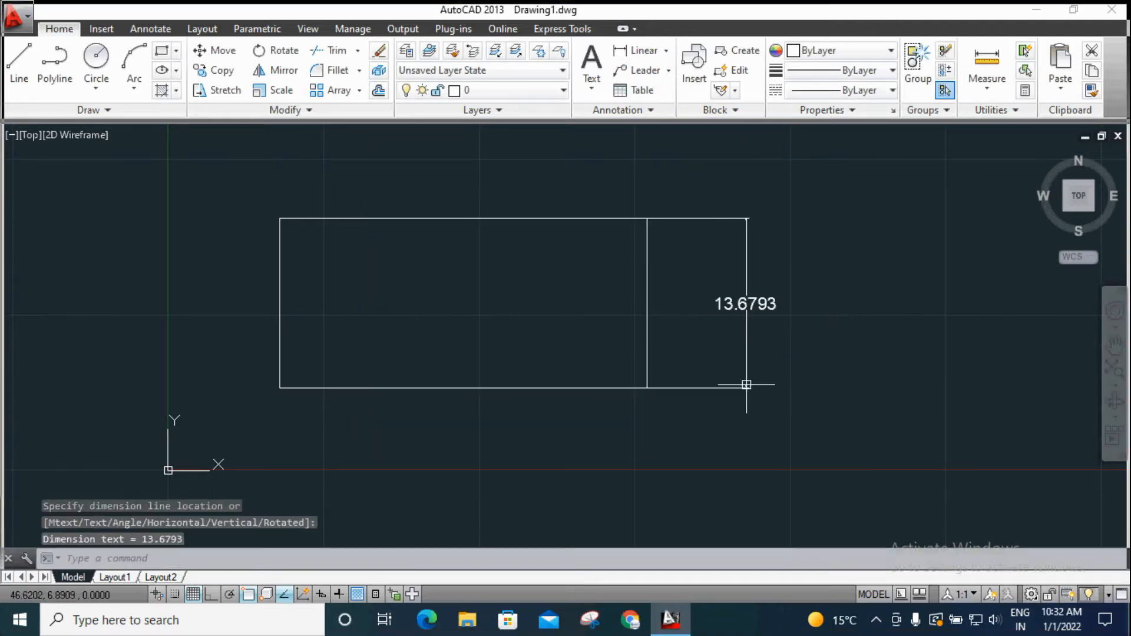
Step: Examine the new dimension's extension lines, dimension line, arrowheads and text up close
scroll(839, 324, "up", 2)
scroll(685, 139, "up", 4)
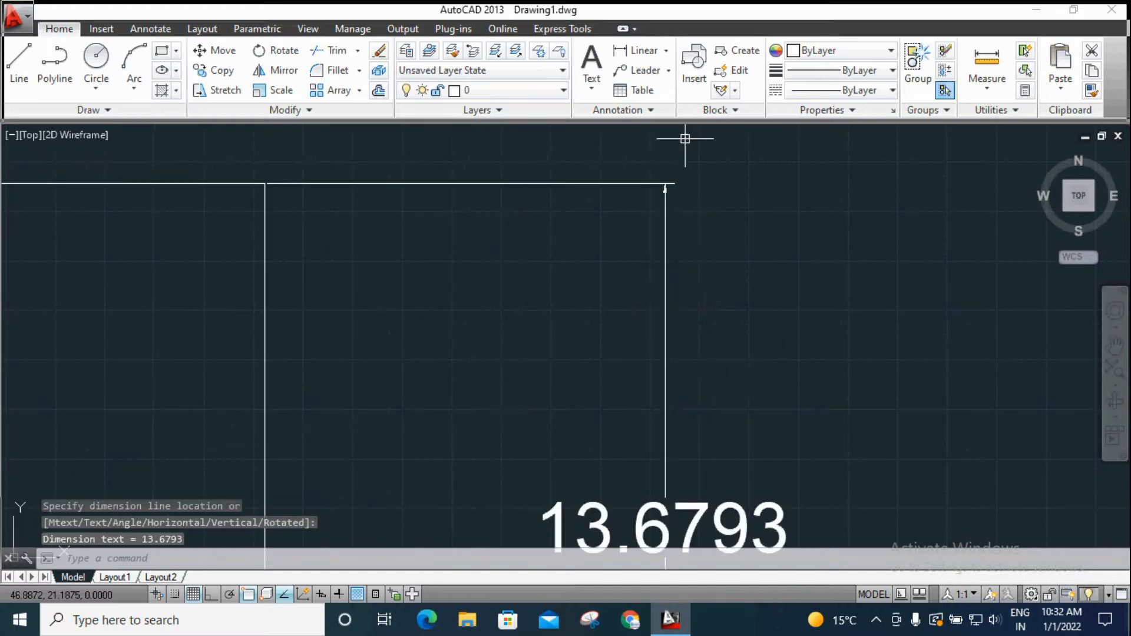
left_click(462, 183)
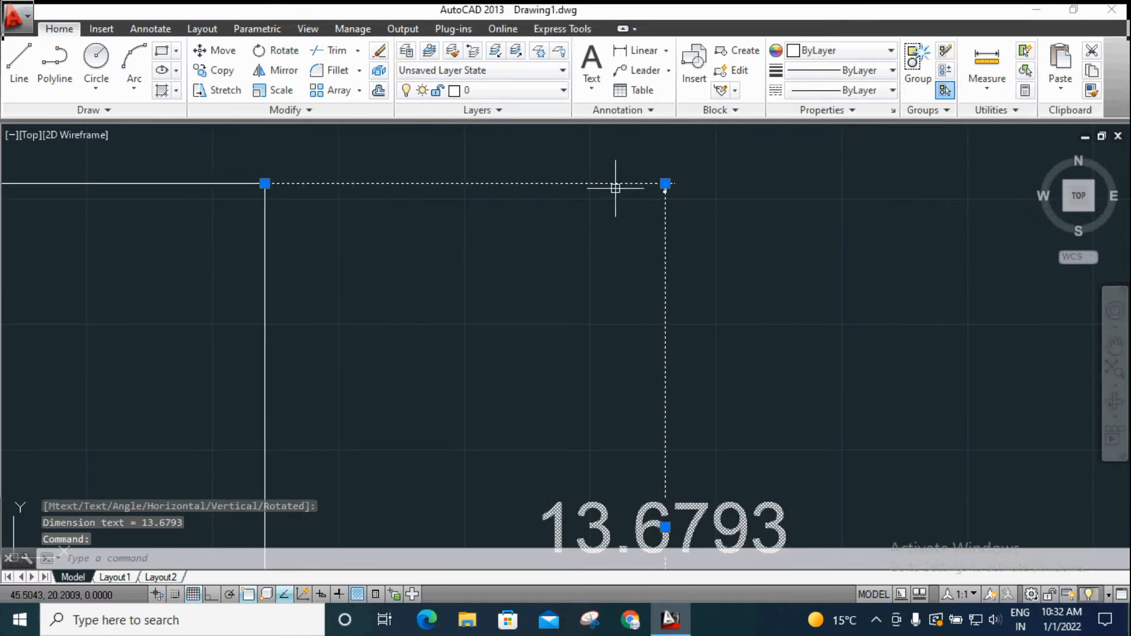
scroll(580, 197, "down", 2)
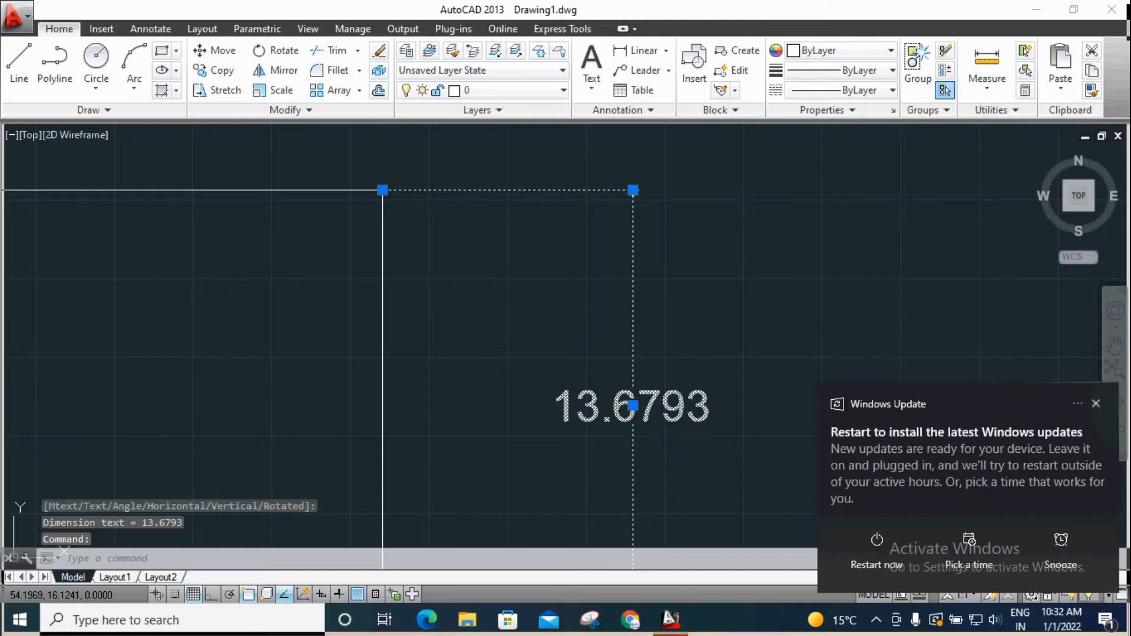
left_click(1095, 403)
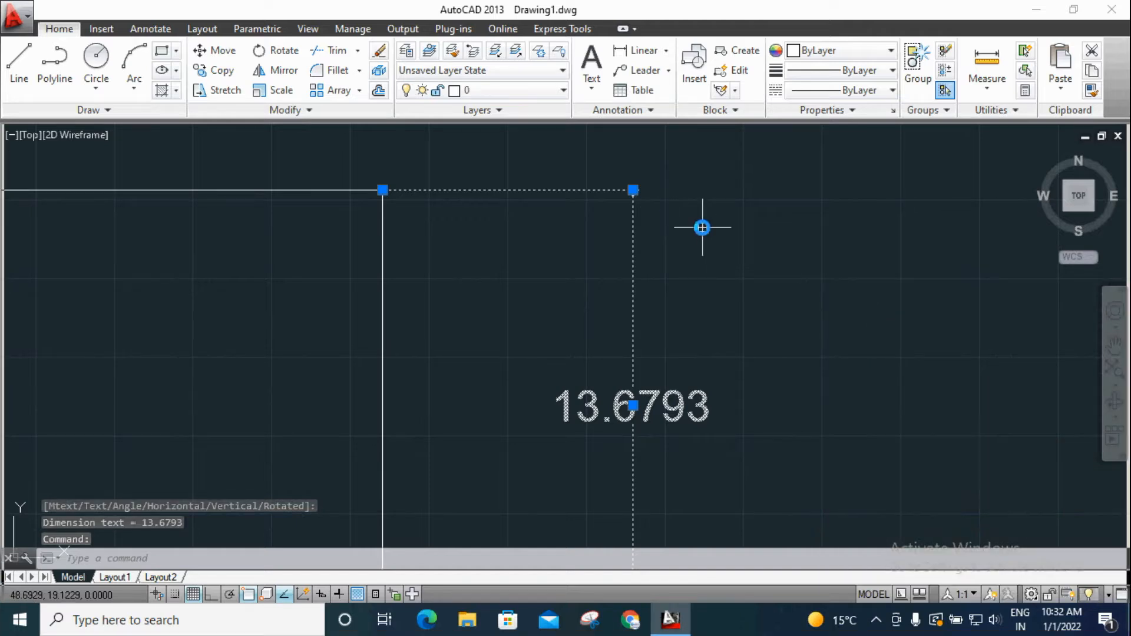
key("Escape")
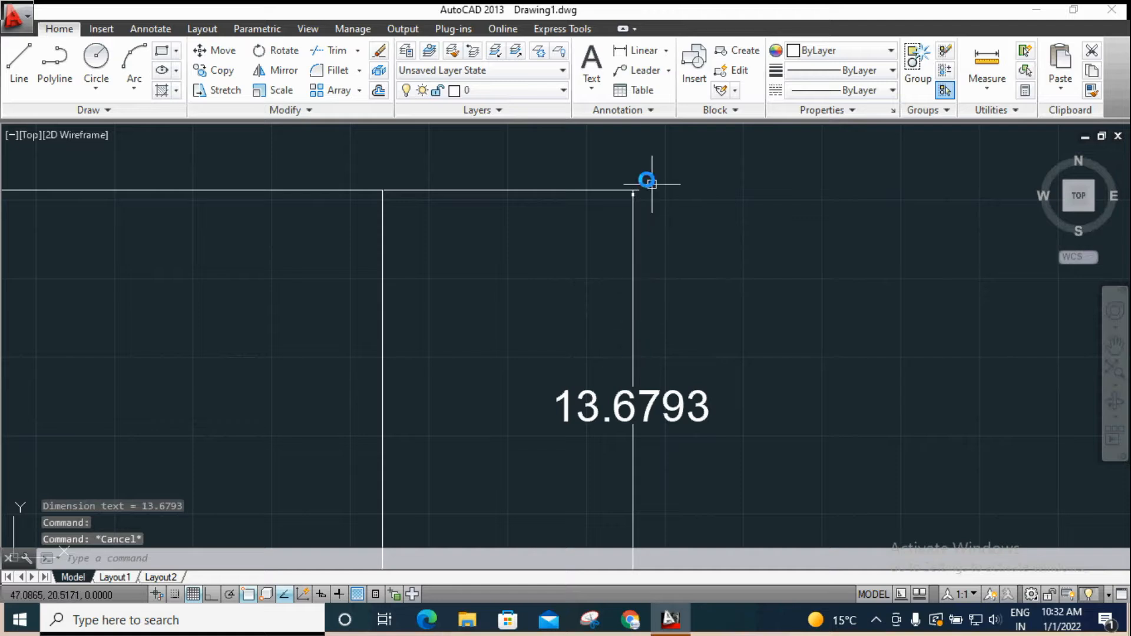
scroll(648, 180, "up", 4)
scroll(609, 253, "down", 4)
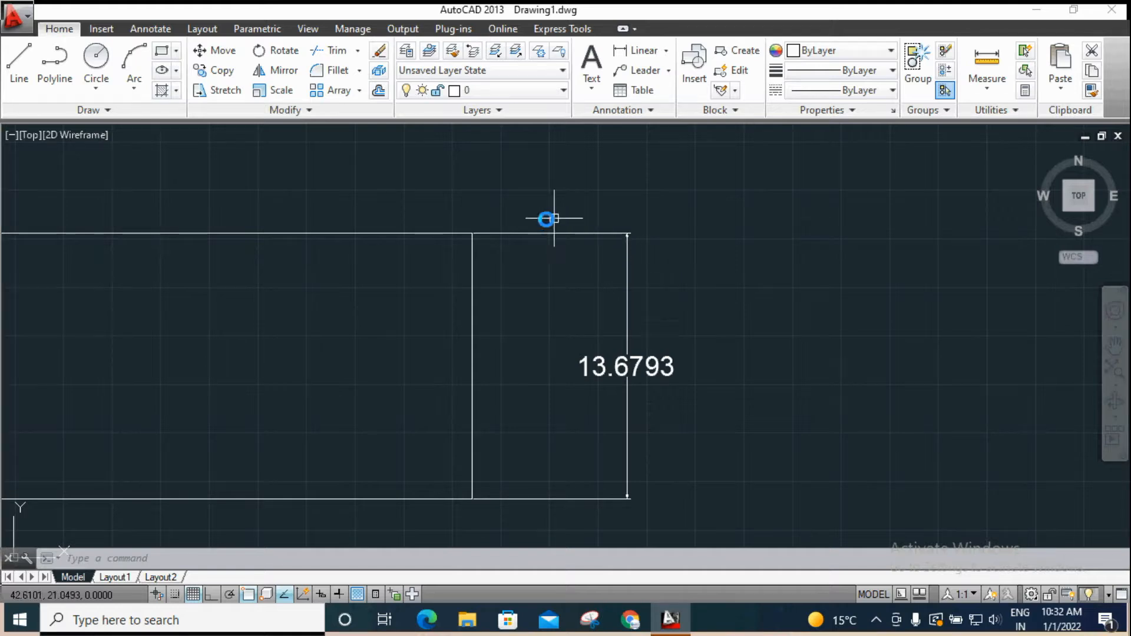
scroll(462, 232, "up", 6)
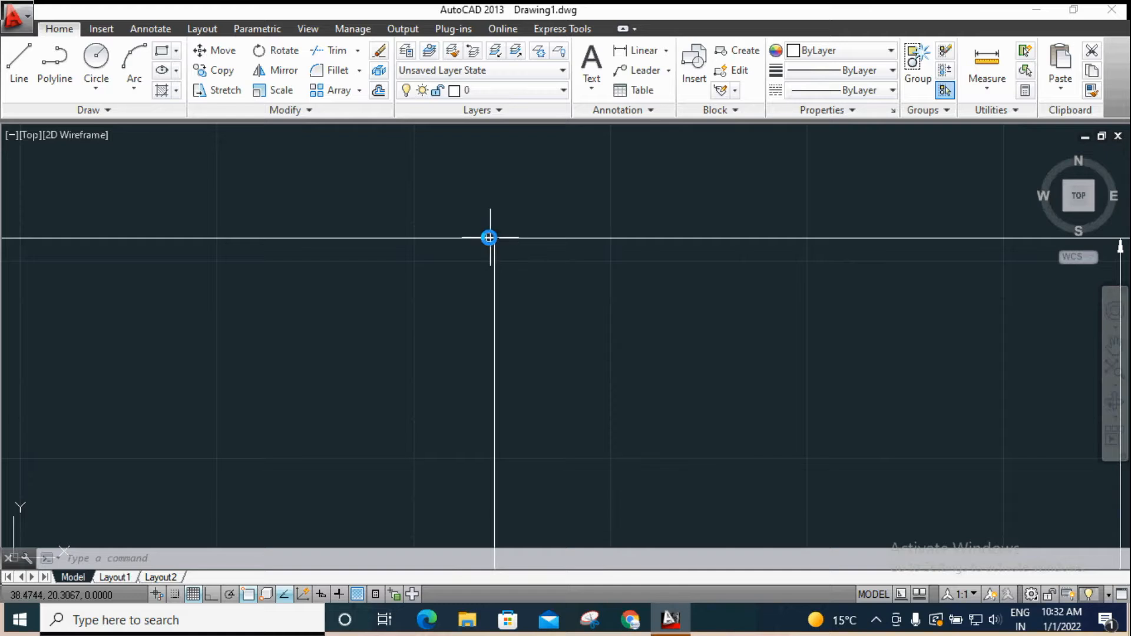
scroll(478, 240, "down", 4)
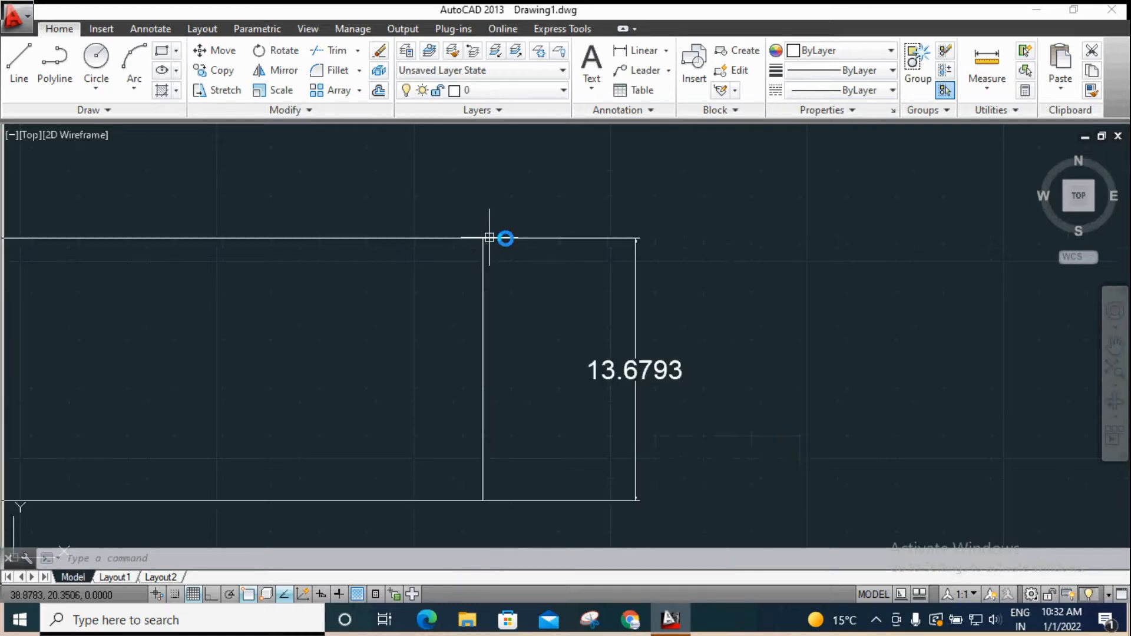
scroll(637, 237, "up", 4)
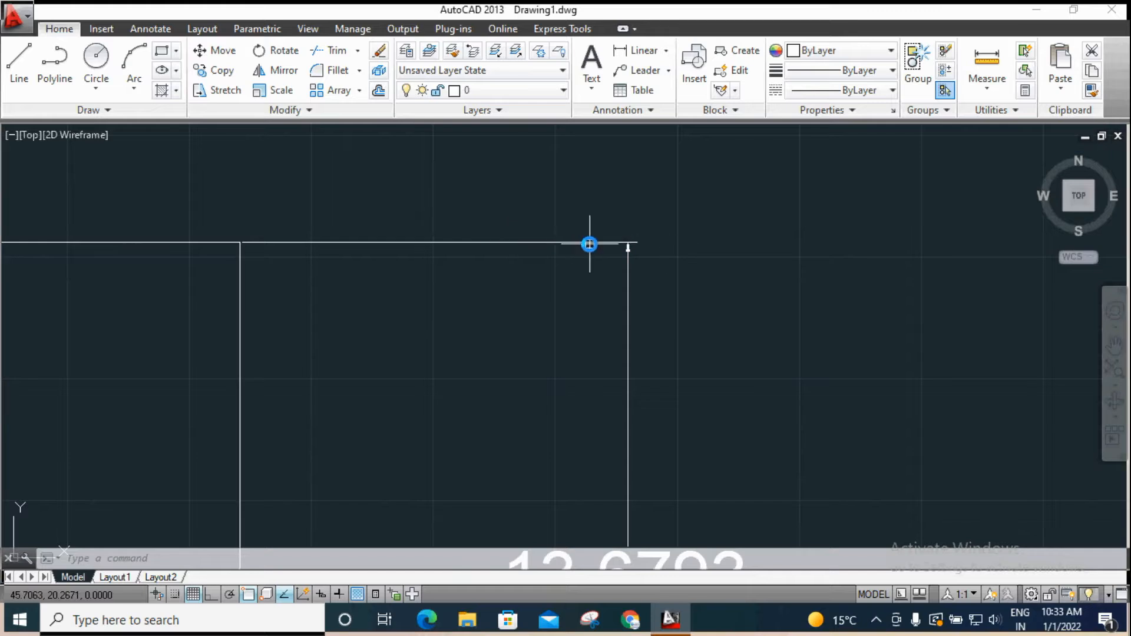
scroll(589, 245, "down", 4)
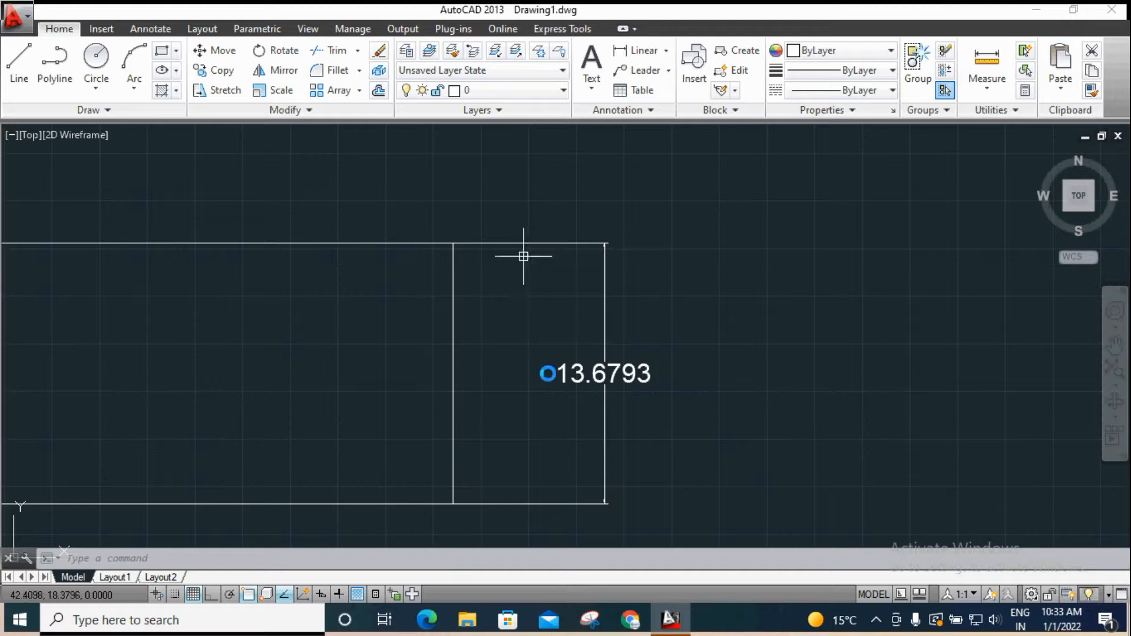
scroll(633, 462, "up", 4)
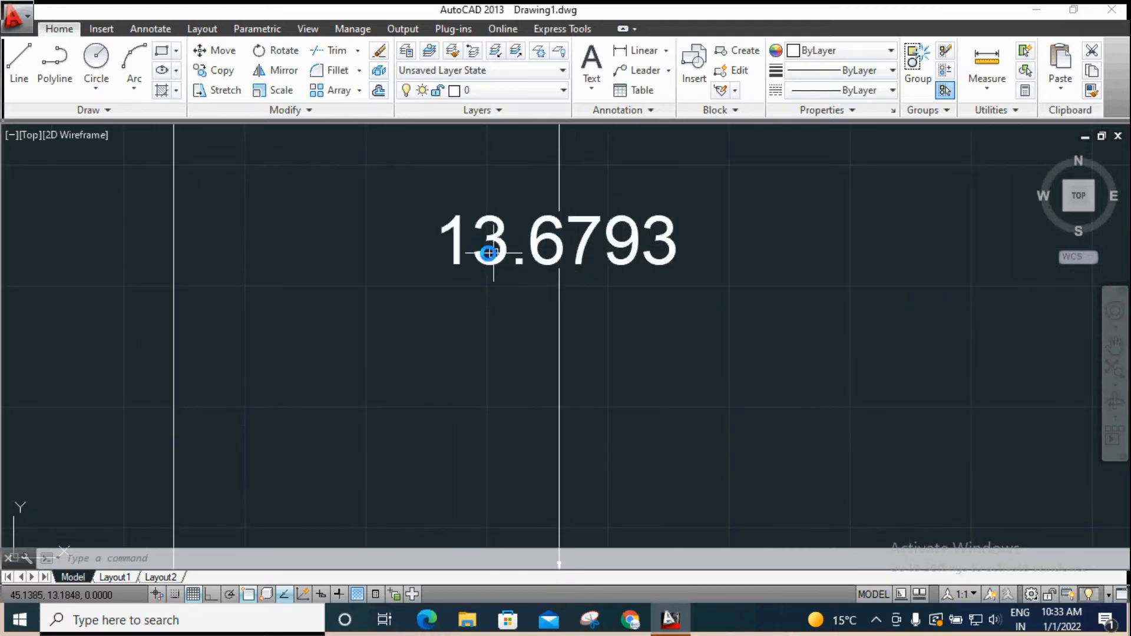
scroll(663, 297, "down", 2)
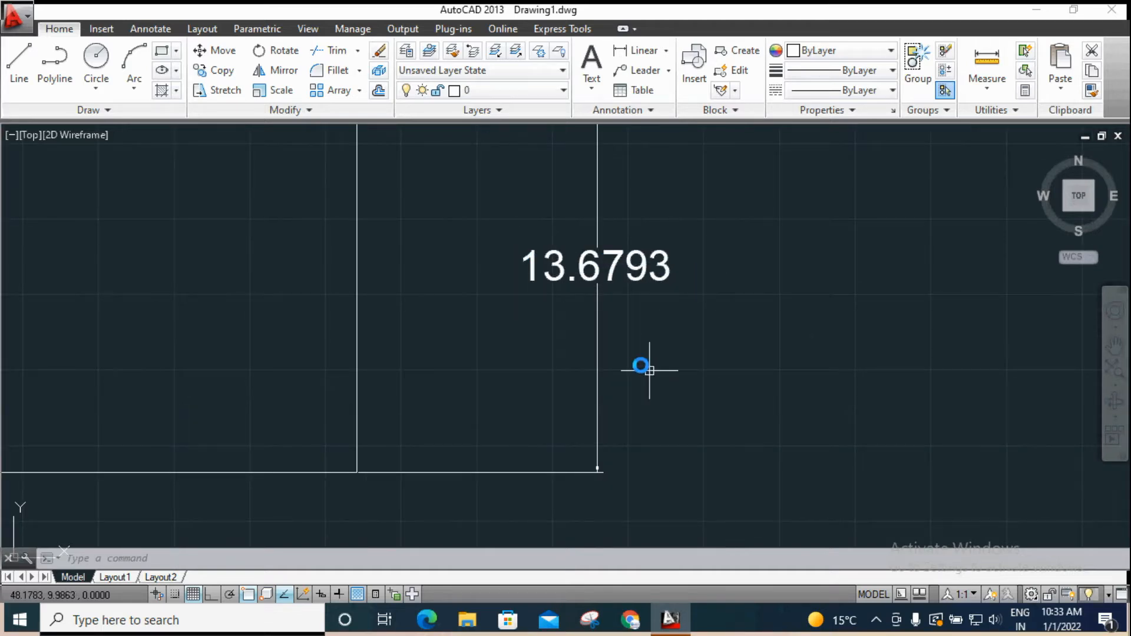
scroll(641, 362, "down", 4)
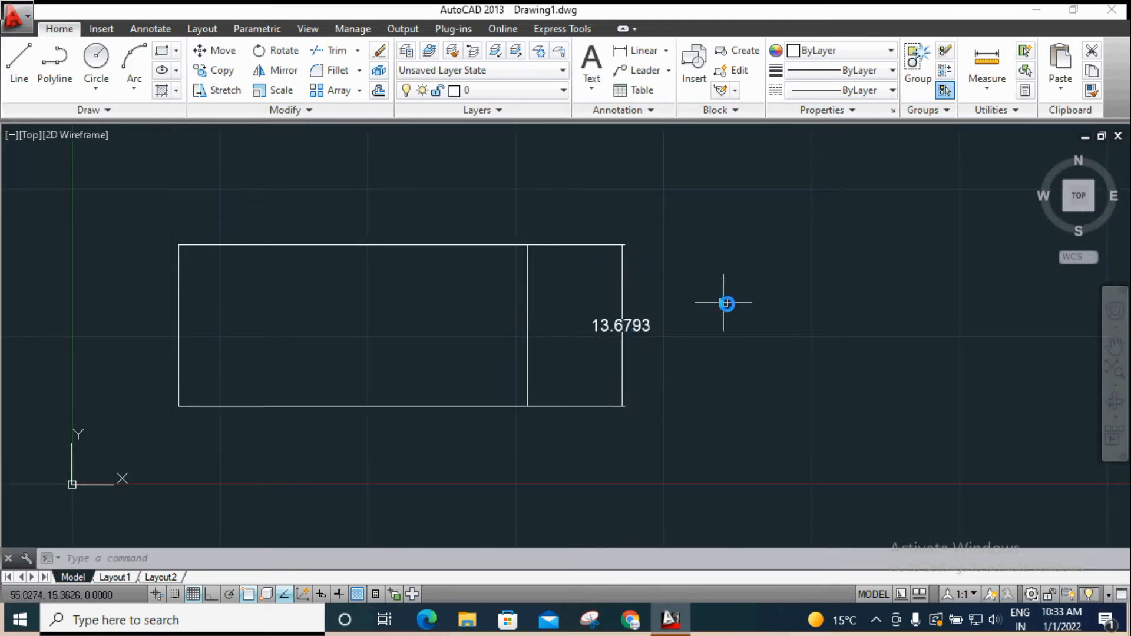
Step: Open the Standard dimension style's line settings for modification and enlarge the dialog for a bigger preview
type("d")
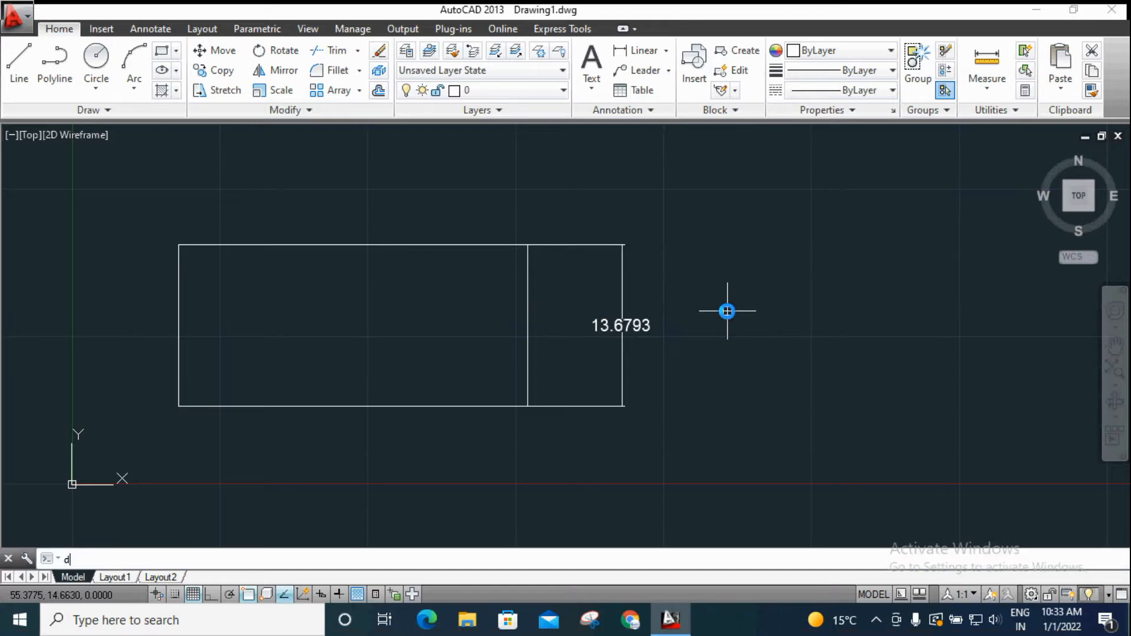
key("Return")
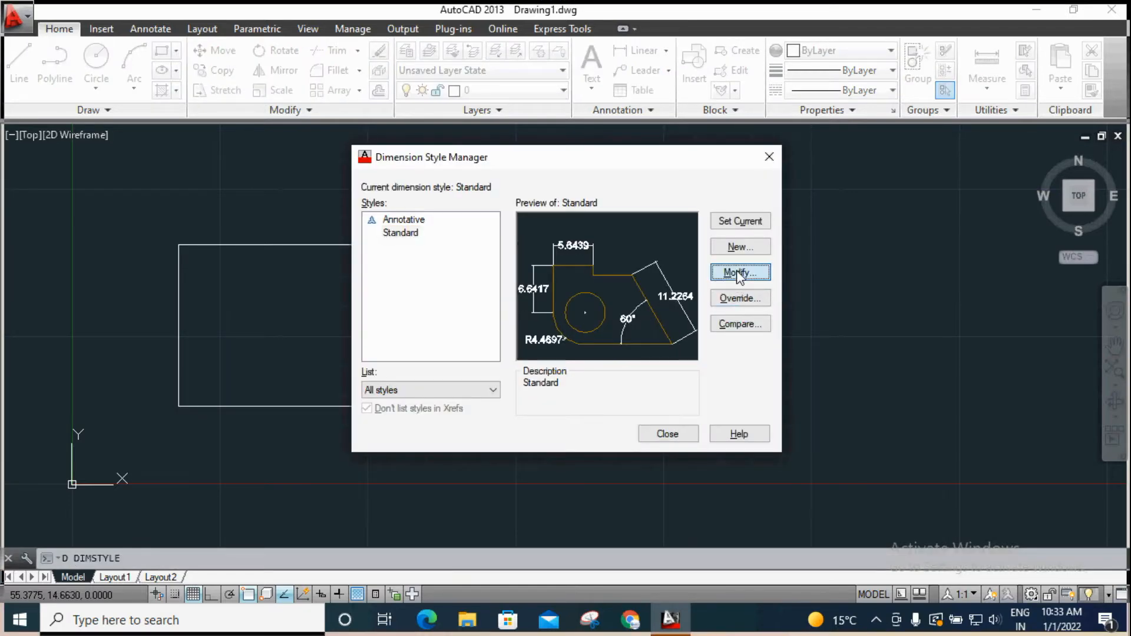
left_click(737, 278)
left_click(192, 77)
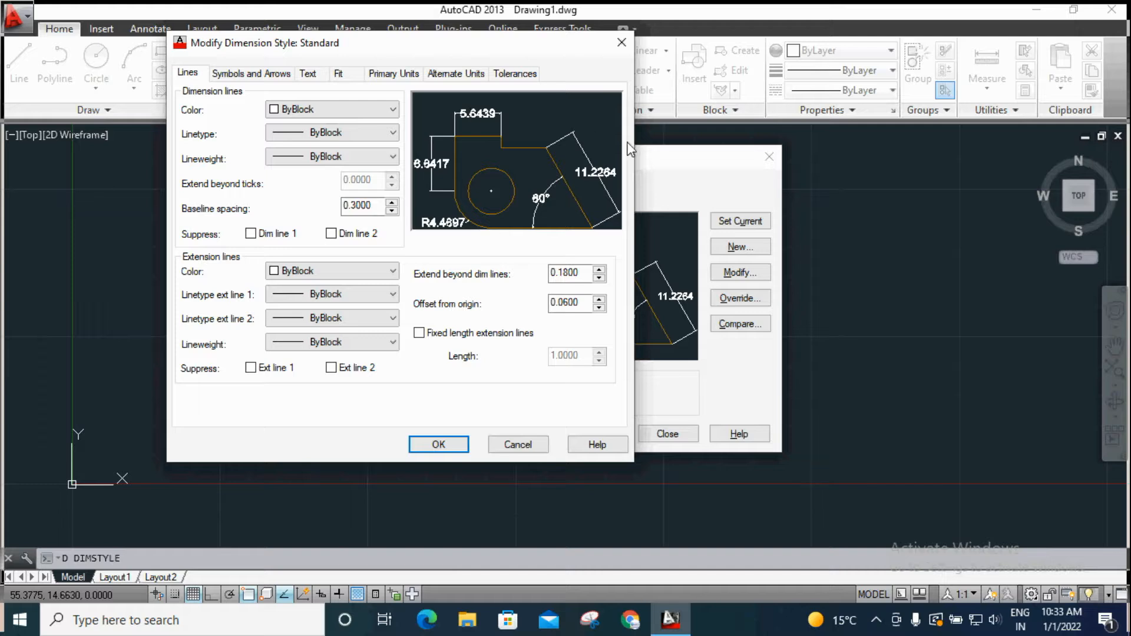
left_click_drag(731, 165, 837, 165)
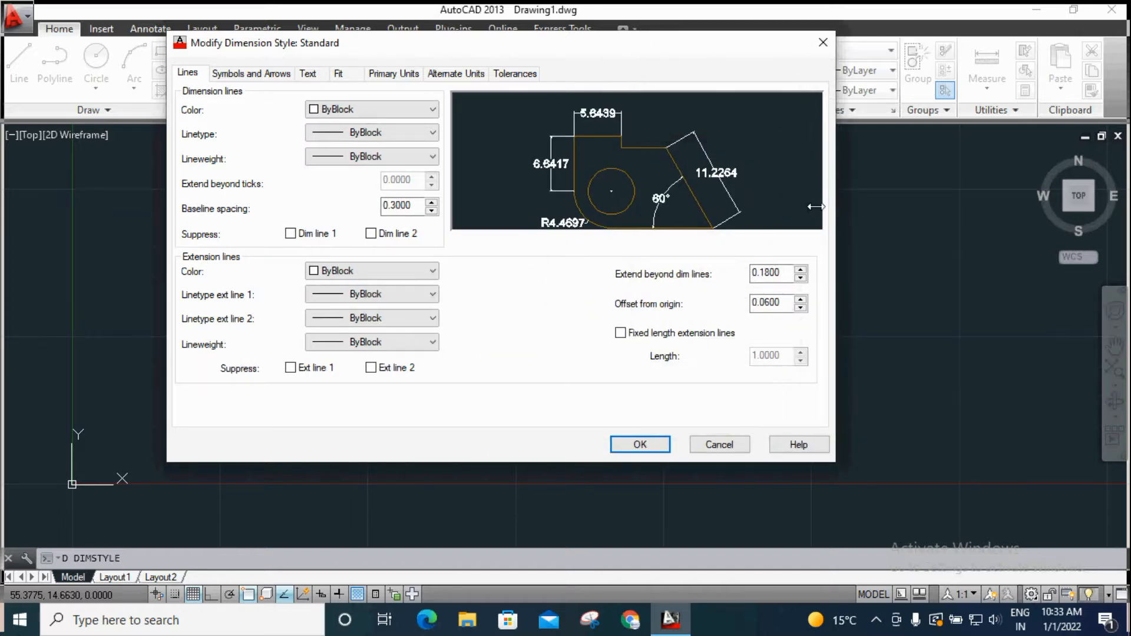
left_click_drag(568, 576, 580, 543)
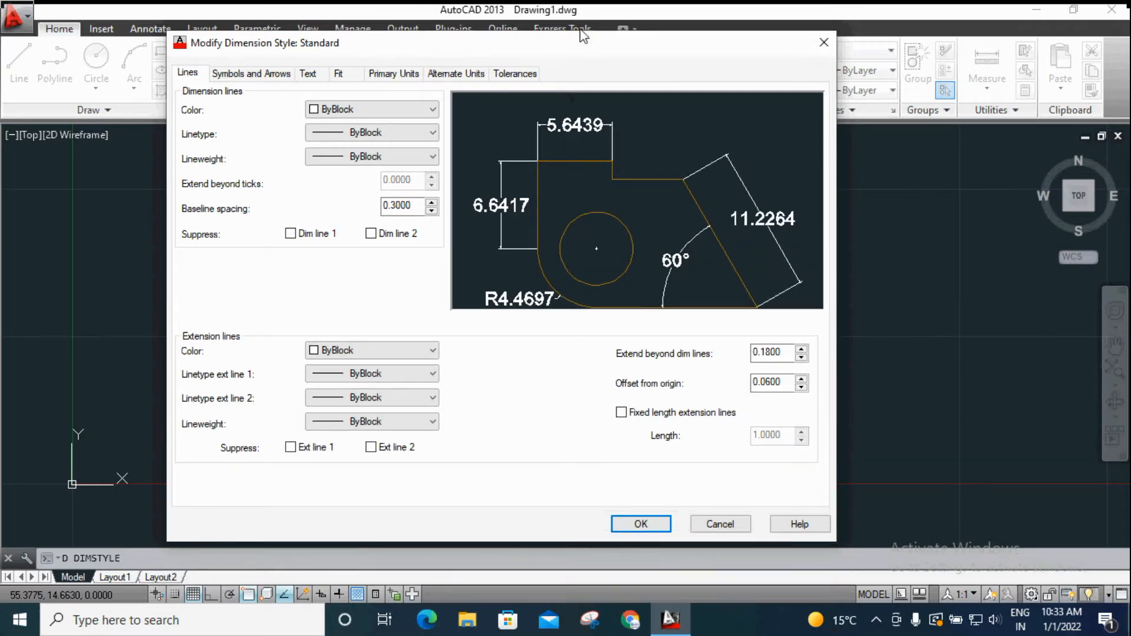
left_click_drag(577, 44, 576, 59)
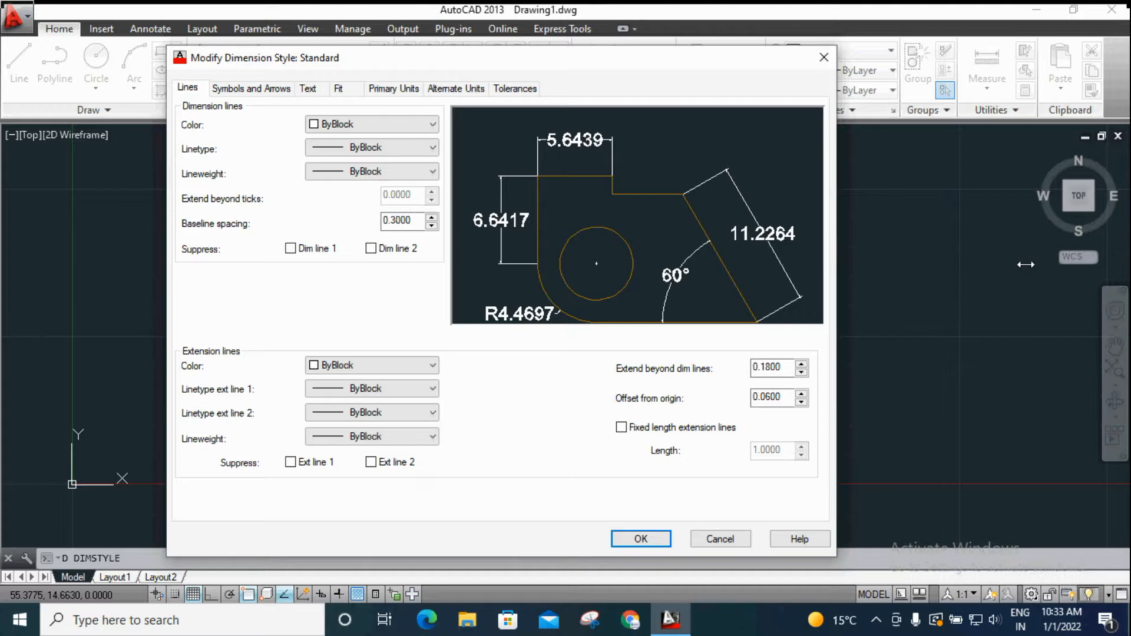
left_click_drag(1025, 265, 1022, 264)
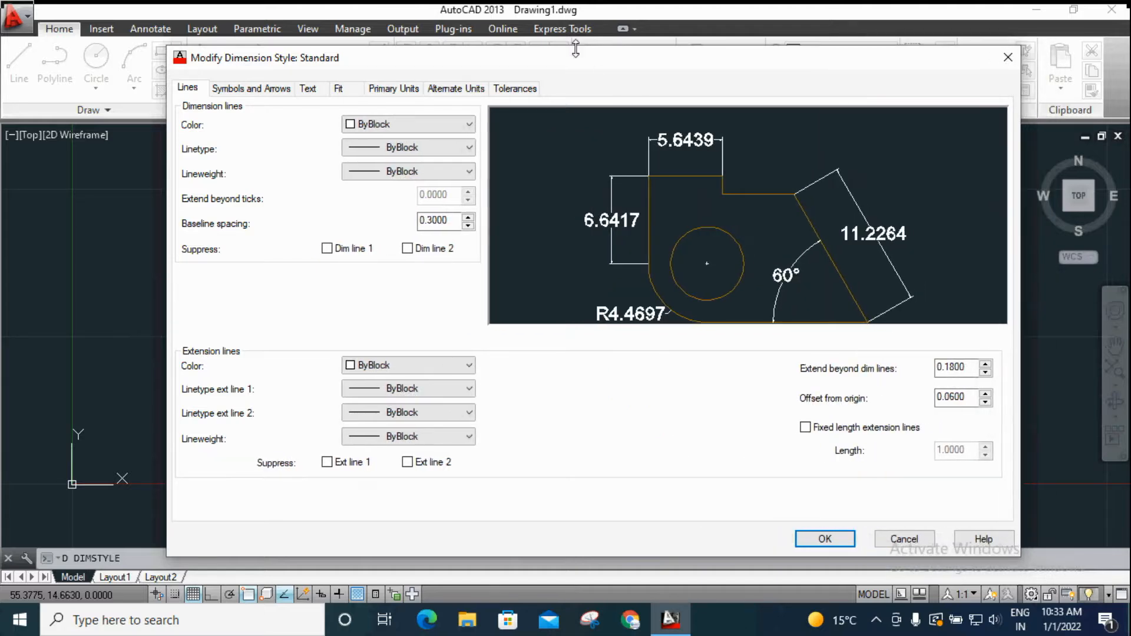
left_click_drag(578, 3, 578, 1)
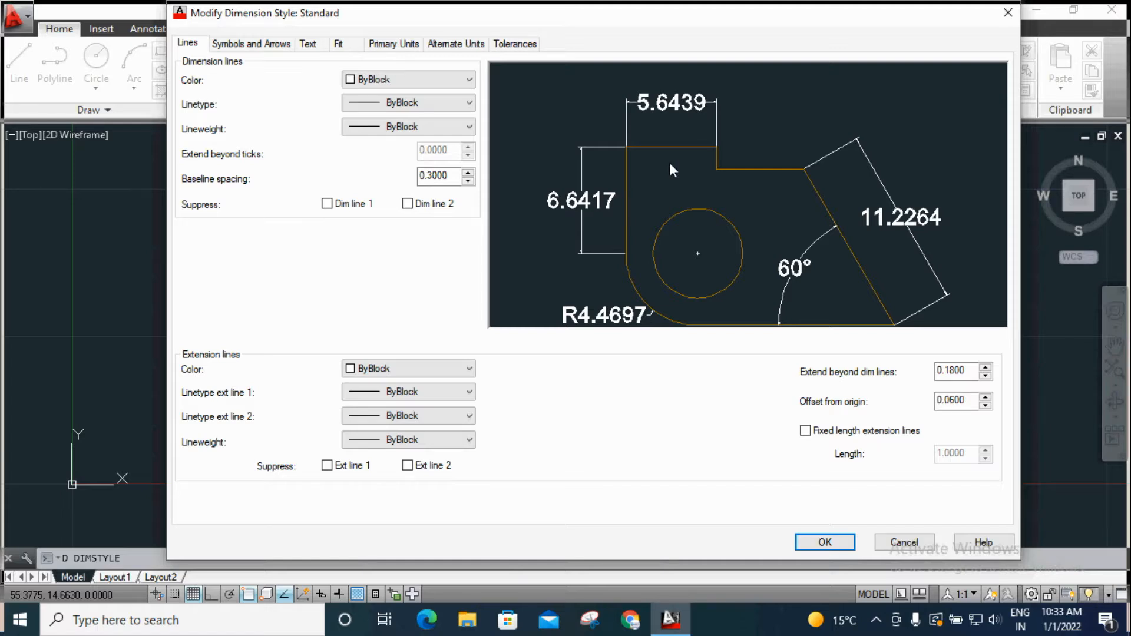
Step: Set the Standard style's dimension line color to Red and its linetype to PHANTOM2
left_click(427, 83)
left_click(377, 118)
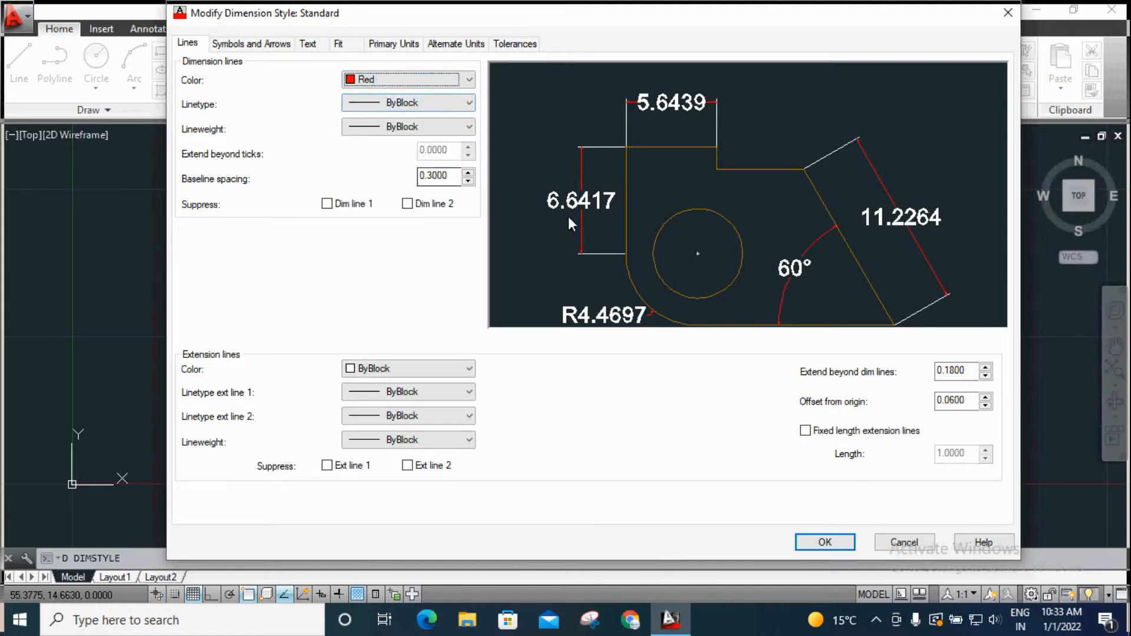
left_click(415, 104)
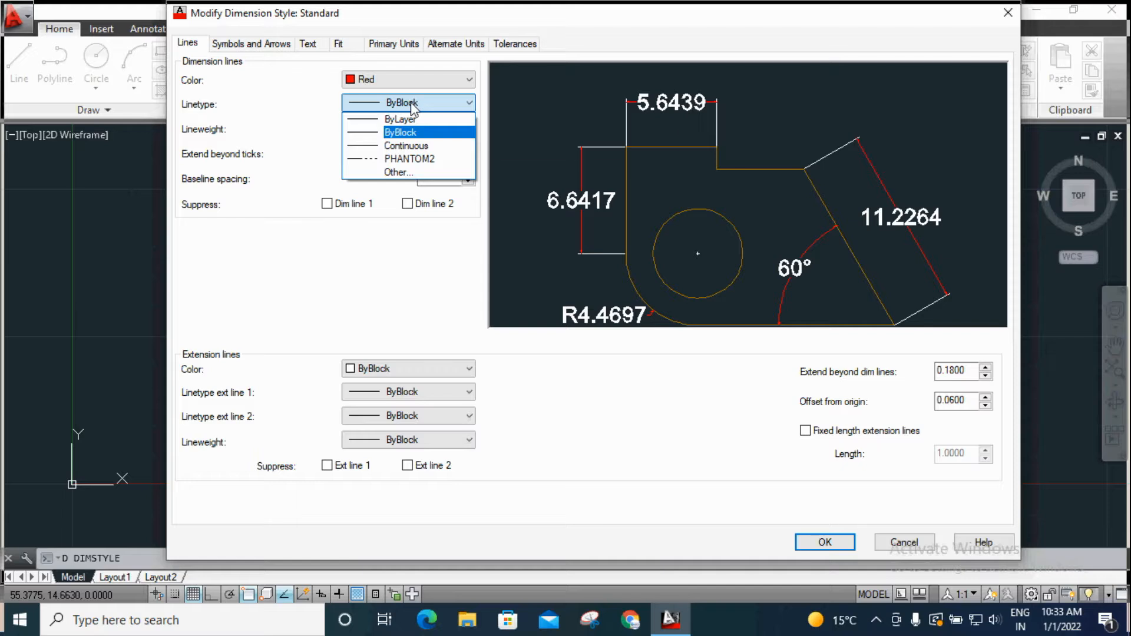
left_click(414, 105)
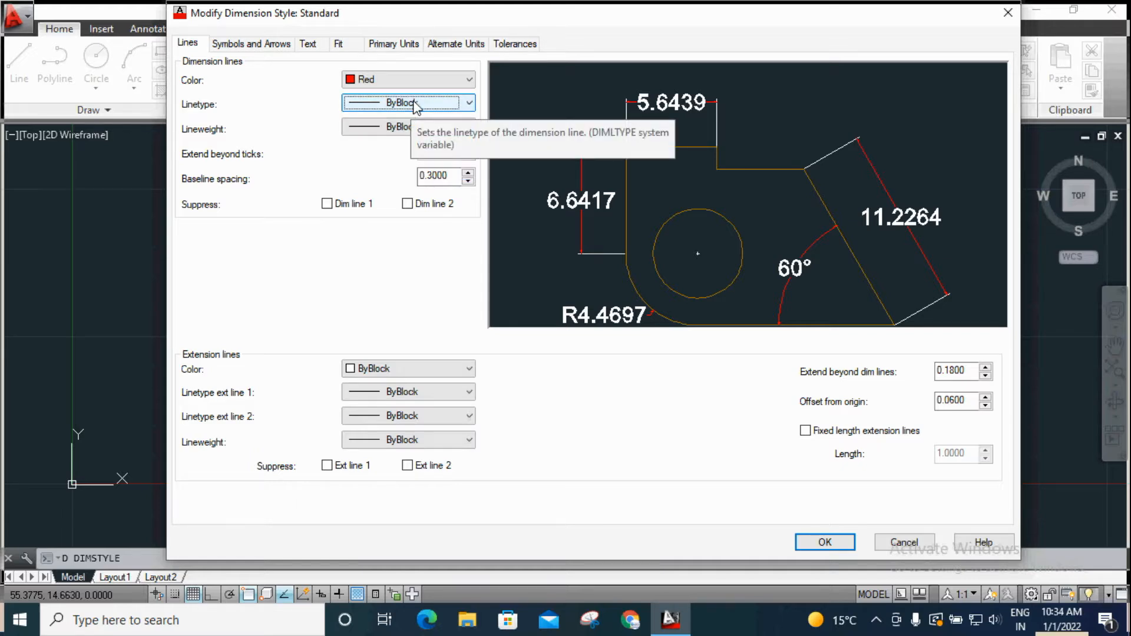
left_click(469, 105)
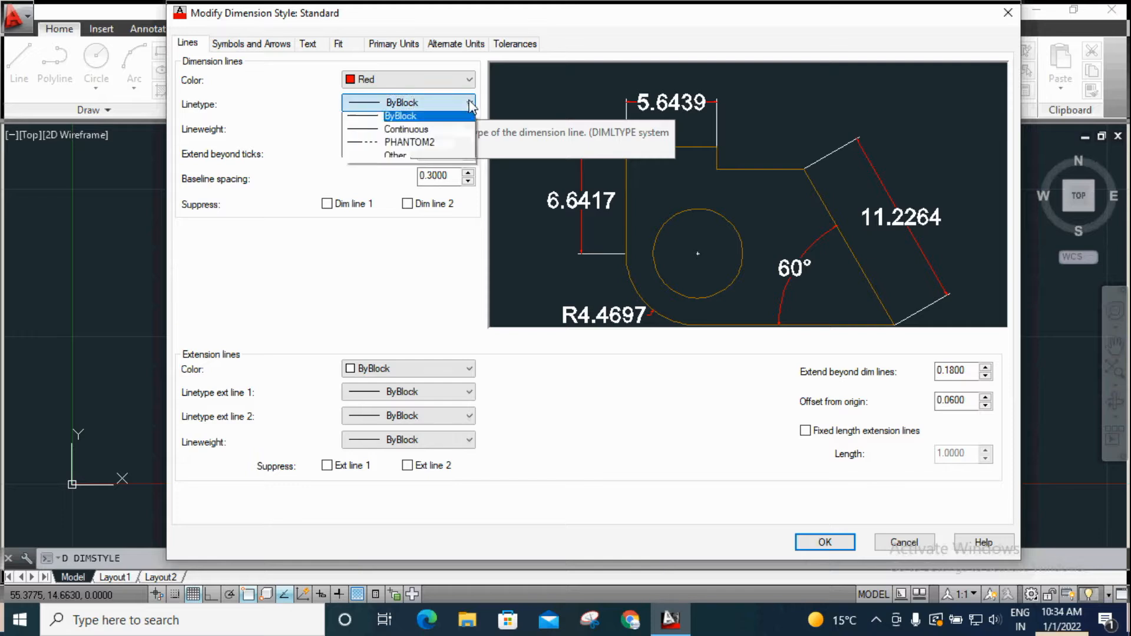
left_click(406, 159)
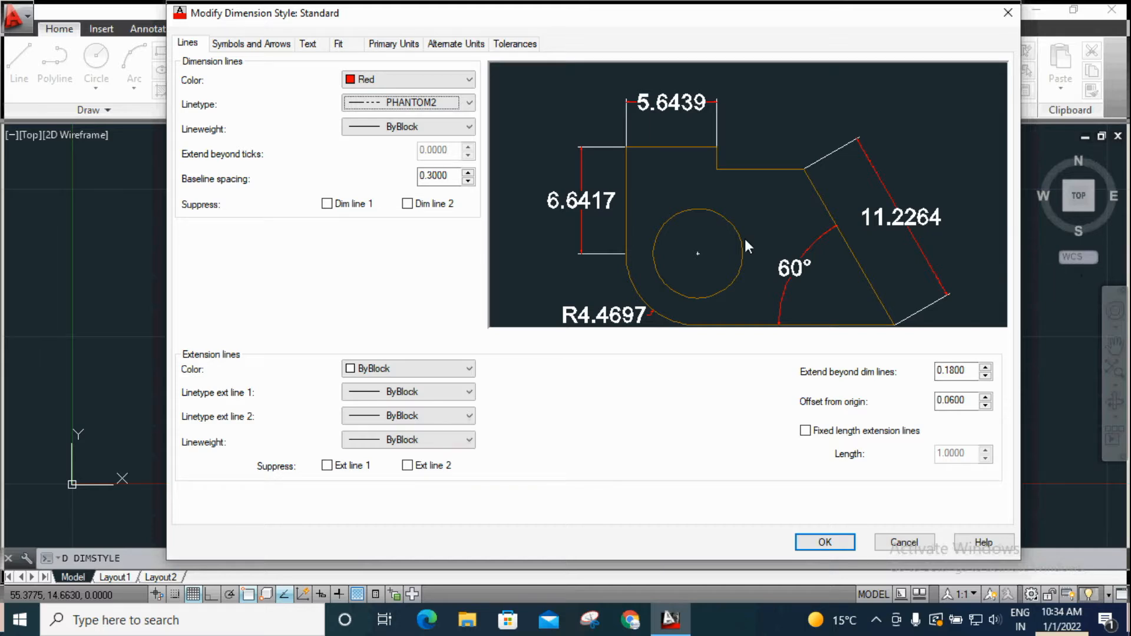
Step: Set the dimension lines' linetype to ByLayer and review the lineweight choices, keeping ByBlock
left_click(469, 103)
left_click(407, 114)
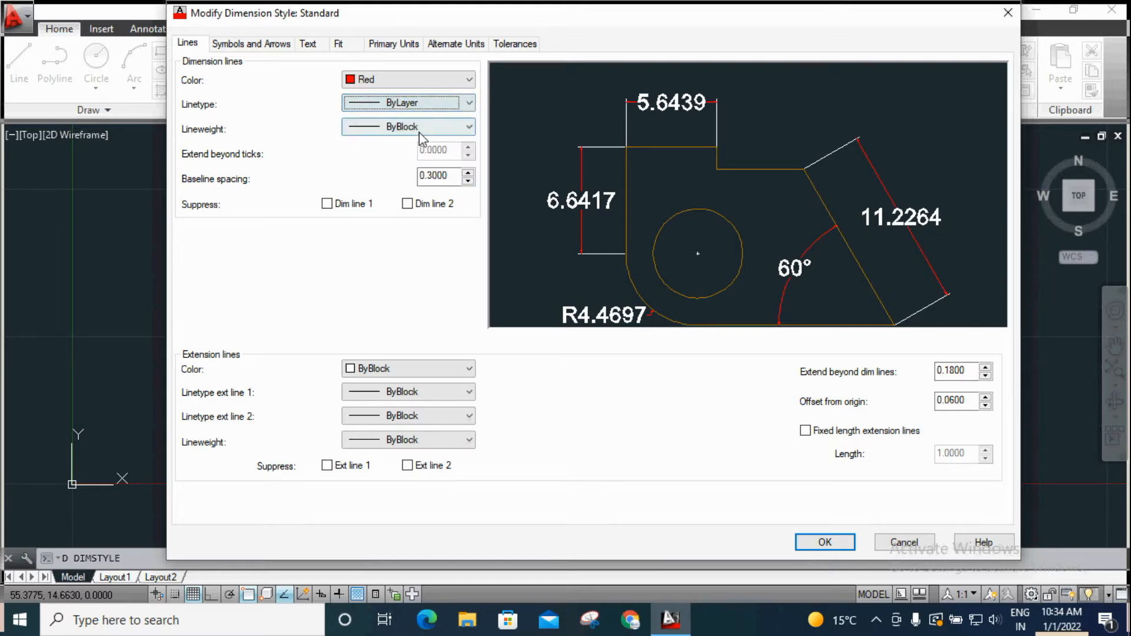
left_click(419, 126)
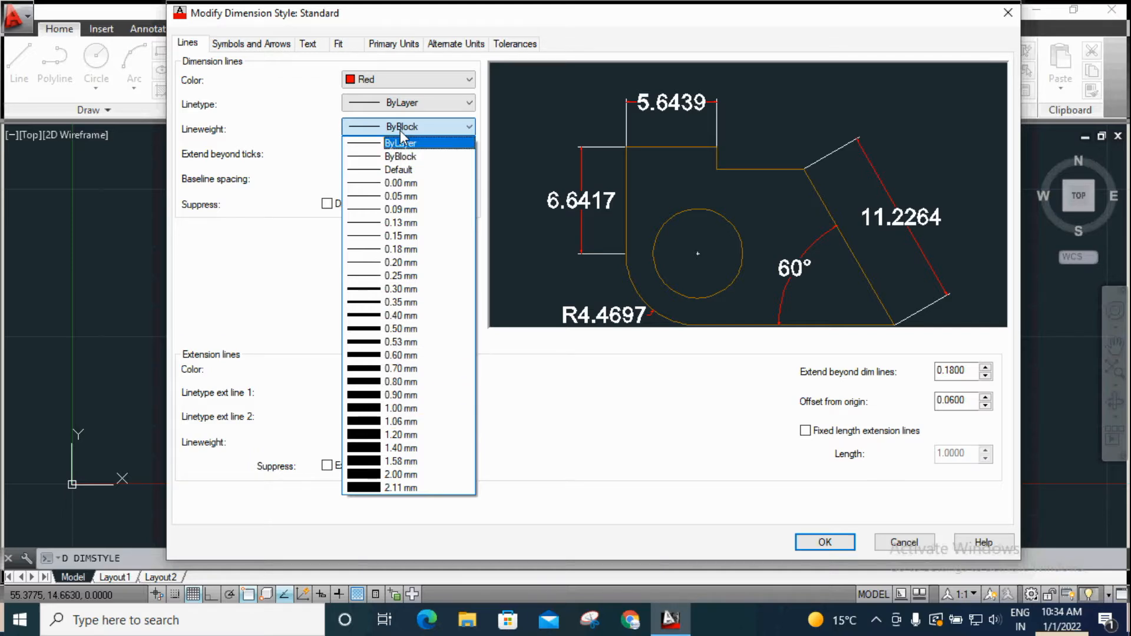
left_click(403, 128)
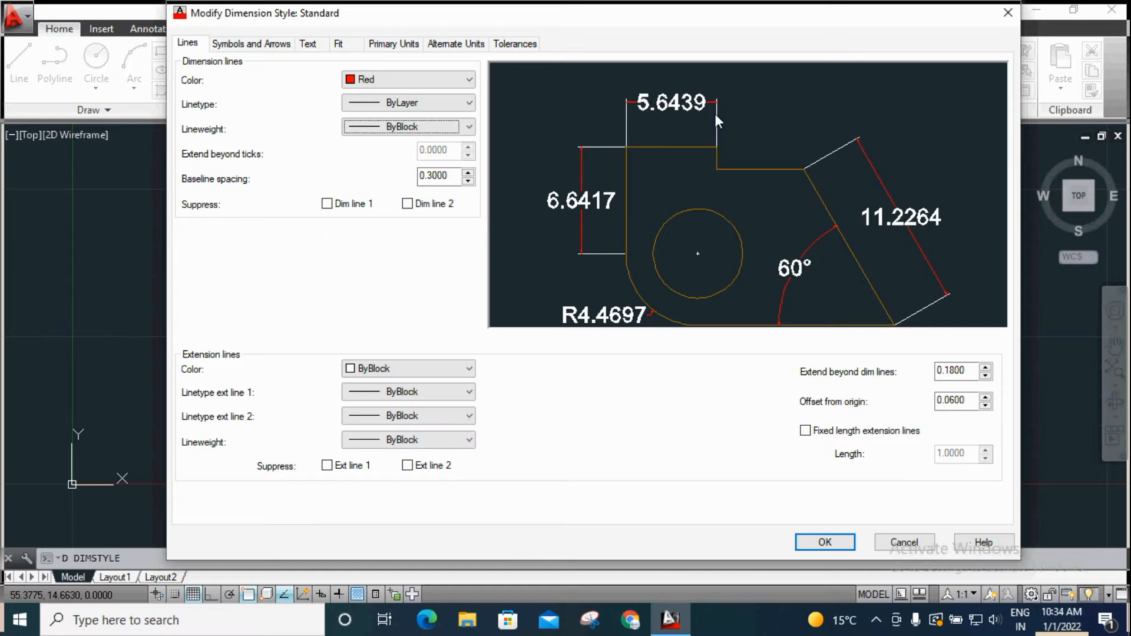
Step: Try suppressing dimension lines 1 and 2 in the preview, and restore both
left_click(327, 204)
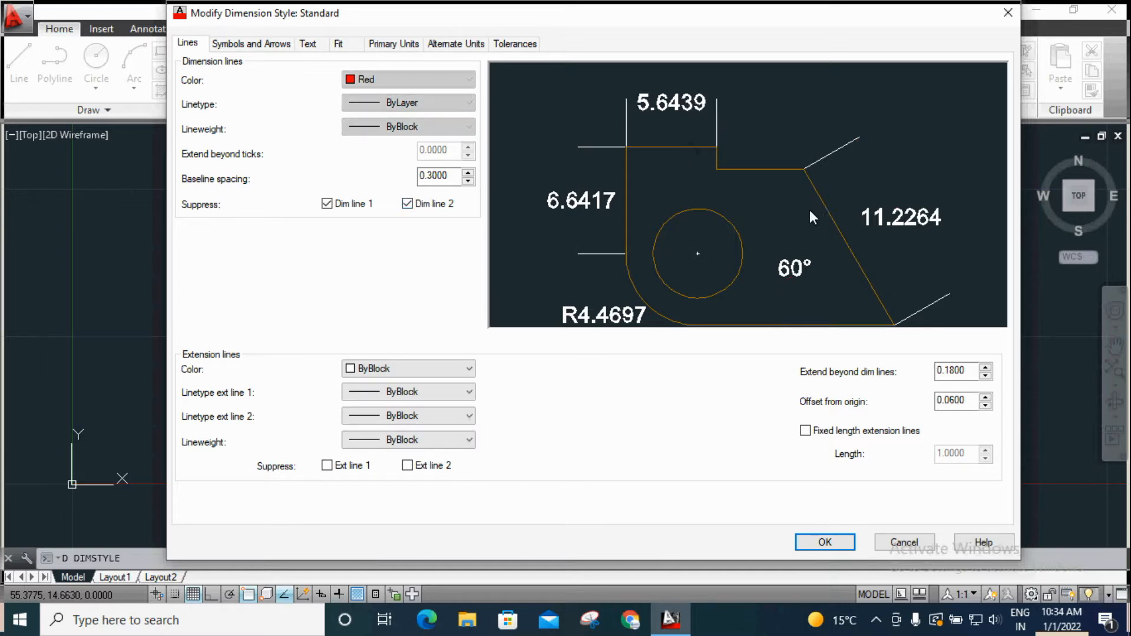
left_click(326, 203)
left_click(407, 204)
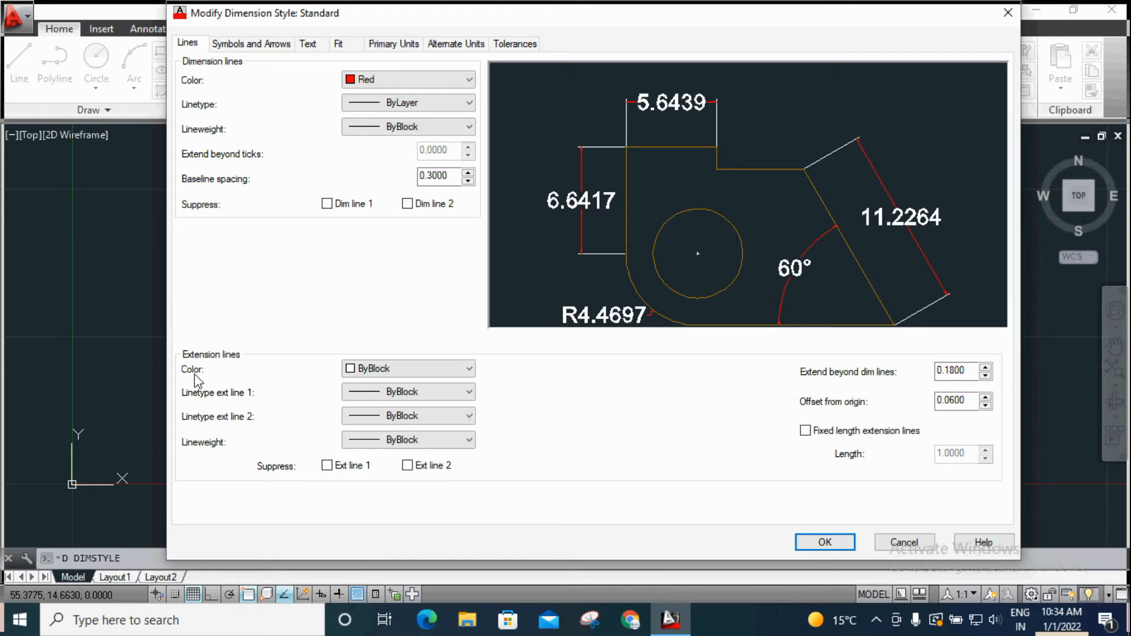
Step: Set the extension lines' color to Green and review the linetypes for extension line 1, keeping ByBlock
left_click(383, 369)
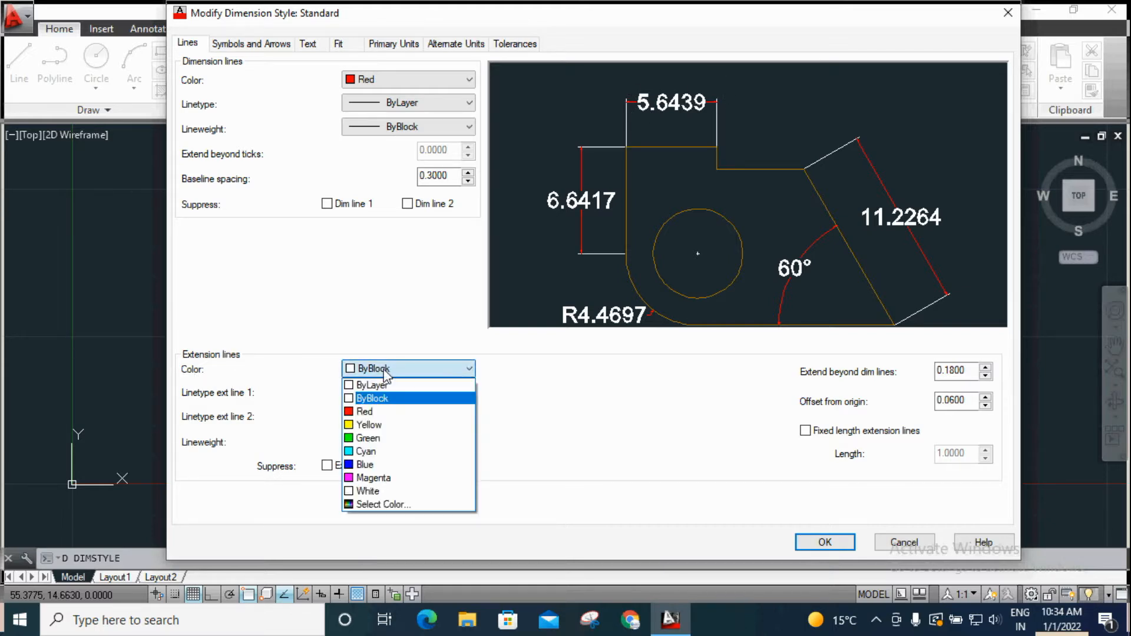
left_click(368, 439)
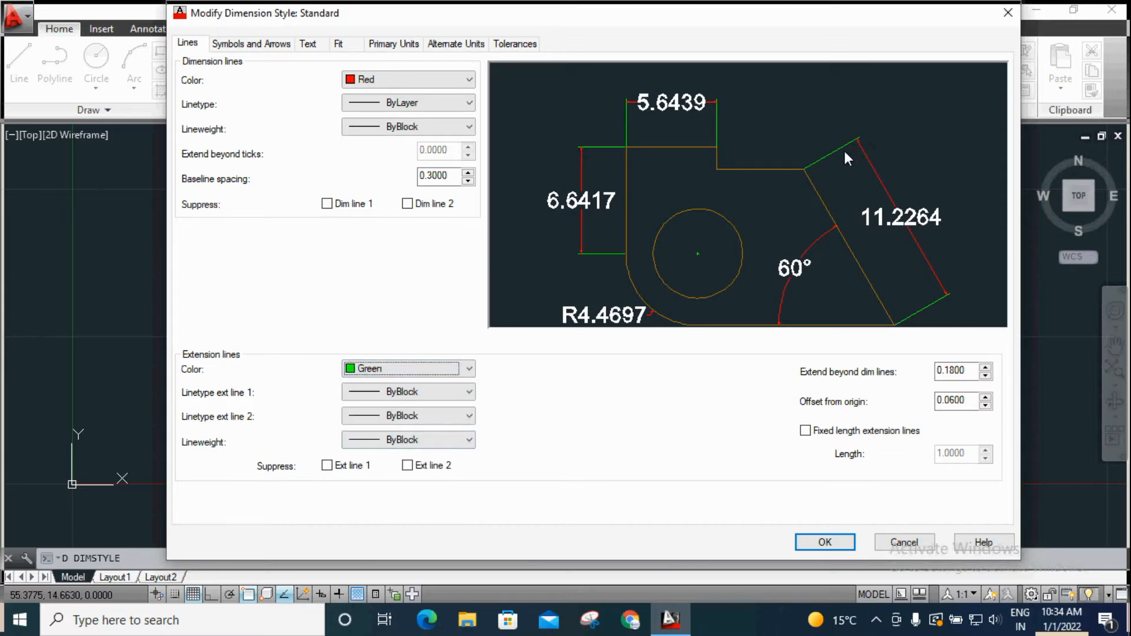
left_click(387, 393)
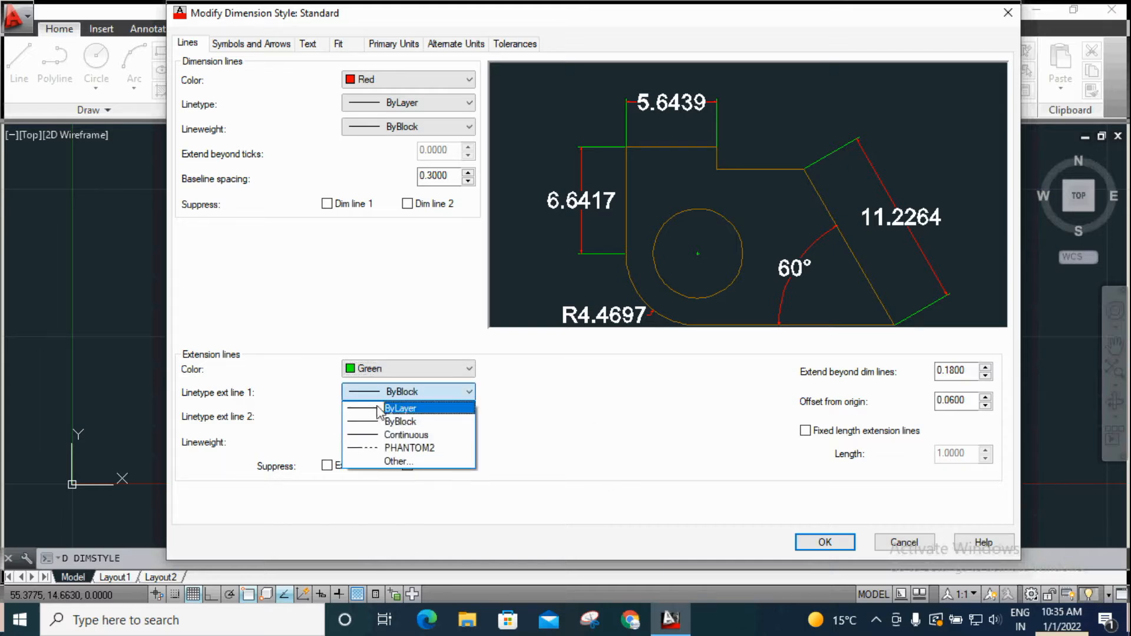
left_click(405, 391)
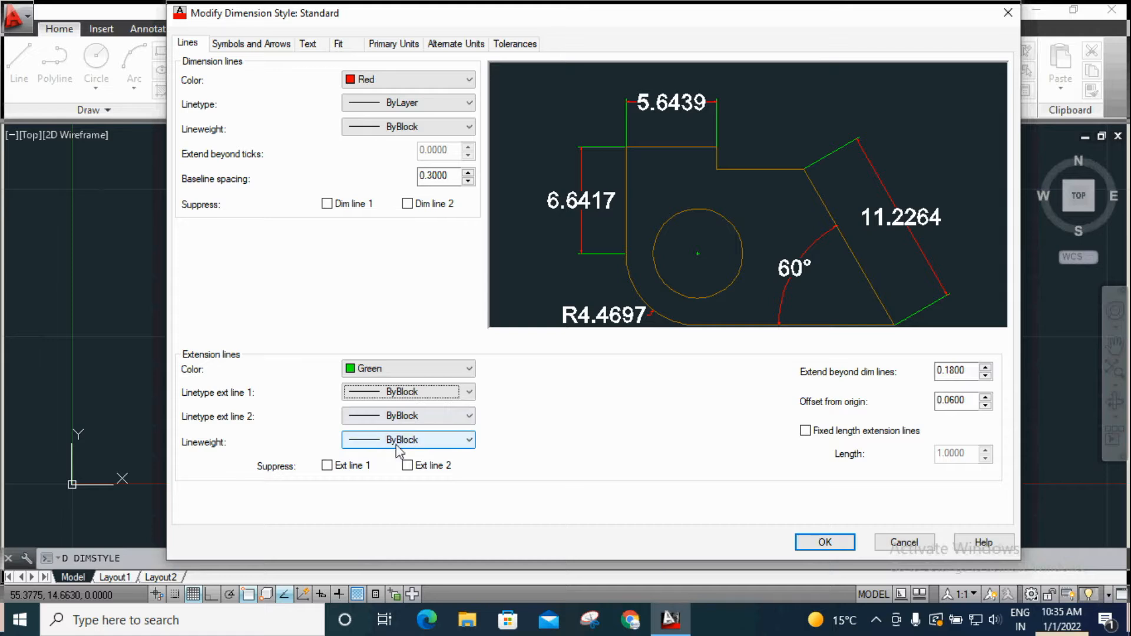
Step: Try suppressing extension lines 1 and 2 in the preview, and restore both
left_click(327, 465)
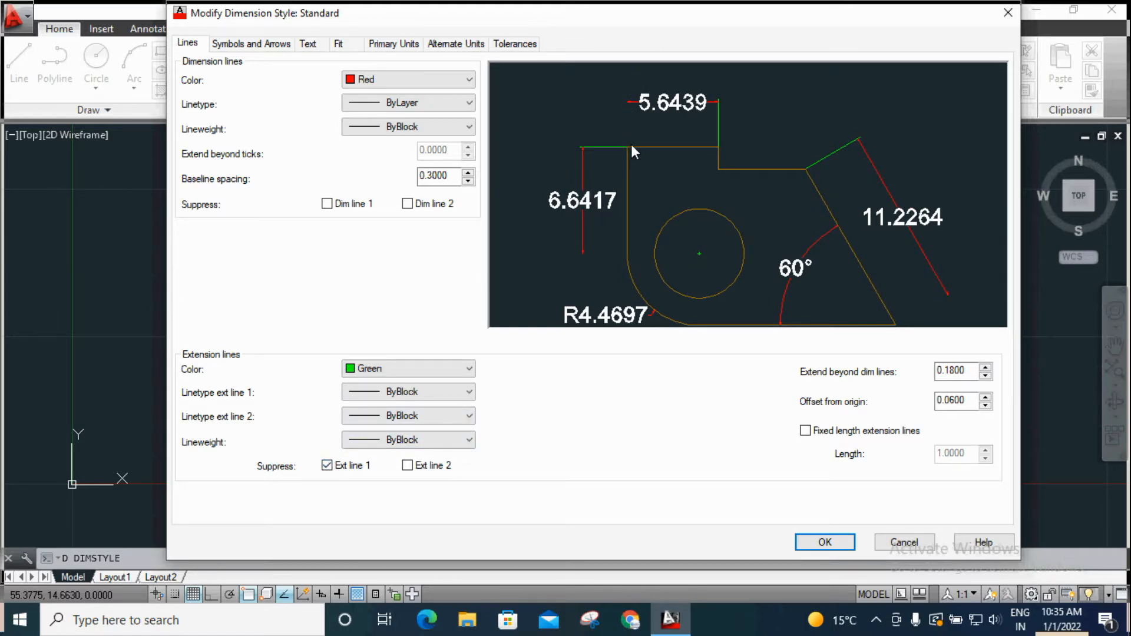
left_click(408, 466)
left_click(327, 465)
left_click(407, 465)
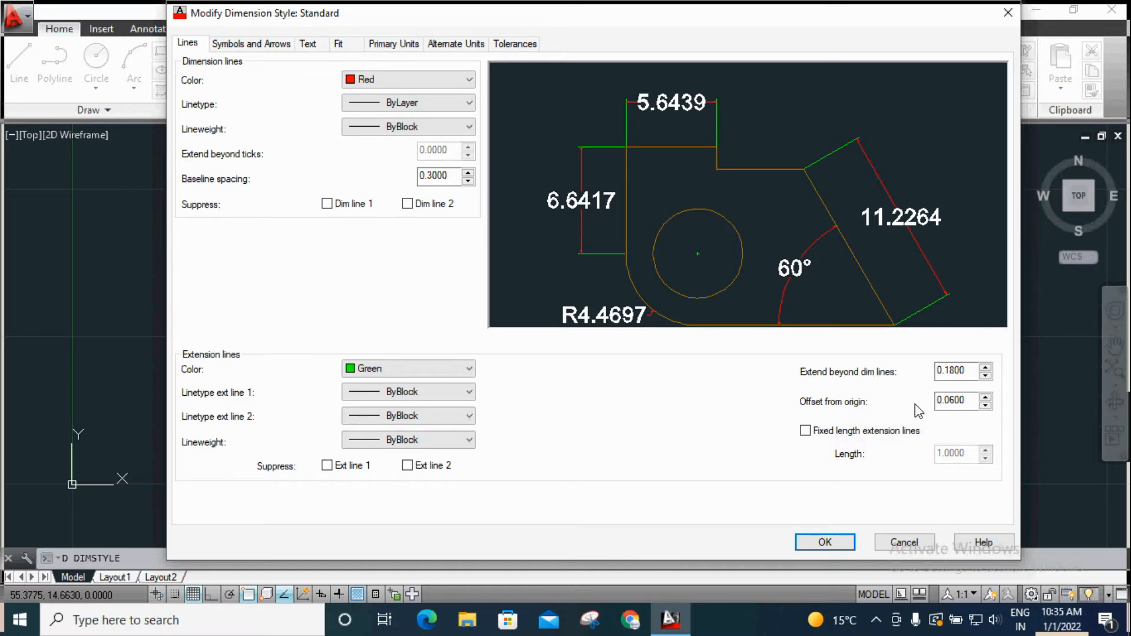
Step: Try extending the extension lines beyond the dimension lines by 1 and by 2
double_click(969, 370)
type("1")
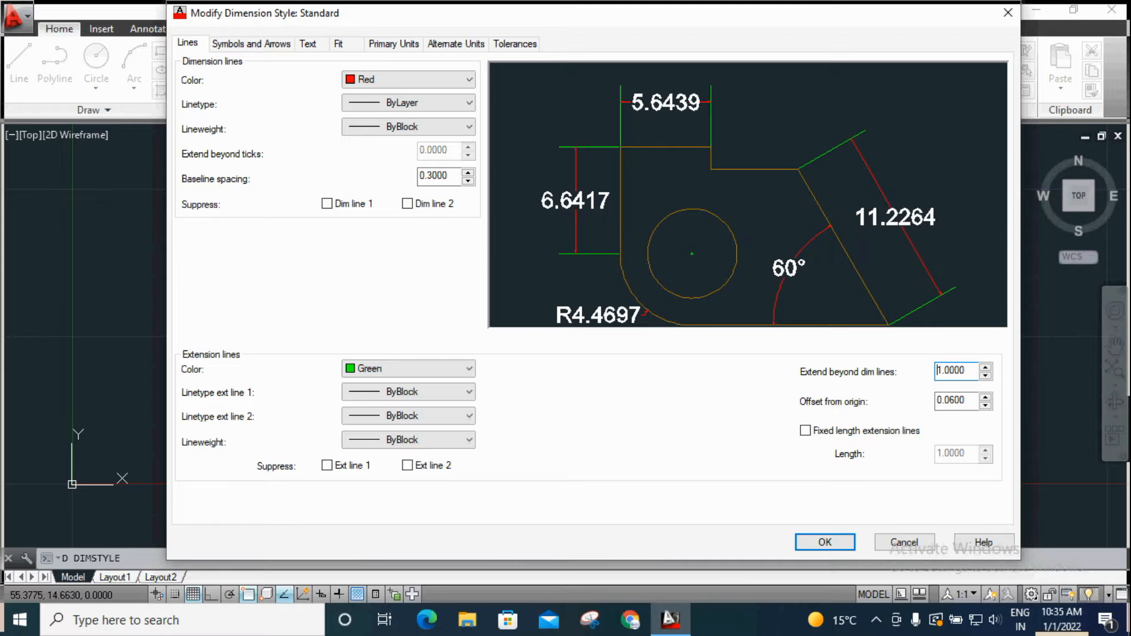
left_click_drag(965, 370, 941, 371)
type("2")
key("Return")
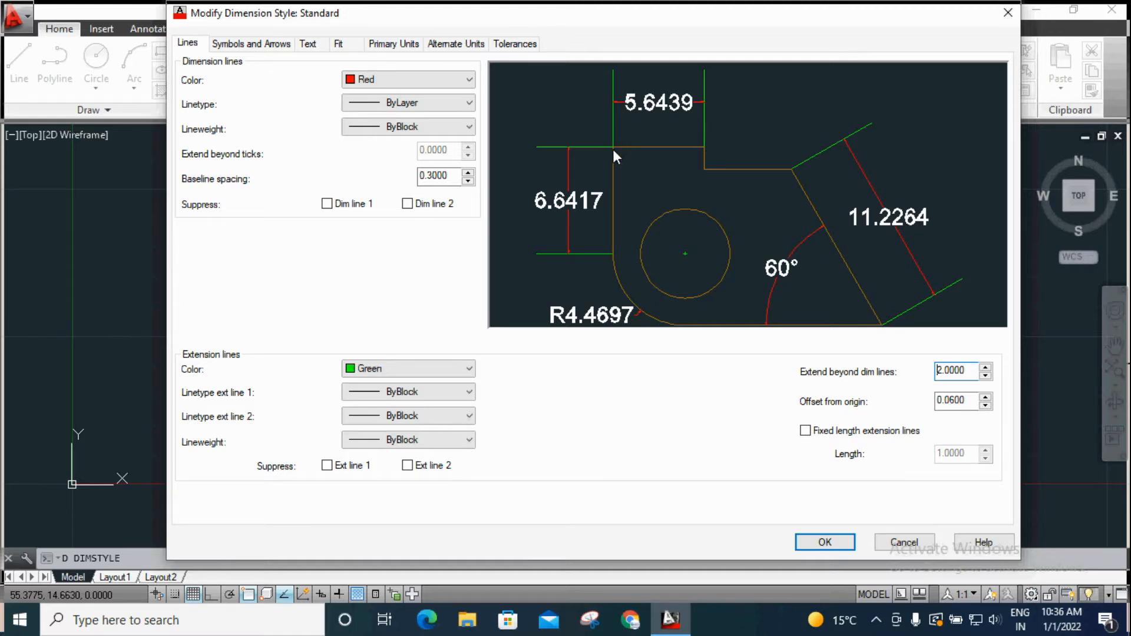
Step: Try extension line offsets from origin of 1 and 2, and set the extension beyond the dimension lines to 1
left_click_drag(970, 404, 920, 397)
type("1")
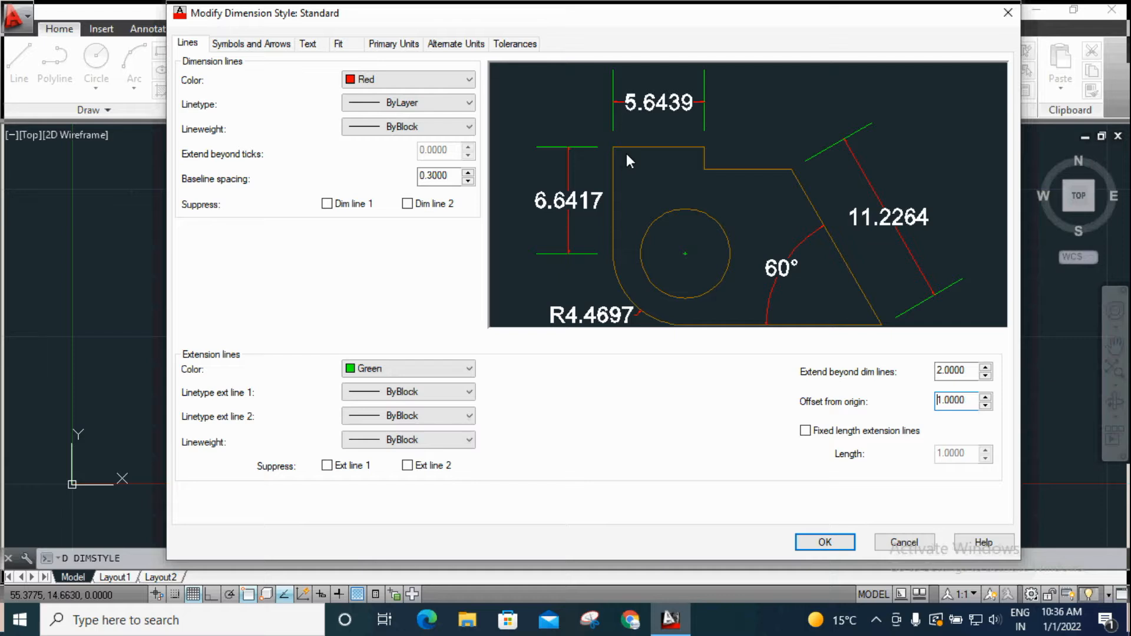
left_click_drag(969, 402, 925, 406)
type("2")
left_click_drag(967, 373, 926, 383)
type("1")
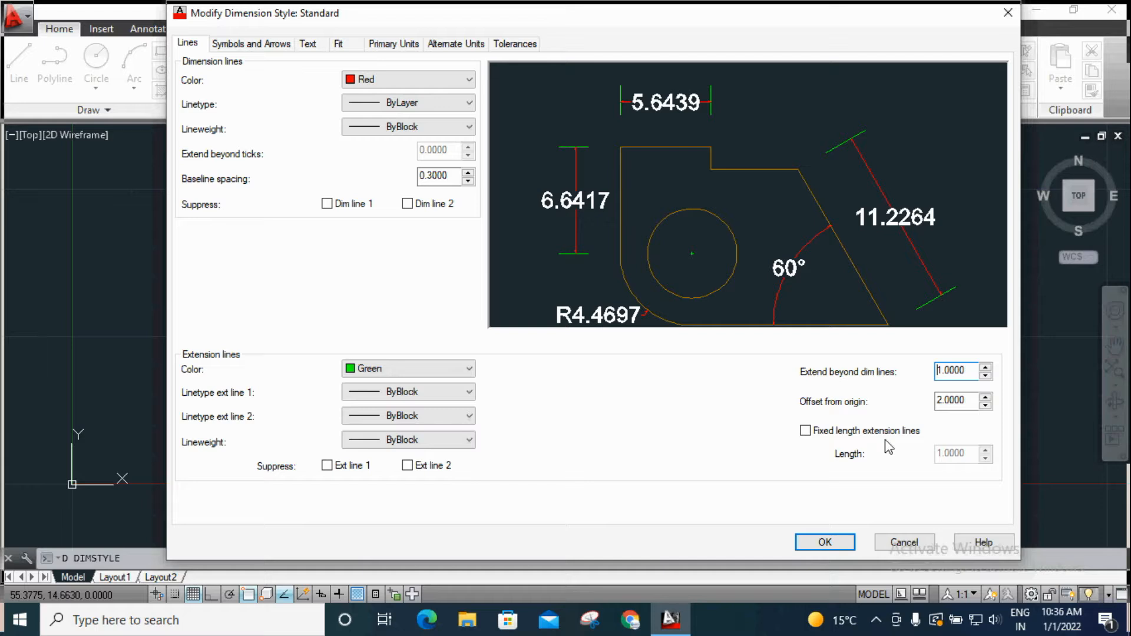
Step: Try fixed length extension lines in the preview, and leave the option off
left_click(806, 431)
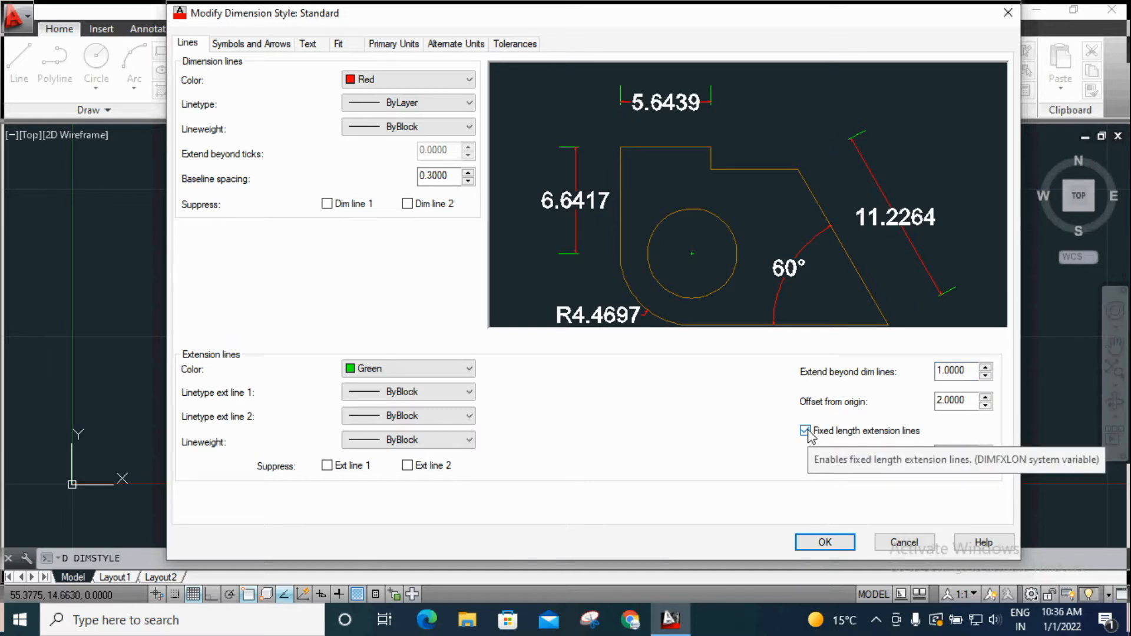
left_click(808, 433)
left_click(808, 433)
left_click(806, 431)
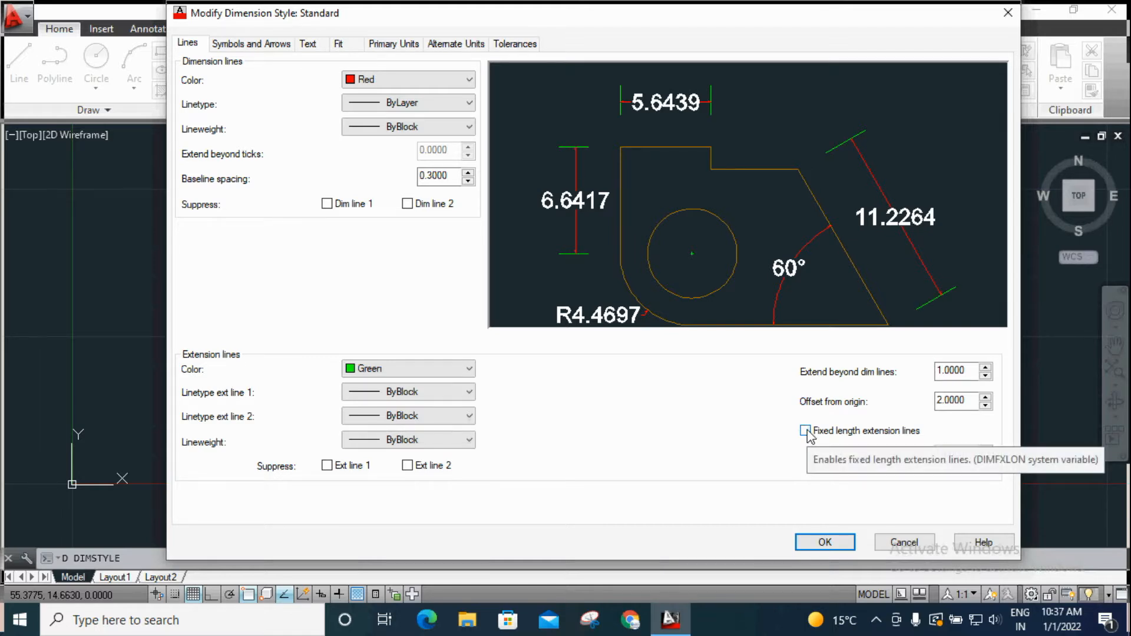
left_click(806, 431)
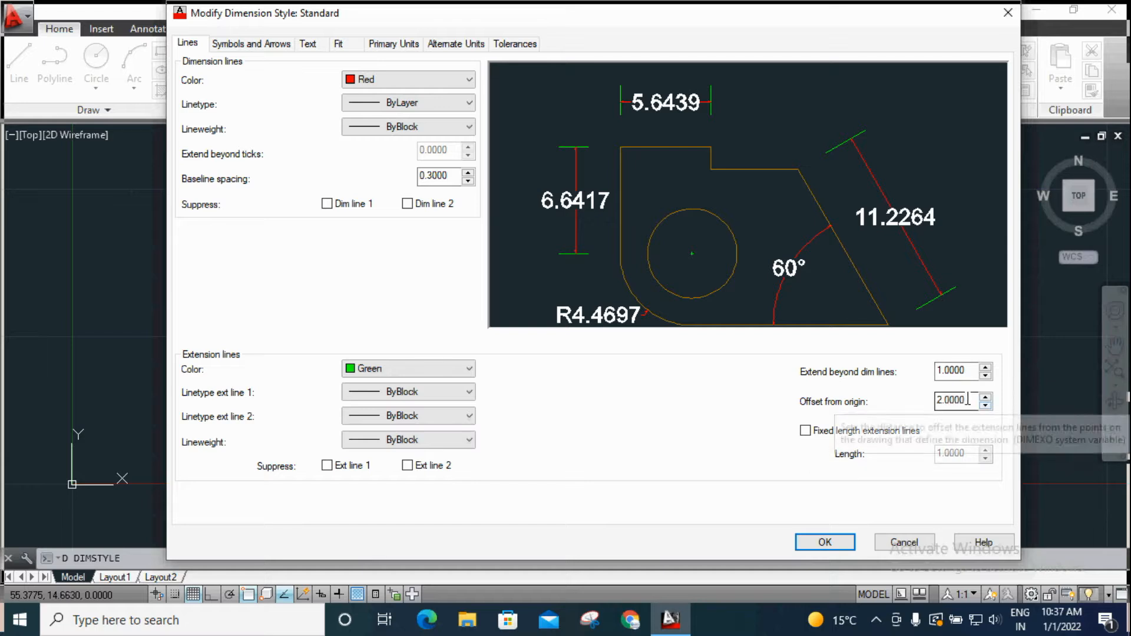
Step: Try an offset from origin of 0.5 and compare the preview with fixed length extension lines on and off
left_click_drag(975, 402, 904, 408)
type("0.5000")
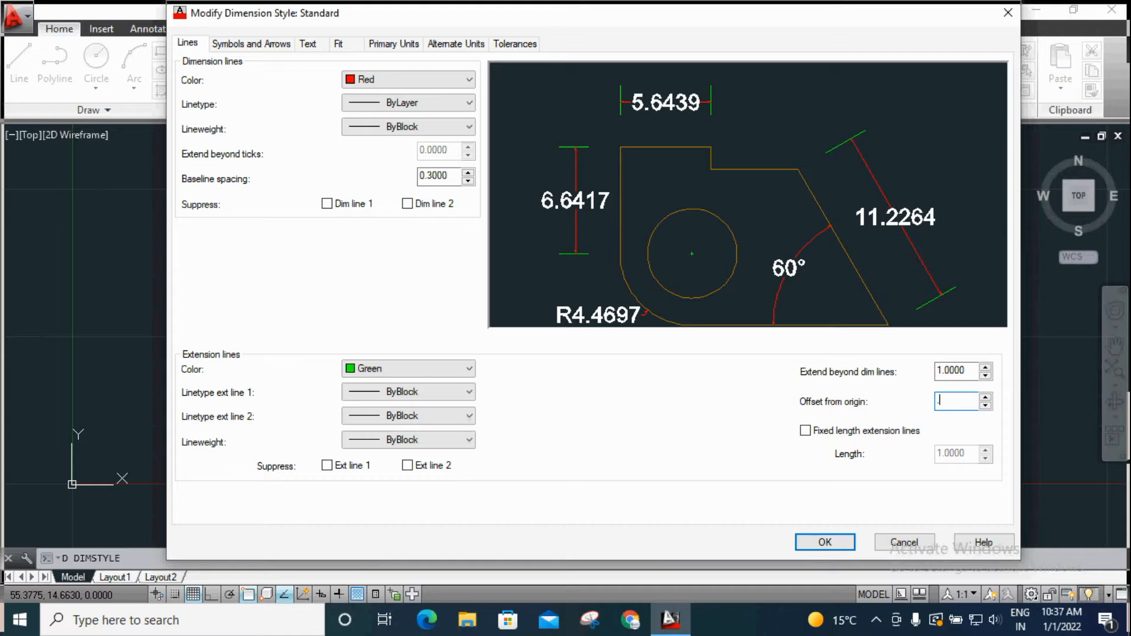
left_click(806, 431)
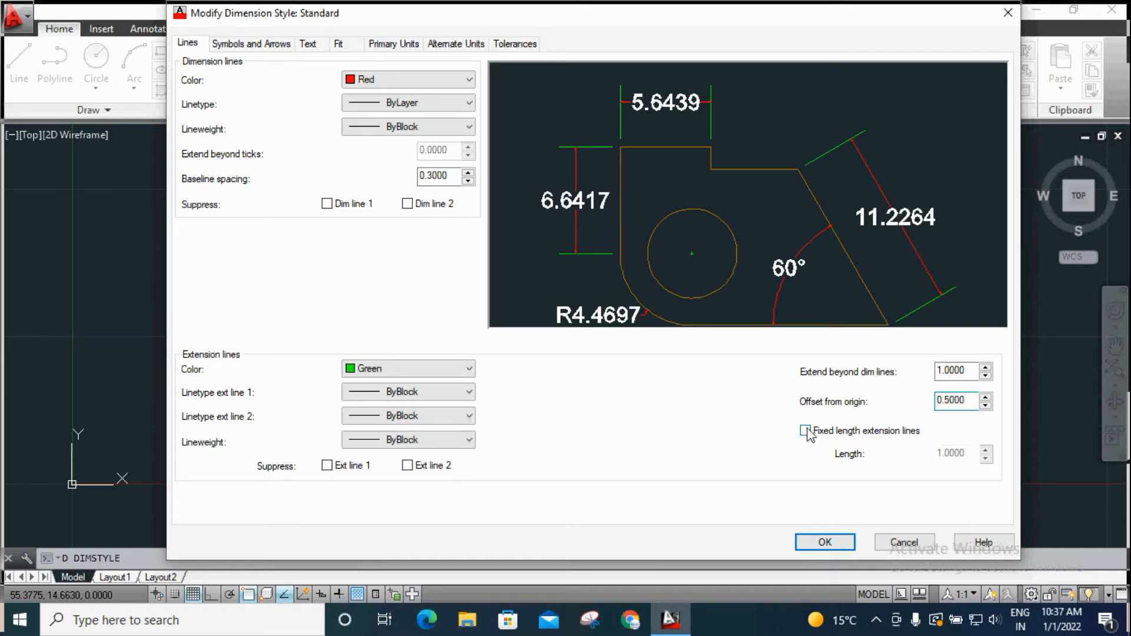
left_click(806, 431)
Step: Set the offset from origin to 1, save the Standard style, make it current and check the rectangle's dimension
double_click(949, 400)
type("1.0000")
left_click(825, 540)
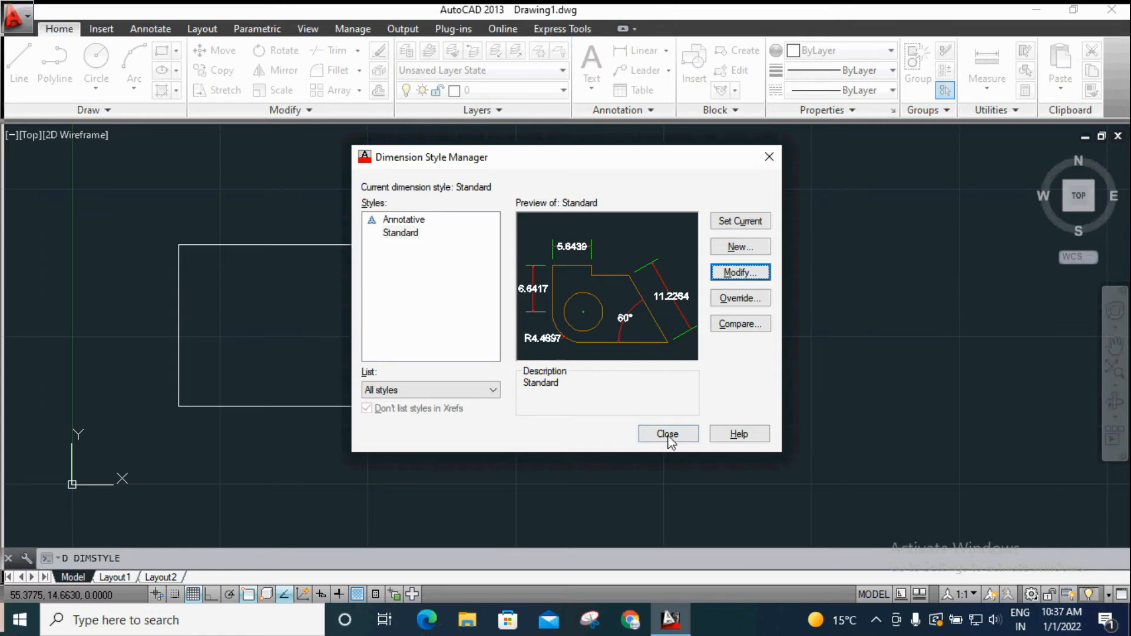
left_click(740, 224)
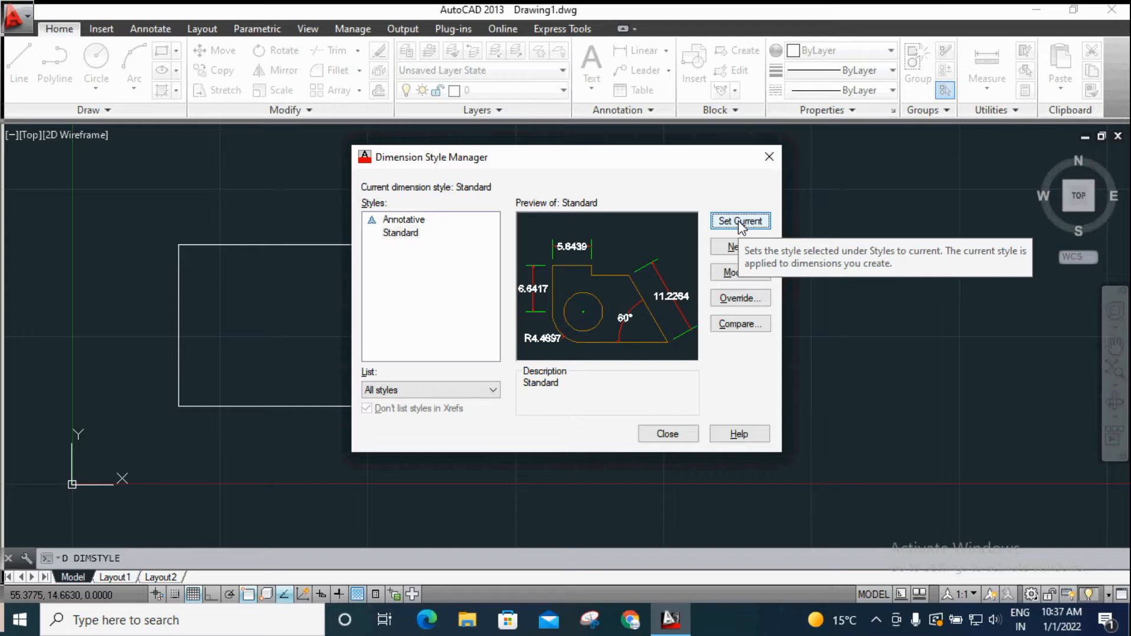
left_click(671, 434)
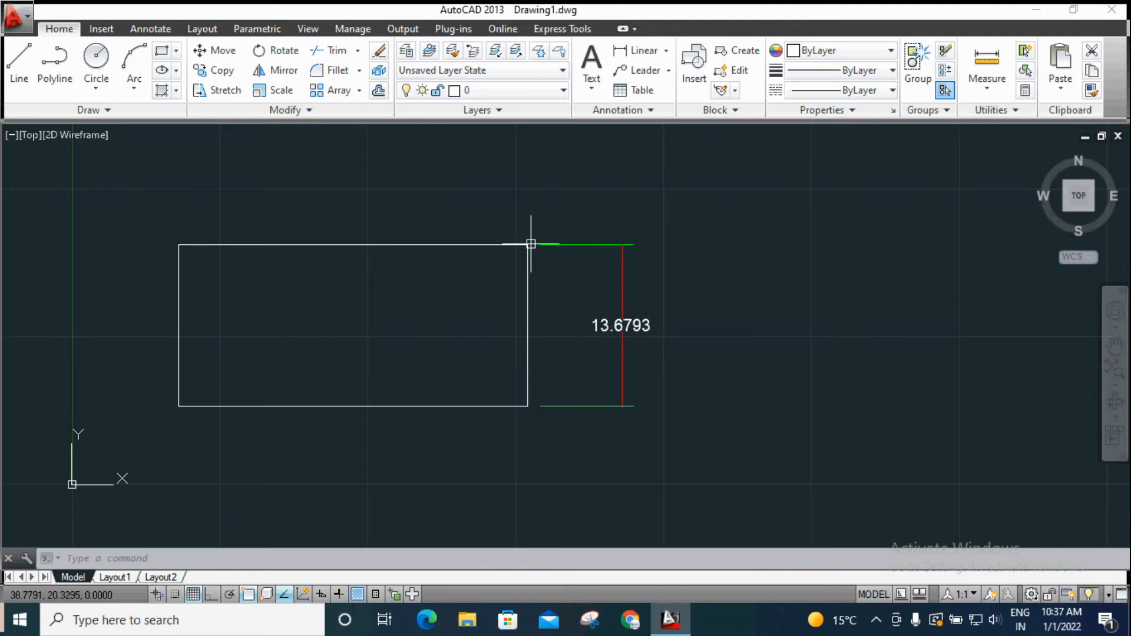
scroll(534, 247, "up", 3)
scroll(533, 253, "down", 3)
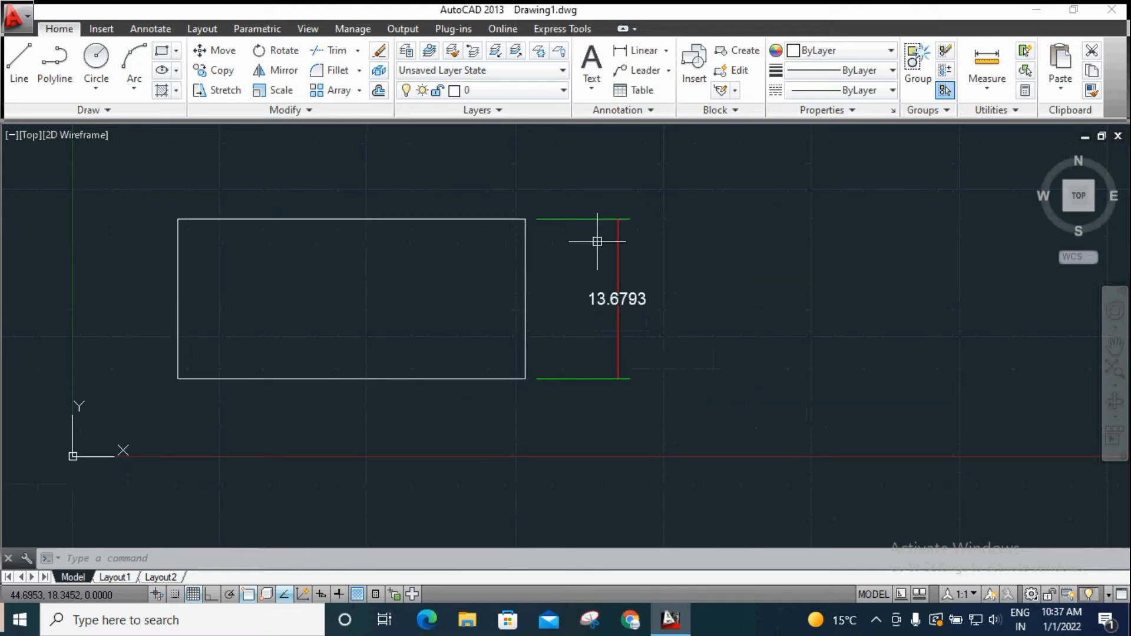
Step: Try to change the Standard dimension style's first and second arrowheads to Architectural tick
type("d")
key("Return")
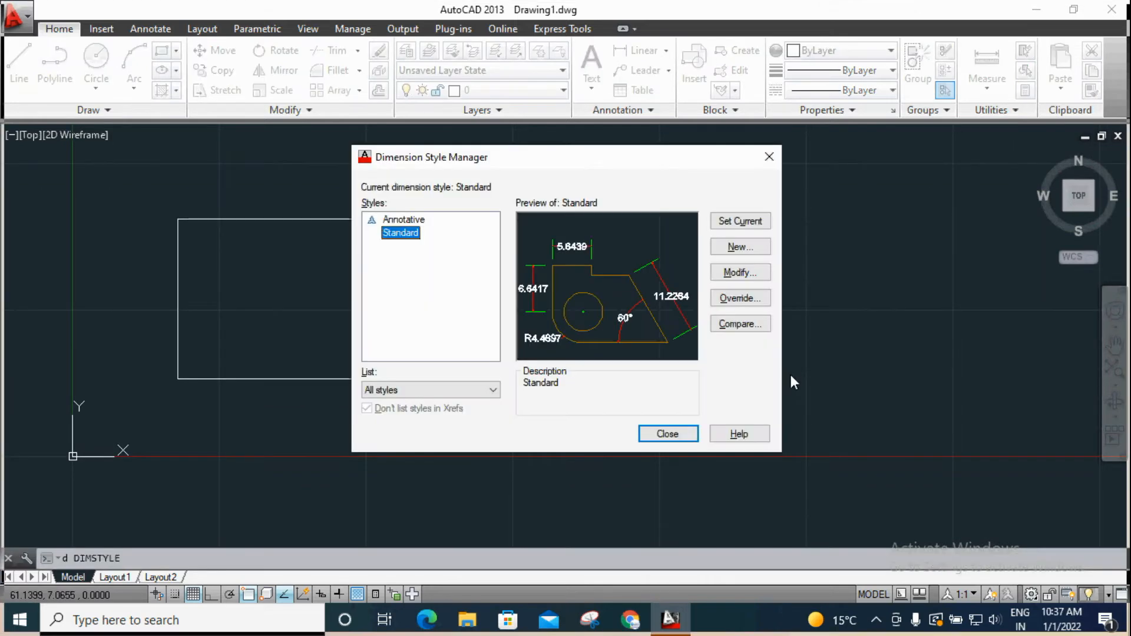
left_click(740, 273)
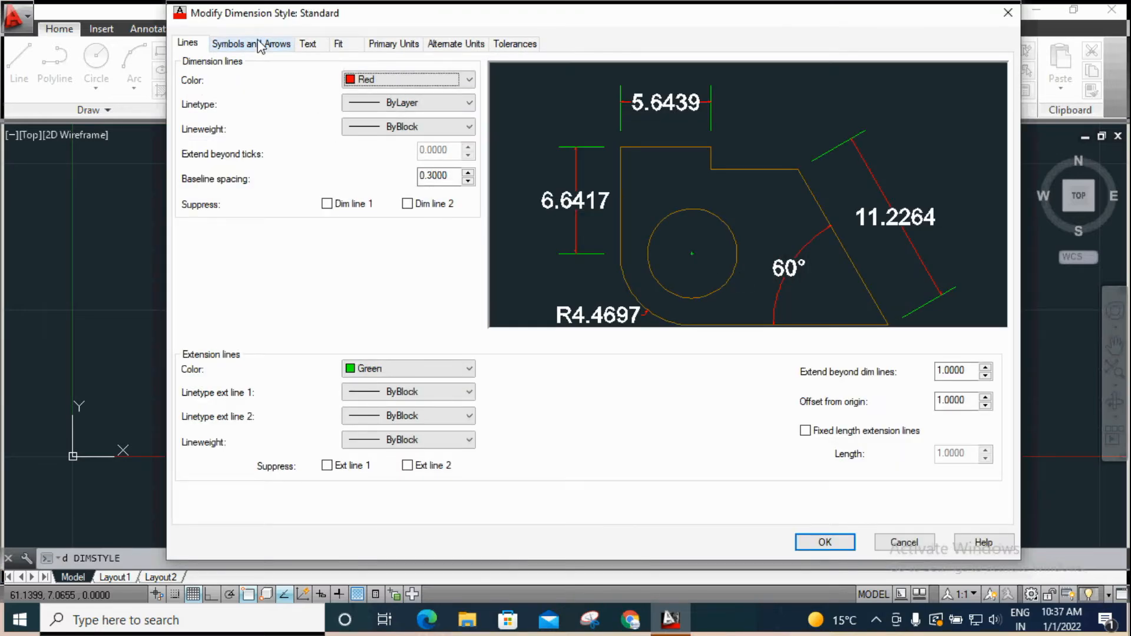
left_click(260, 46)
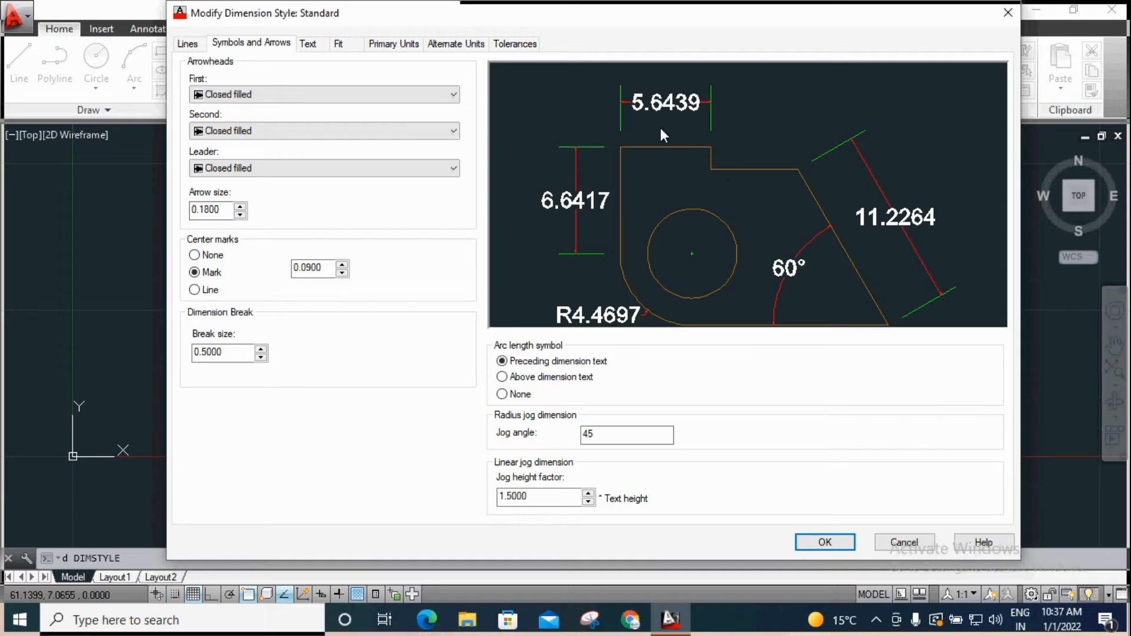
left_click_drag(818, 19, 736, 192)
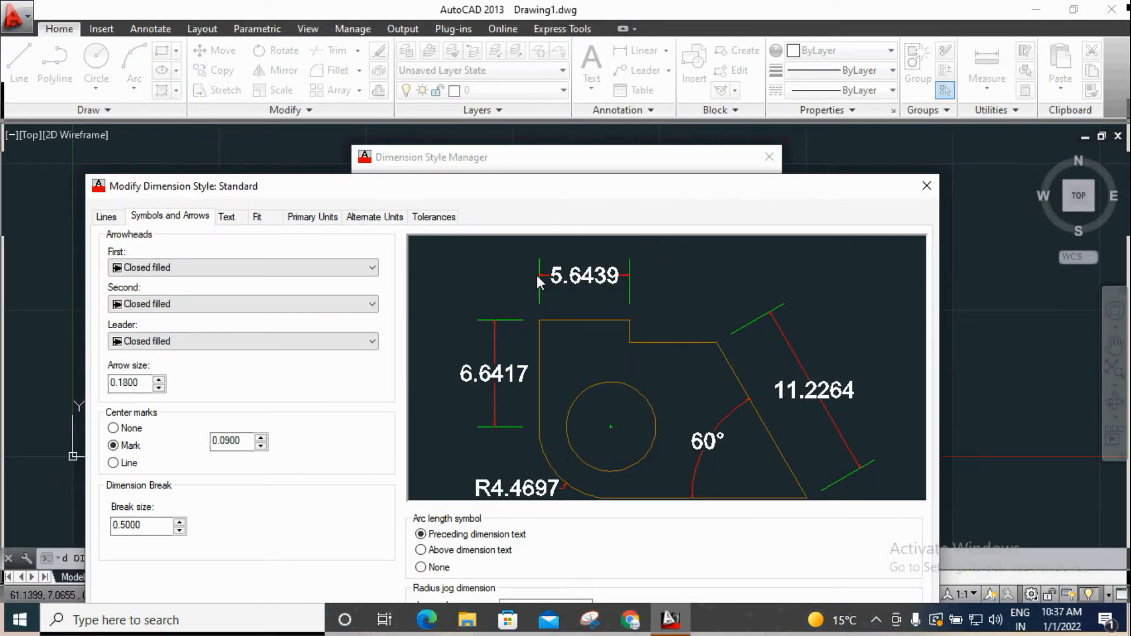
left_click(303, 266)
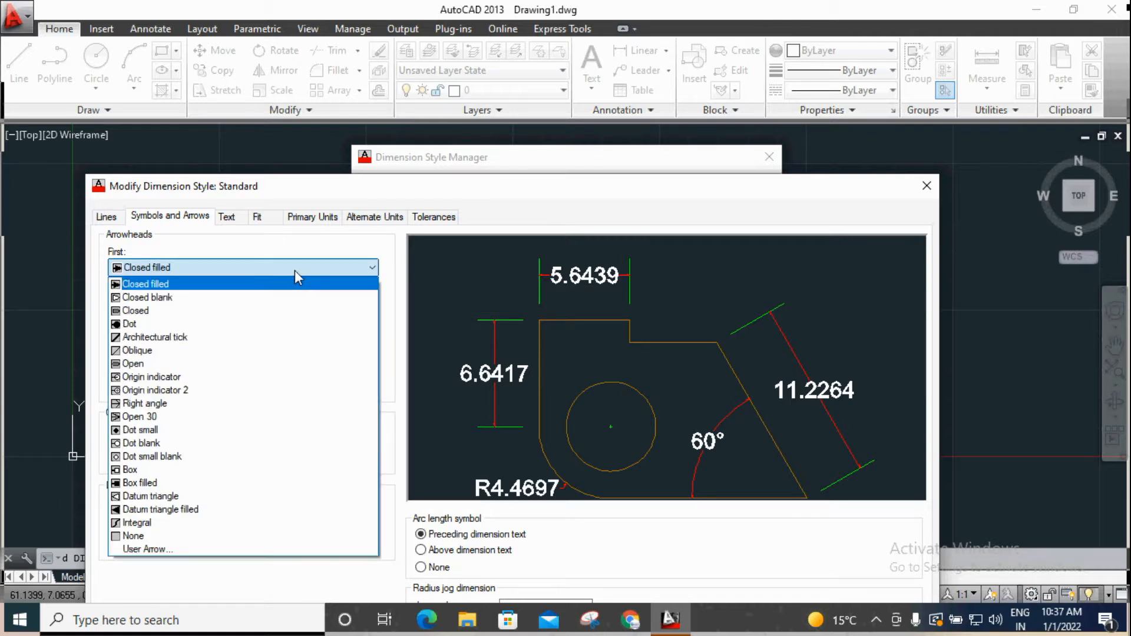
left_click(193, 338)
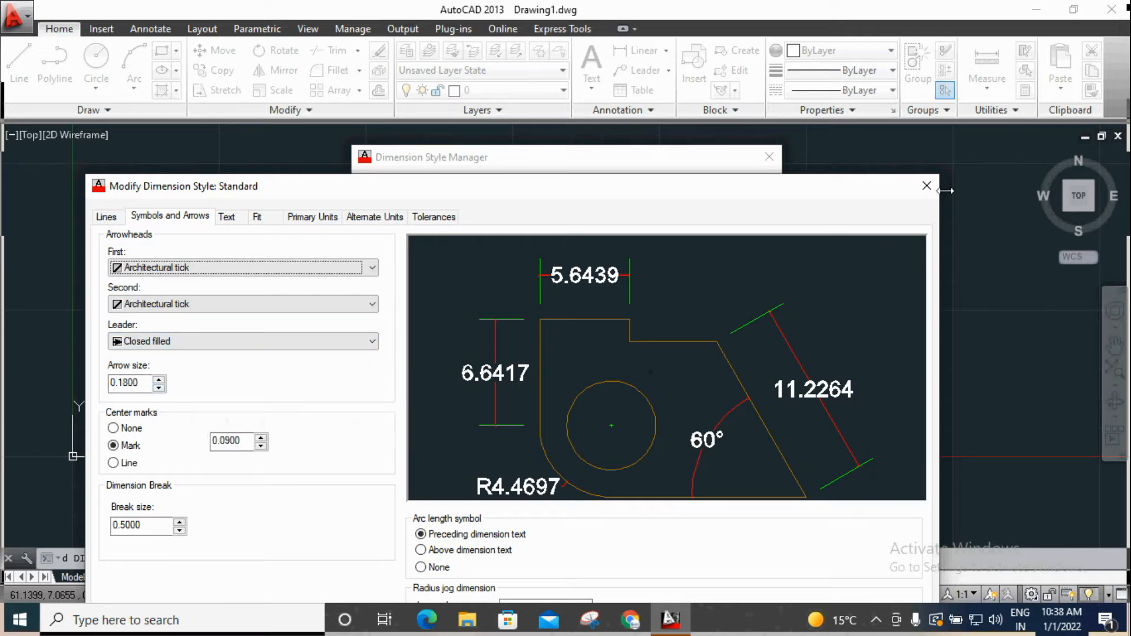
key("Return")
left_click(773, 156)
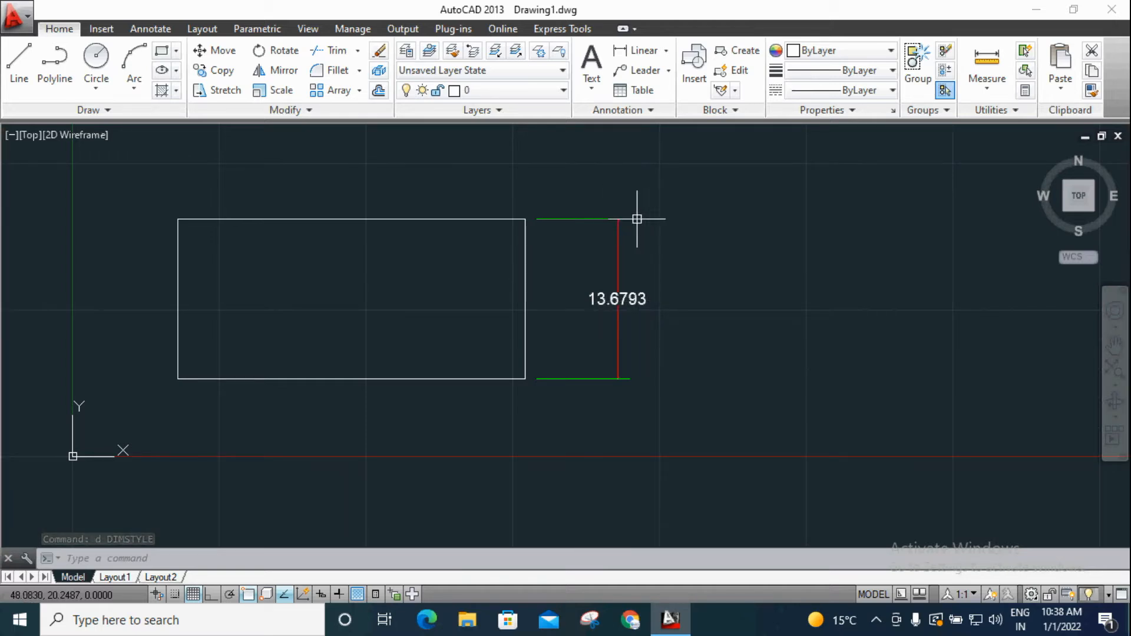
Step: Set the Standard dimension style's first and second arrowheads to Architectural tick with an arrow size of 2
scroll(619, 215, "up", 10)
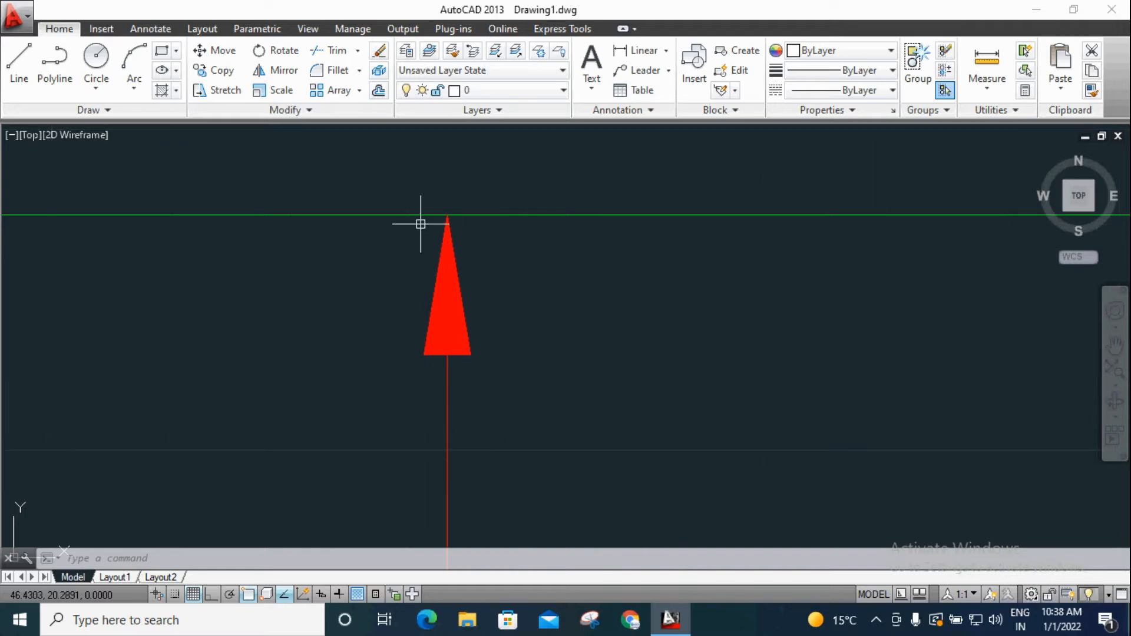
scroll(630, 308, "down", 10)
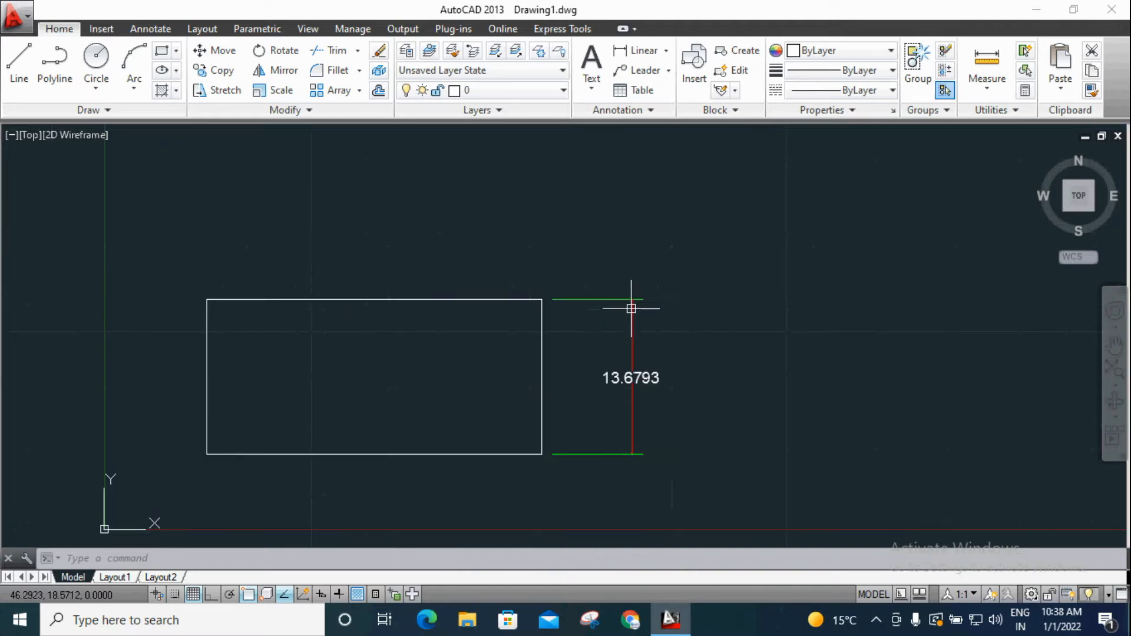
type("d")
key("Return")
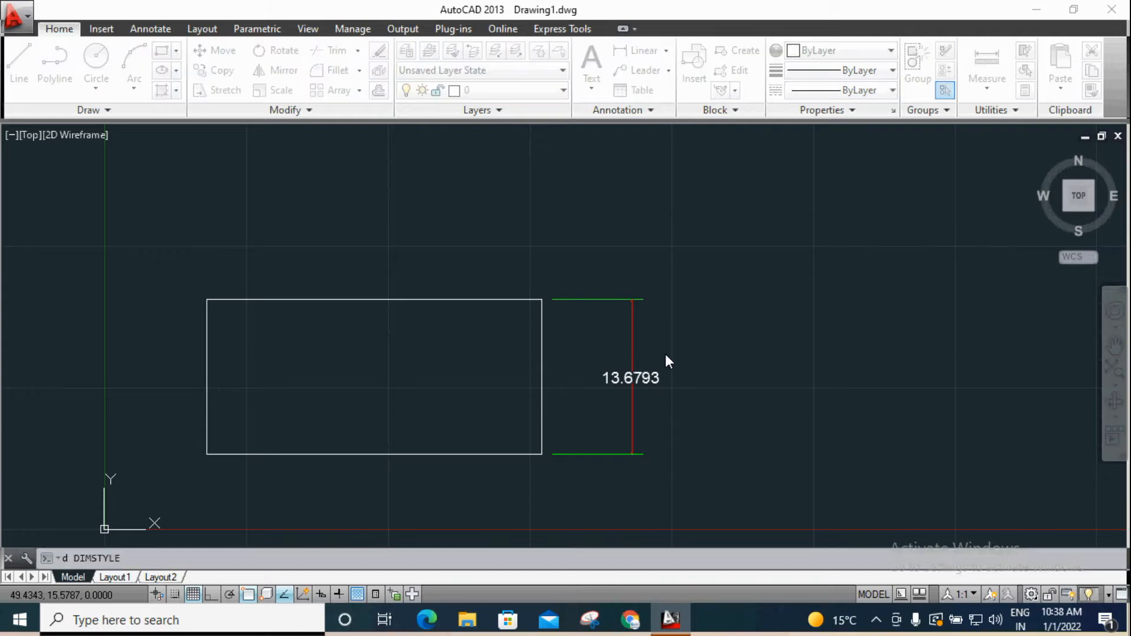
left_click(743, 272)
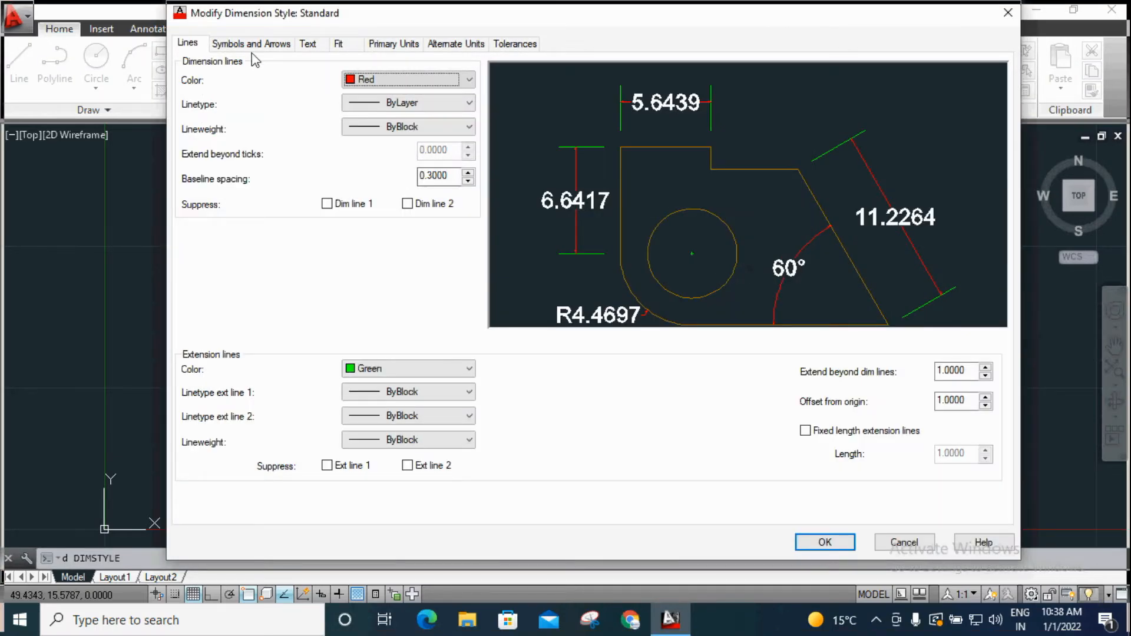
left_click(252, 44)
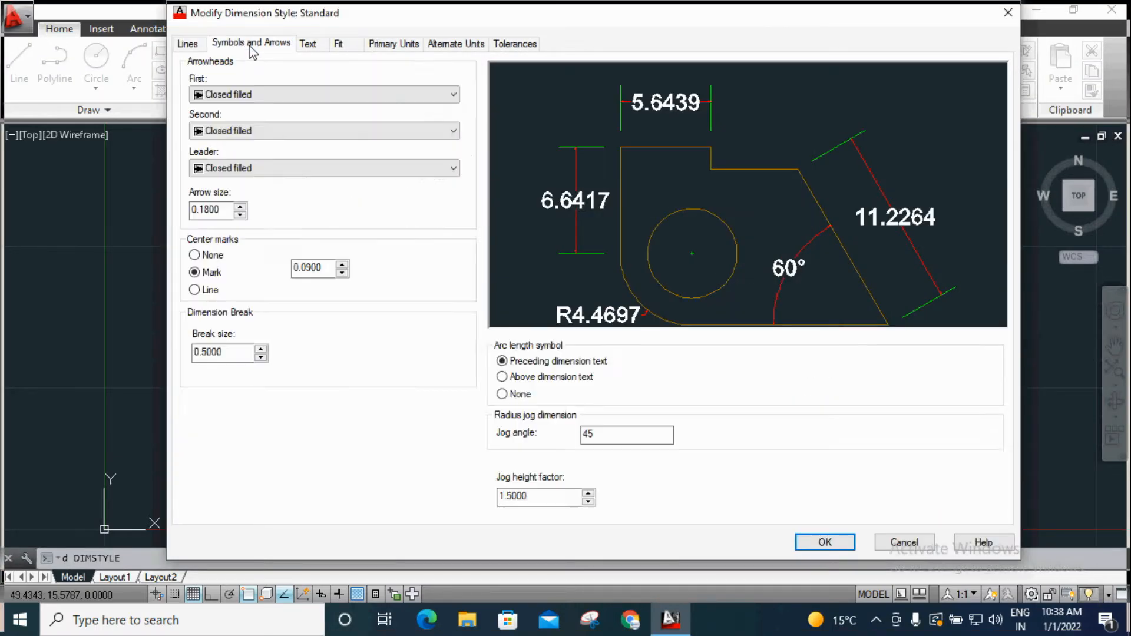
left_click(250, 96)
left_click(230, 159)
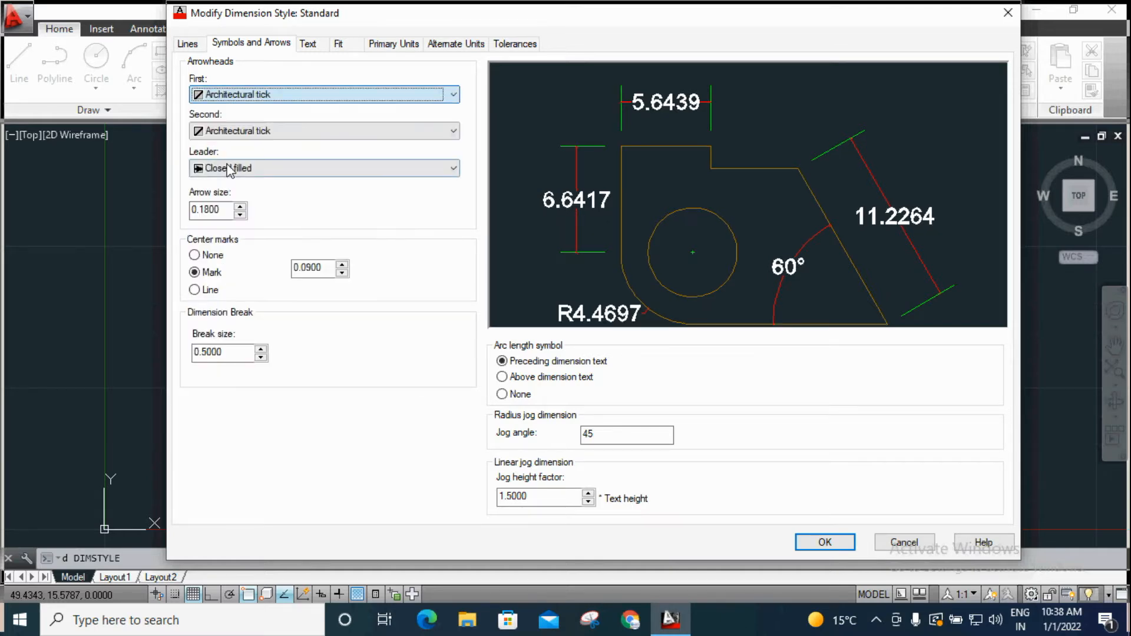
left_click_drag(227, 211, 169, 218)
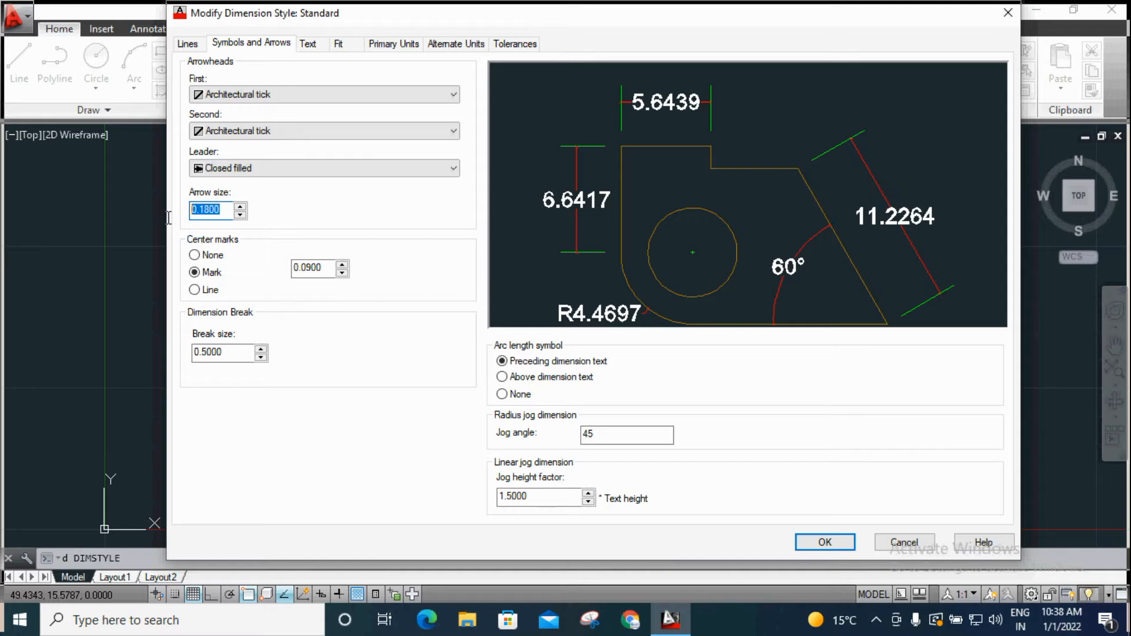
type("2")
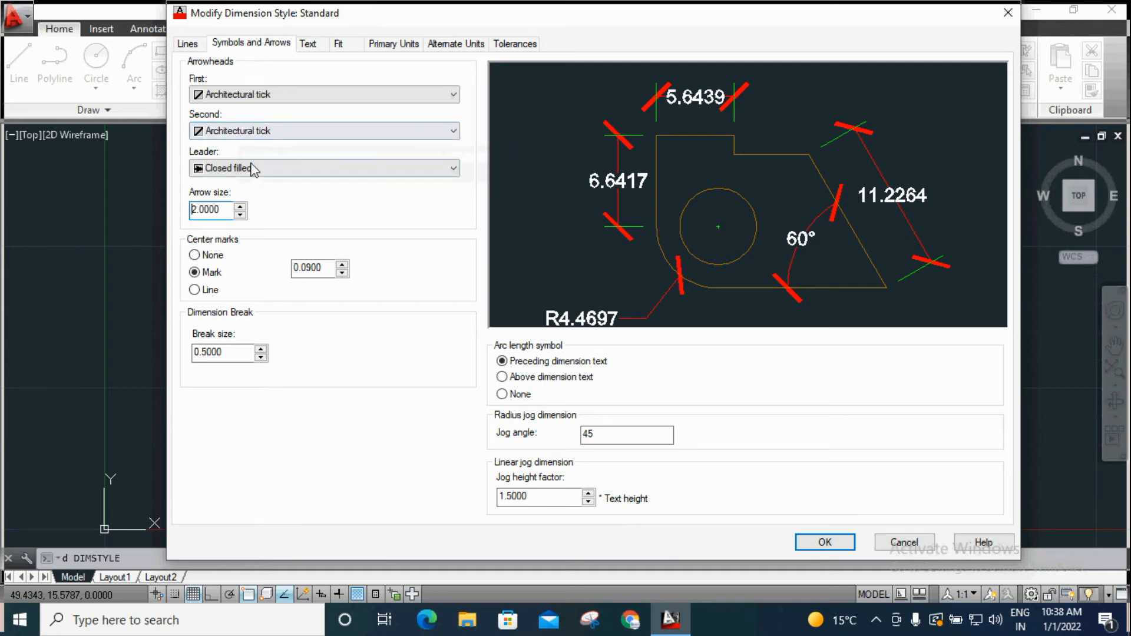
Step: Change the first and second arrowheads to Closed filled, set the center mark size to 1, and save the Standard style
left_click(264, 95)
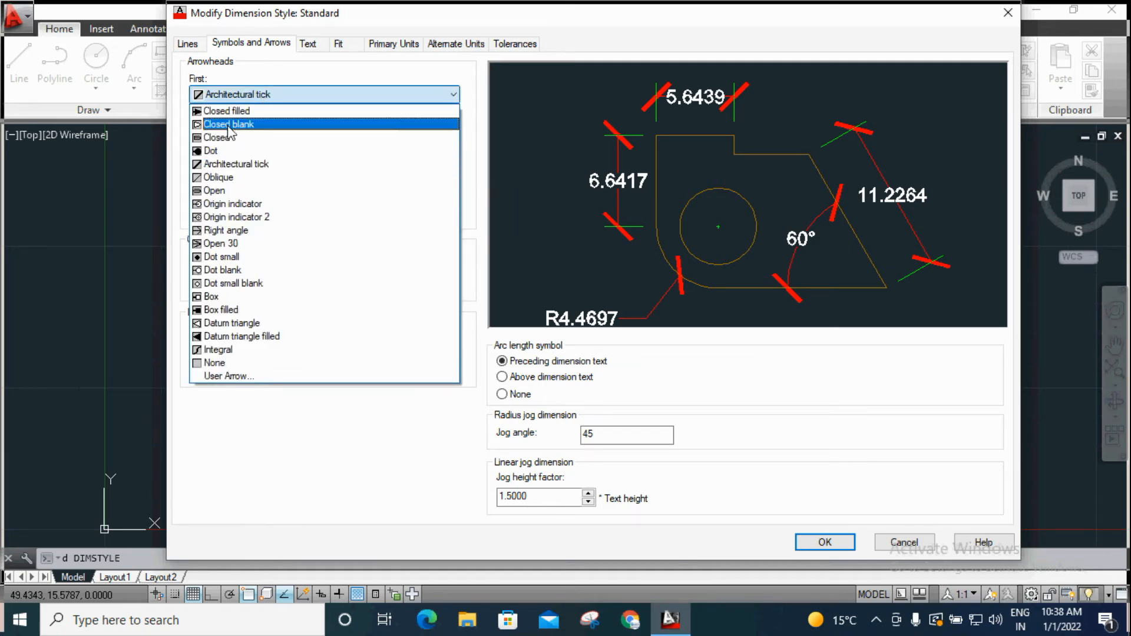
left_click(227, 111)
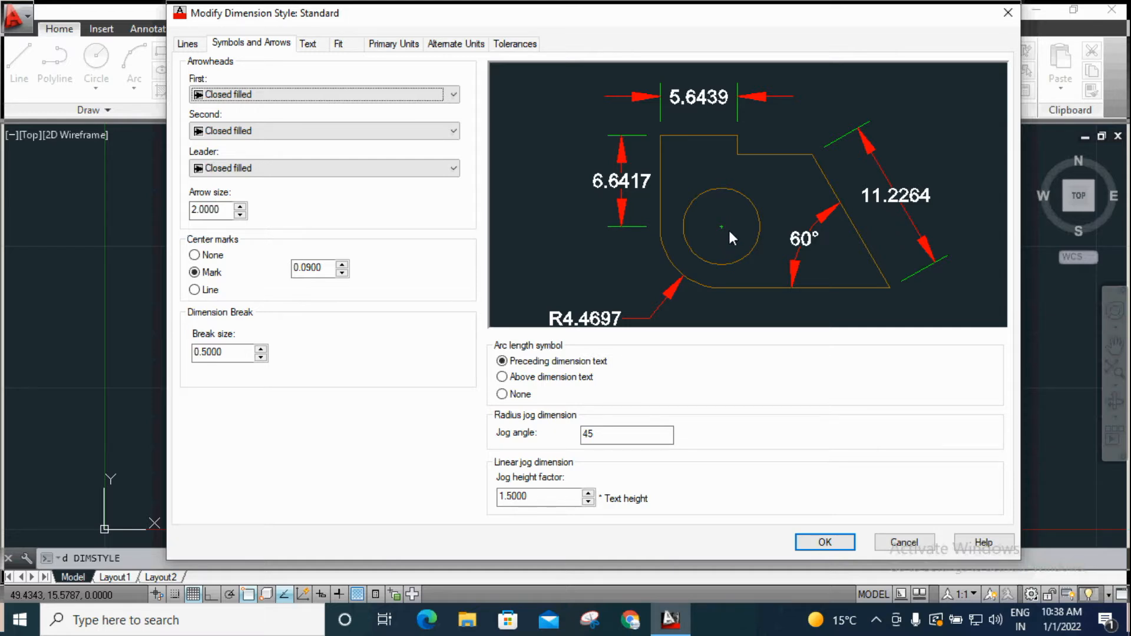
double_click(303, 268)
type("1")
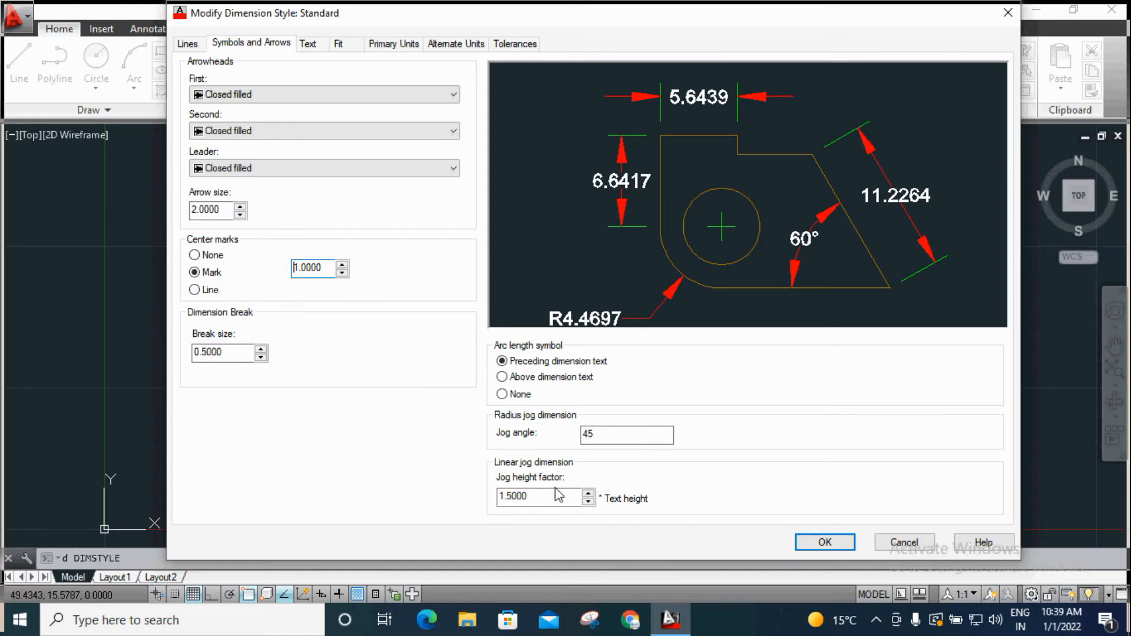
left_click(824, 542)
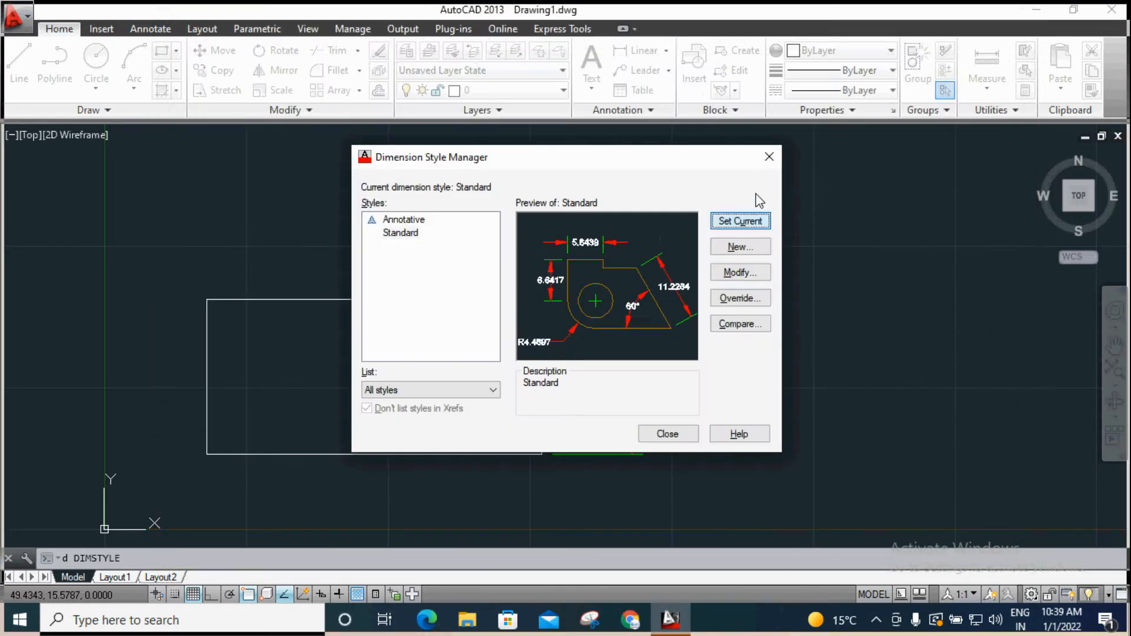
left_click(768, 157)
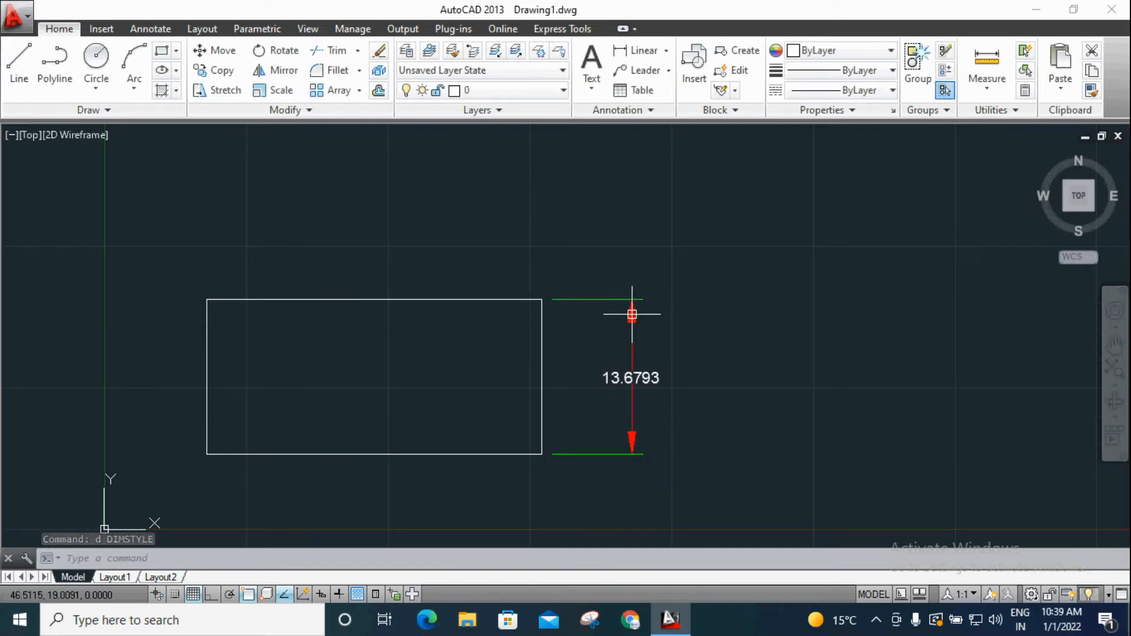
Step: Draw a circle with a radius of about 7.2 to the right of the rectangle's vertical dimension
left_click(96, 56)
left_click(747, 282)
left_click(805, 342)
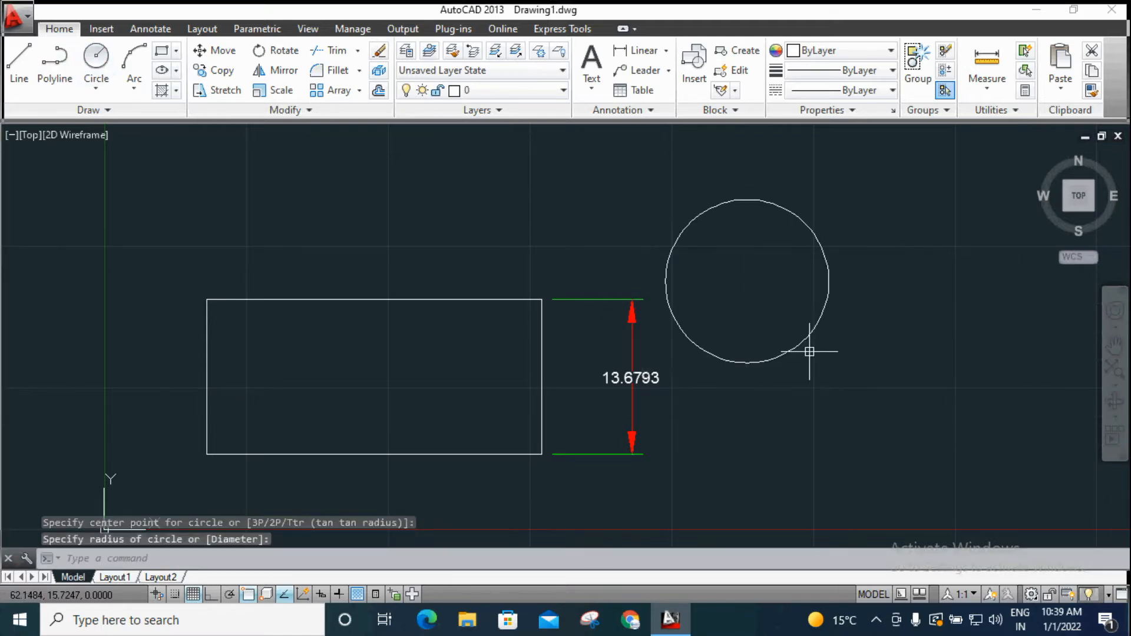
Step: Add a radius dimension outside the circle's upper right and check the center mark up close
left_click(666, 54)
left_click(642, 215)
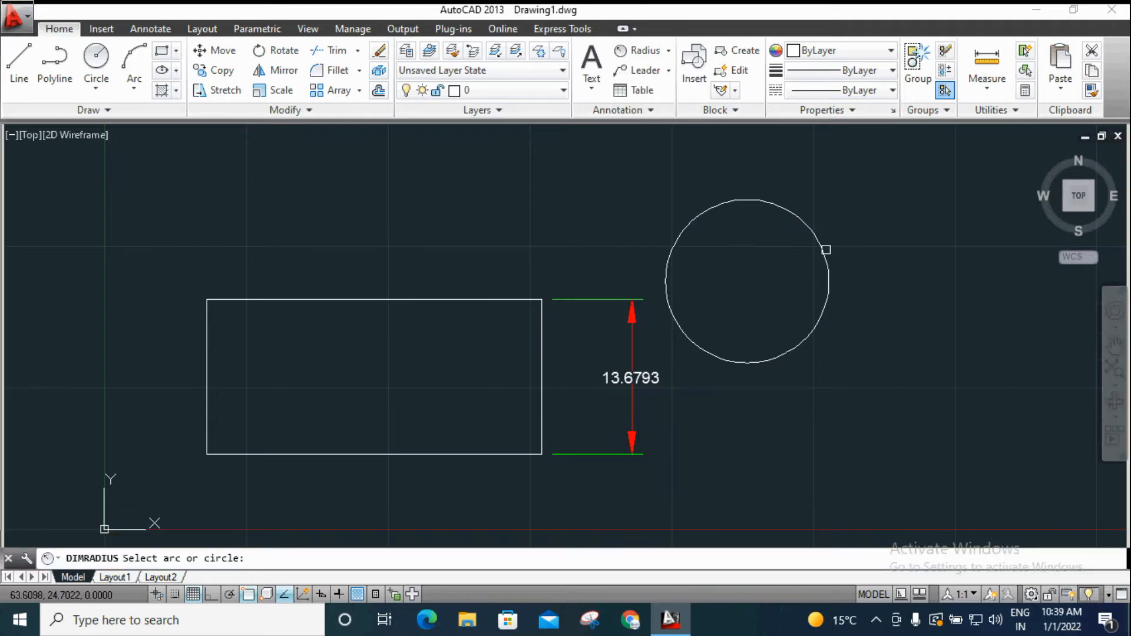
left_click(822, 248)
left_click(881, 208)
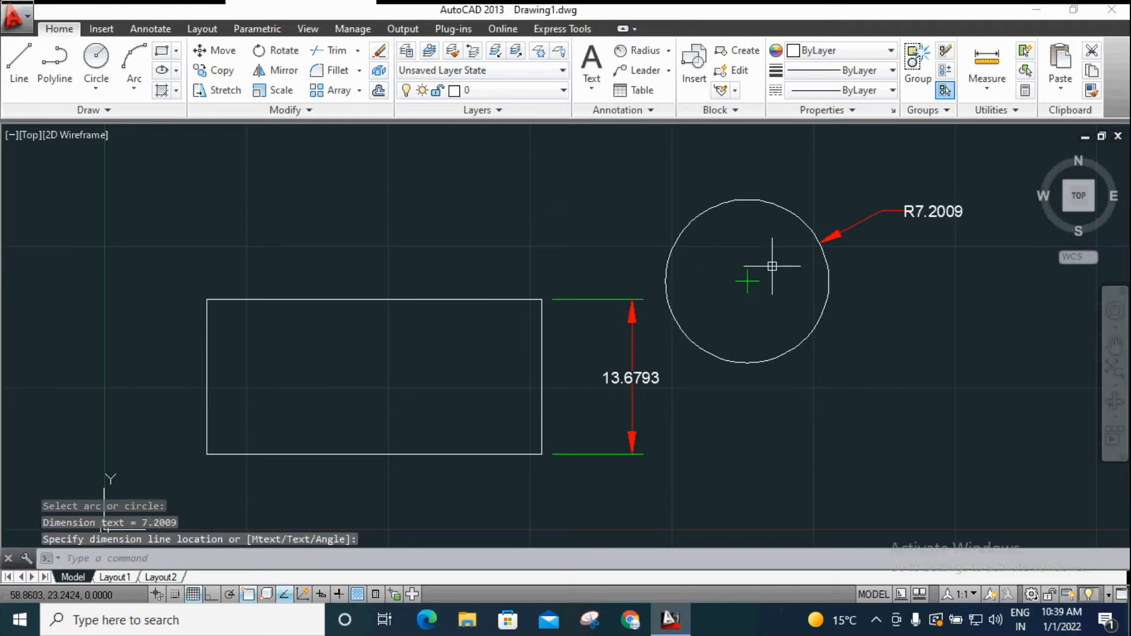
scroll(758, 270, "up", 5)
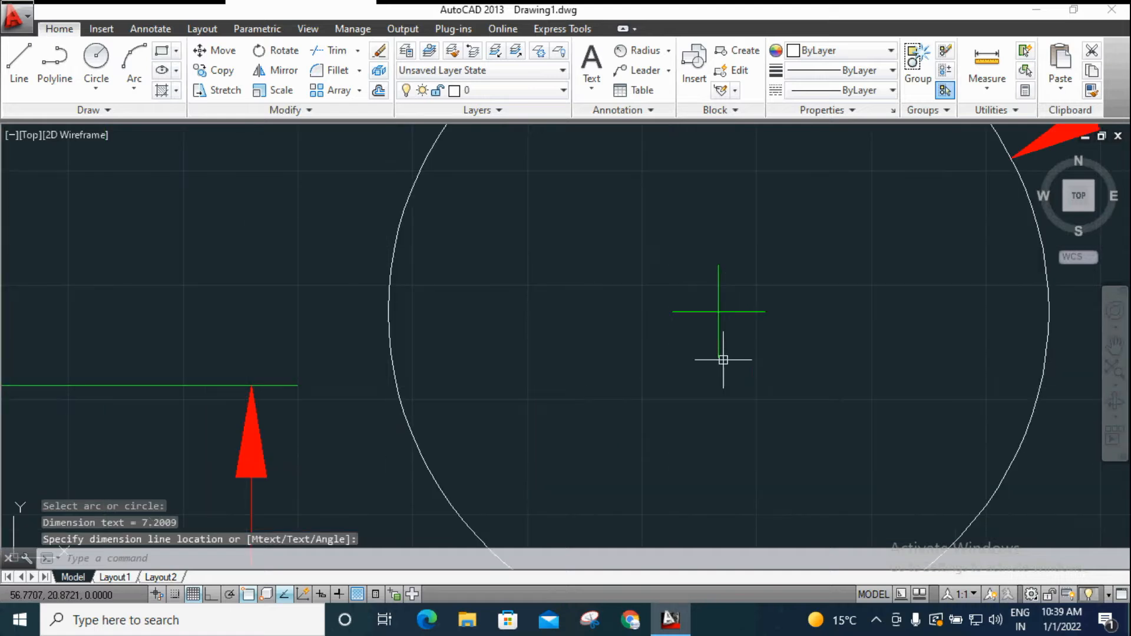
scroll(590, 328, "down", 4)
scroll(631, 330, "down", 2)
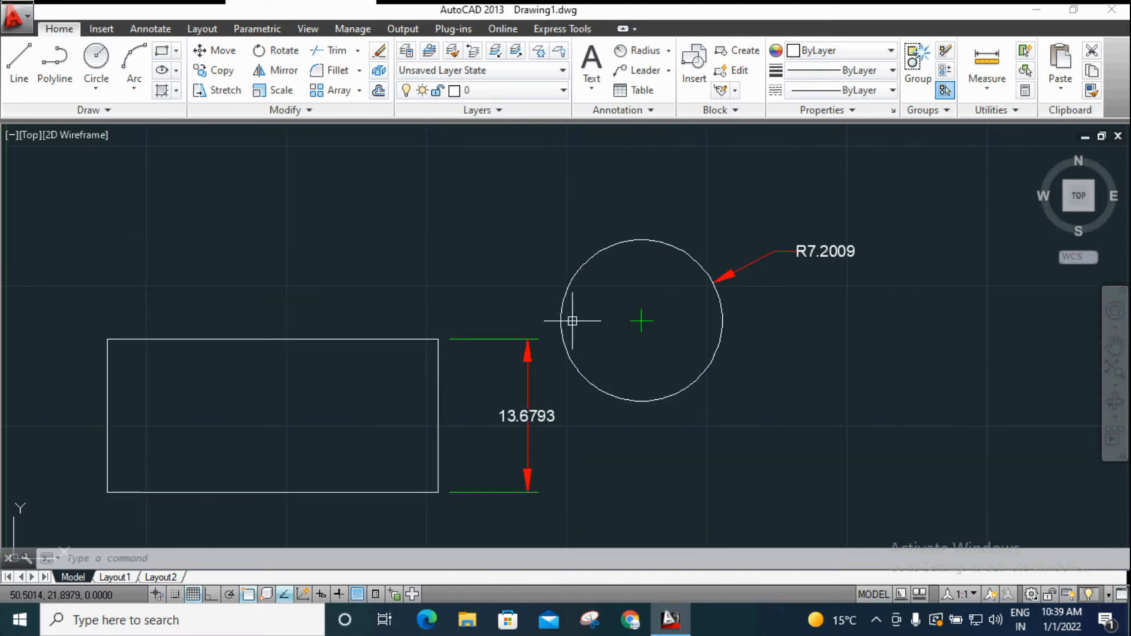
Step: Open the text settings of the Standard dimension style for modification
type("d")
key("Return")
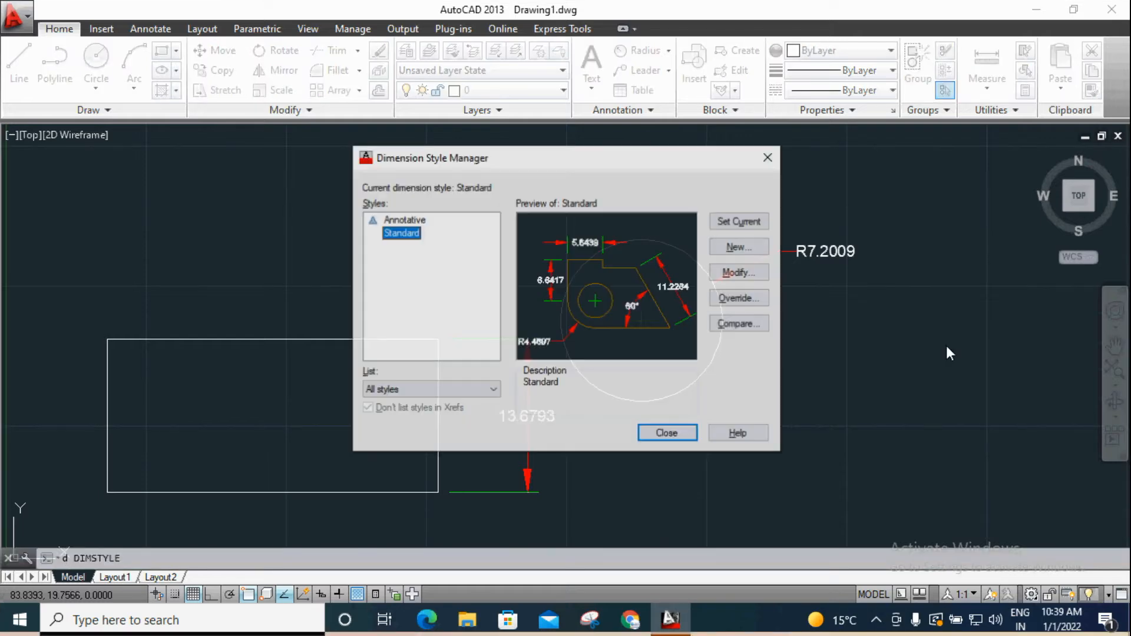
left_click(745, 278)
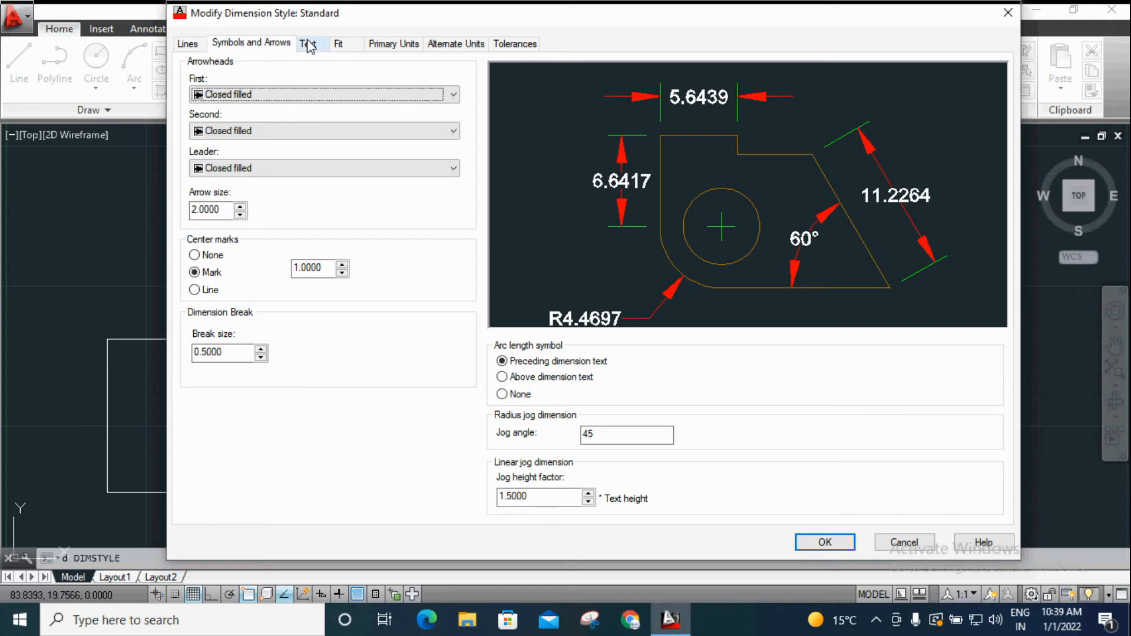
left_click(309, 46)
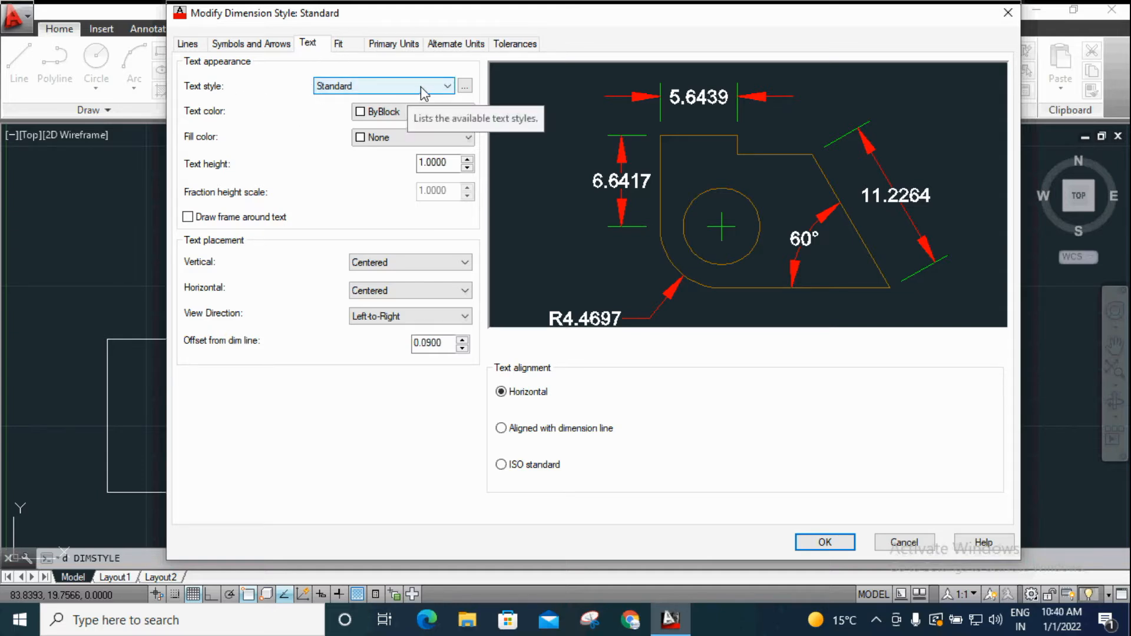
Step: Examine the font name and font style choices of the Standard text style and the list of available text styles
left_click(466, 88)
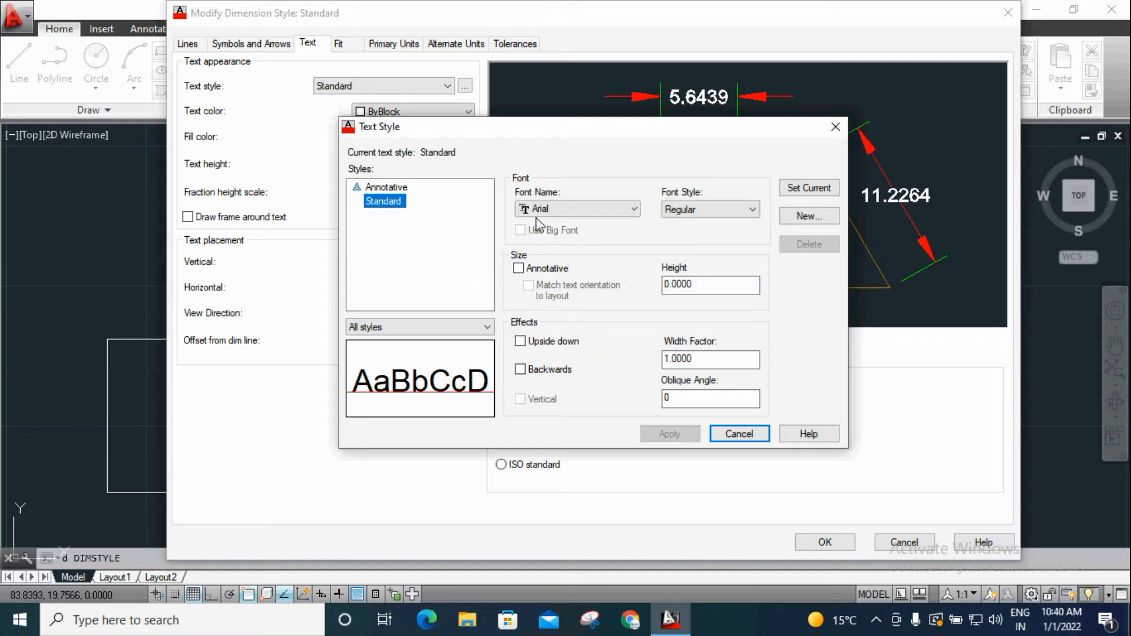
left_click(603, 210)
left_click(687, 211)
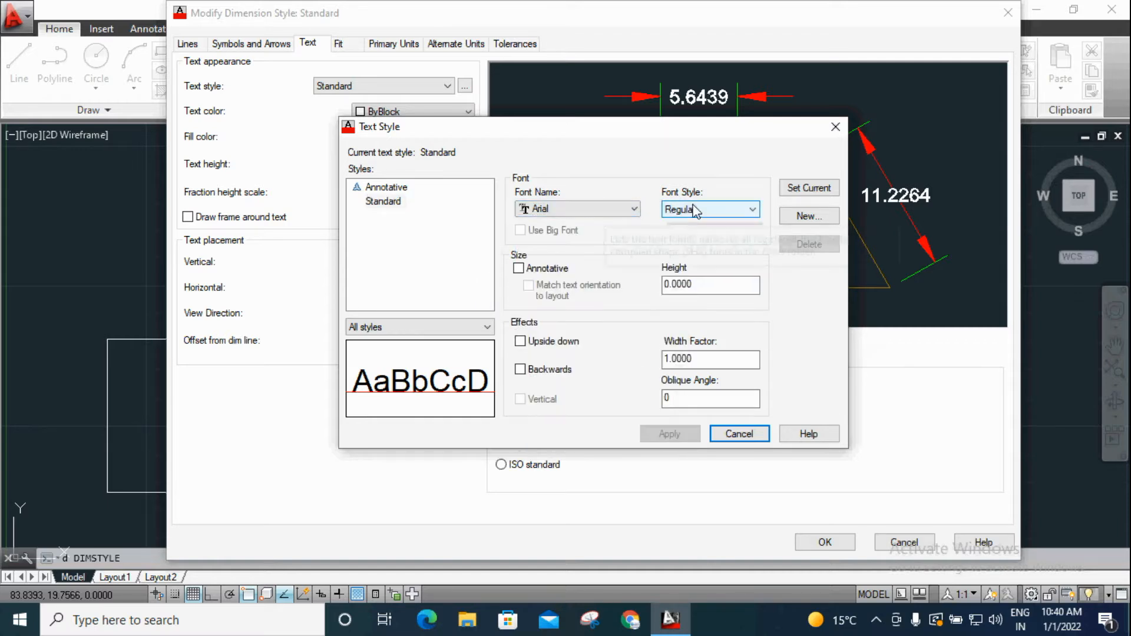
left_click(695, 210)
left_click(695, 211)
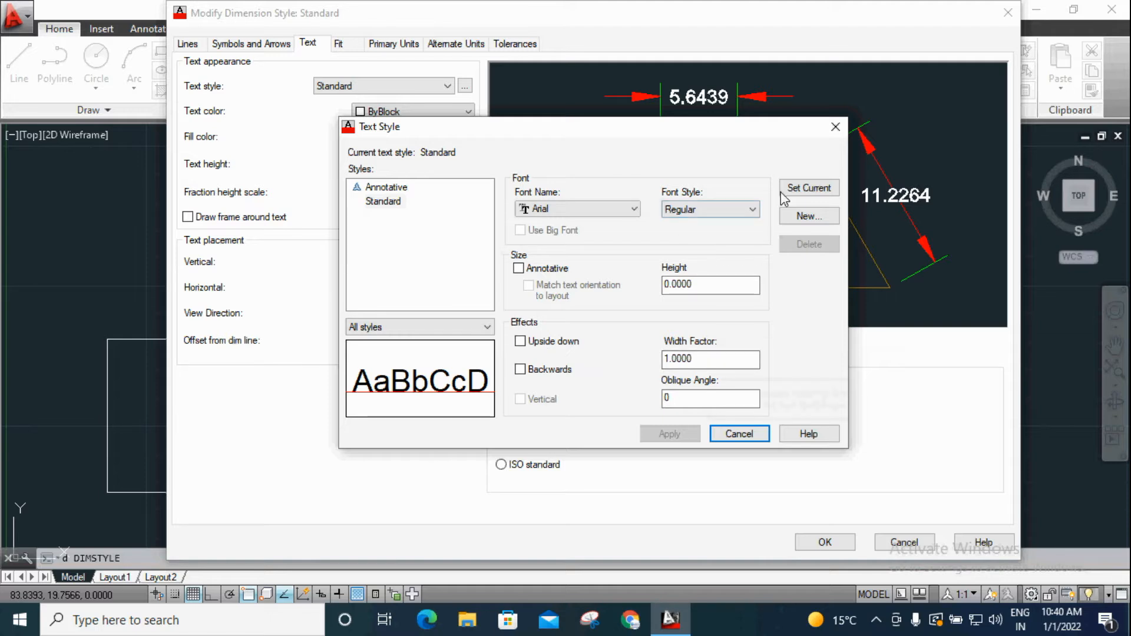
left_click(836, 126)
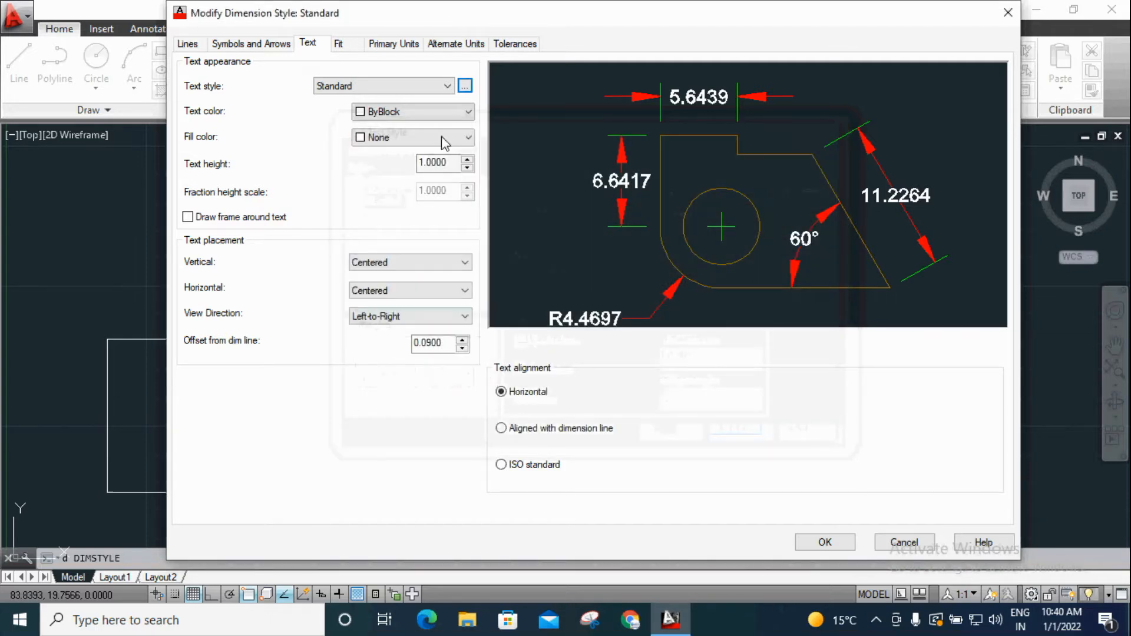
left_click(372, 89)
left_click(371, 89)
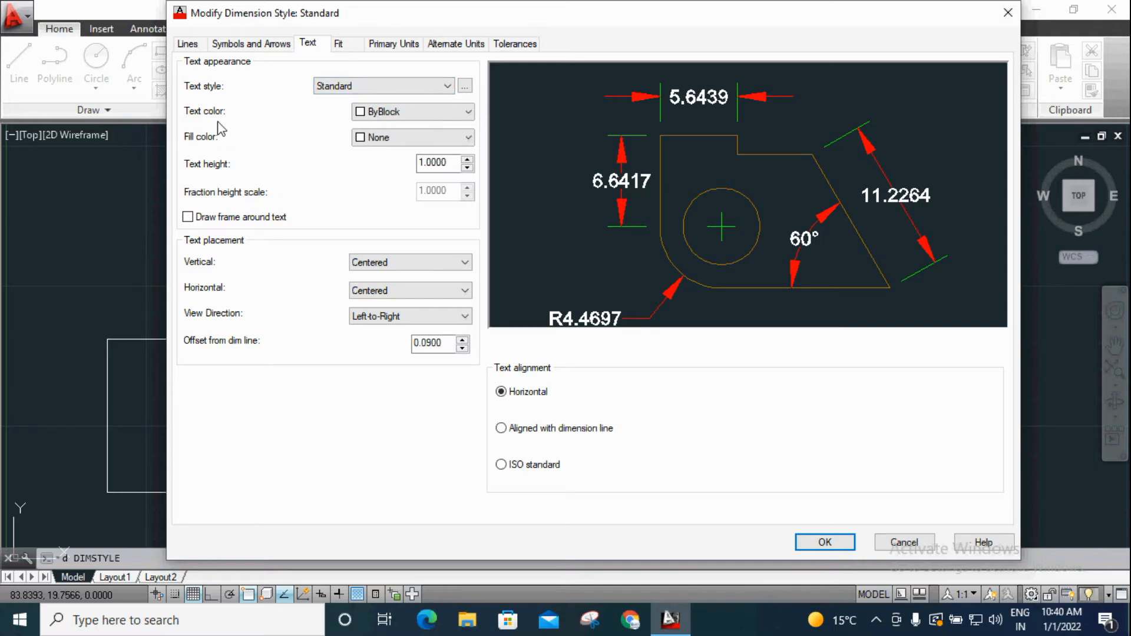
Step: Set the dimension text color to Magenta and its fill color to Cyan
left_click(420, 112)
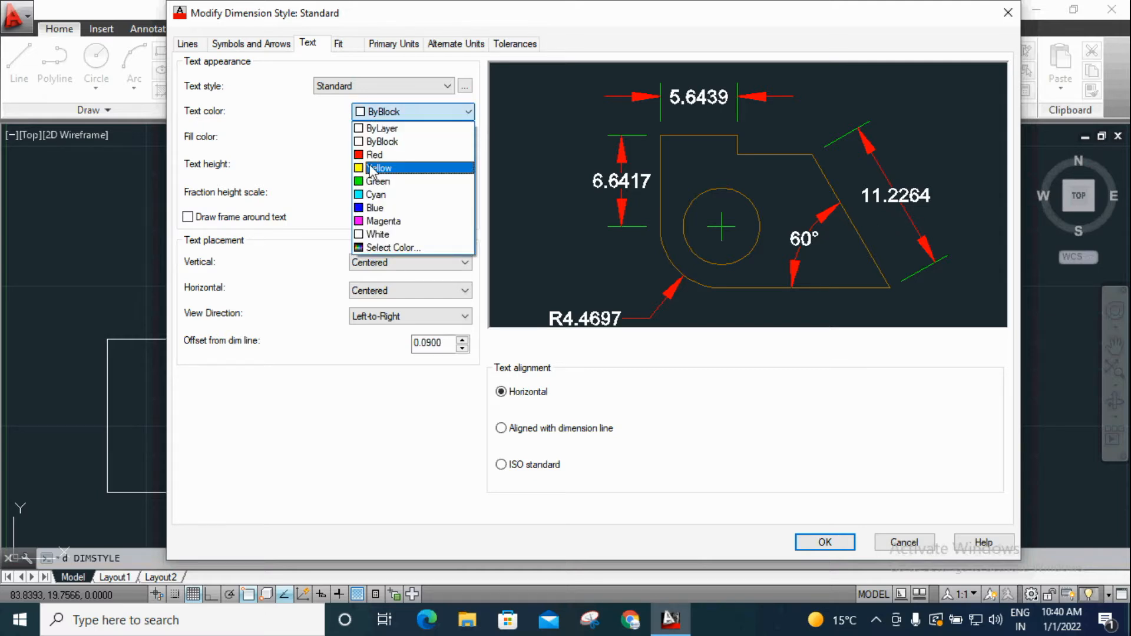
left_click(383, 221)
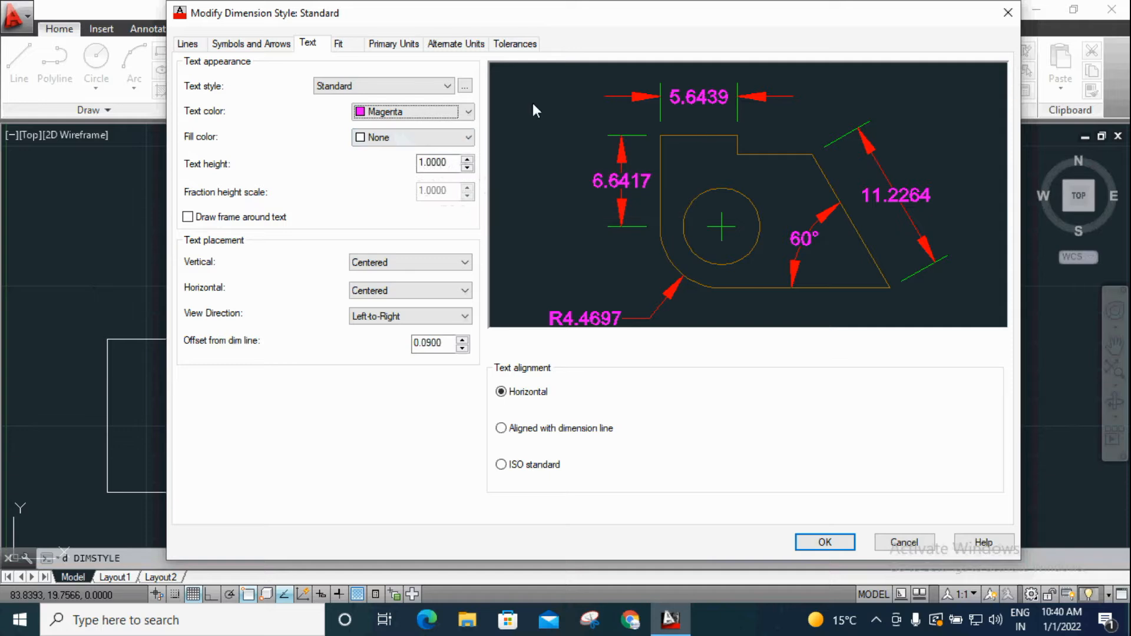
left_click(436, 137)
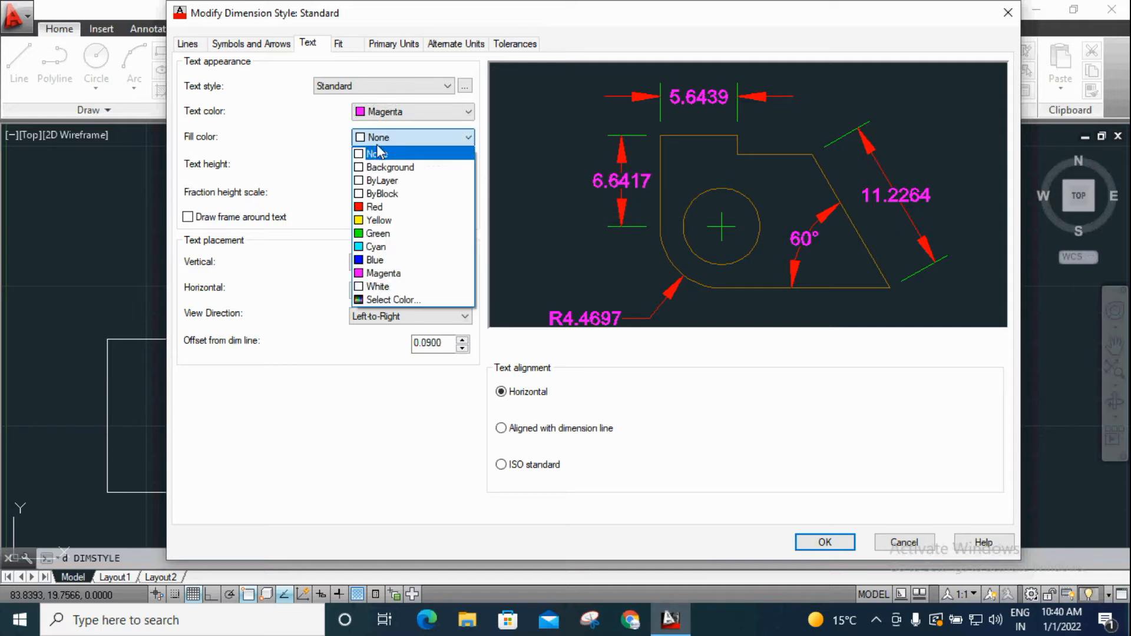
left_click(379, 247)
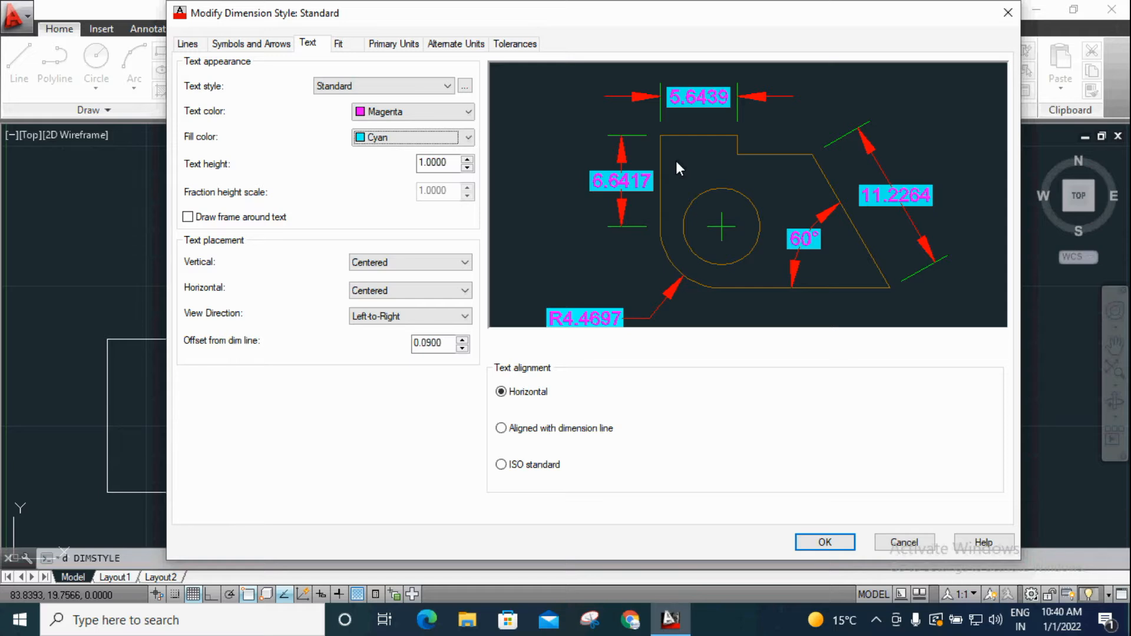
Step: Set the dimension text height to 2 and the vertical text placement to Above
left_click_drag(452, 165, 414, 171)
type("2")
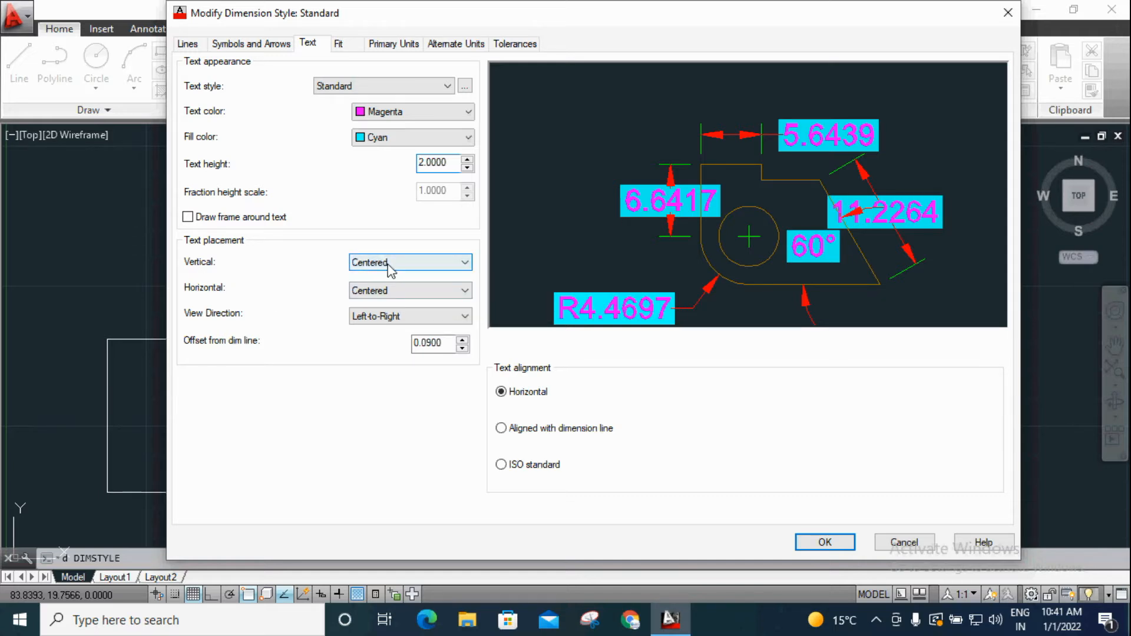
left_click(366, 263)
left_click(379, 287)
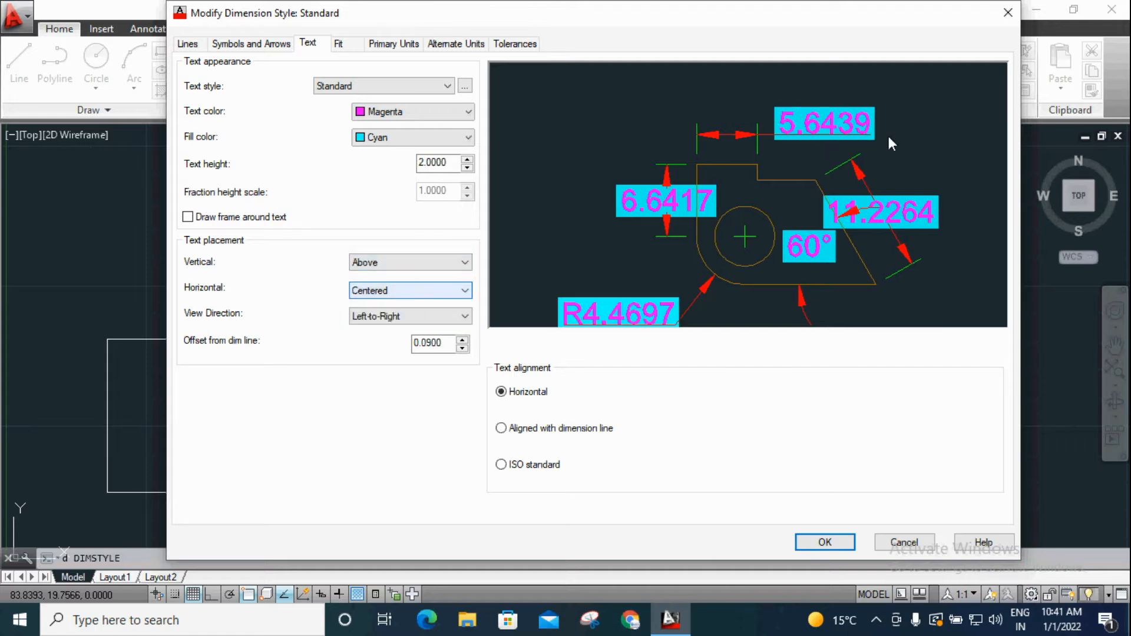
Step: Try the horizontal text placements At Ext Line 1, At Ext Line 2 and Over Ext Line 1, and return to Centered
left_click(376, 291)
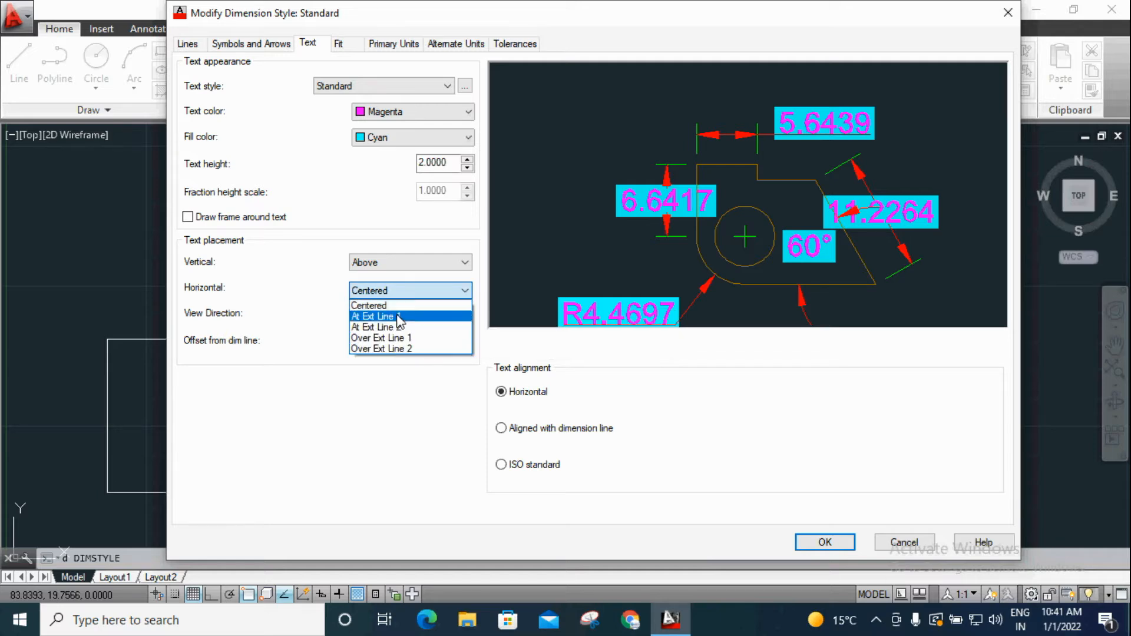
left_click(378, 317)
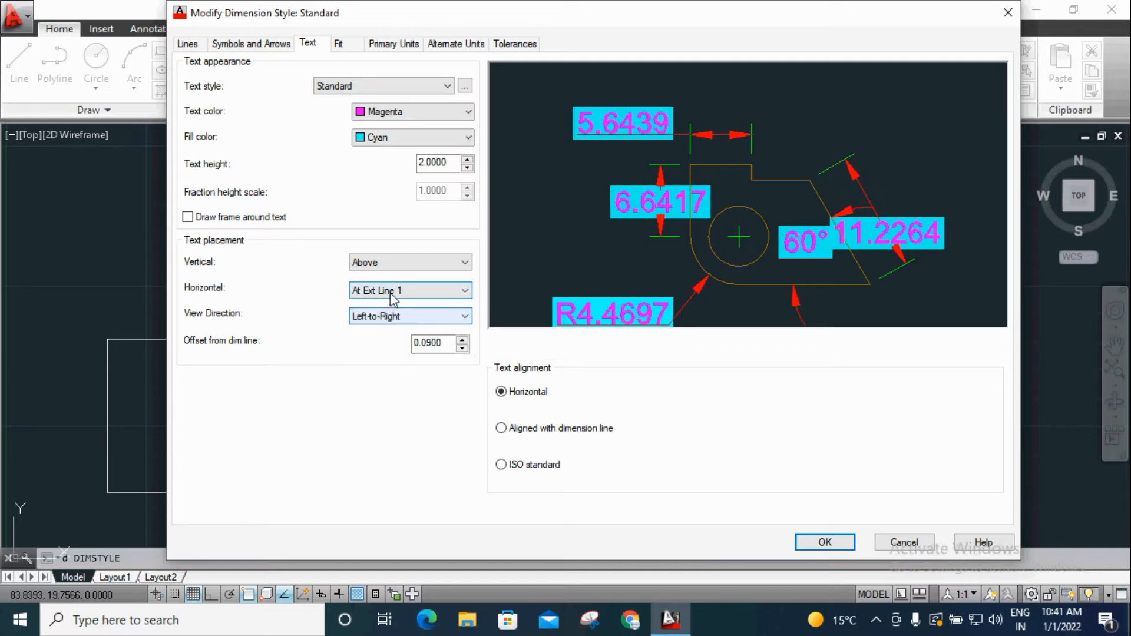
left_click(390, 291)
left_click(390, 325)
left_click(396, 291)
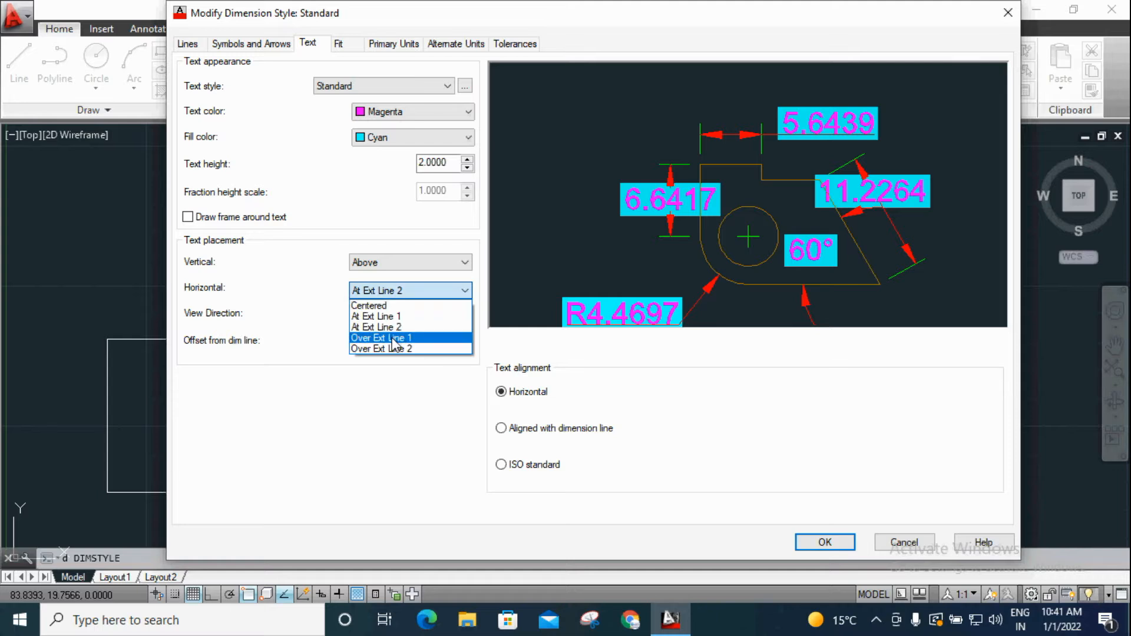
left_click(395, 341)
left_click(396, 290)
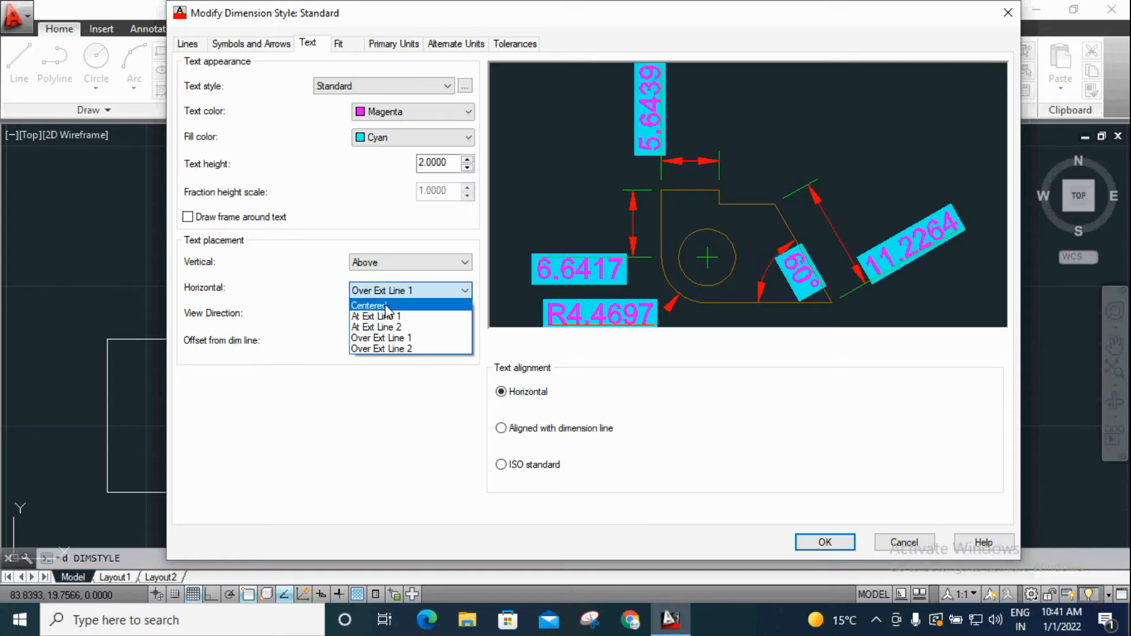
left_click(389, 300)
Step: Try the Right-to-Left view direction for the dimension text and restore Left-to-Right
left_click(392, 315)
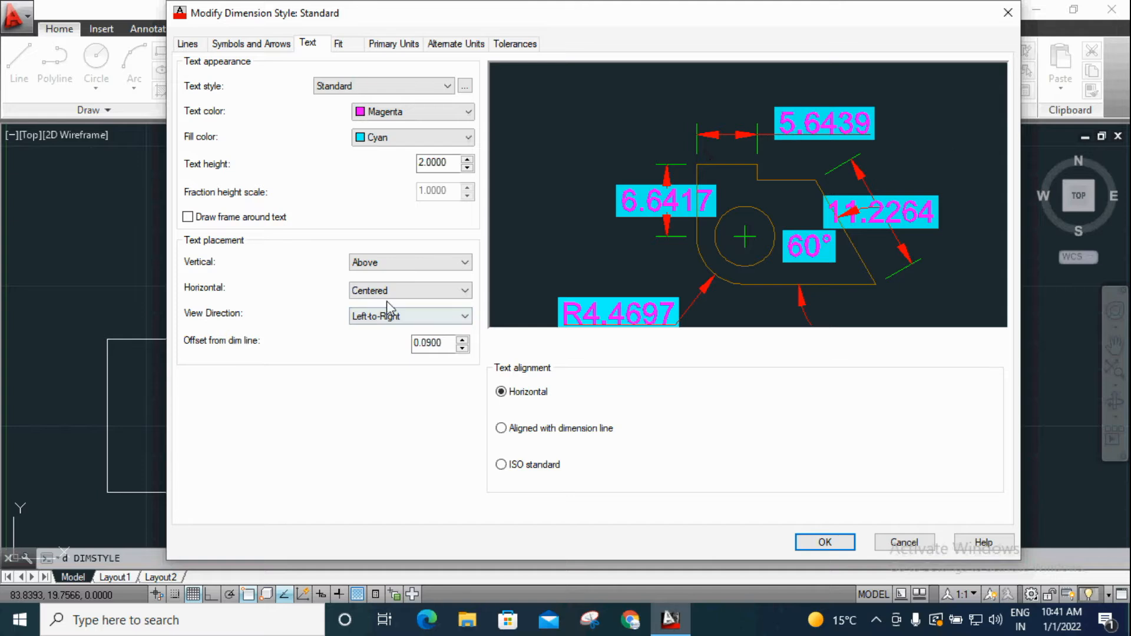
left_click(387, 318)
left_click(380, 341)
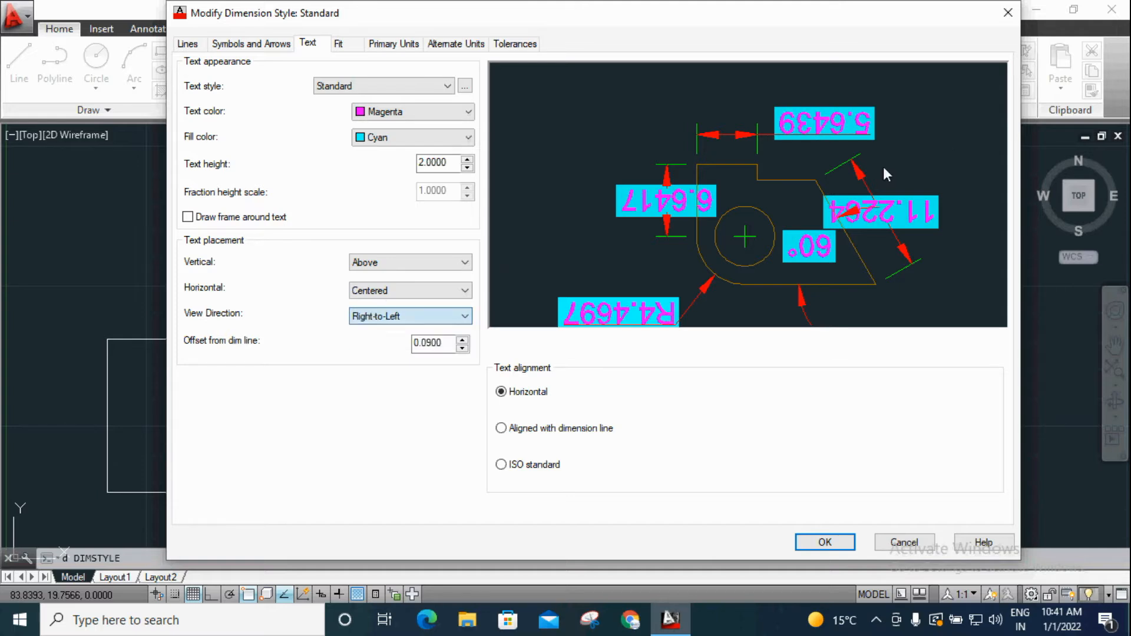
left_click(386, 319)
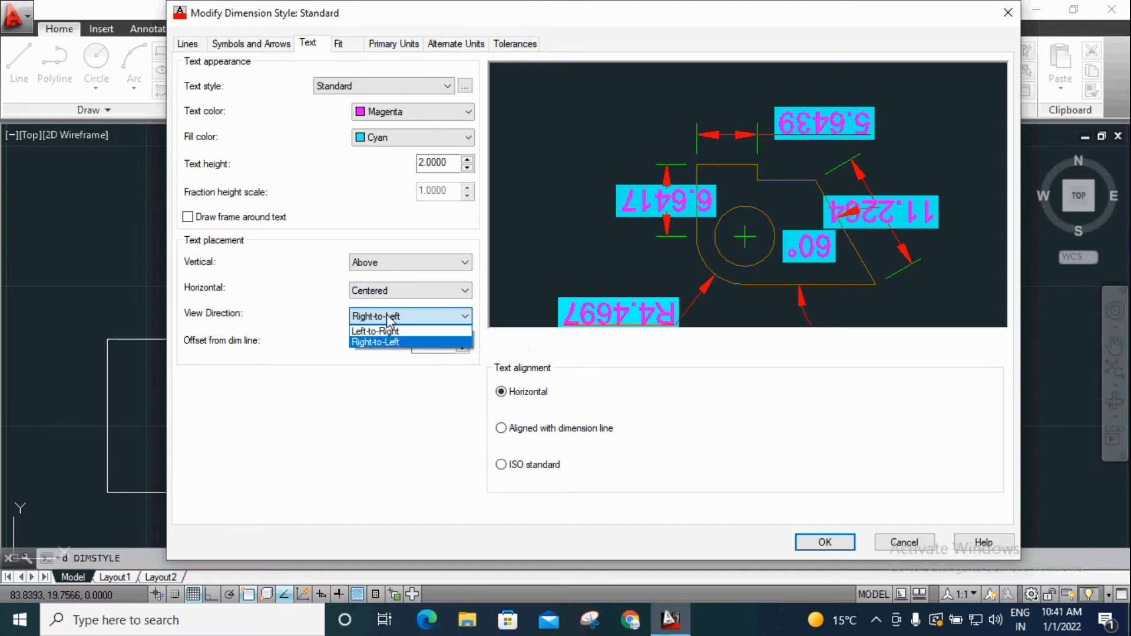
left_click(382, 330)
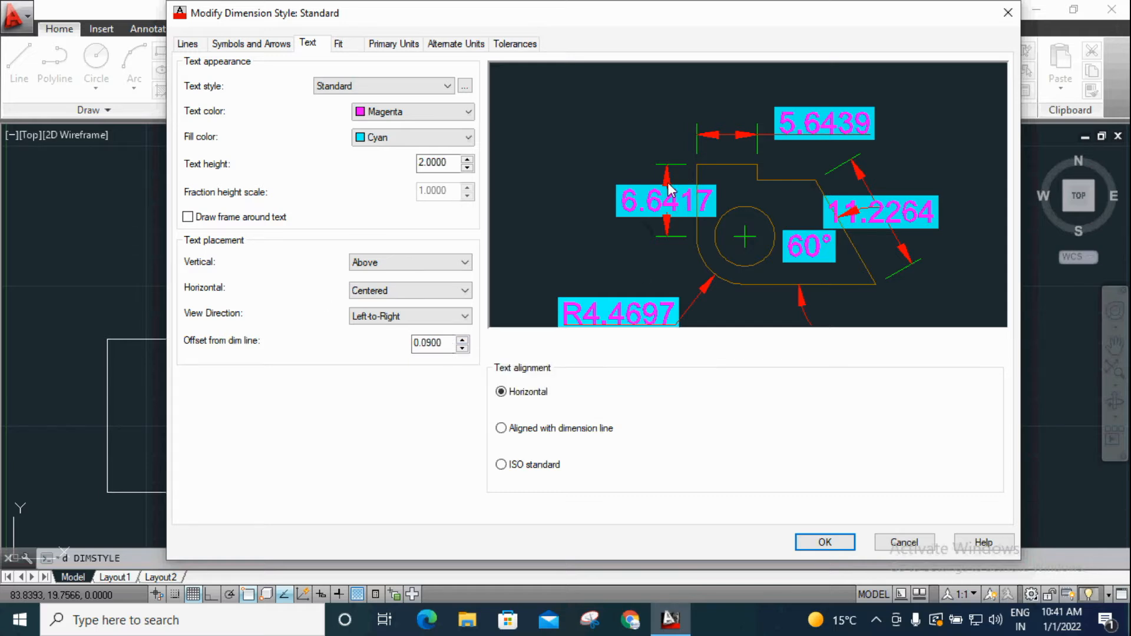
Step: Set the text offset from the dimension line to 0.05 and apply the modified Standard style as the current one
left_click_drag(442, 343, 374, 357)
type("0")
left_click(357, 350)
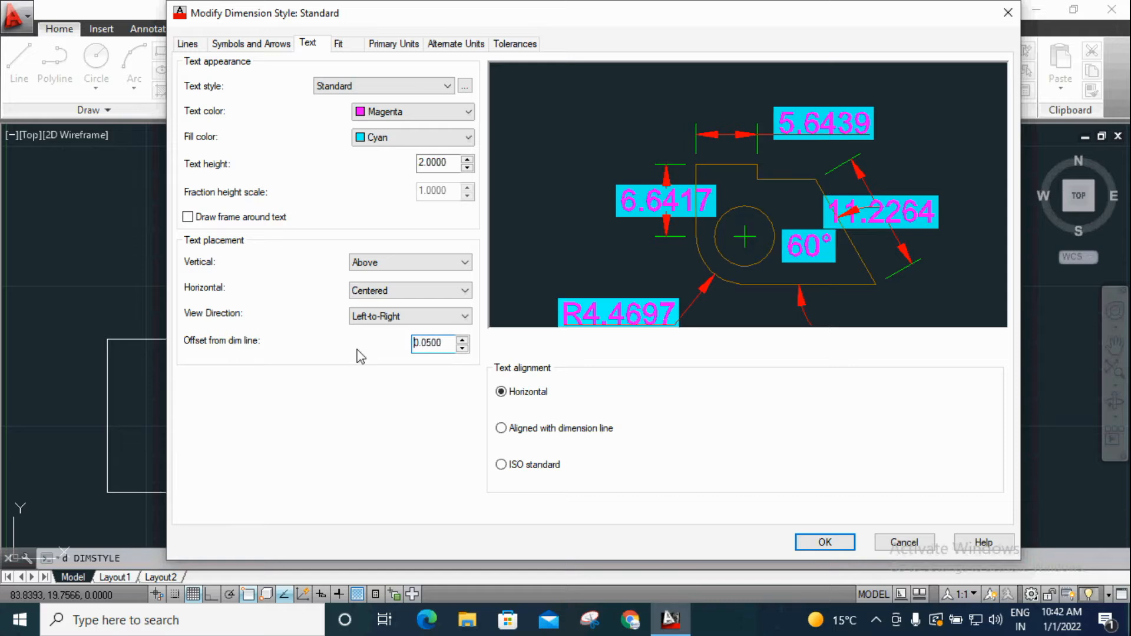
left_click(826, 541)
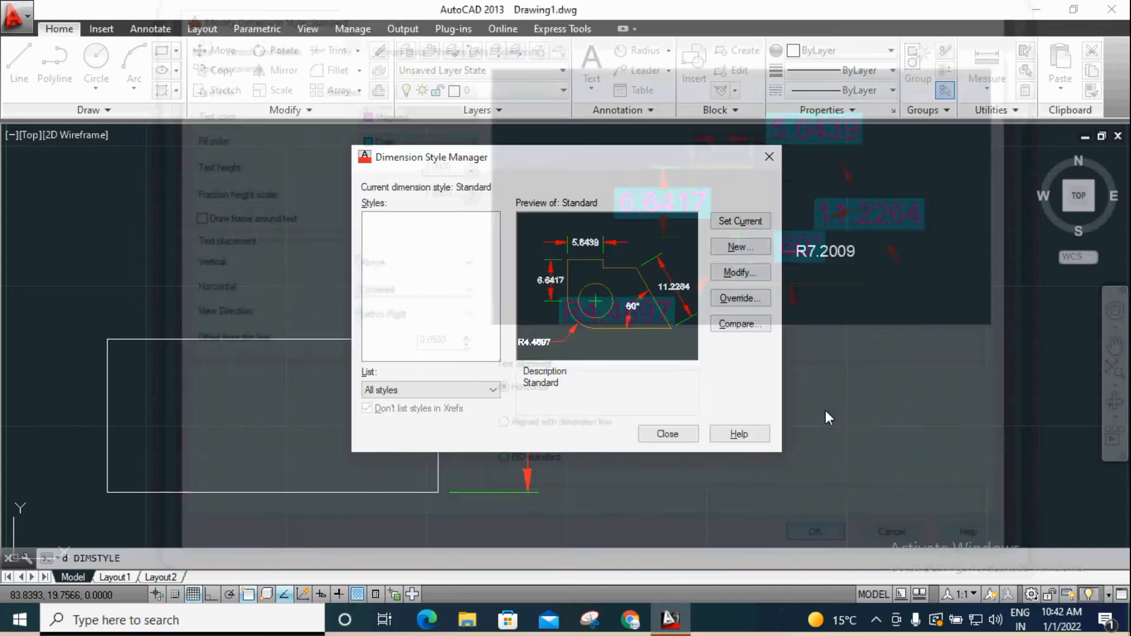
left_click(740, 222)
left_click(766, 158)
scroll(534, 469, "up", 2)
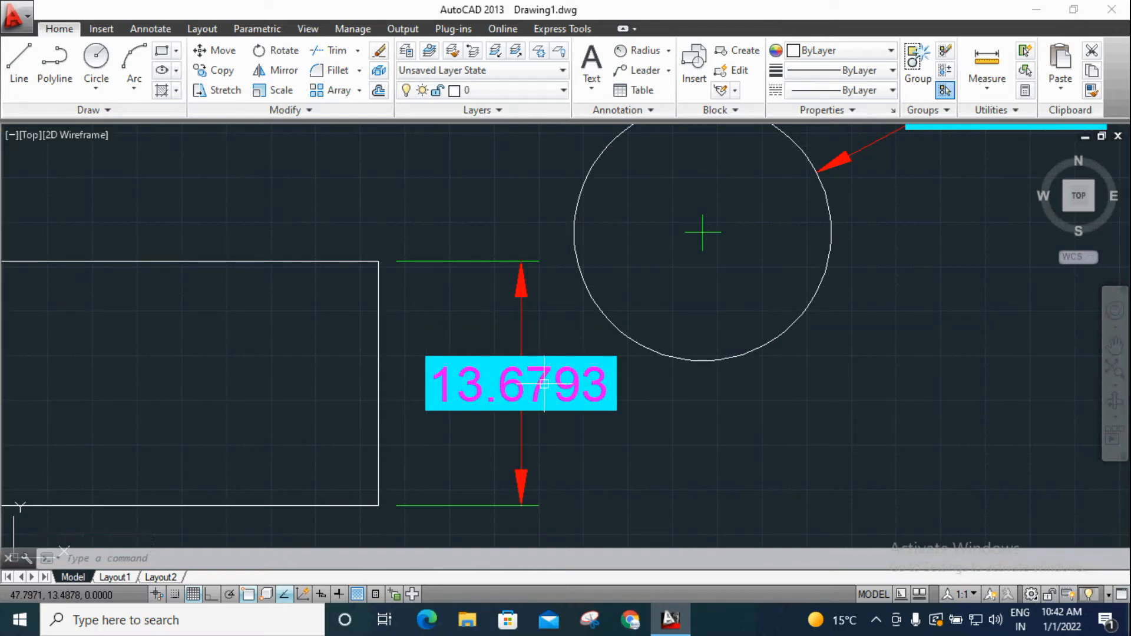
scroll(543, 383, "down", 2)
Step: Try the Aligned with dimension line and ISO standard text alignments in the Standard dimension style, and return to Horizontal
type("d")
key("Return")
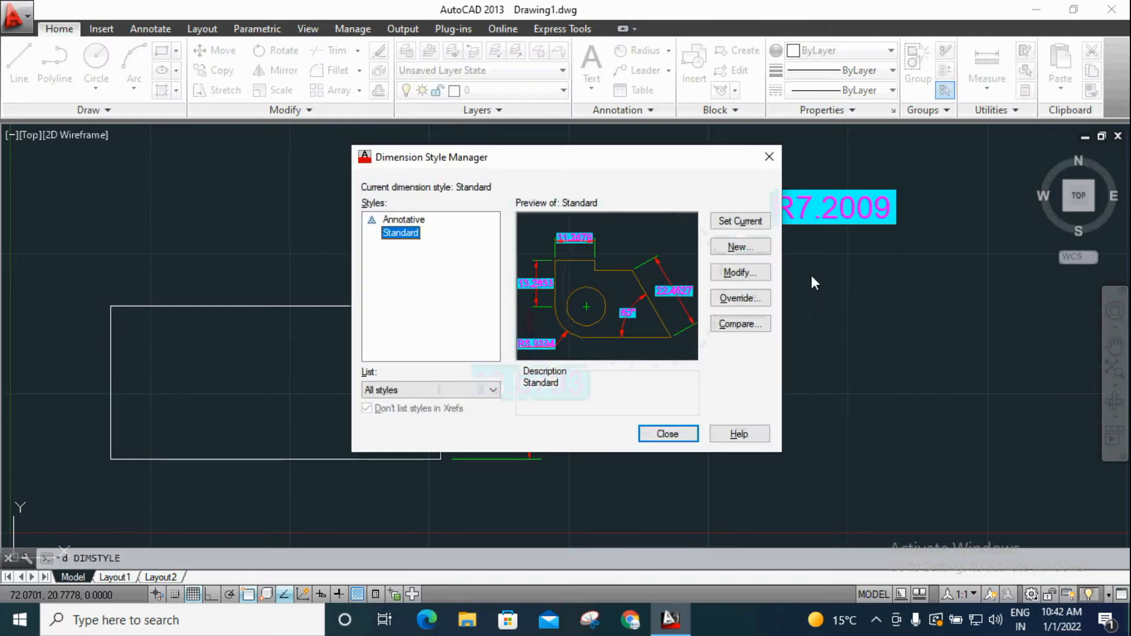
left_click(725, 272)
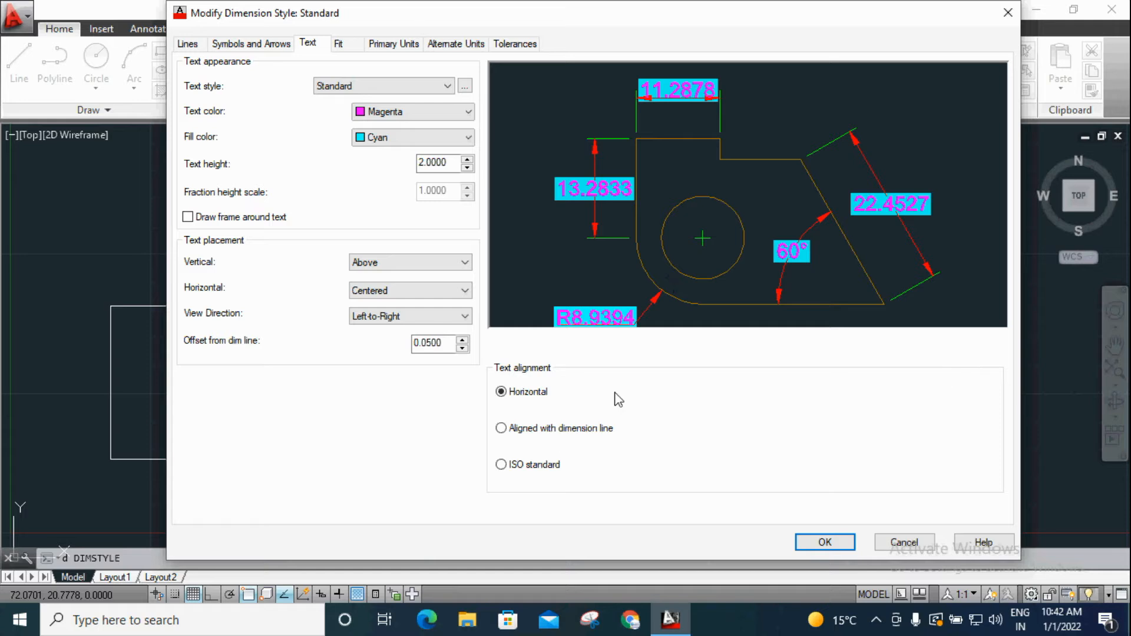
left_click(501, 429)
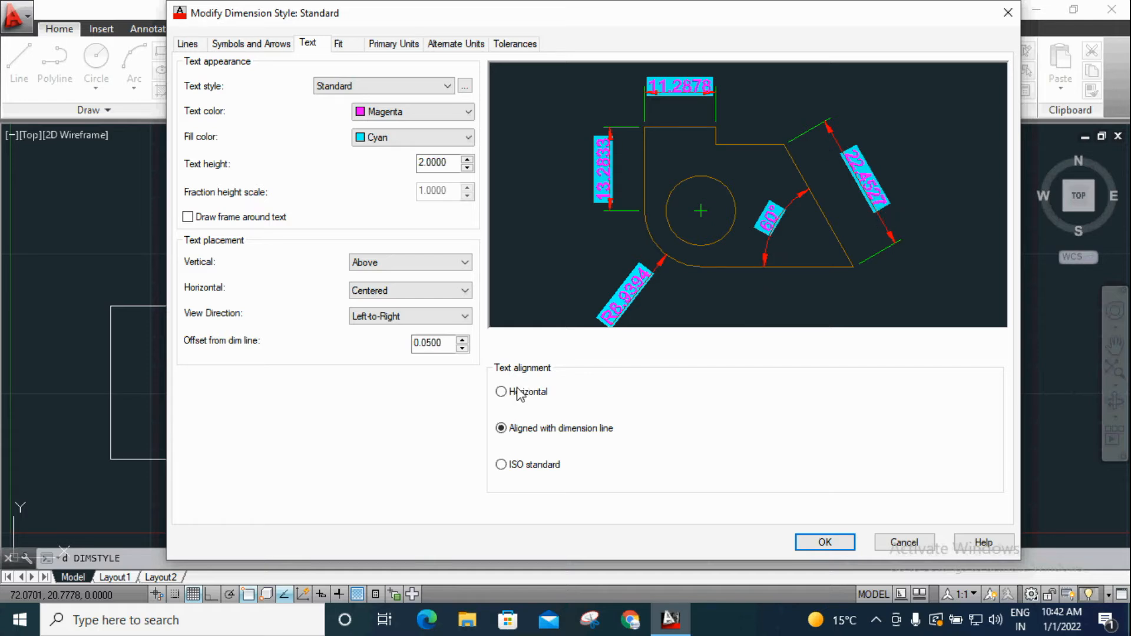
left_click(502, 469)
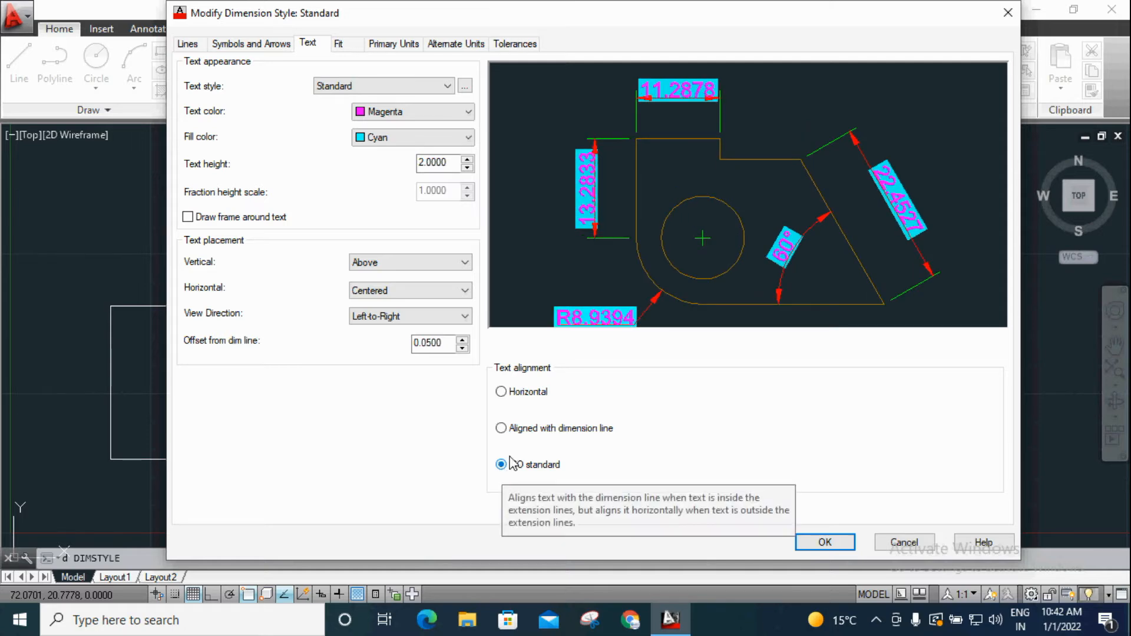
left_click(501, 392)
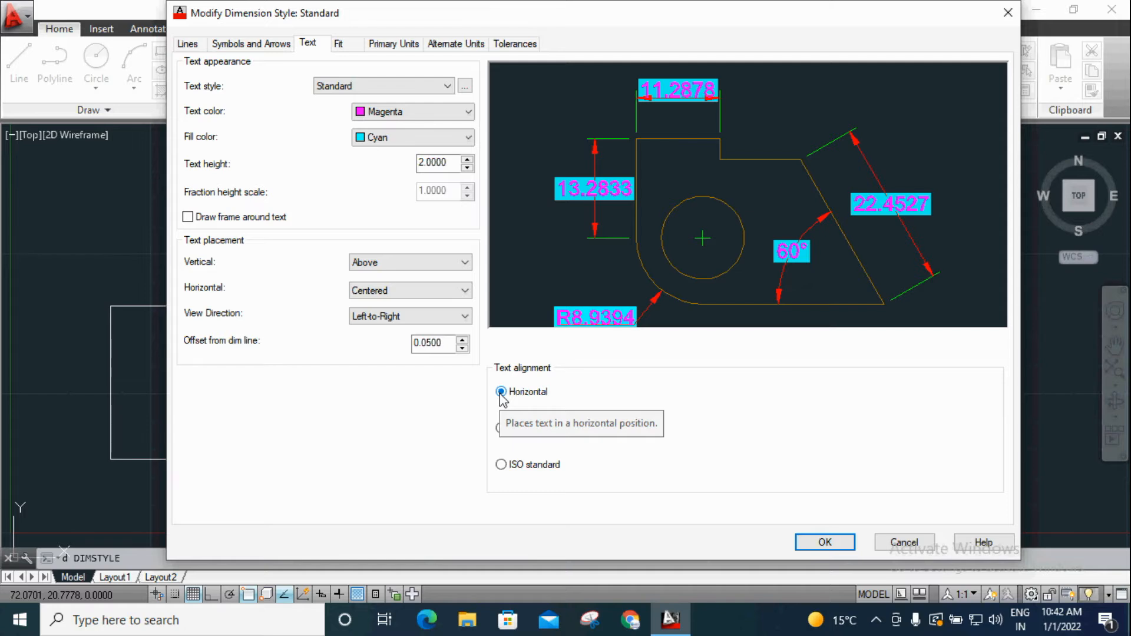
Step: Examine the fit options of the Standard dimension style and return to the drawing
left_click(338, 44)
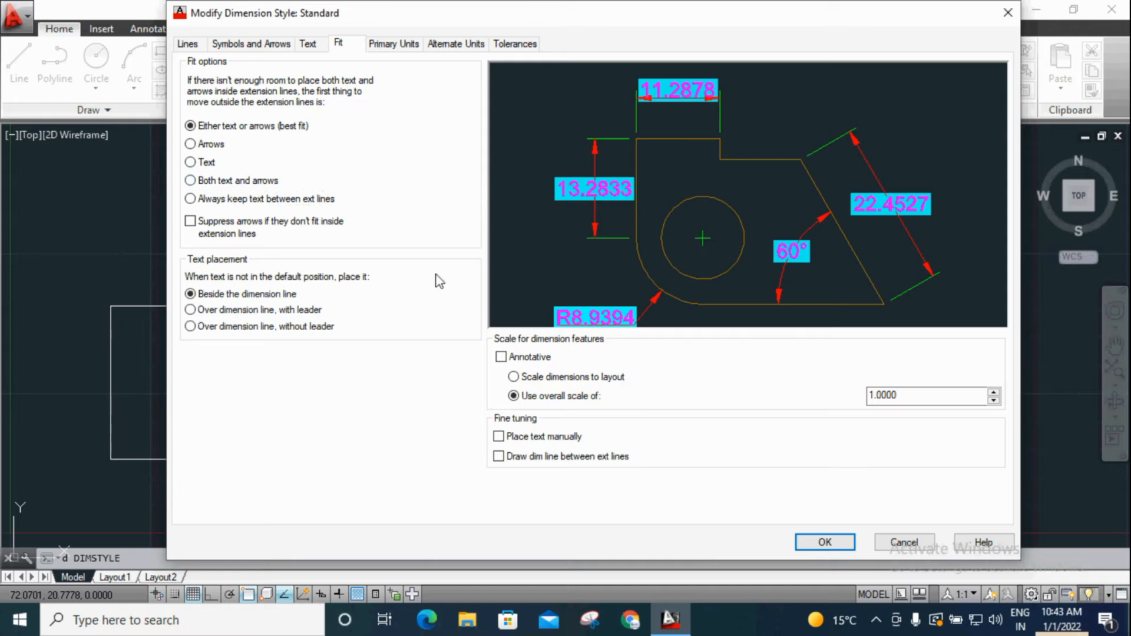
left_click(825, 542)
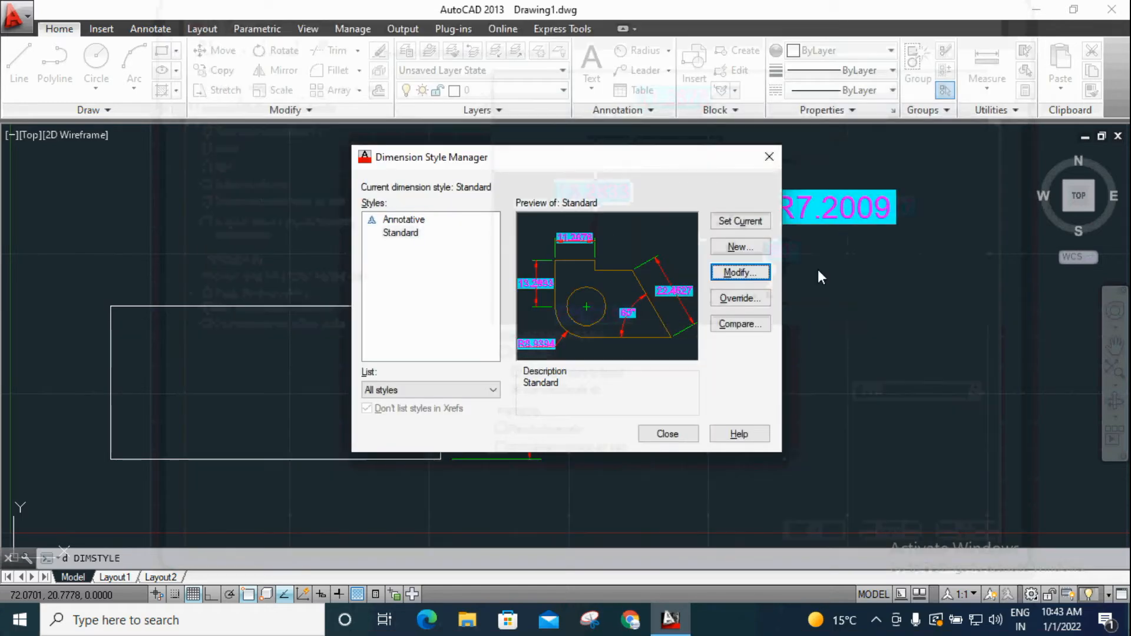
left_click(765, 154)
Step: Draw a small rectangle about 7.37 wide and 6.25 high below the circle
scroll(513, 399, "down", 1)
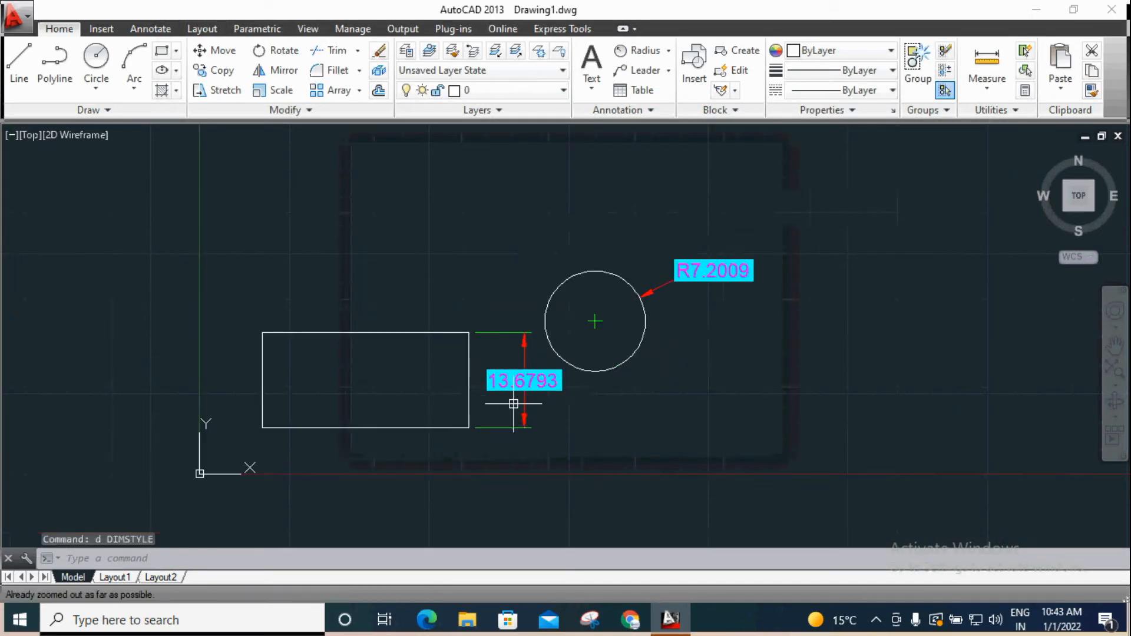
scroll(512, 396, "up", 1)
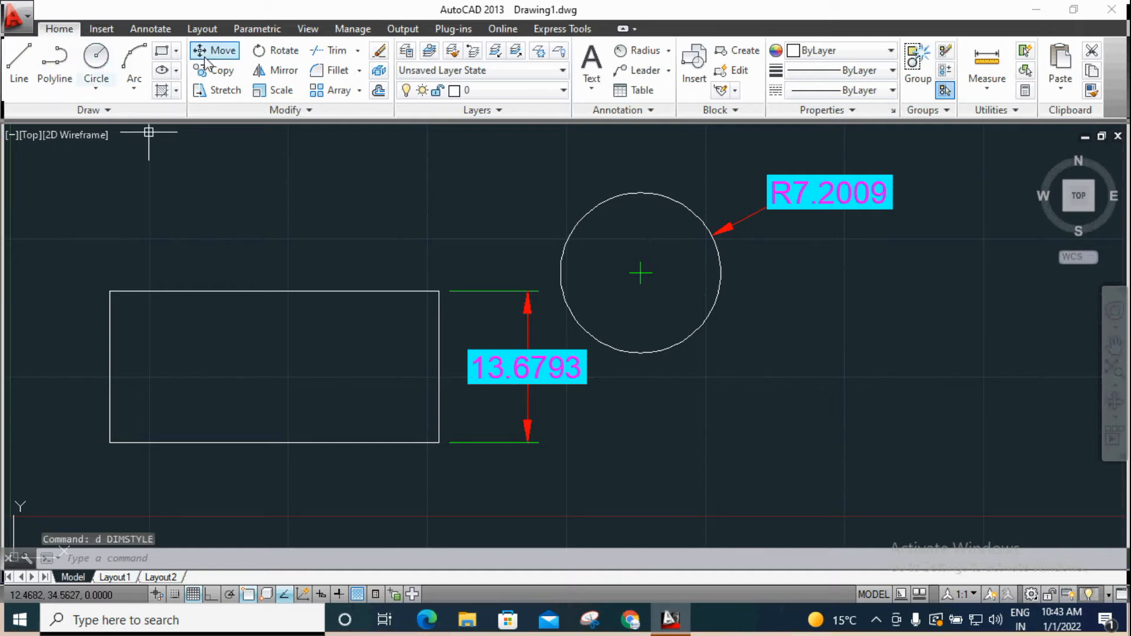
left_click(161, 51)
left_click(684, 417)
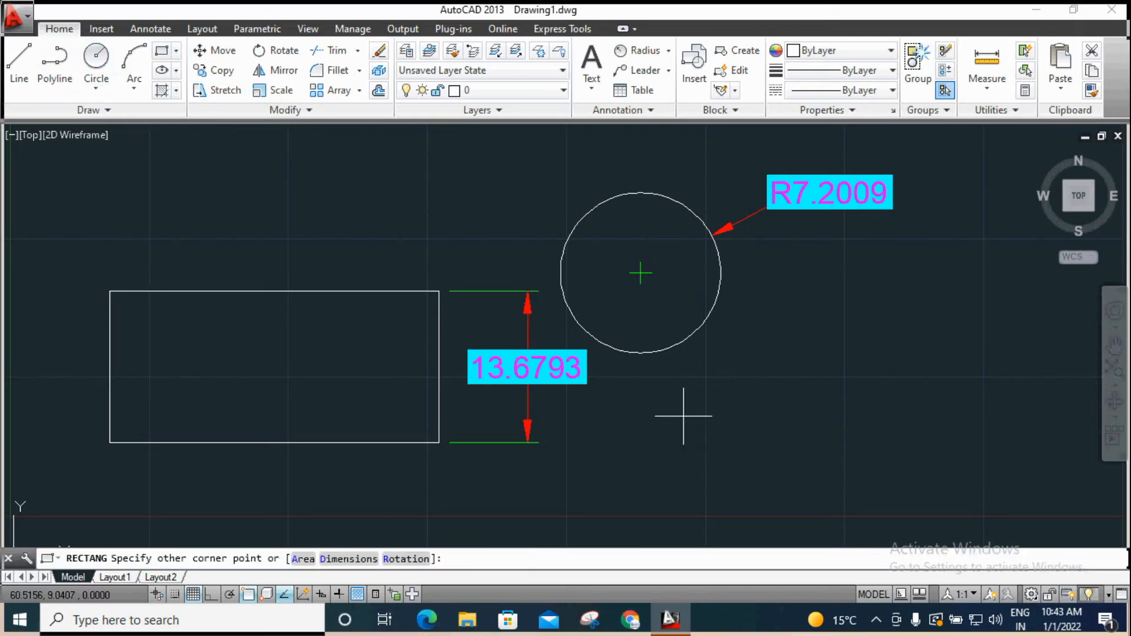
left_click(766, 485)
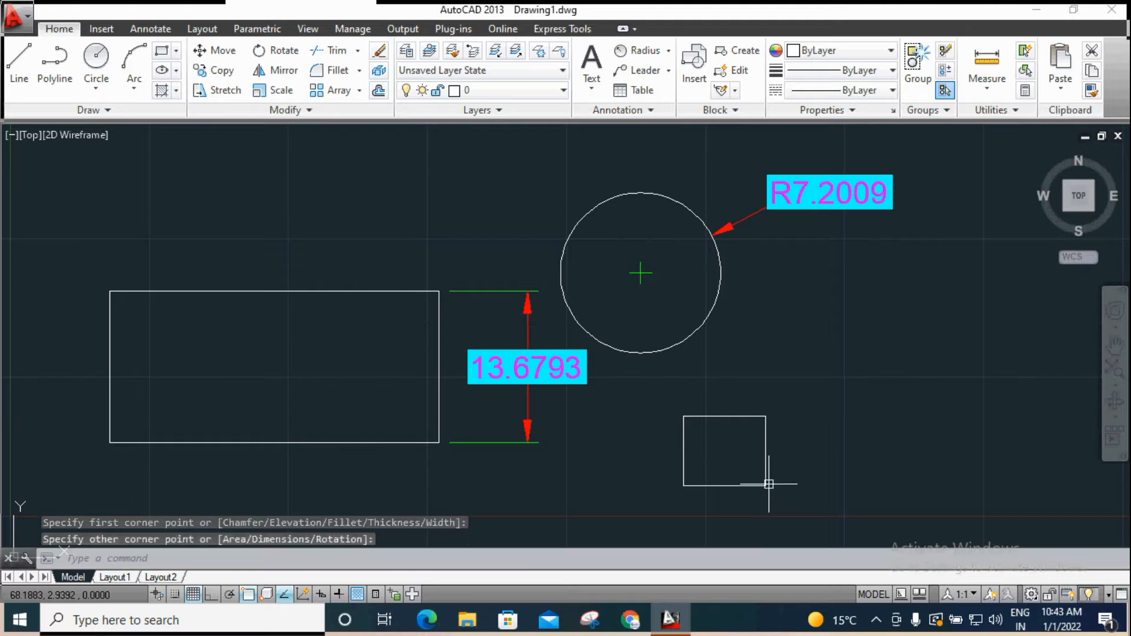
scroll(566, 365, "down", 2)
scroll(712, 480, "up", 2)
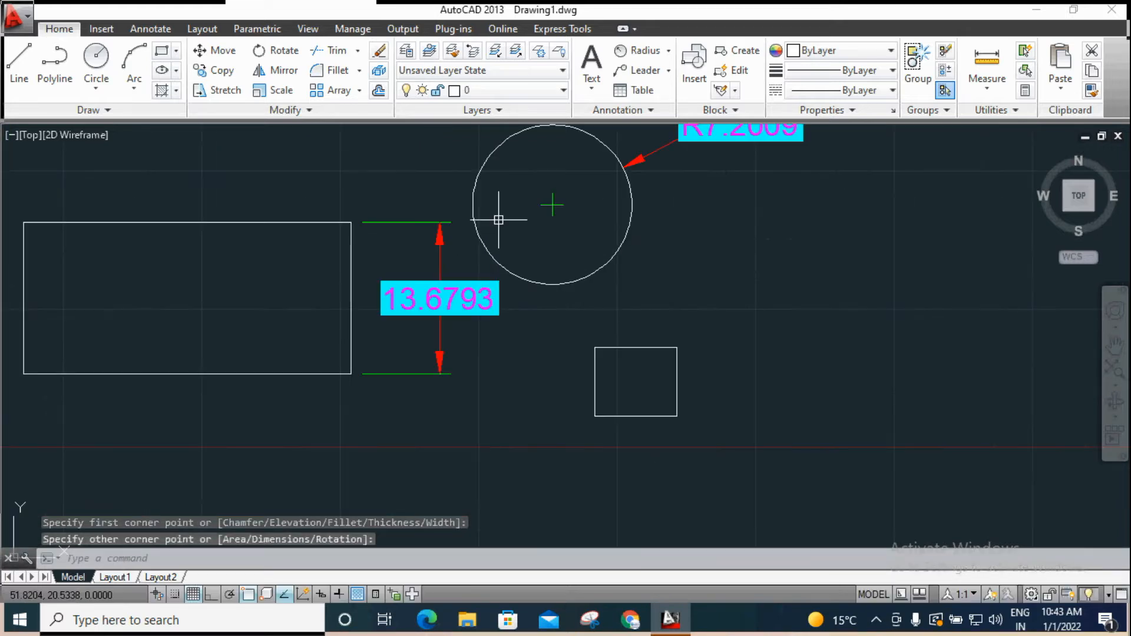
Step: Add a vertical linear dimension to the small rectangle's right edge, placed to the right of it
left_click(670, 51)
left_click(646, 75)
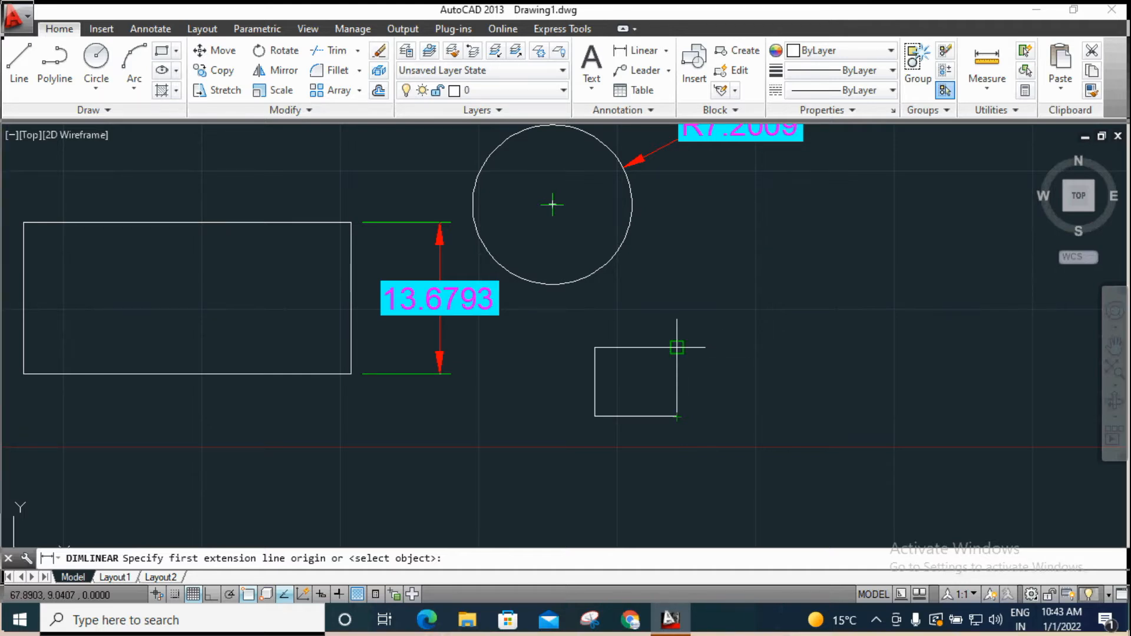
left_click(677, 348)
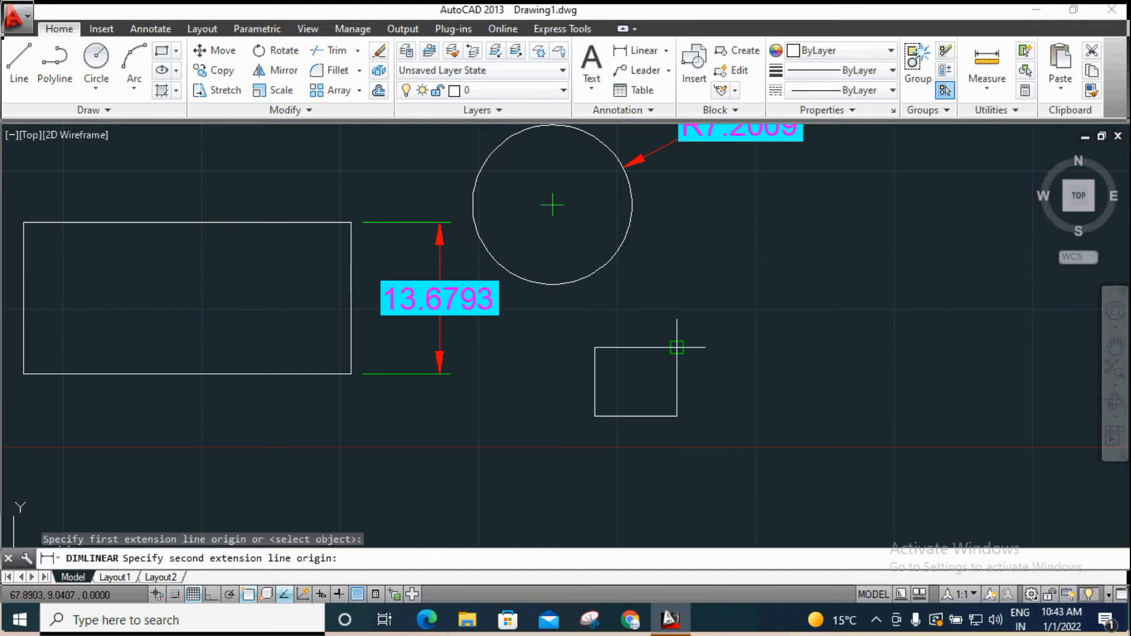
left_click(677, 417)
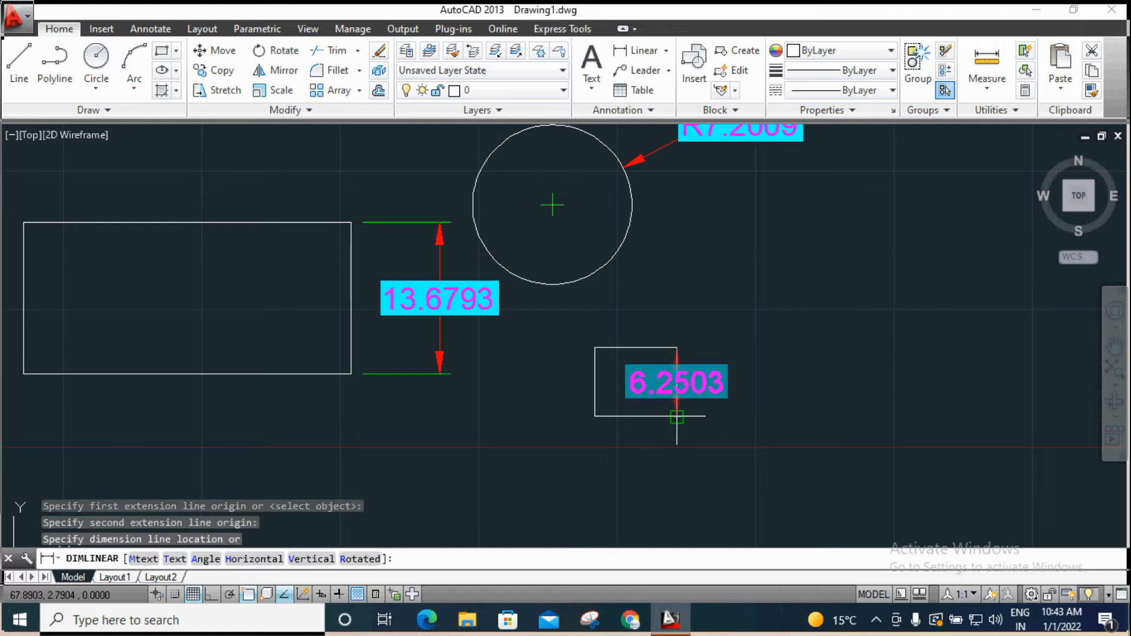
left_click(762, 411)
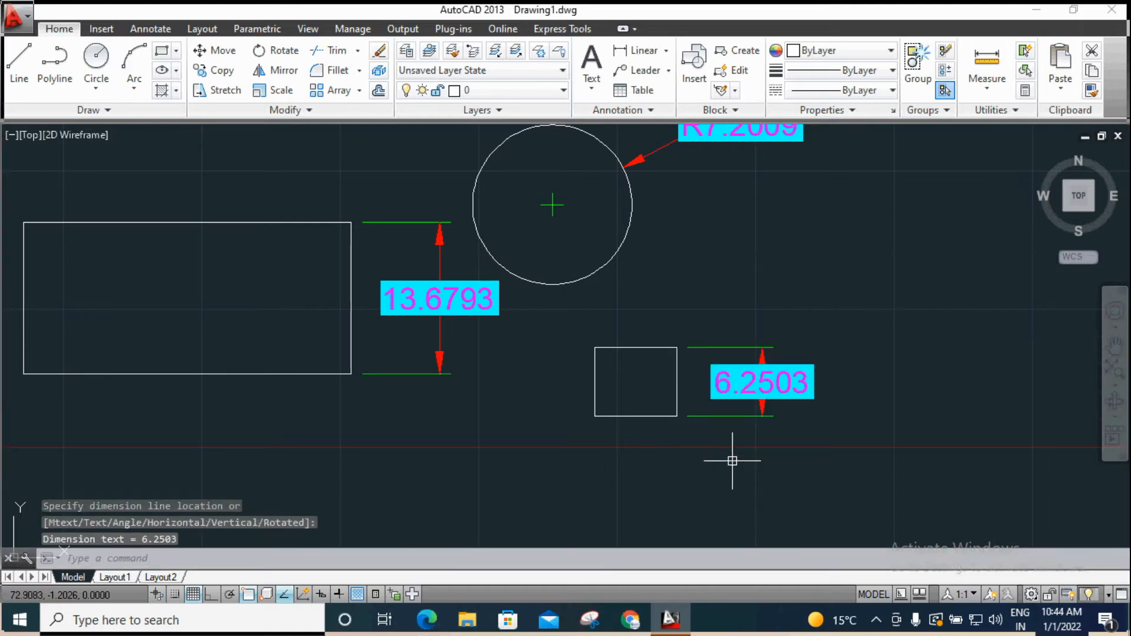
scroll(748, 439, "up", 4)
scroll(736, 427, "down", 2)
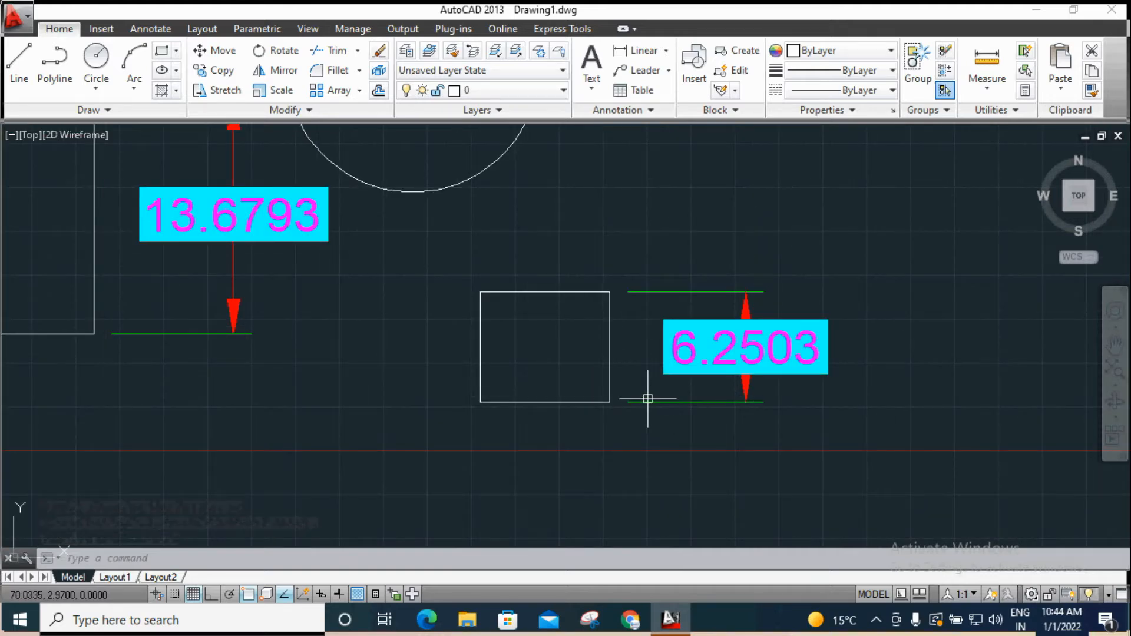
Step: Check which fit option the Standard dimension style uses for text and arrows, and close its settings without changes
type("d")
key("Return")
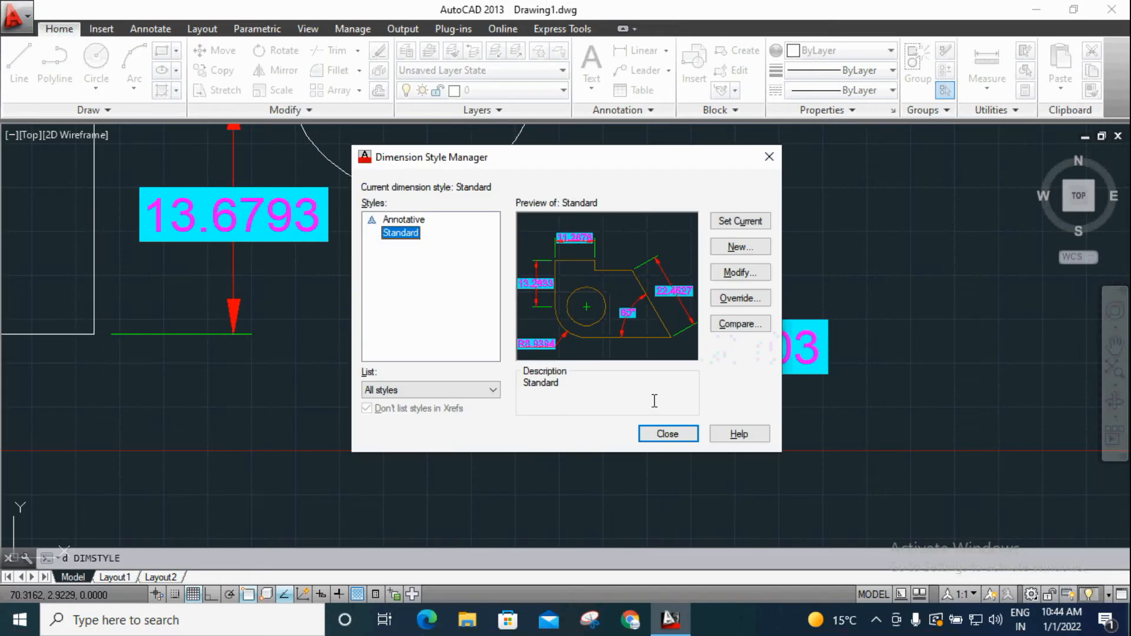
left_click(740, 273)
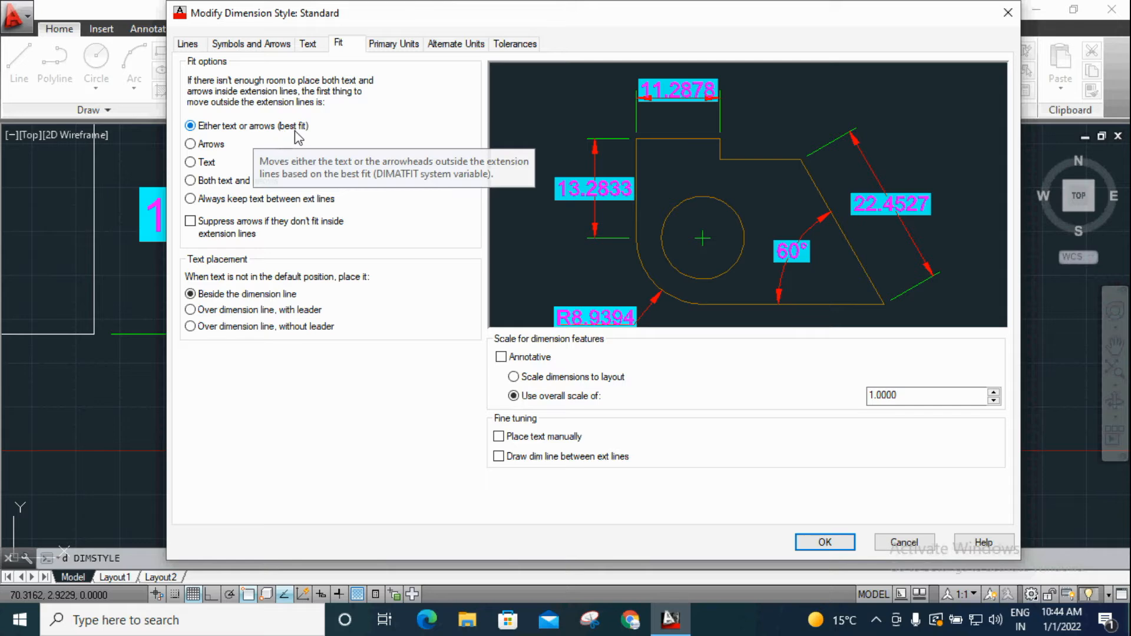
left_click(1007, 12)
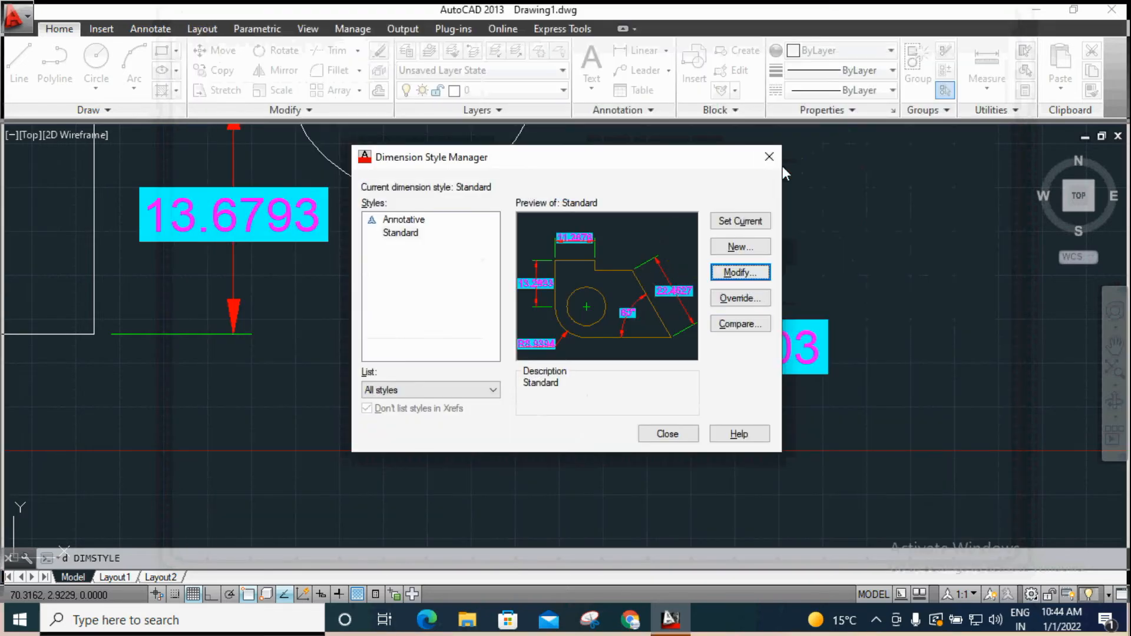
key("Escape")
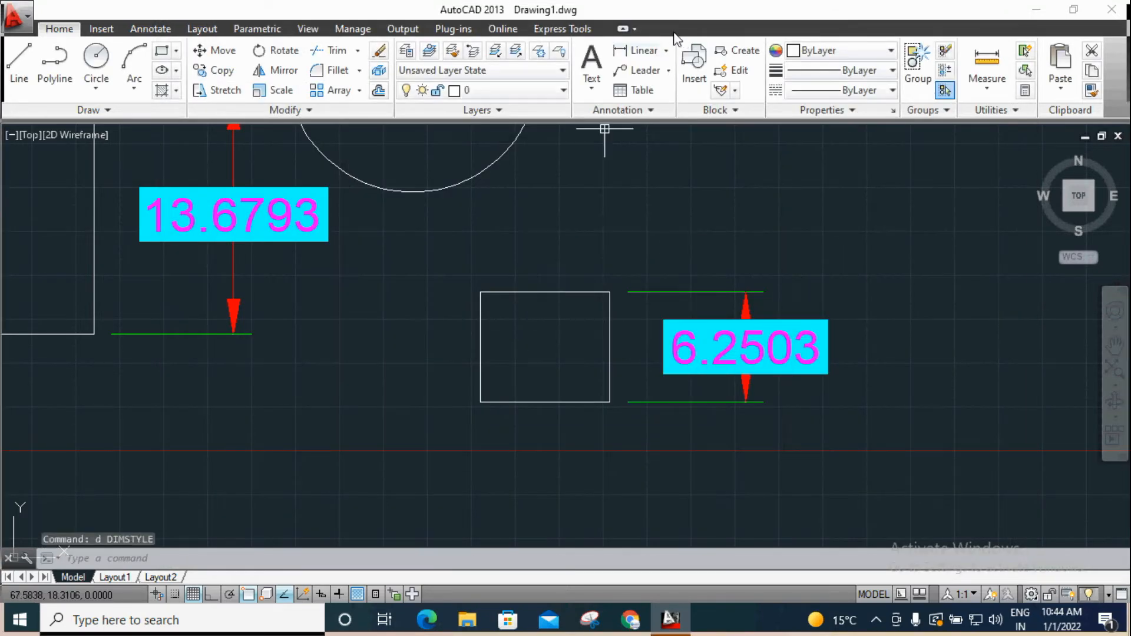
Step: Add a horizontal linear dimension to the small rectangle's top edge, placed above it
left_click(637, 50)
left_click(480, 292)
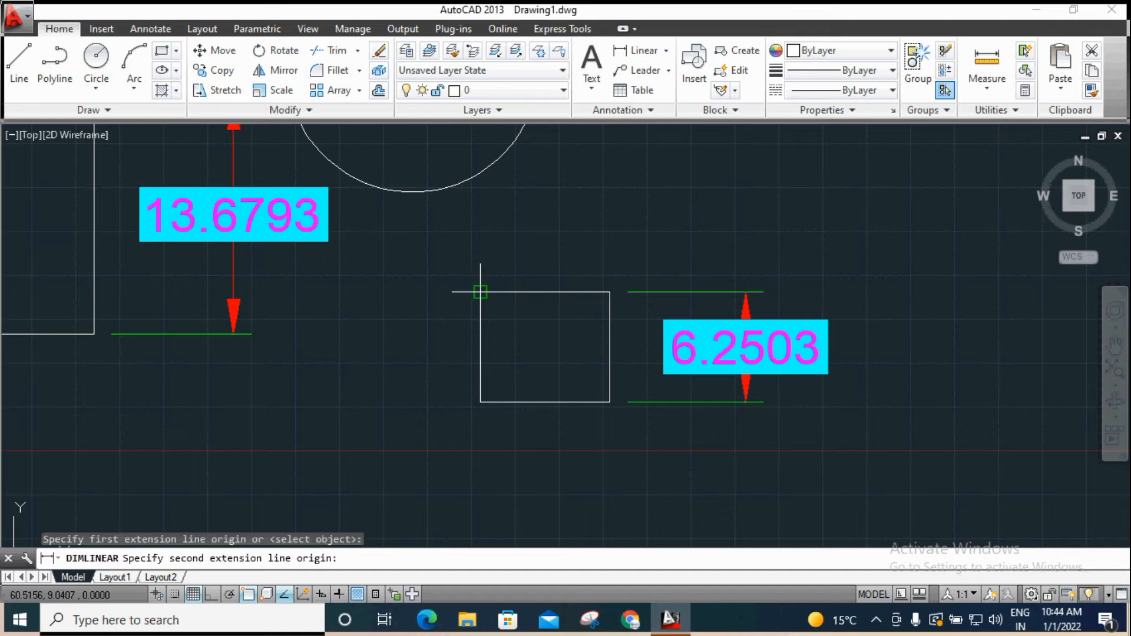
left_click(610, 291)
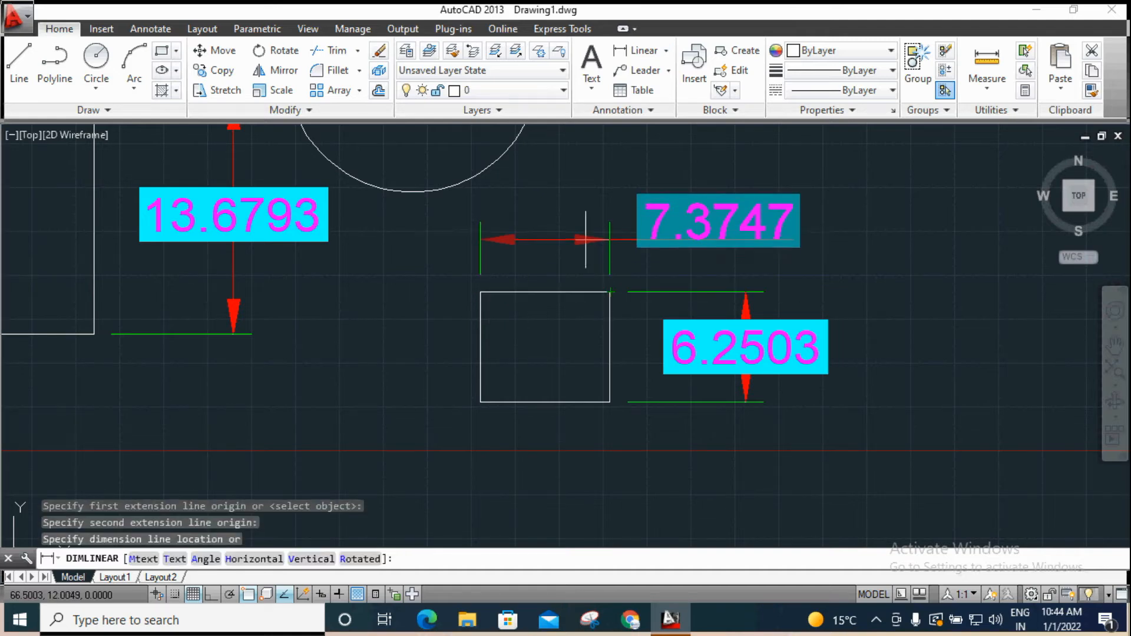
left_click(587, 236)
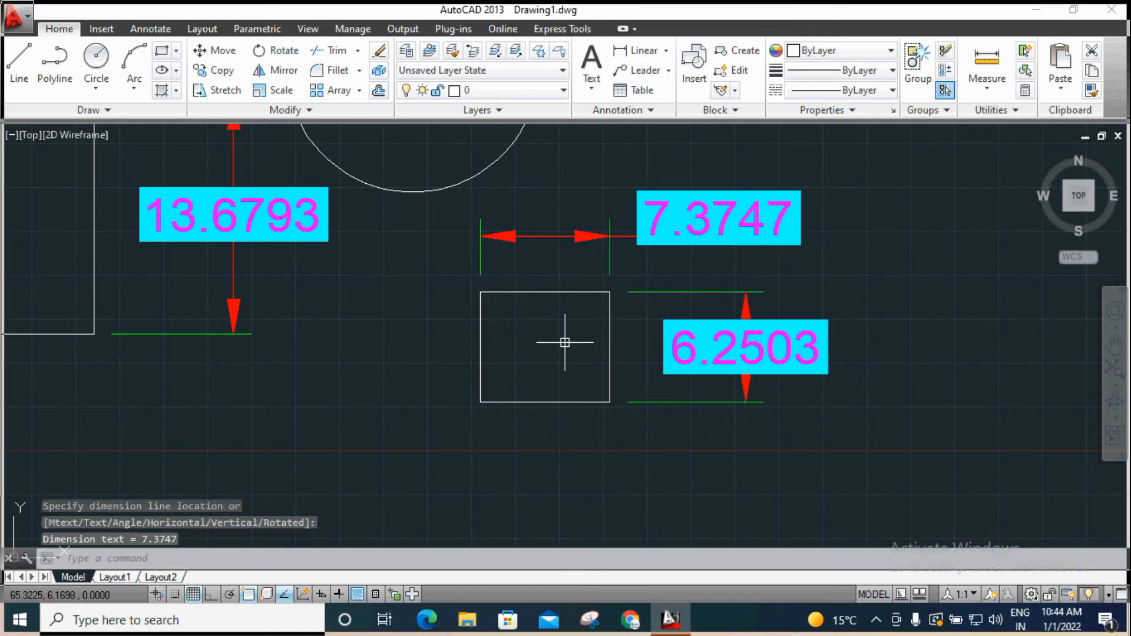
Step: Set the Standard dimension style's fit option to Both text and arrows, make the style current and close the style manager
scroll(627, 173, "up", 2)
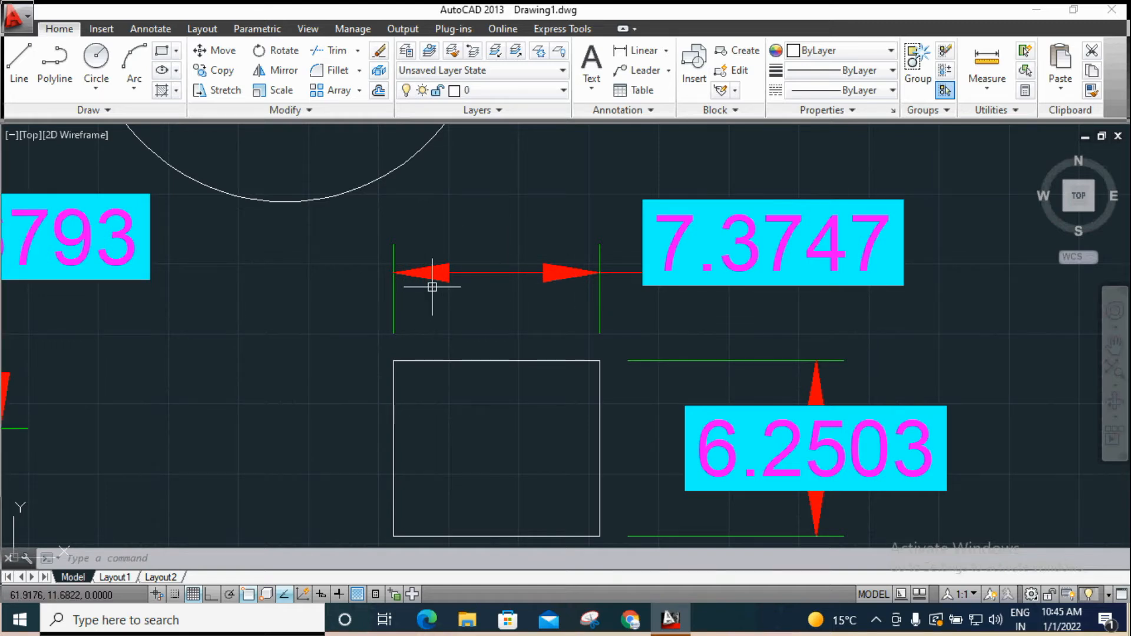
mouse_move(432, 287)
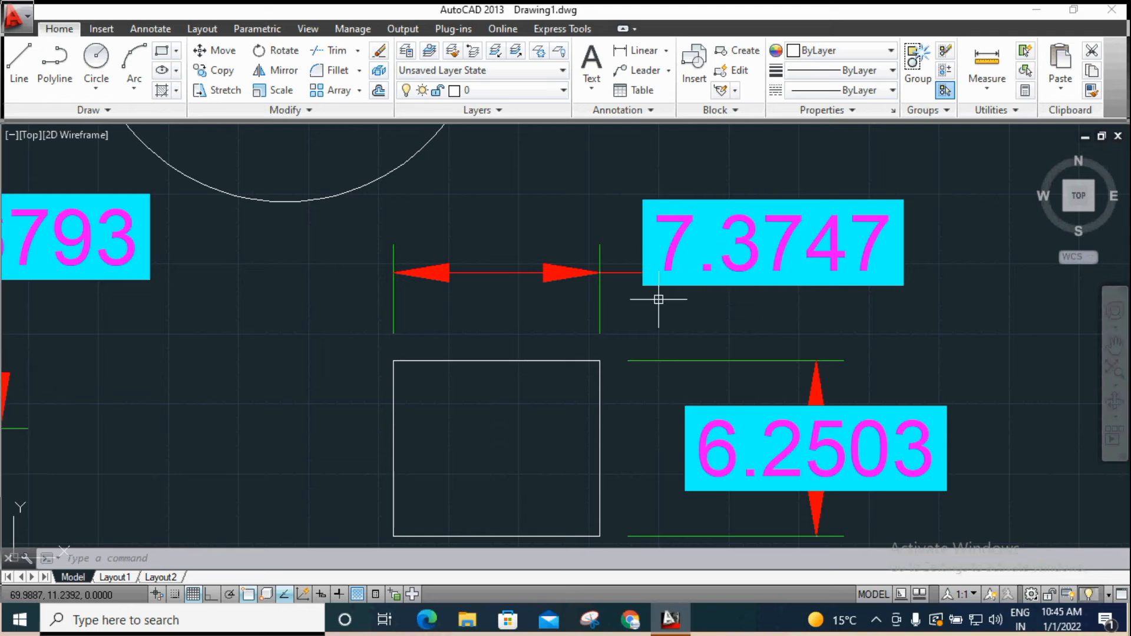
scroll(654, 310, "down", 2)
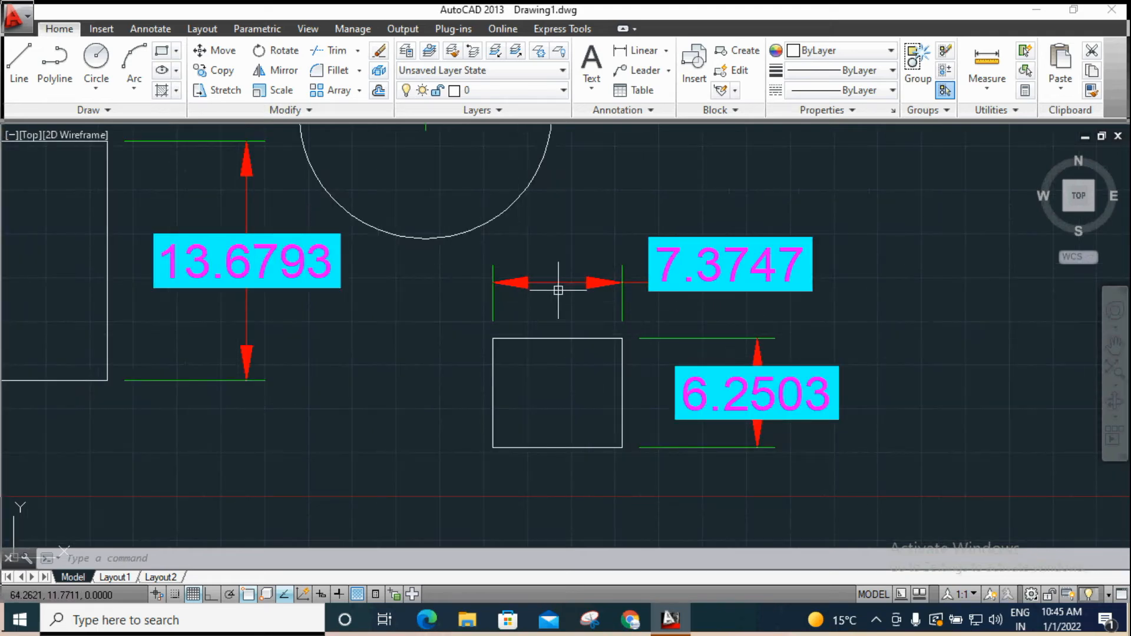
type("d")
key("Return")
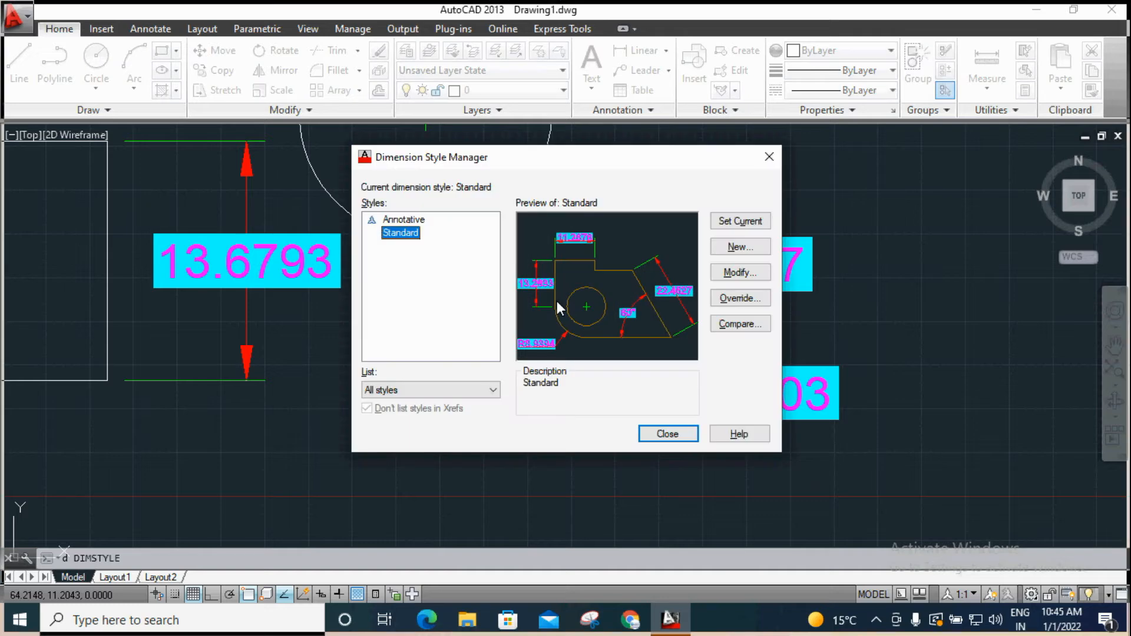
left_click(736, 272)
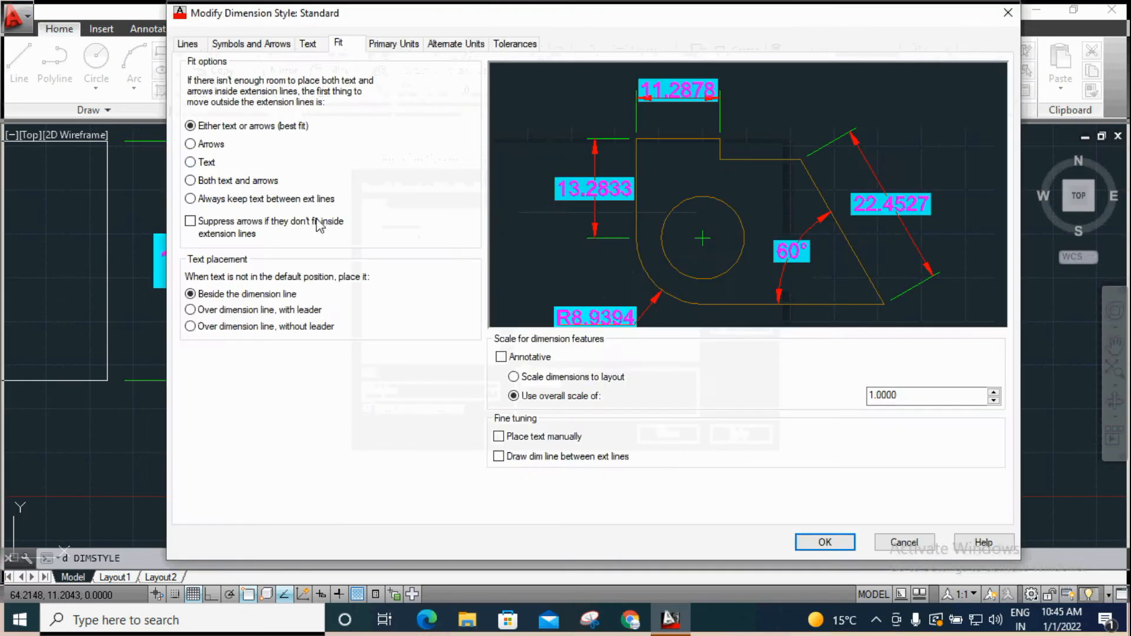
left_click(190, 144)
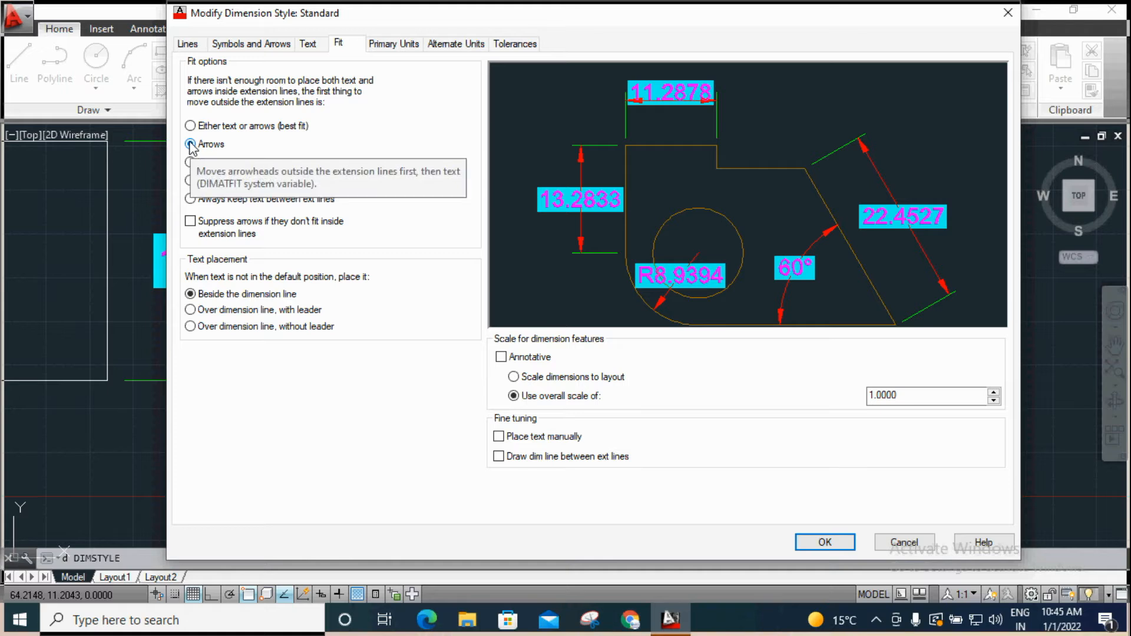
left_click(192, 162)
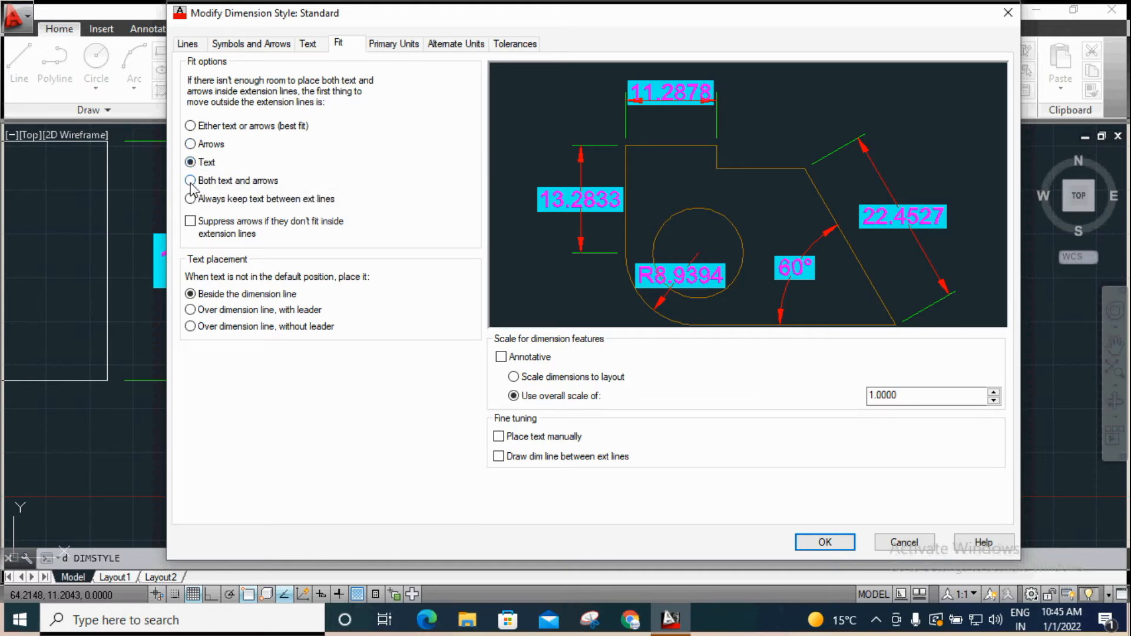
left_click(190, 181)
left_click(824, 542)
left_click(733, 222)
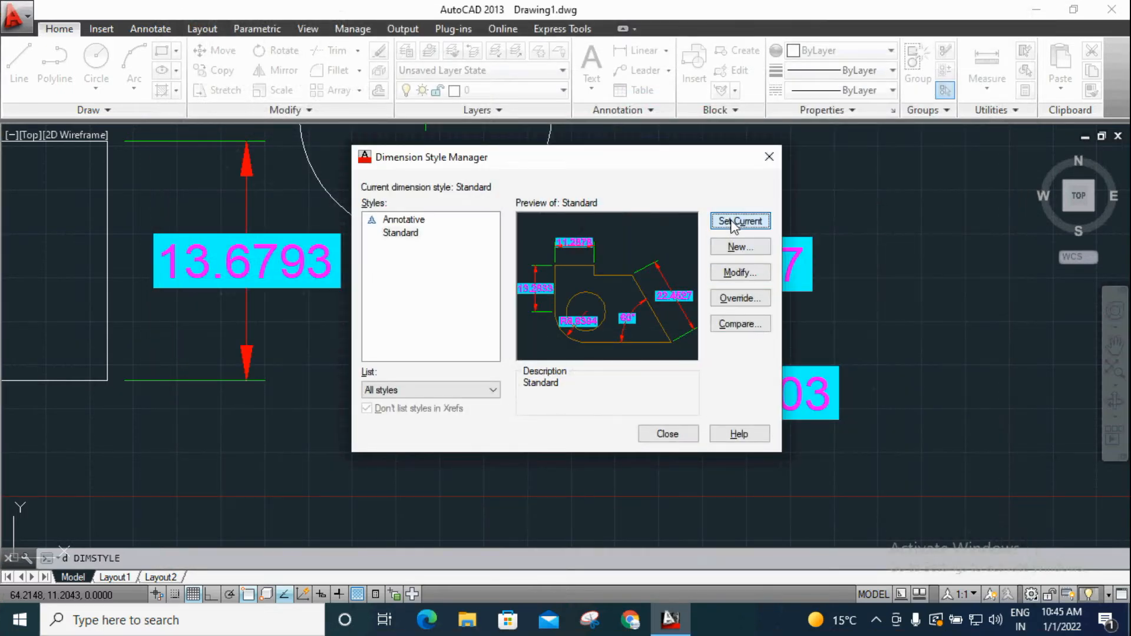
left_click(668, 439)
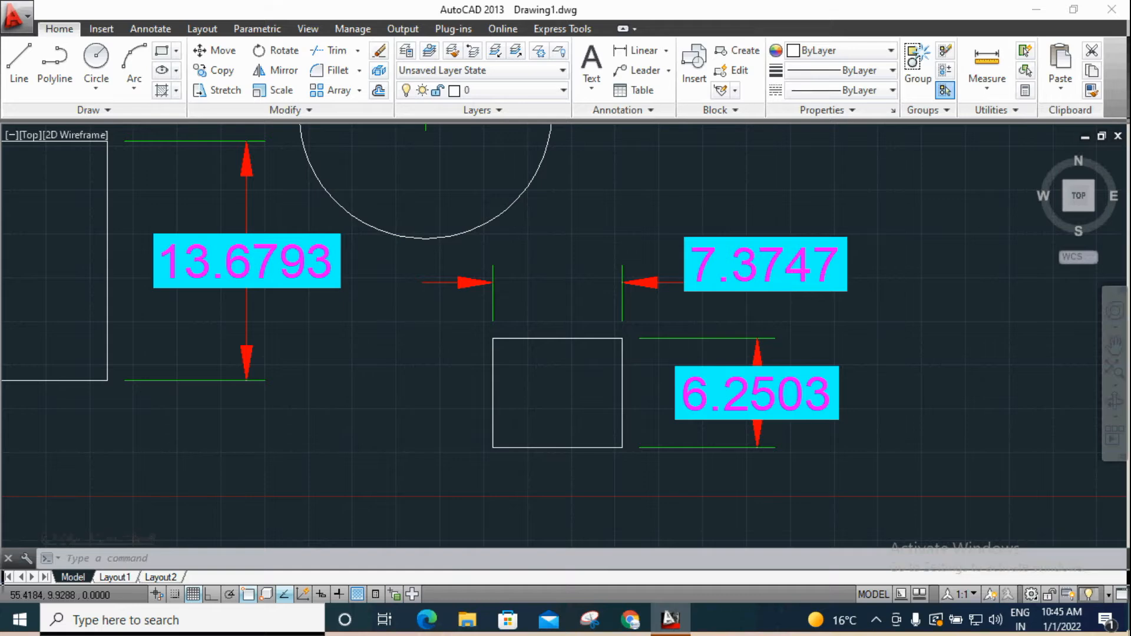
Step: Open the Standard style's fit settings and try text placement over the dimension line with and without leader, returning to Beside the dimension line
middle_click_drag(742, 275, 686, 255)
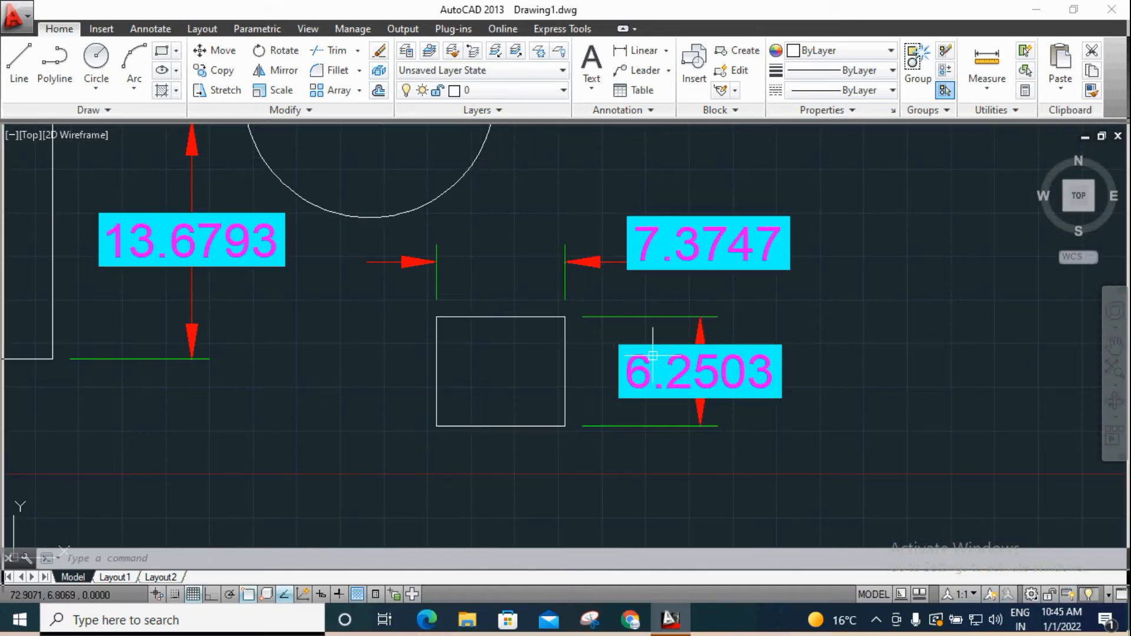
type("d")
key("Return")
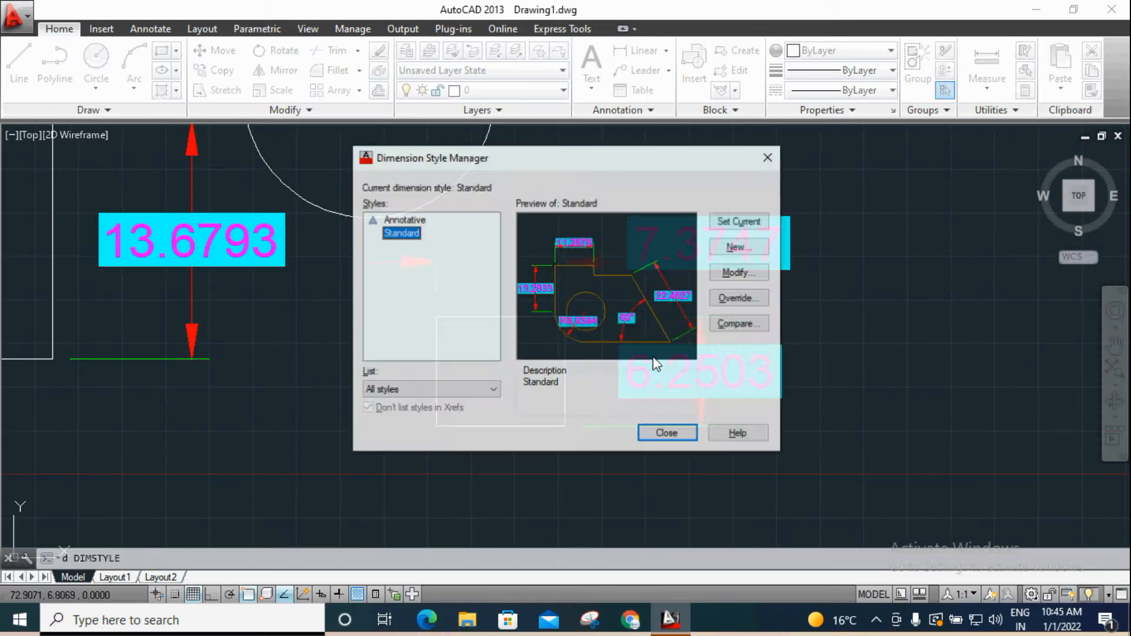
left_click(737, 272)
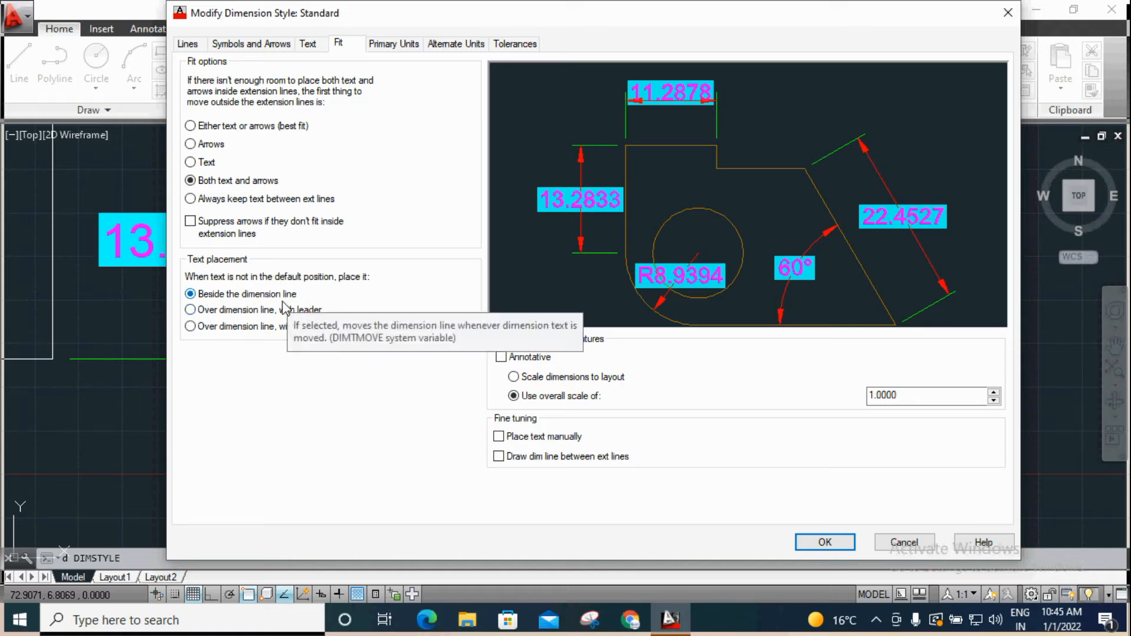
left_click(212, 312)
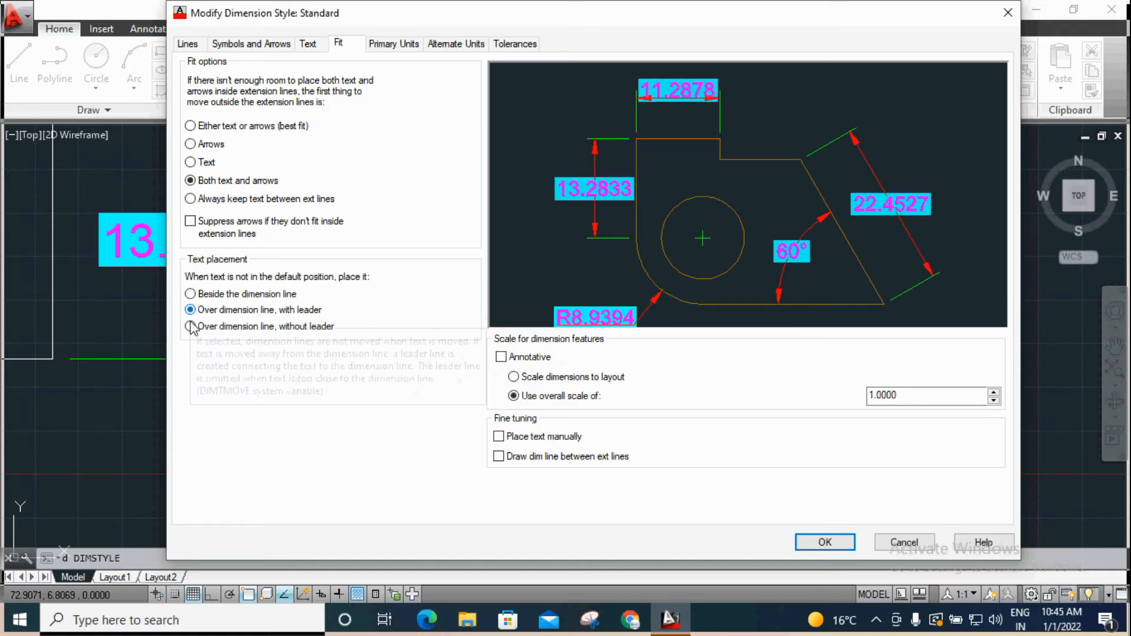
left_click(191, 327)
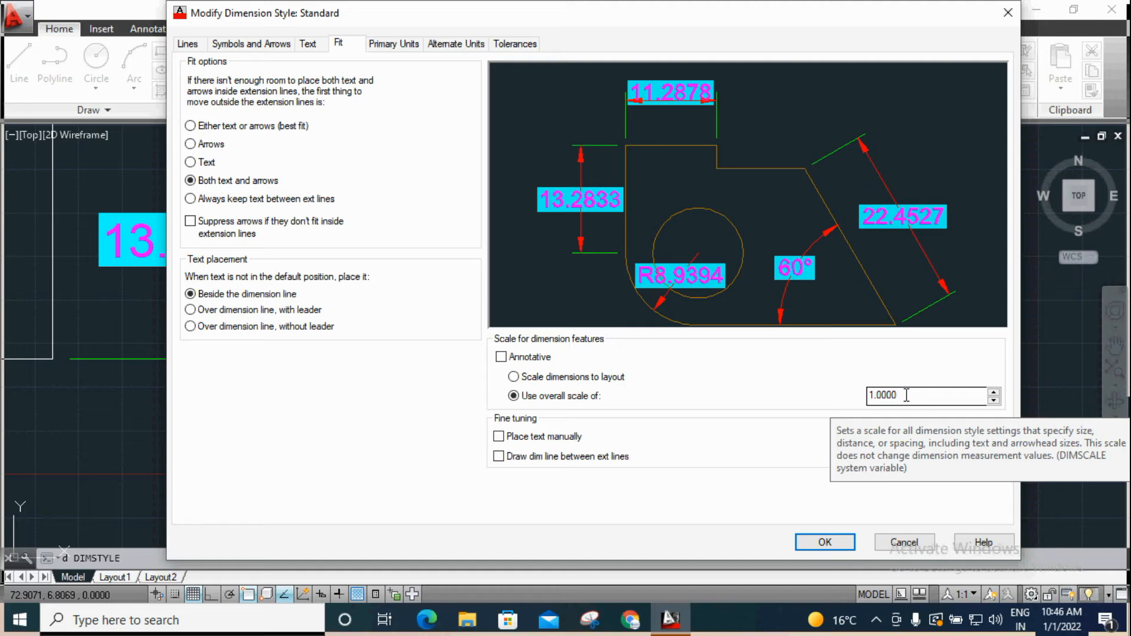
Step: Review the Standard style's text height, make the style annotative in its fit settings, and close the style manager
left_click(308, 43)
left_click_drag(453, 166, 389, 170)
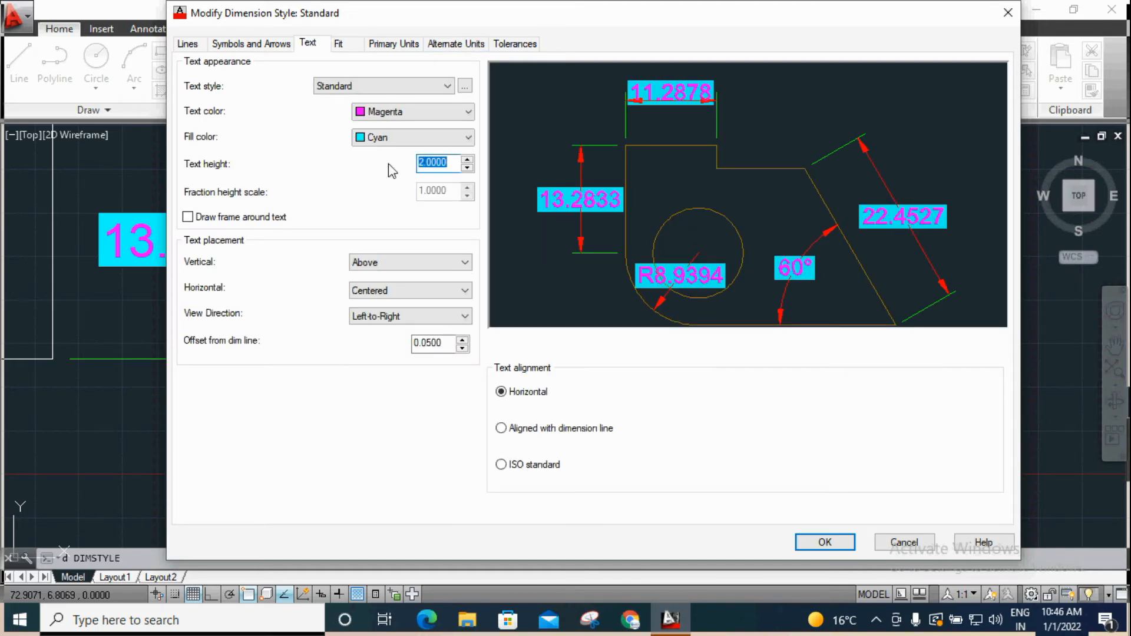
left_click(347, 48)
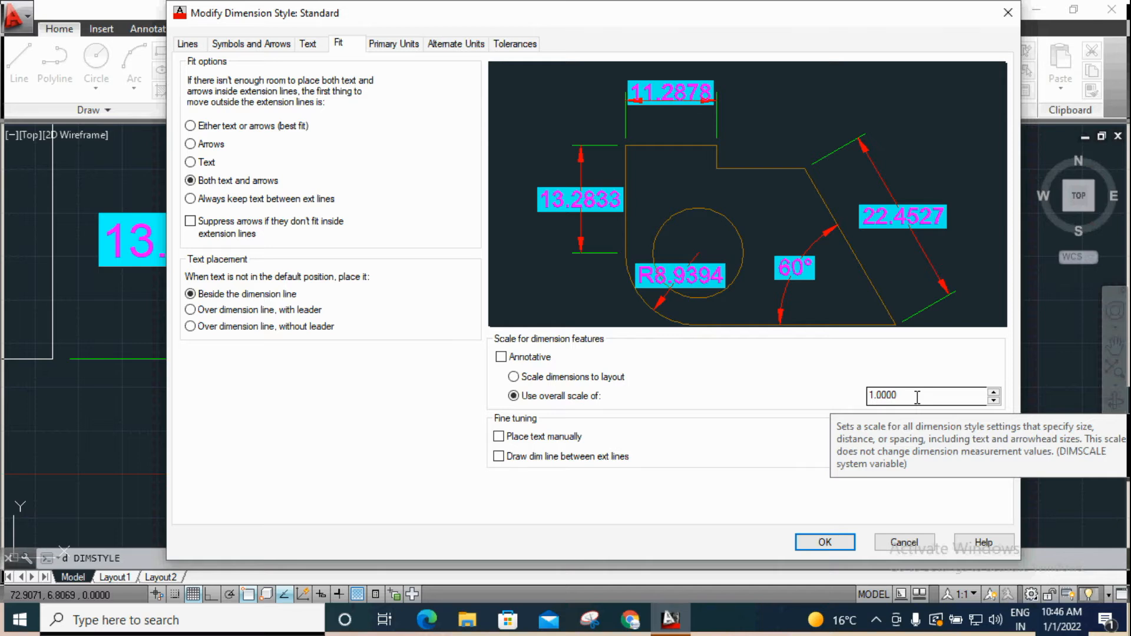
left_click(501, 357)
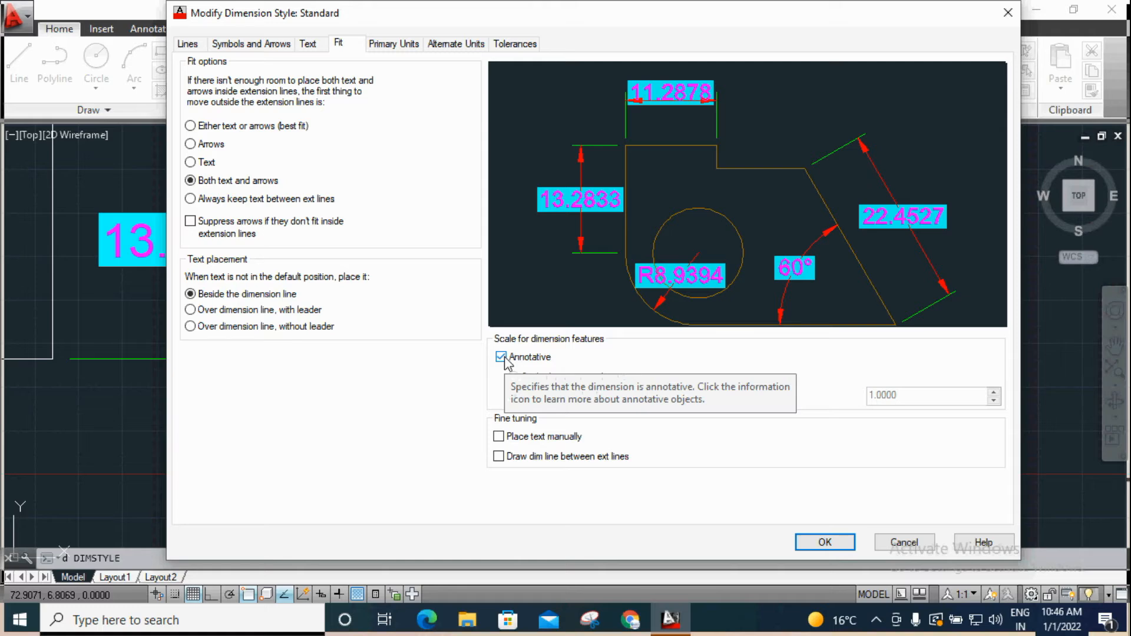
left_click(837, 542)
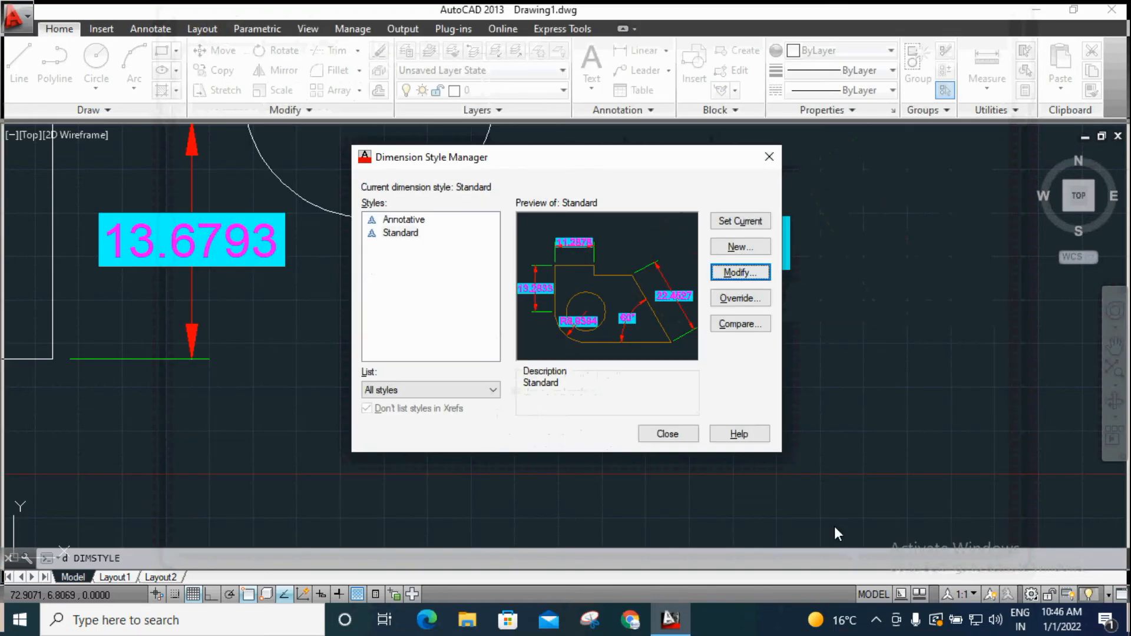
left_click(769, 157)
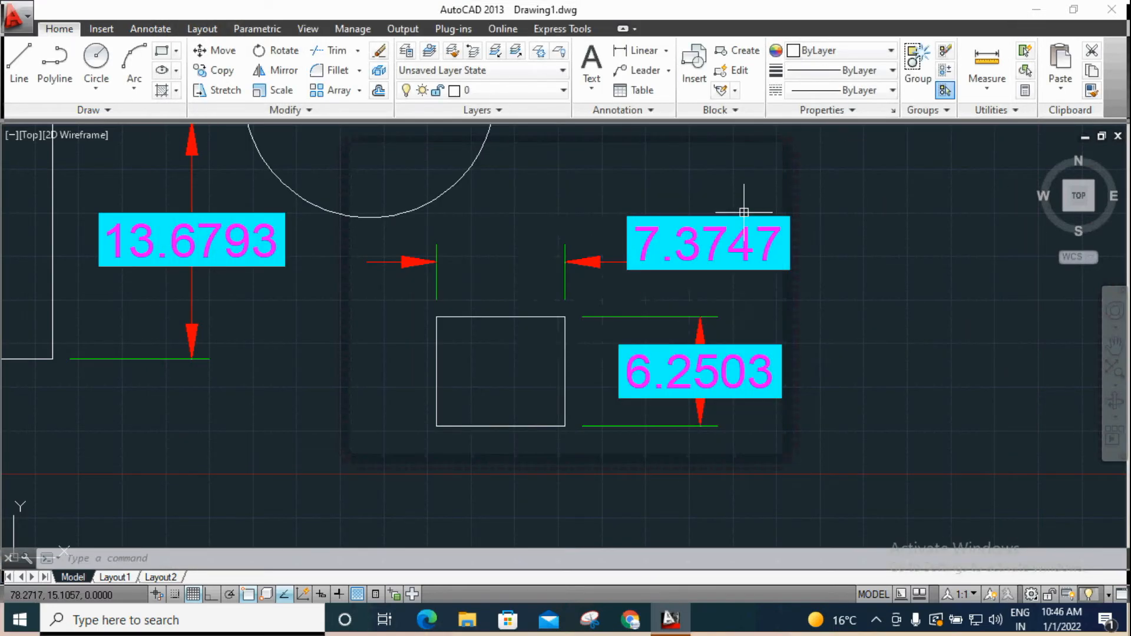
Step: Add a vertical linear dimension at annotation scale 1:1 to the large rectangle's left edge, placed to the left of it
scroll(746, 243, "down", 2)
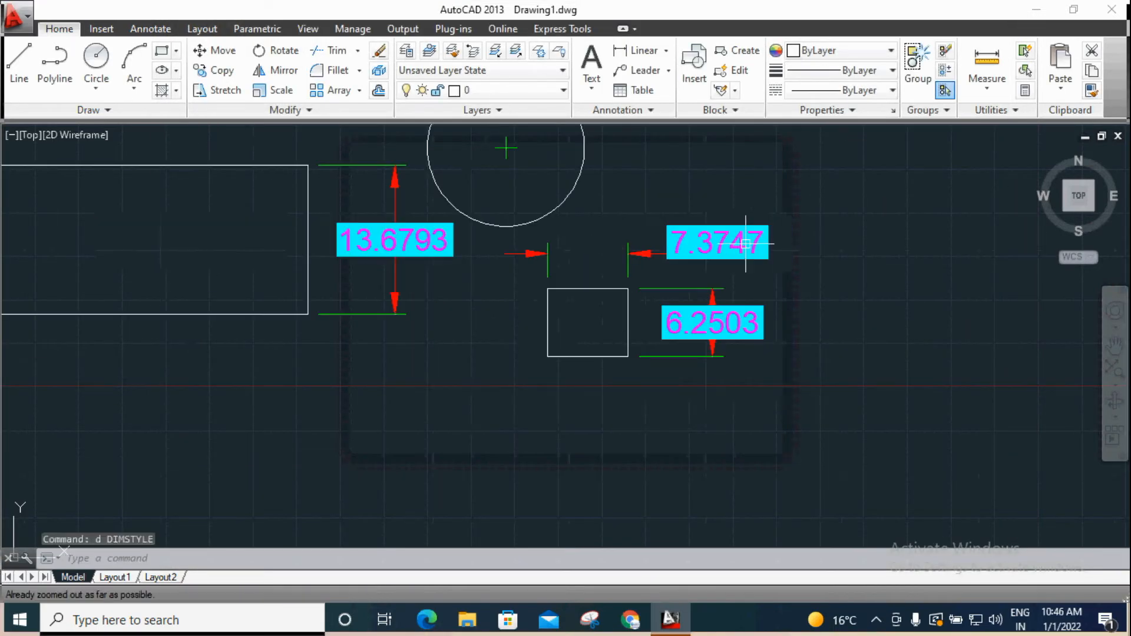
left_click(1080, 200)
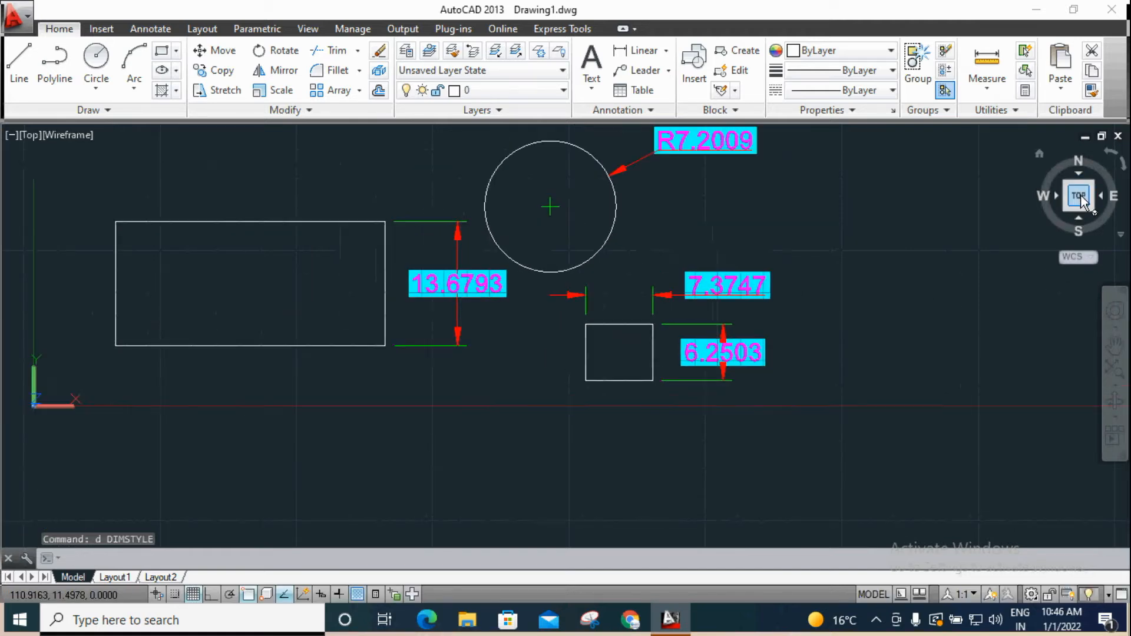
scroll(425, 422, "up", 3)
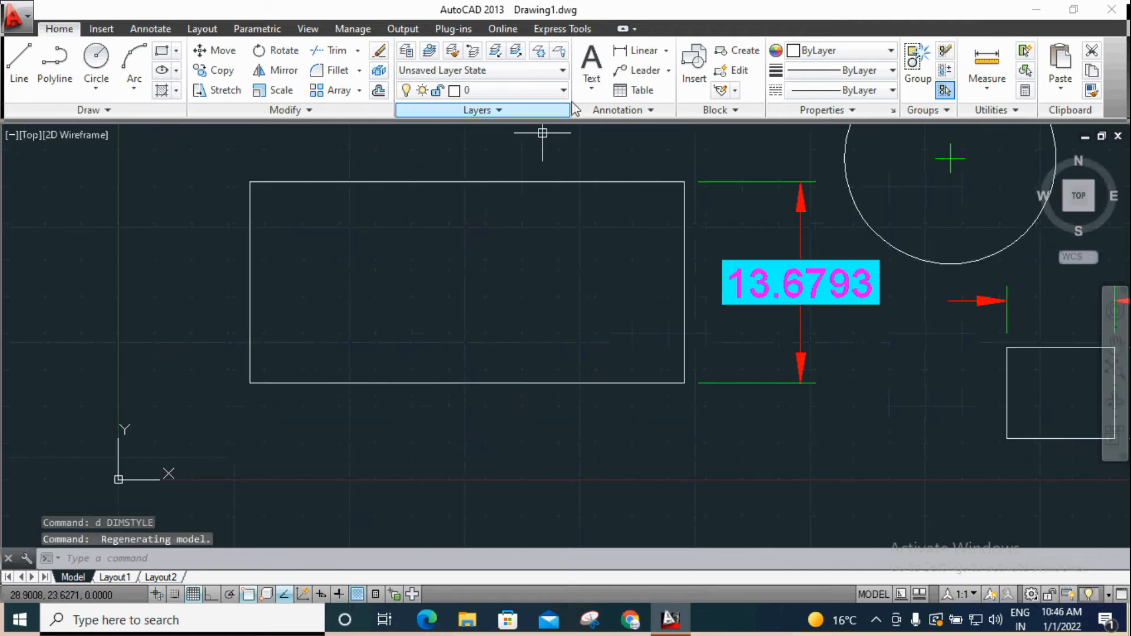
left_click(639, 50)
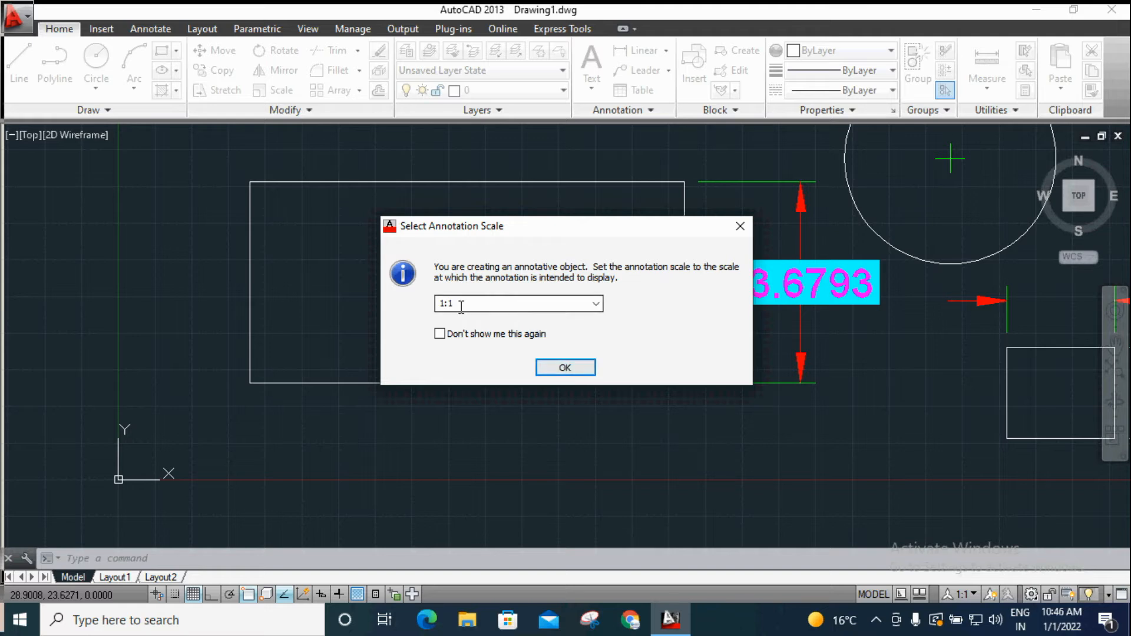
left_click(565, 369)
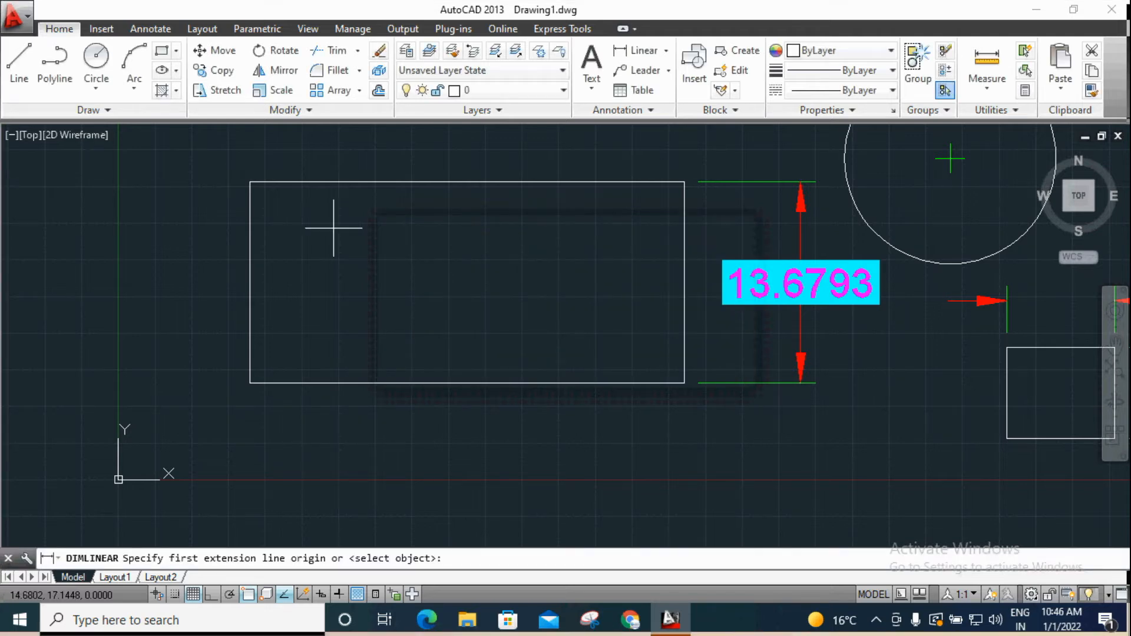
left_click(250, 182)
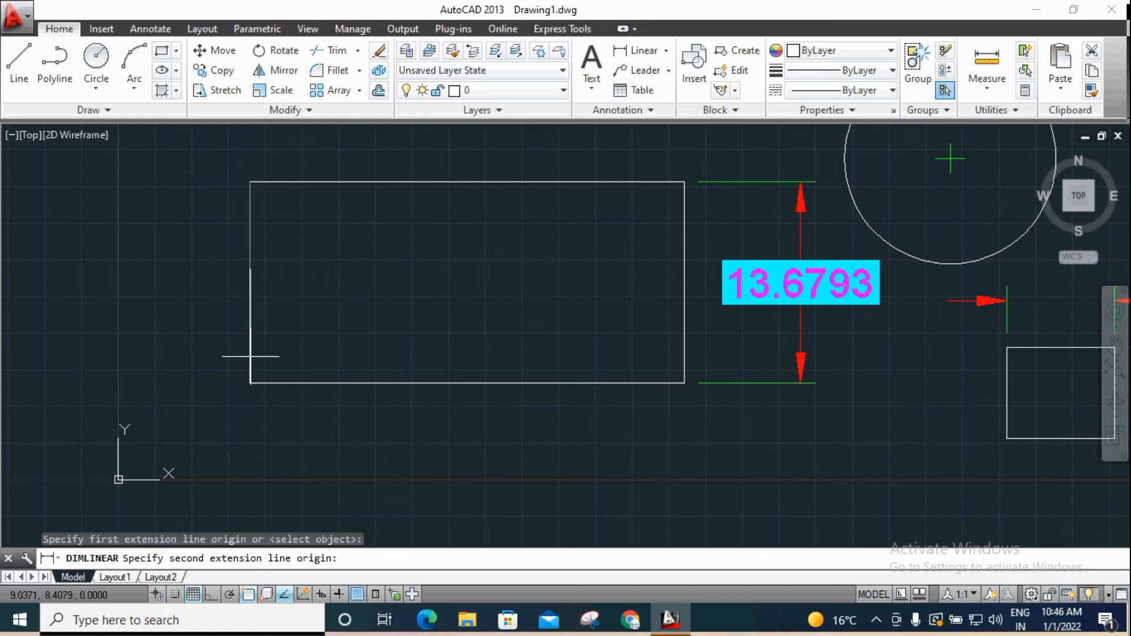
left_click(250, 383)
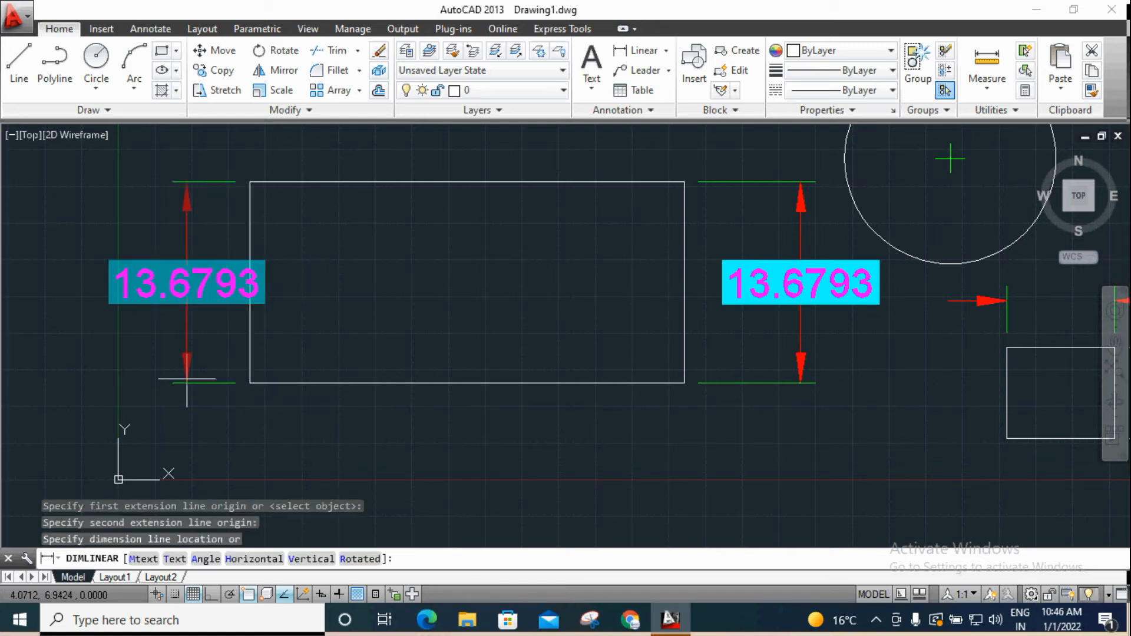
left_click(156, 374)
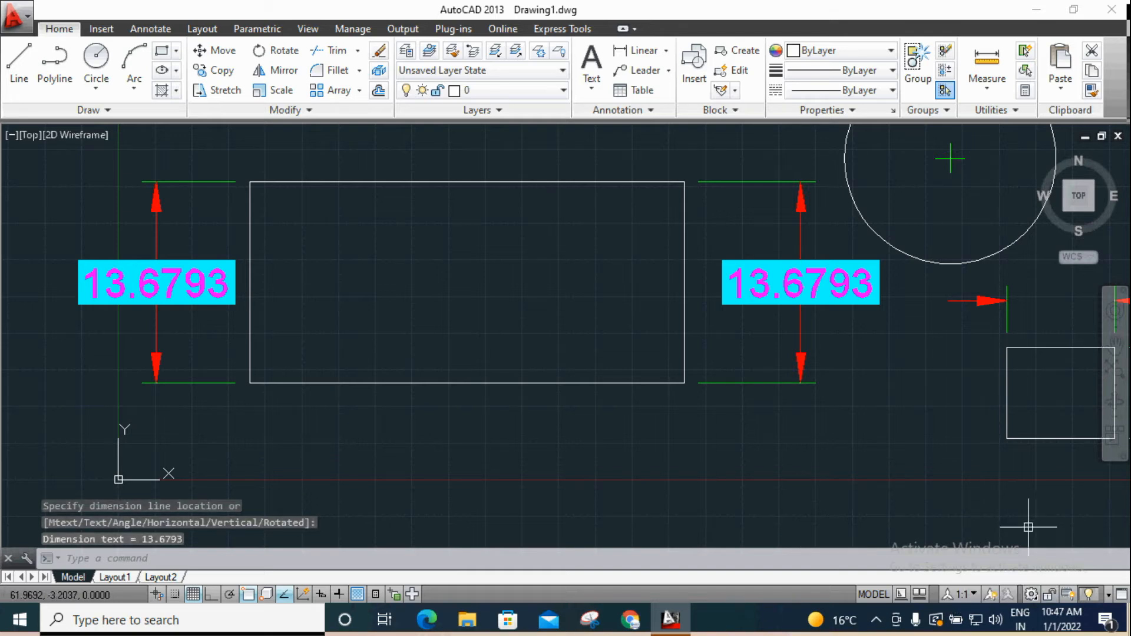
Step: Set the annotation scale to 1:2 and add a horizontal linear dimension below the large rectangle's bottom edge
left_click(974, 595)
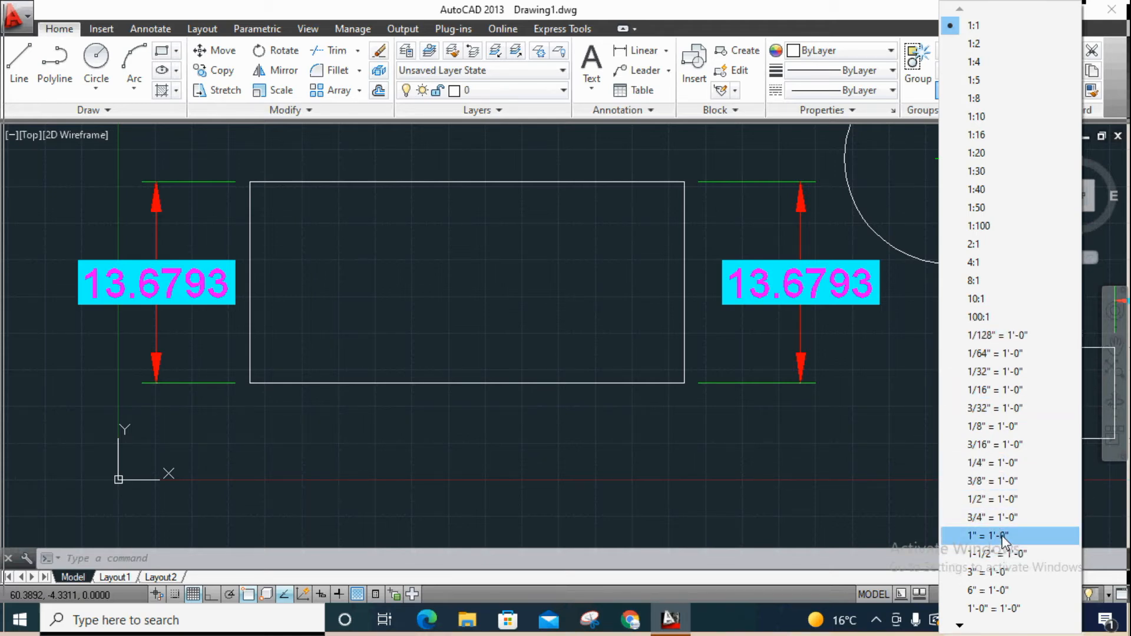
left_click(976, 43)
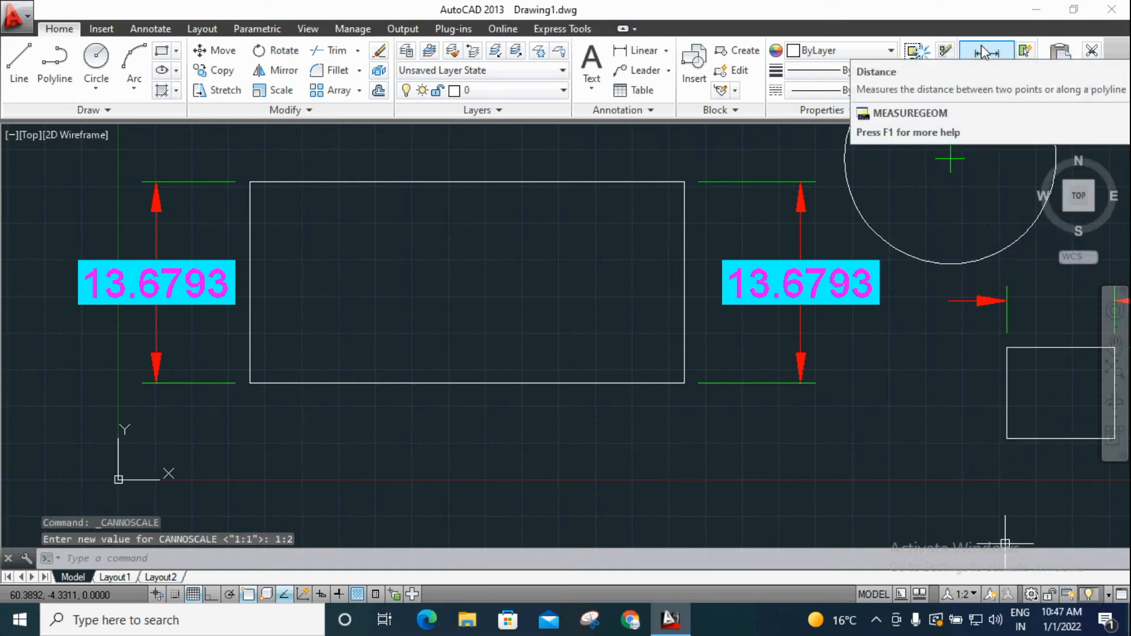
left_click(626, 53)
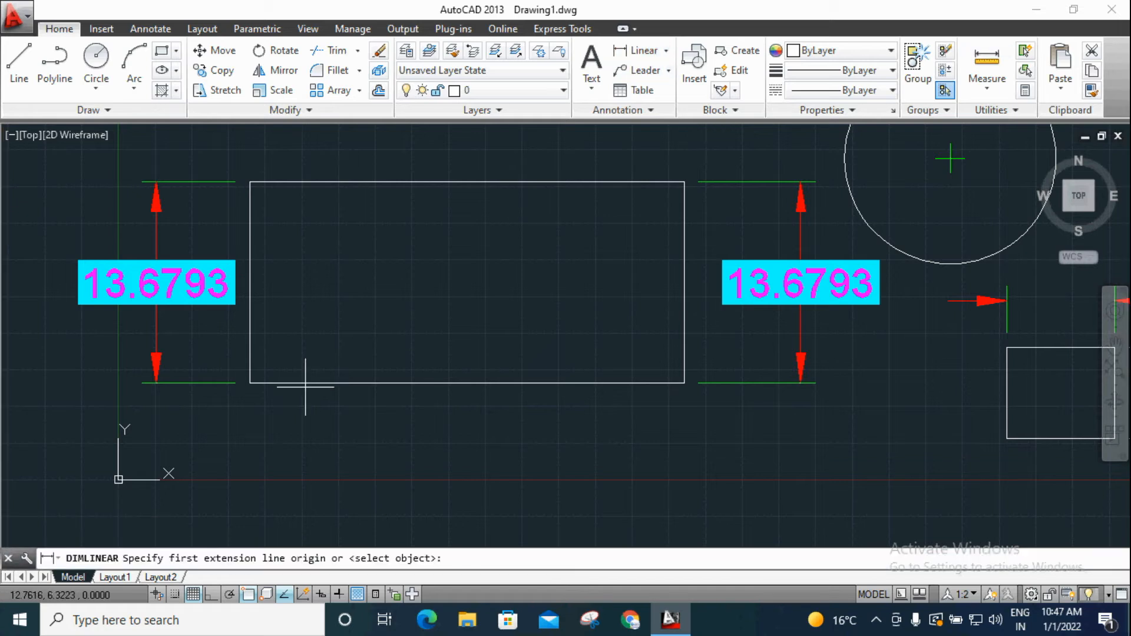
left_click(250, 383)
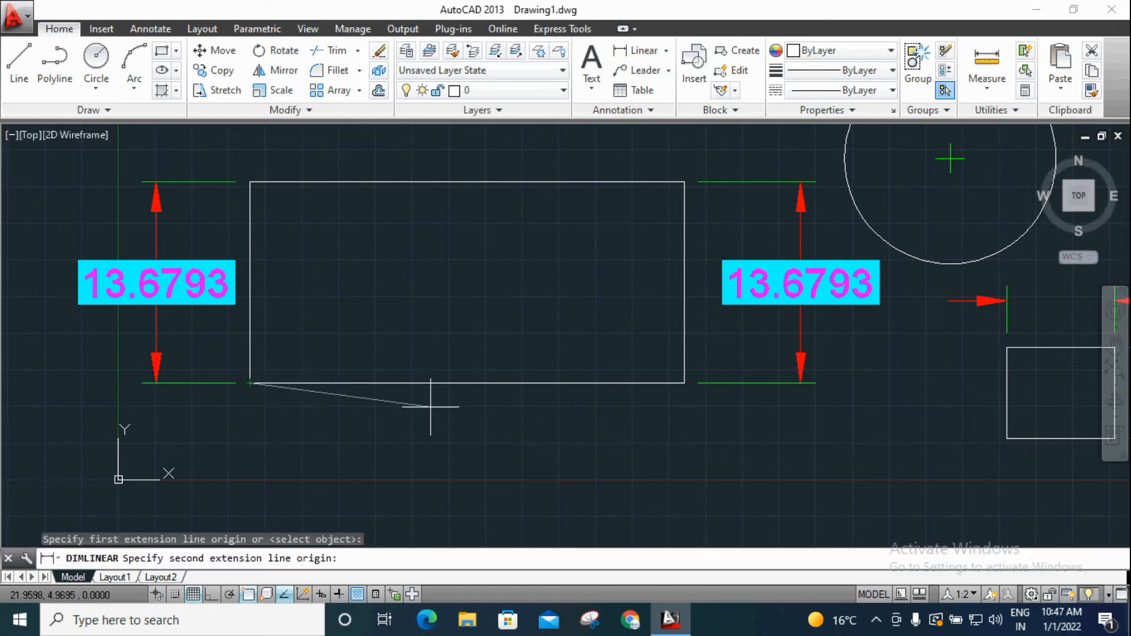
left_click(685, 384)
left_click(678, 503)
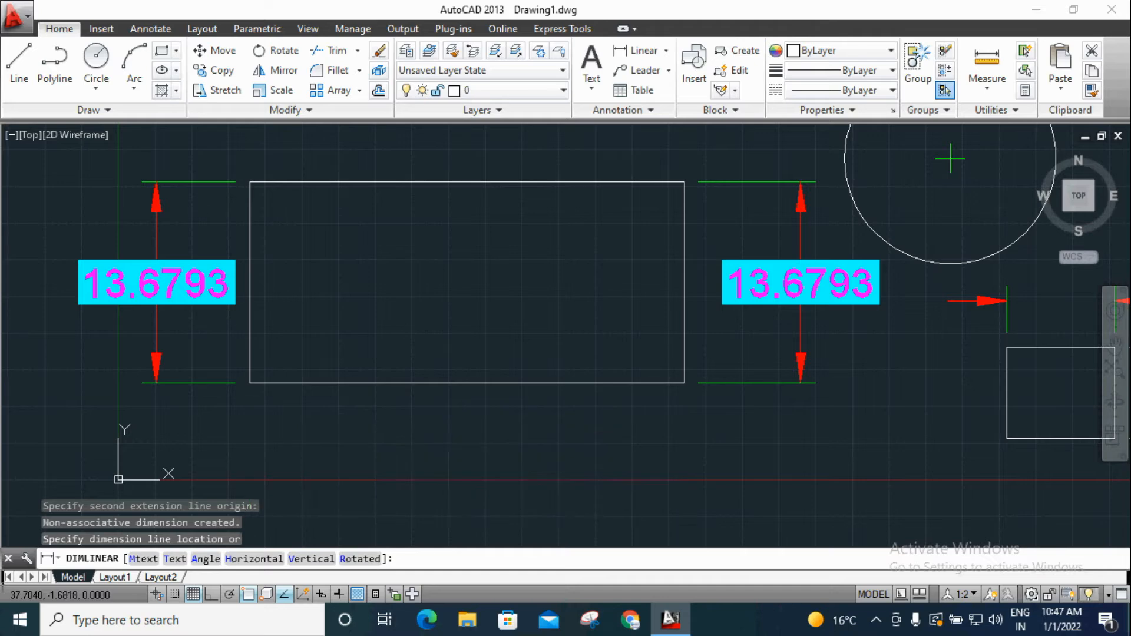
scroll(593, 361, "down", 3)
scroll(645, 421, "up", 3)
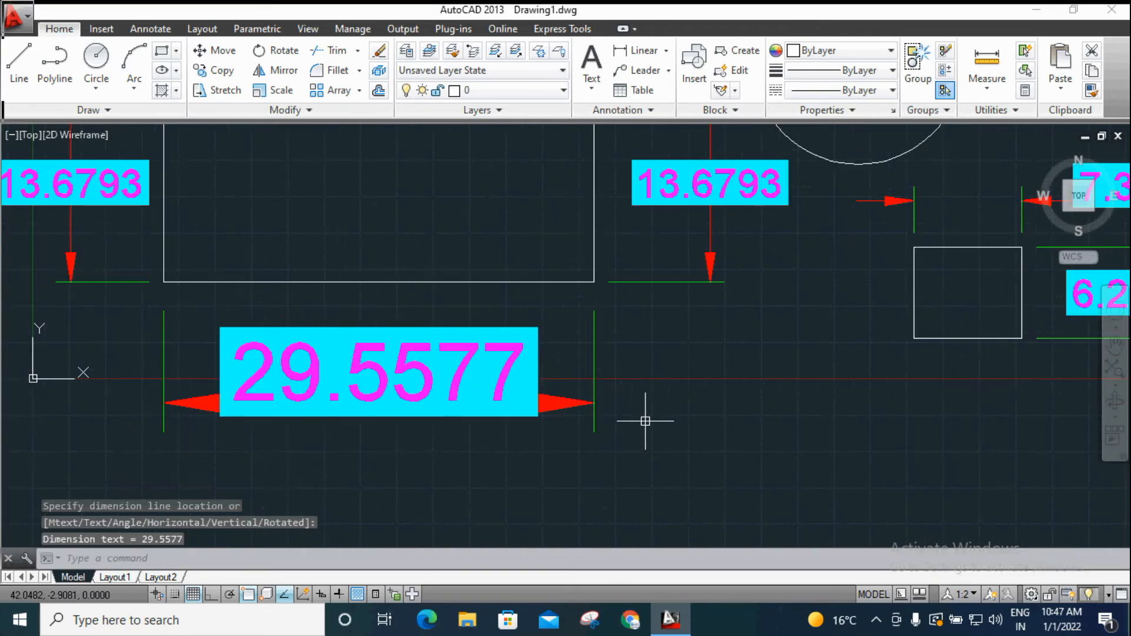
scroll(646, 421, "down", 2)
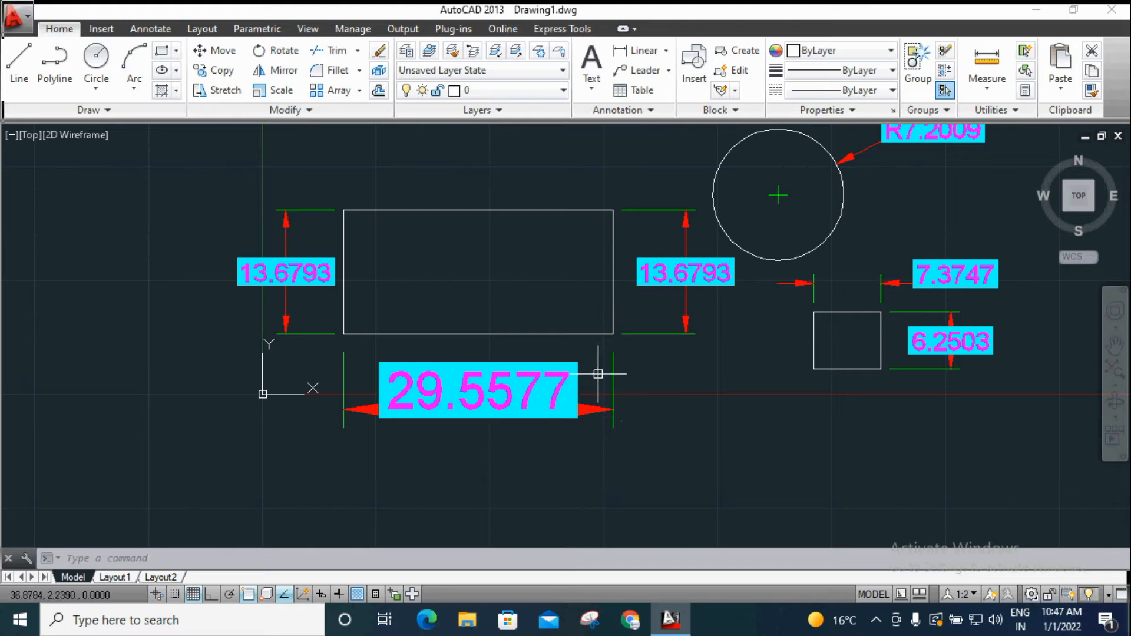
scroll(601, 377, "down", 2)
scroll(807, 283, "up", 2)
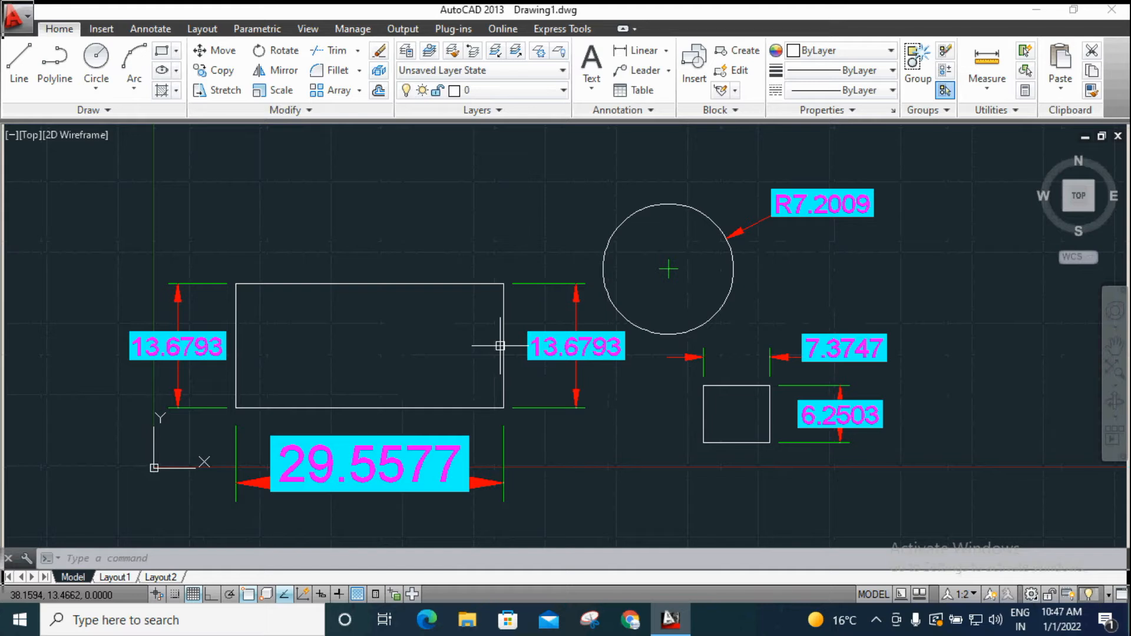
Step: Set the annotation scale to 1:1 and add a horizontal linear dimension above the large rectangle's top edge
left_click(979, 594)
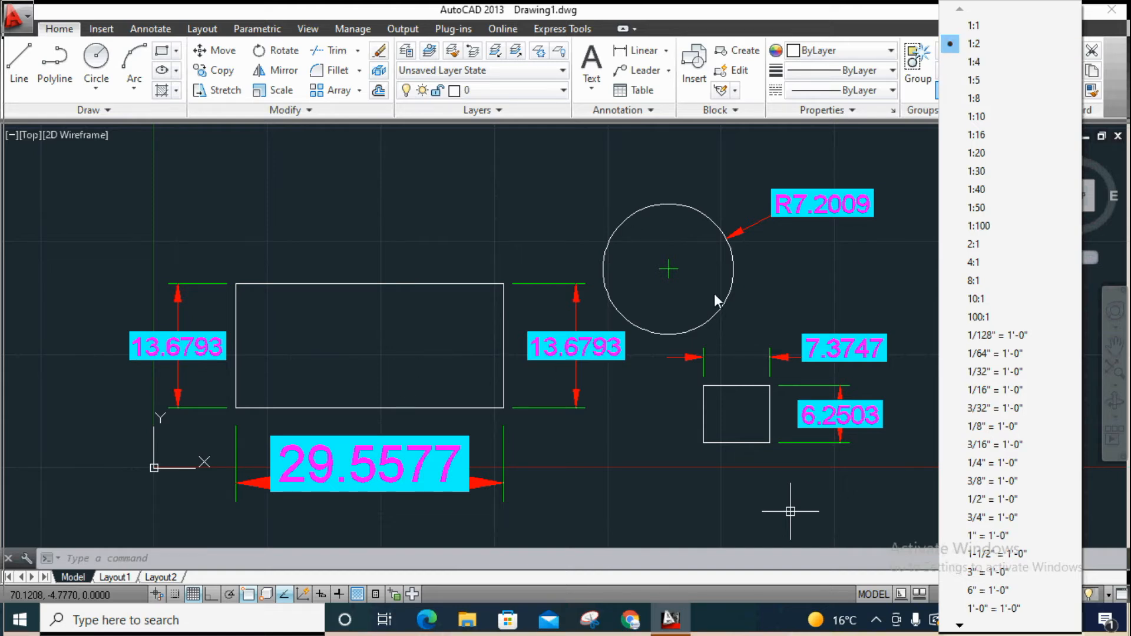
left_click(973, 27)
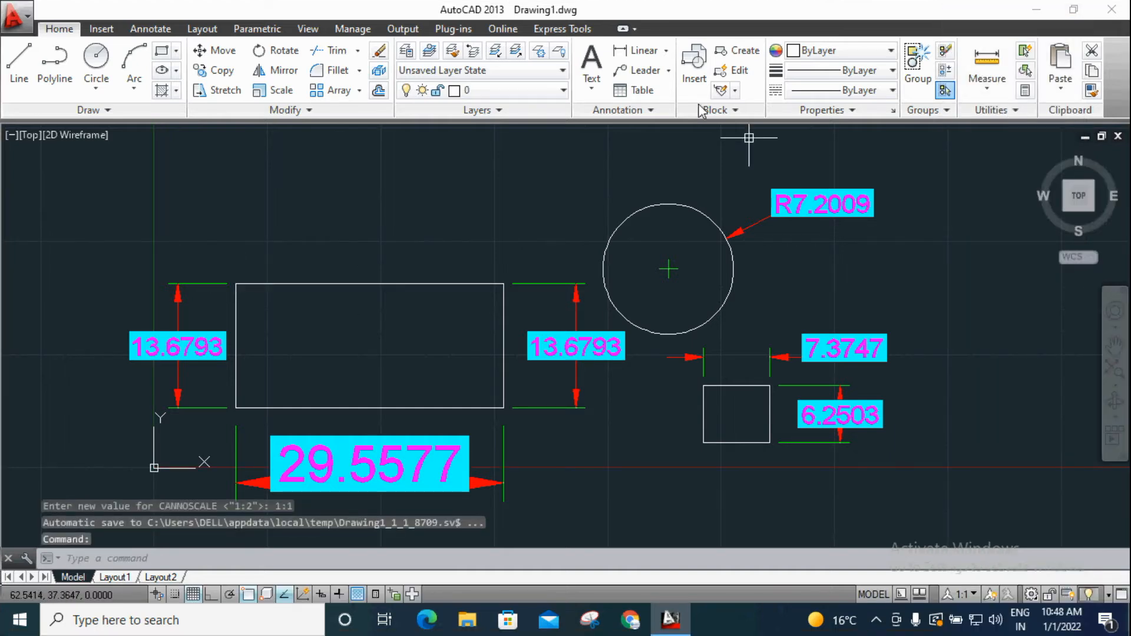
left_click(639, 50)
left_click(235, 284)
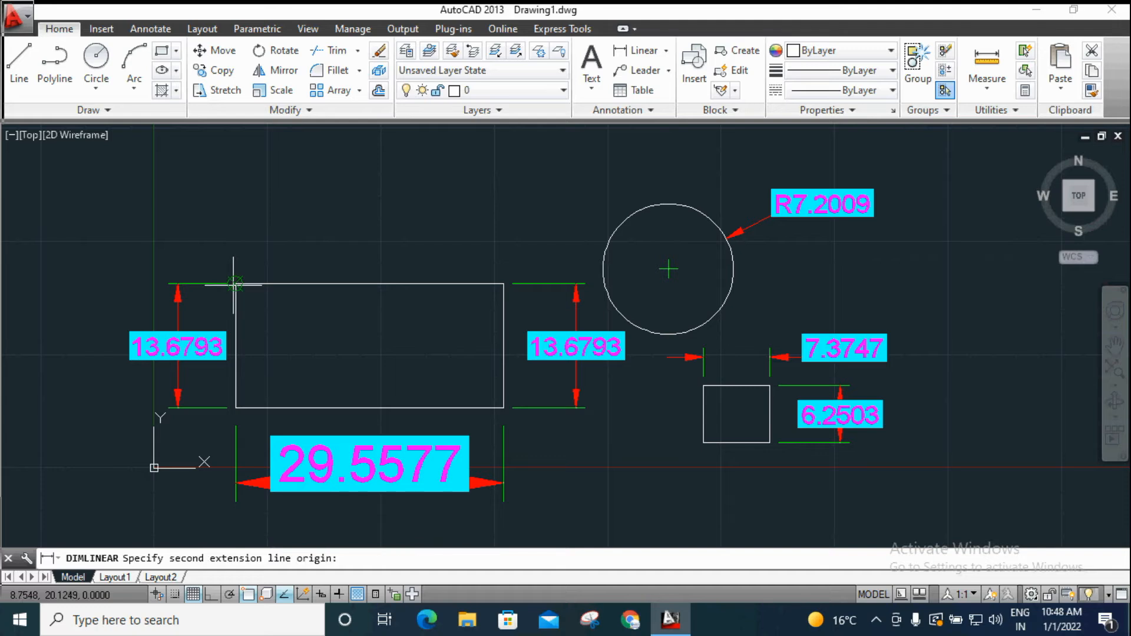
left_click(504, 283)
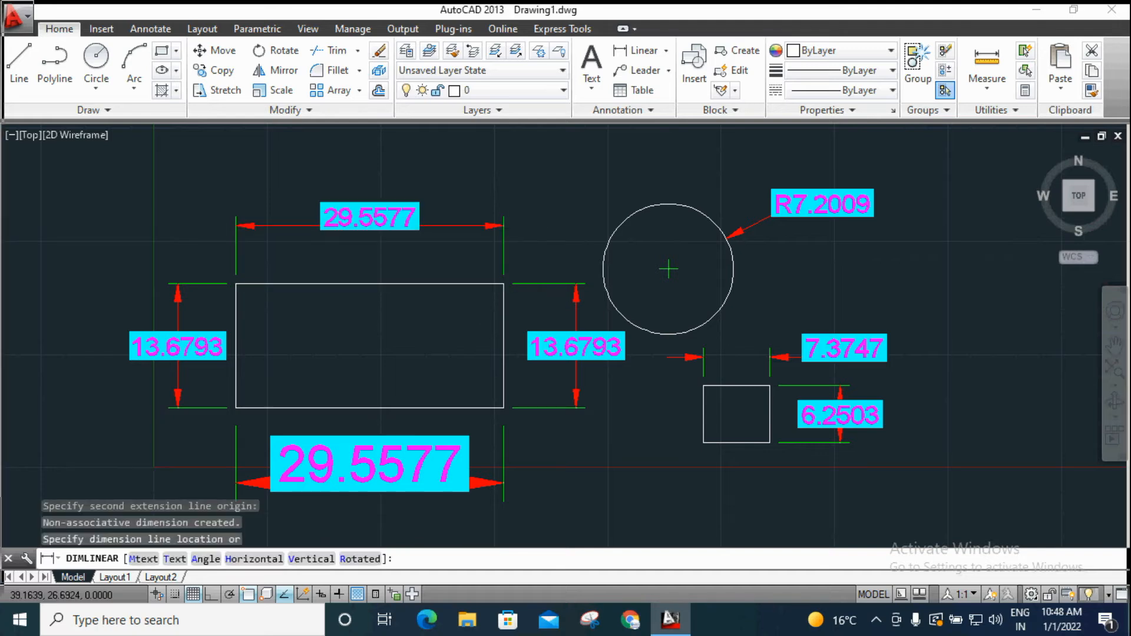
left_click(369, 483)
Step: Draw a long horizontal rectangle about 190 by 23 units below the existing shapes
scroll(480, 256, "down", 5)
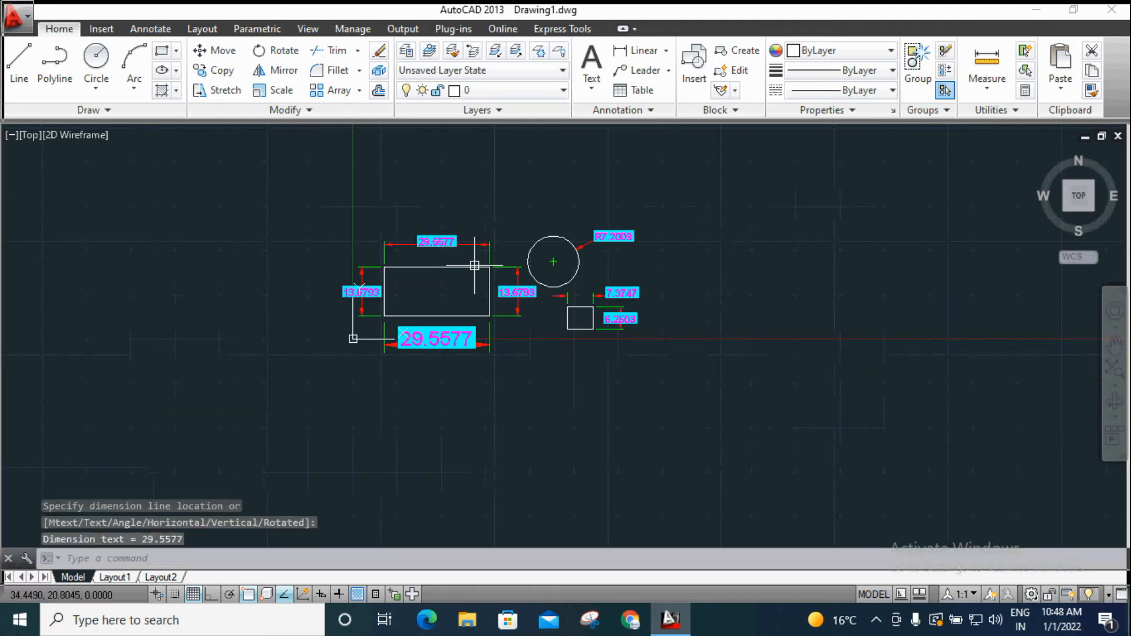
left_click(157, 57)
left_click(311, 436)
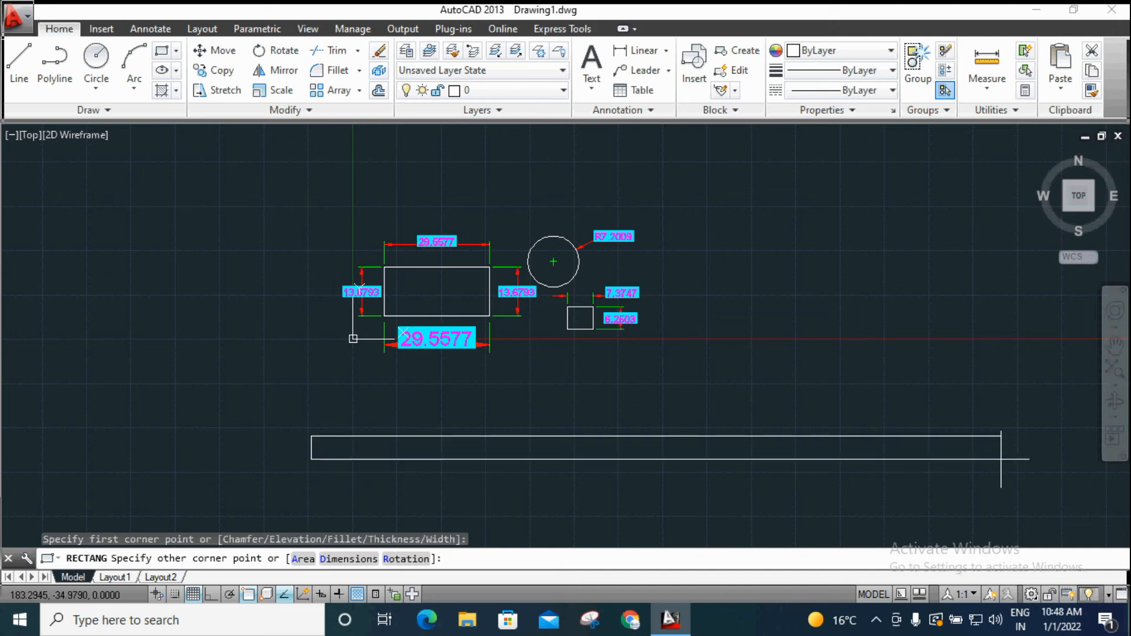
left_click(978, 517)
key("Return")
scroll(665, 409, "down", 4)
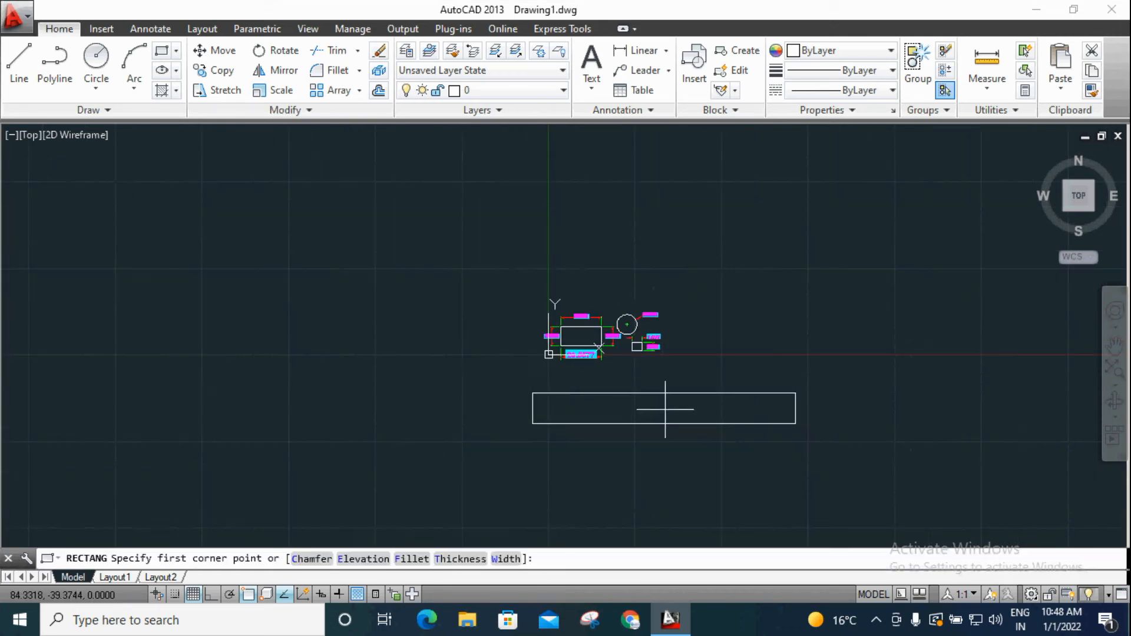
scroll(691, 435, "up", 4)
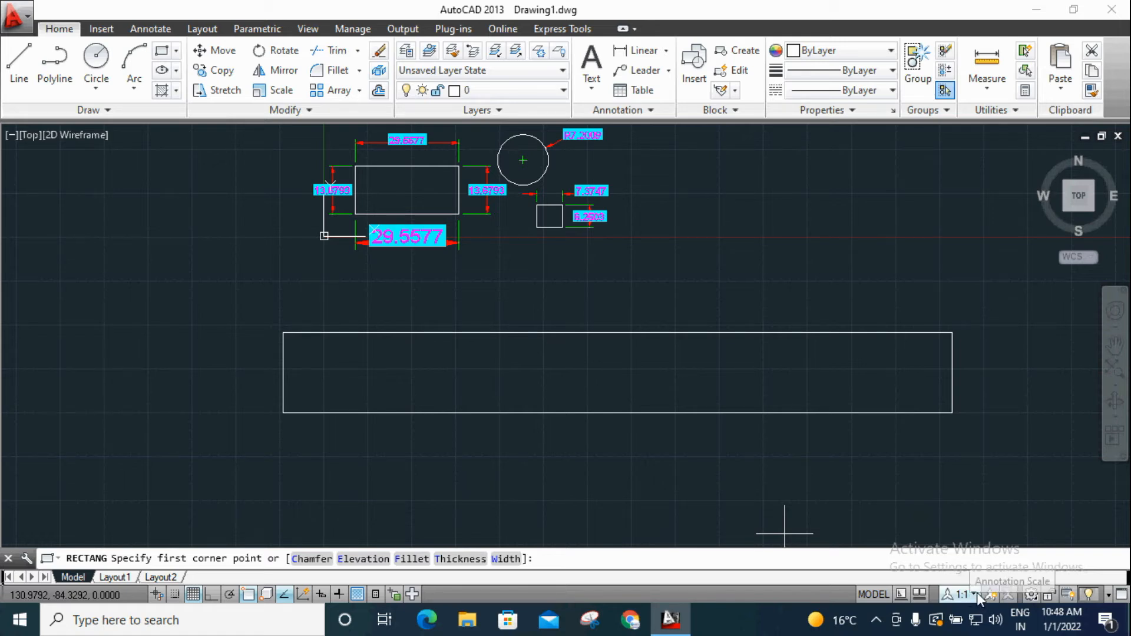
key("Escape")
key("Escape")
key("Escape")
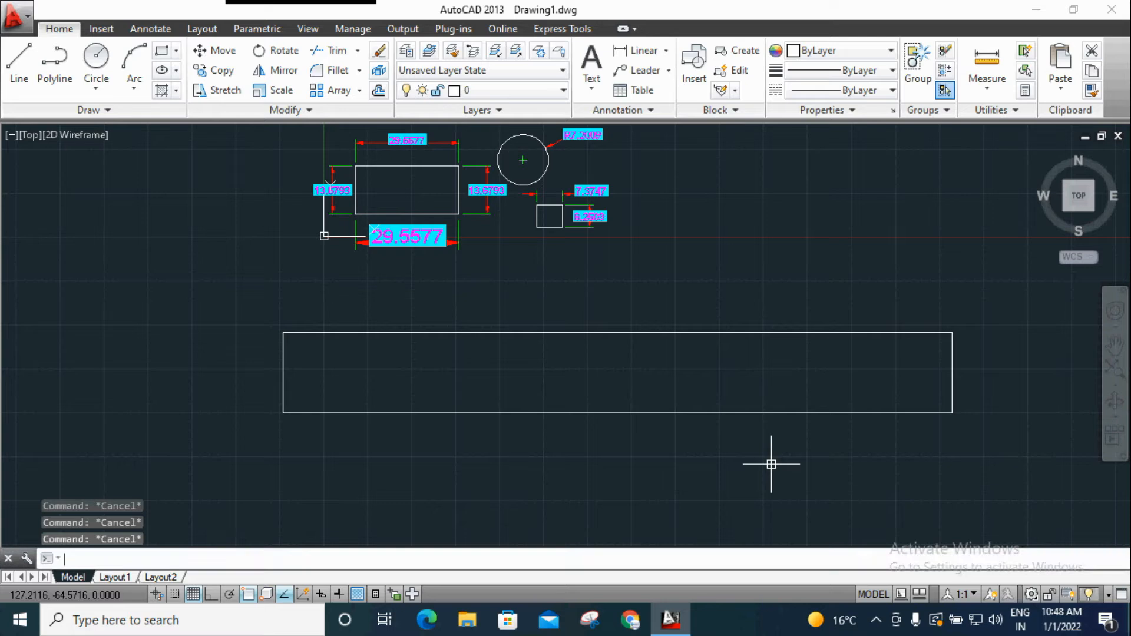
Step: Set the annotation scale to 1:4 and add a horizontal linear dimension above the long rectangle's top edge
left_click(974, 595)
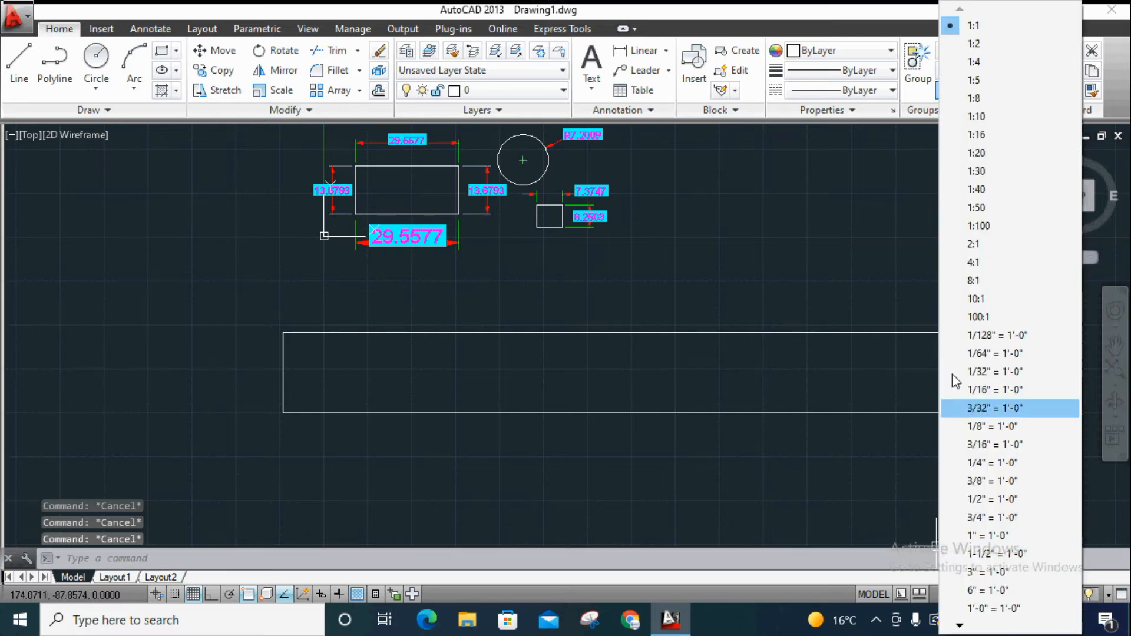
left_click(975, 64)
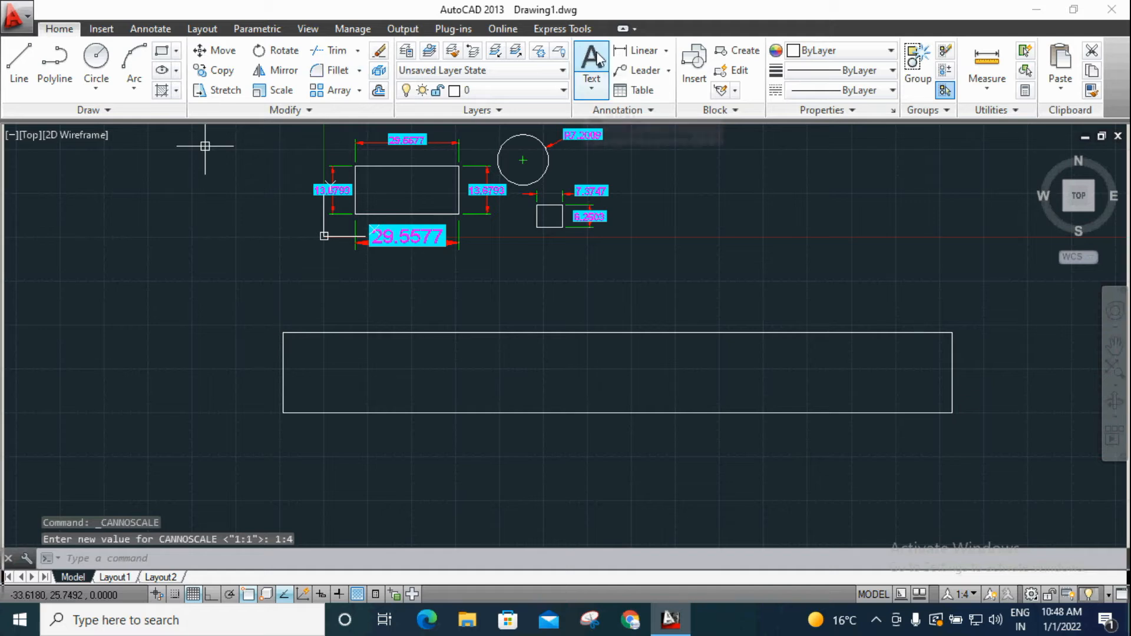
left_click(636, 51)
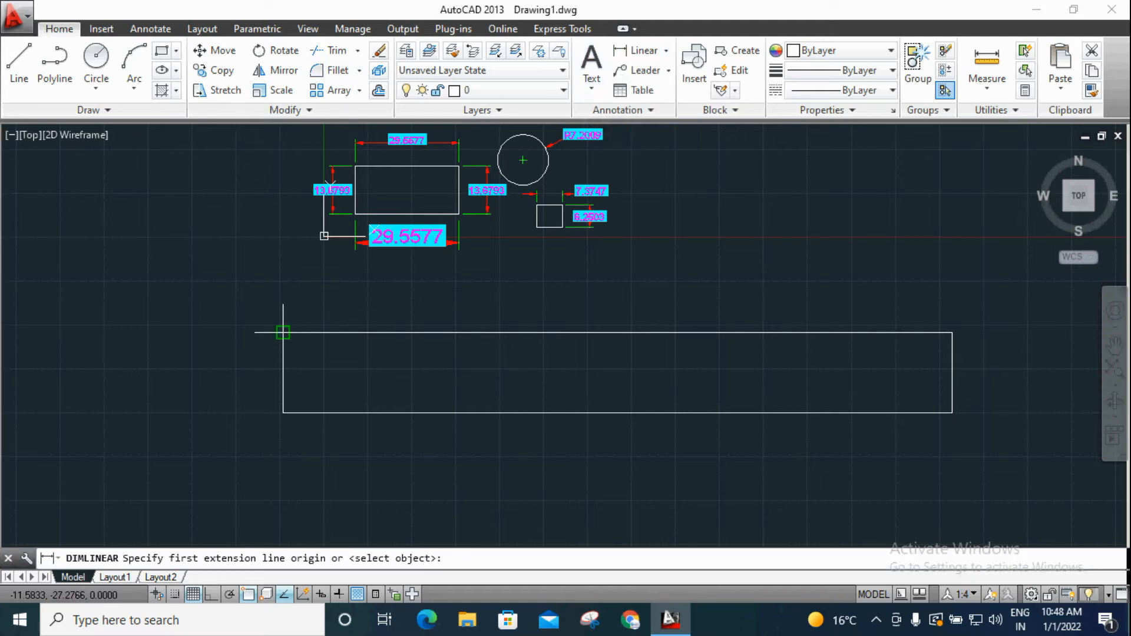
left_click(282, 332)
left_click(952, 332)
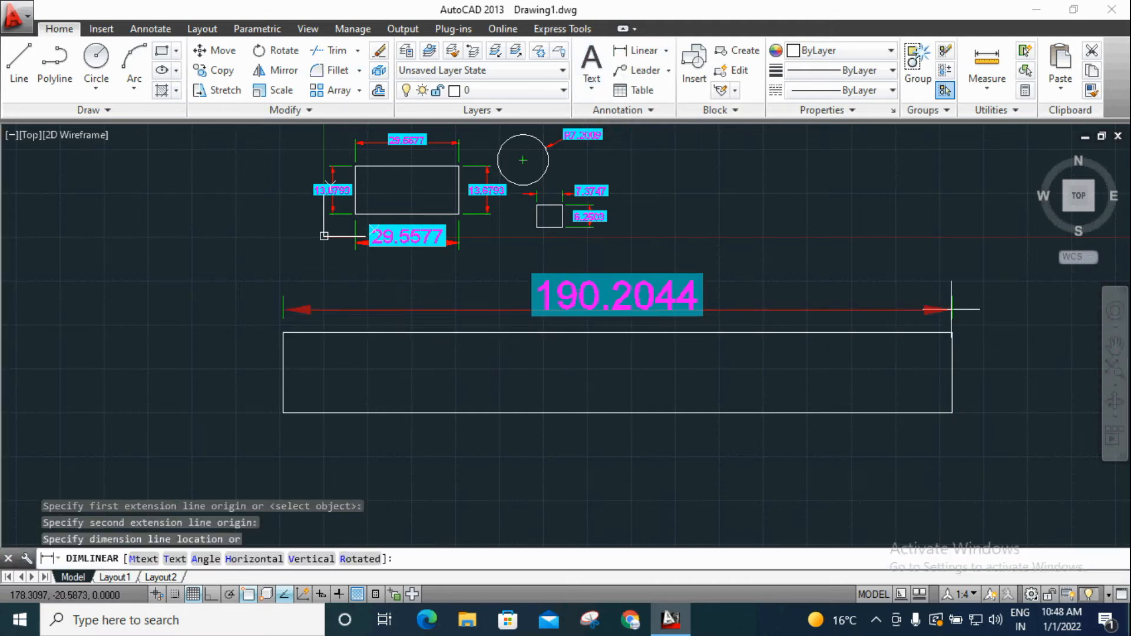
left_click(964, 303)
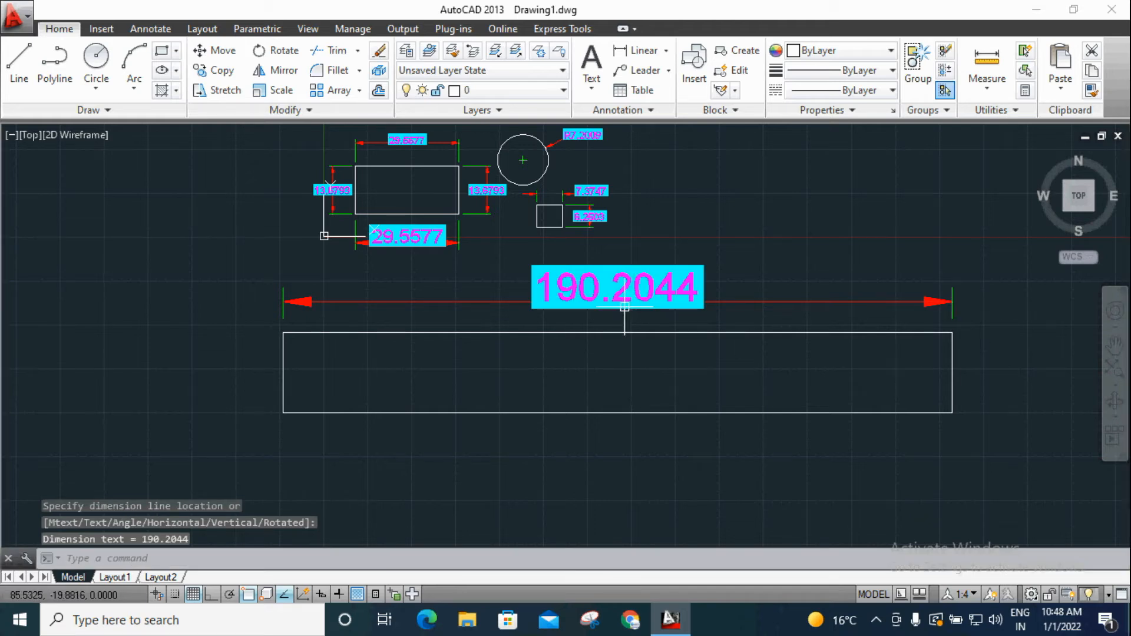
Step: Set the annotation scale to 1:1 and add a vertical linear dimension to the right of the long rectangle's right edge
left_click(978, 595)
left_click(977, 27)
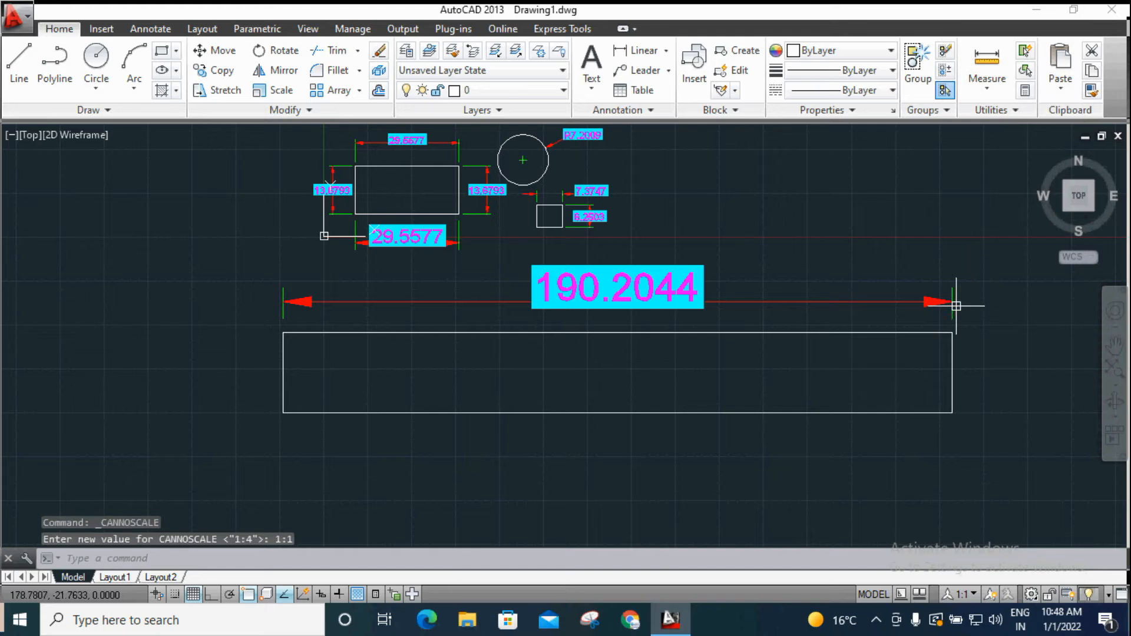
left_click(639, 50)
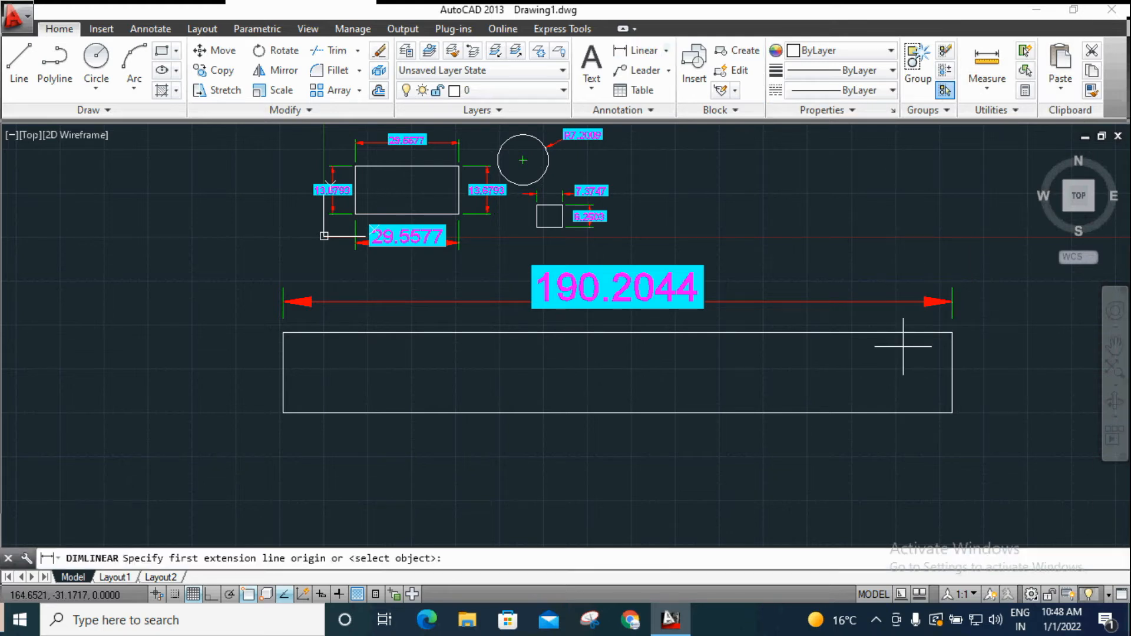
left_click(952, 333)
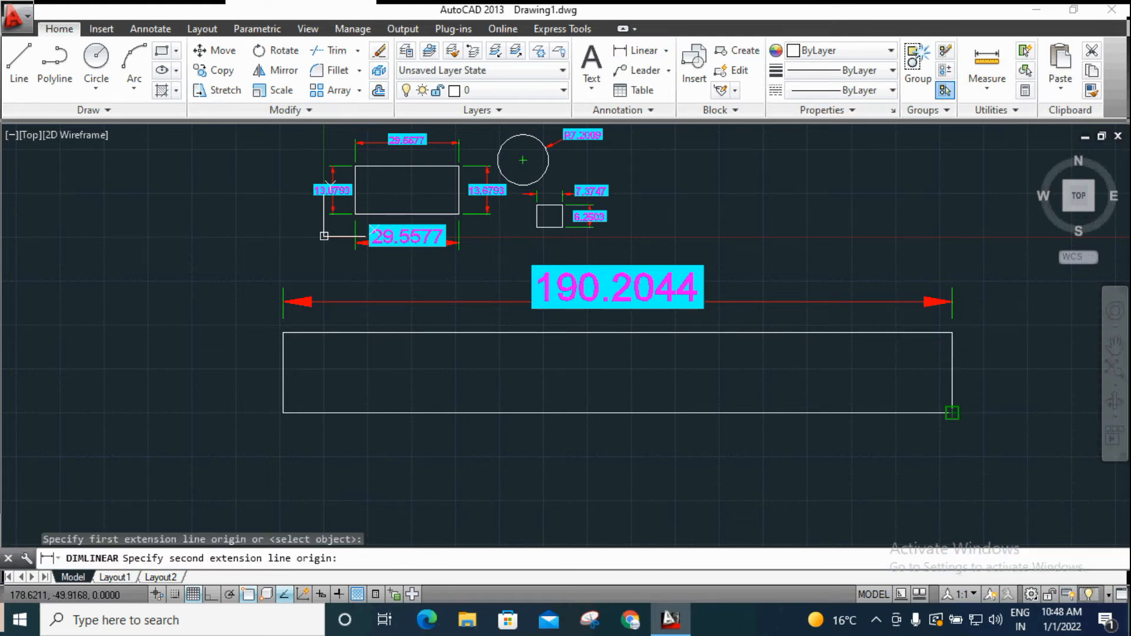
left_click(952, 413)
left_click(993, 408)
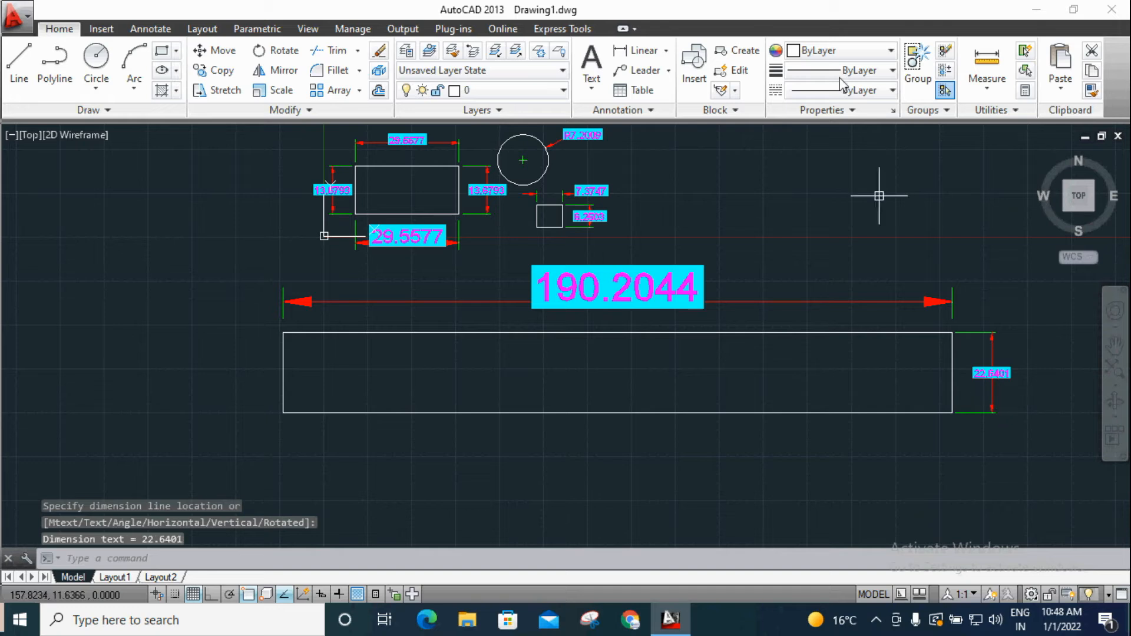
Step: Set the annotation scale to 1:2 and add a horizontal linear dimension below the long rectangle's bottom edge
left_click(973, 594)
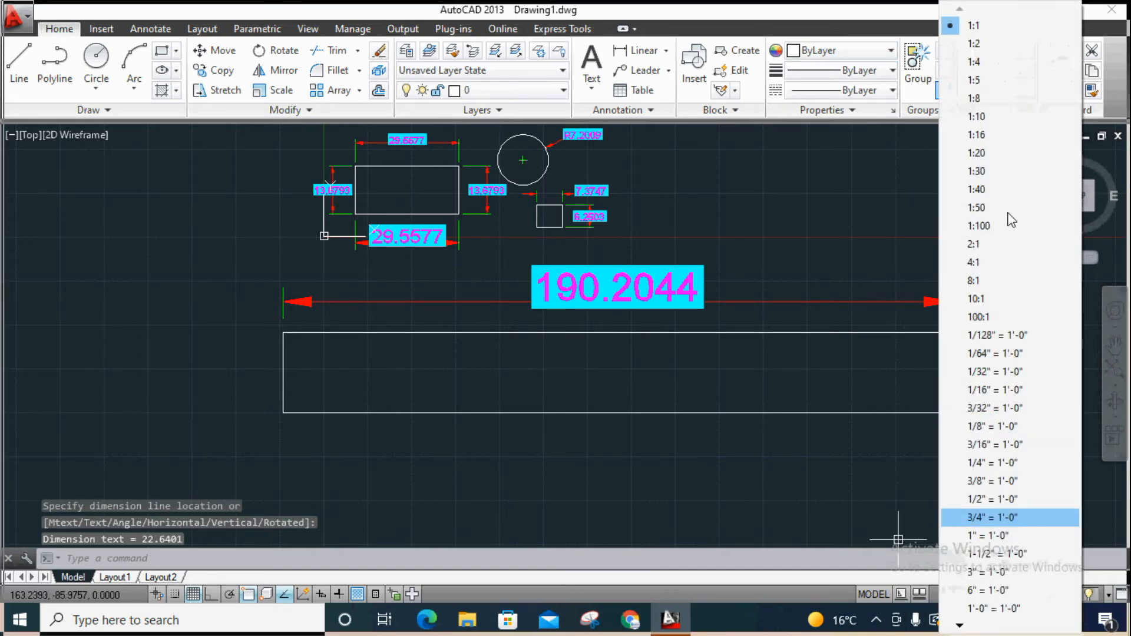
left_click(972, 39)
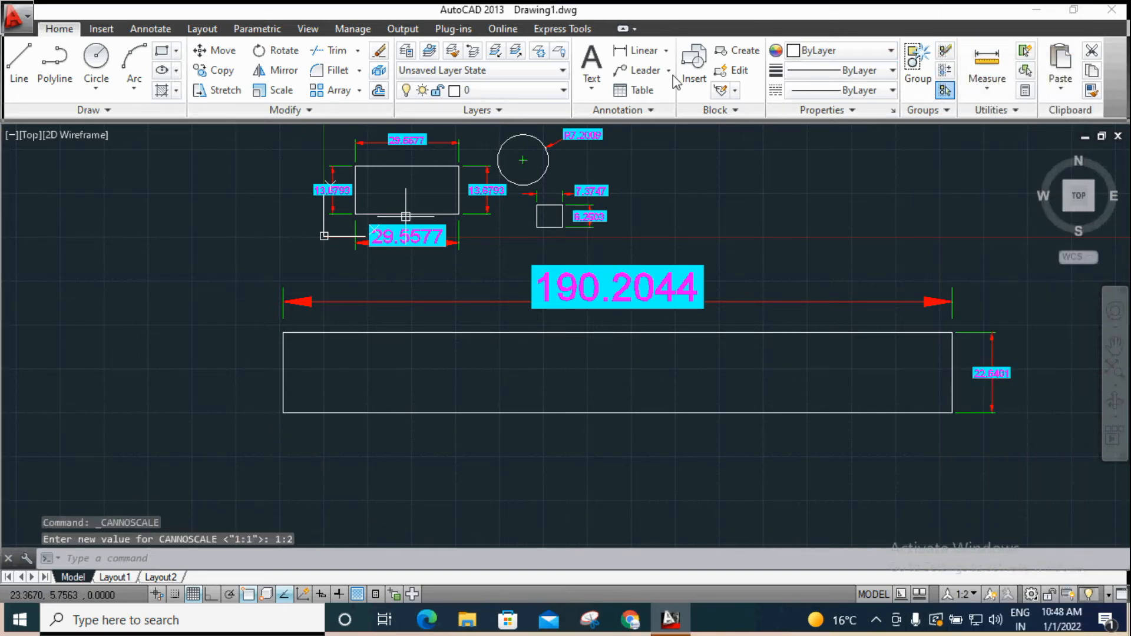
left_click(639, 50)
left_click(283, 412)
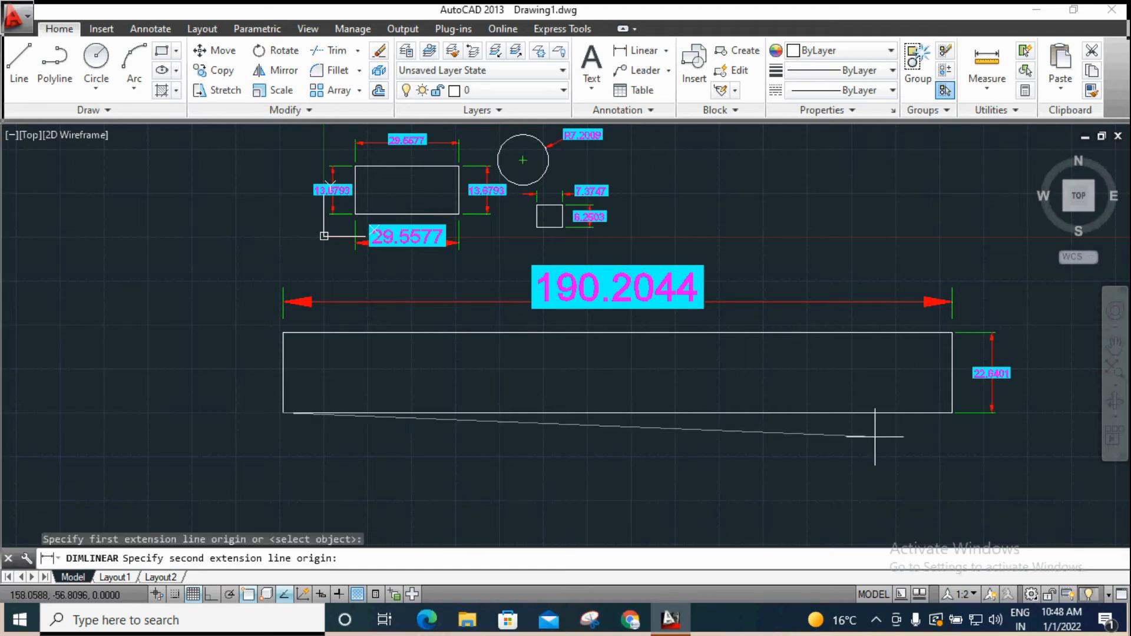
left_click(952, 413)
left_click(950, 460)
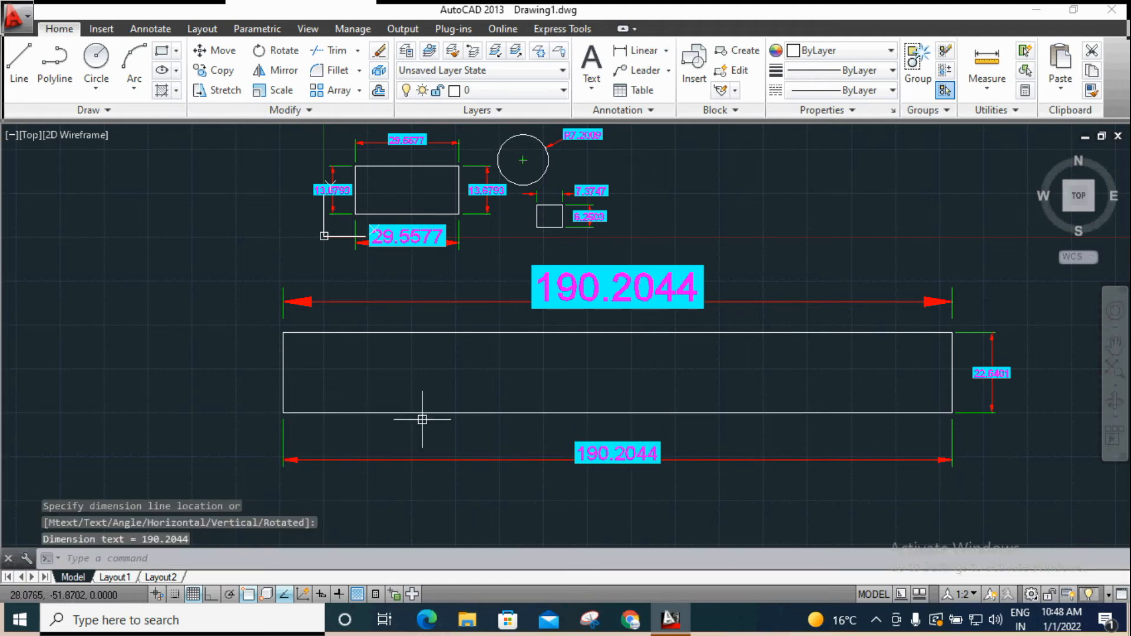
scroll(367, 449, "down", 2)
scroll(444, 416, "up", 2)
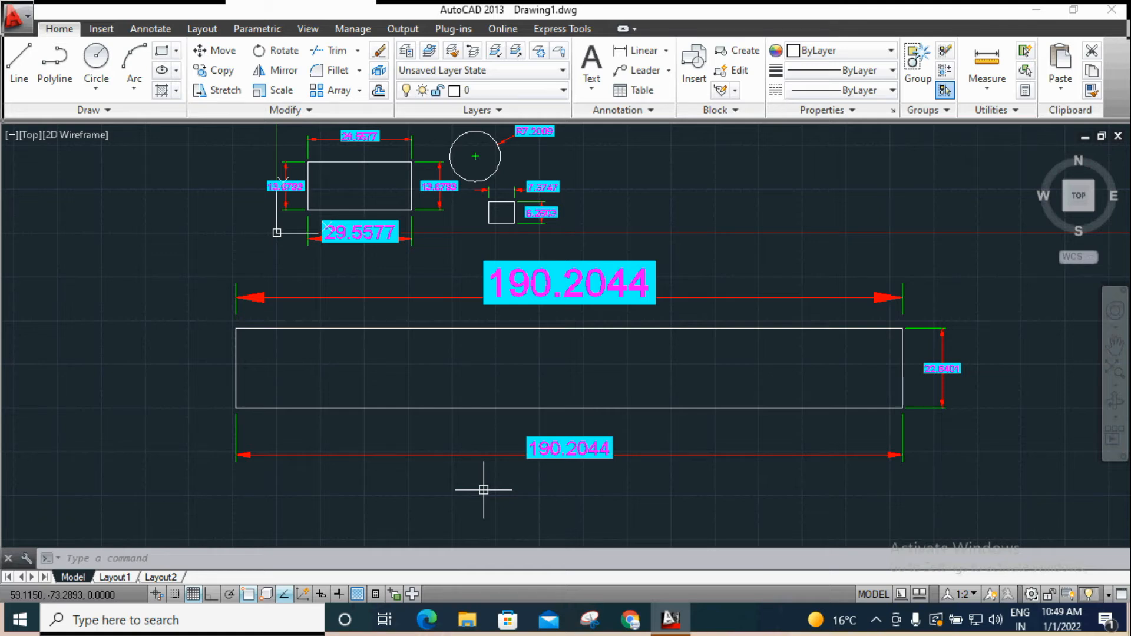
scroll(483, 490, "down", 2)
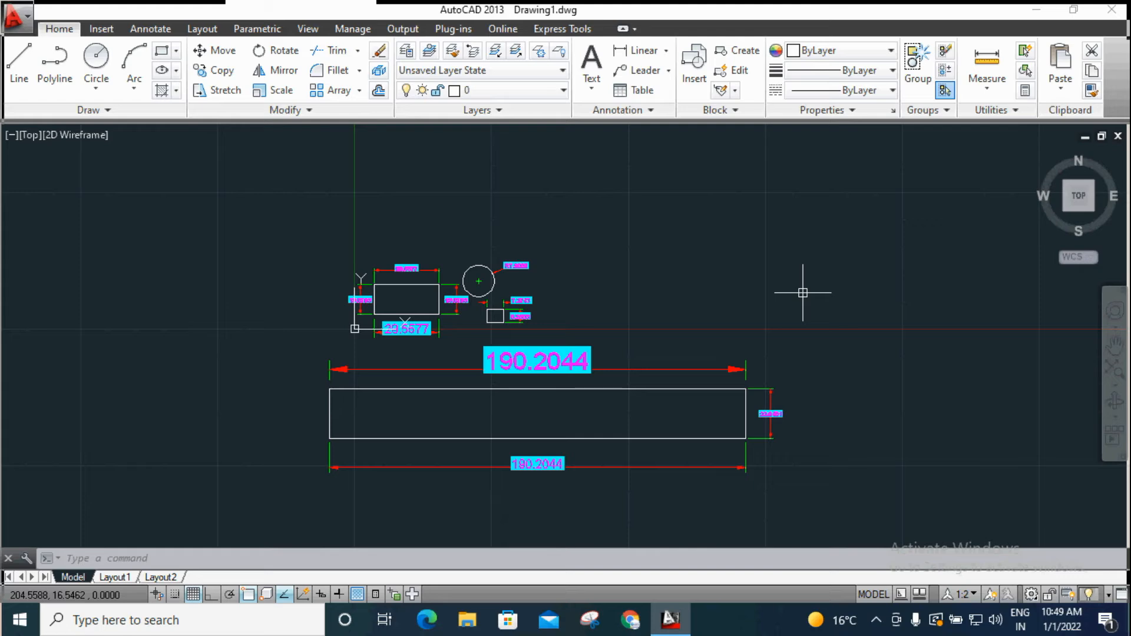
scroll(415, 328, "up", 2)
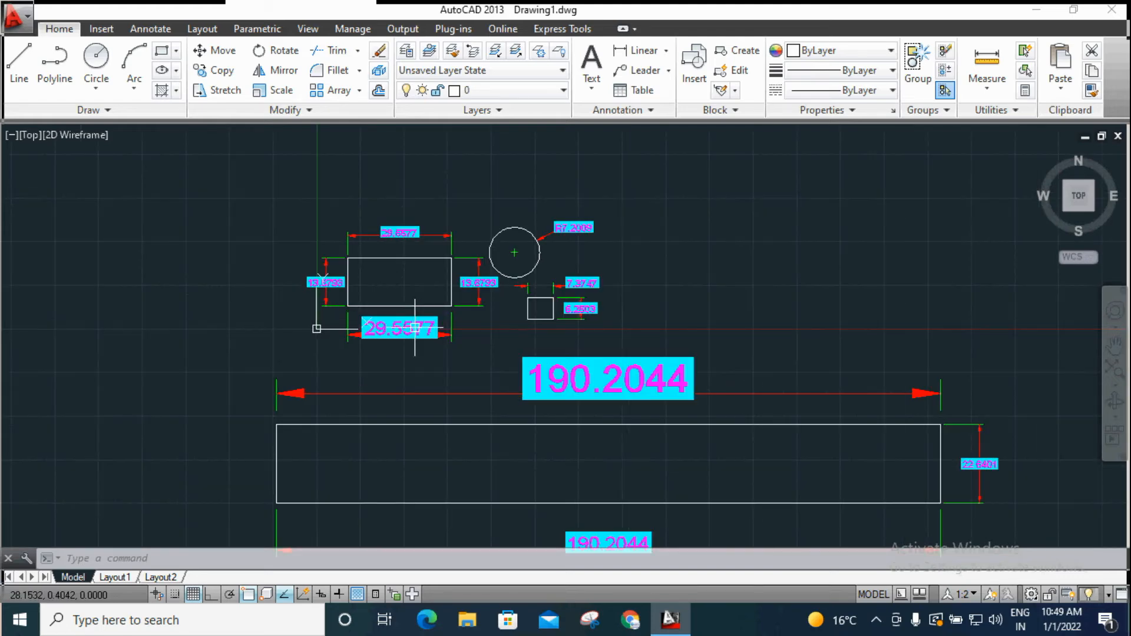
scroll(417, 263, "up", 2)
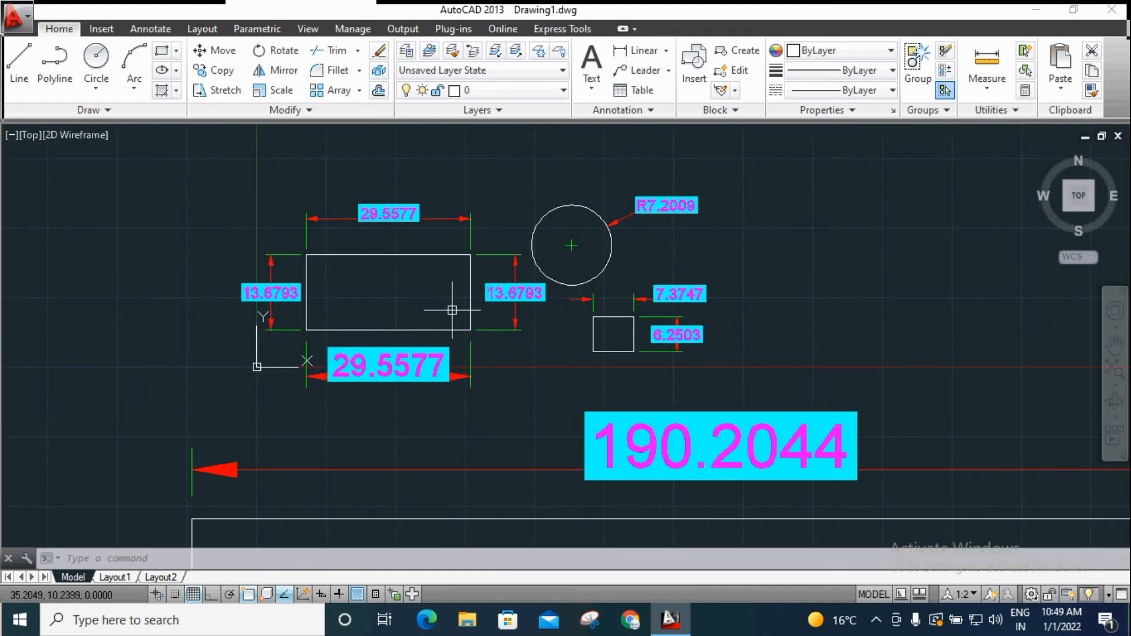
Step: Modify the Standard dimension style to turn off annotative scaling and set the text height to 1, closing the style manager
type("d")
key("Return")
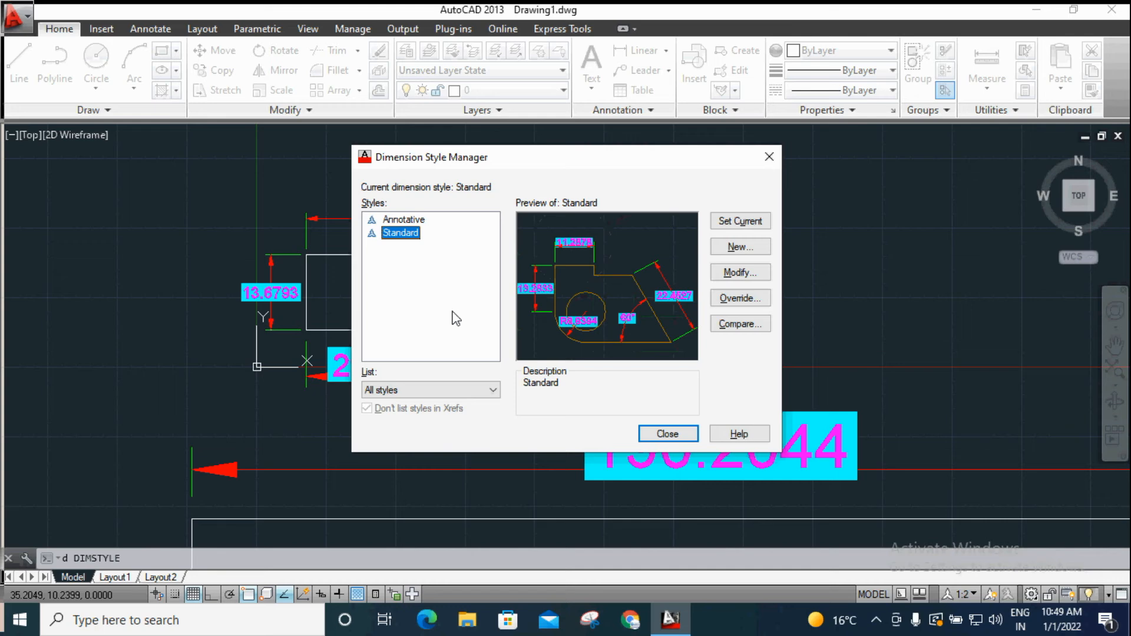
left_click(724, 274)
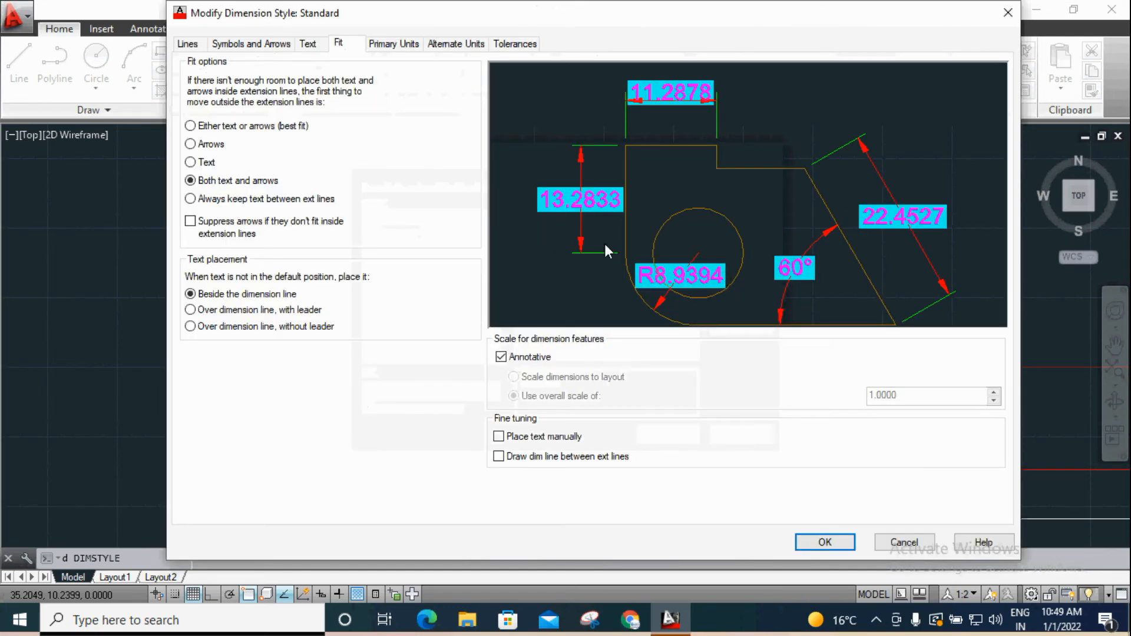
left_click(501, 358)
left_click(307, 44)
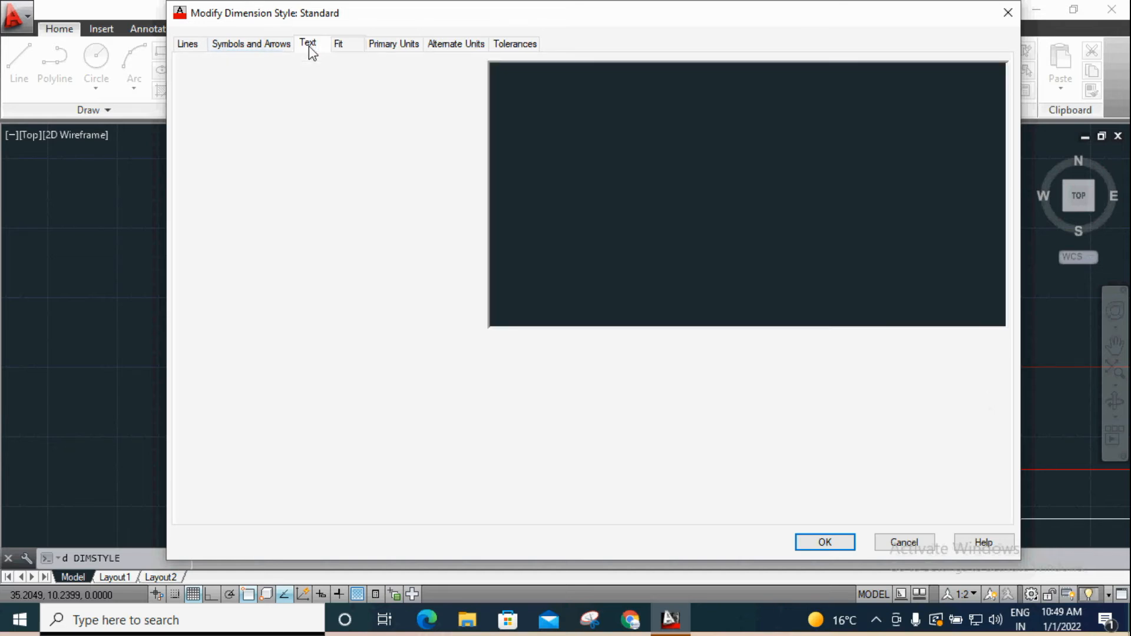
left_click(448, 159)
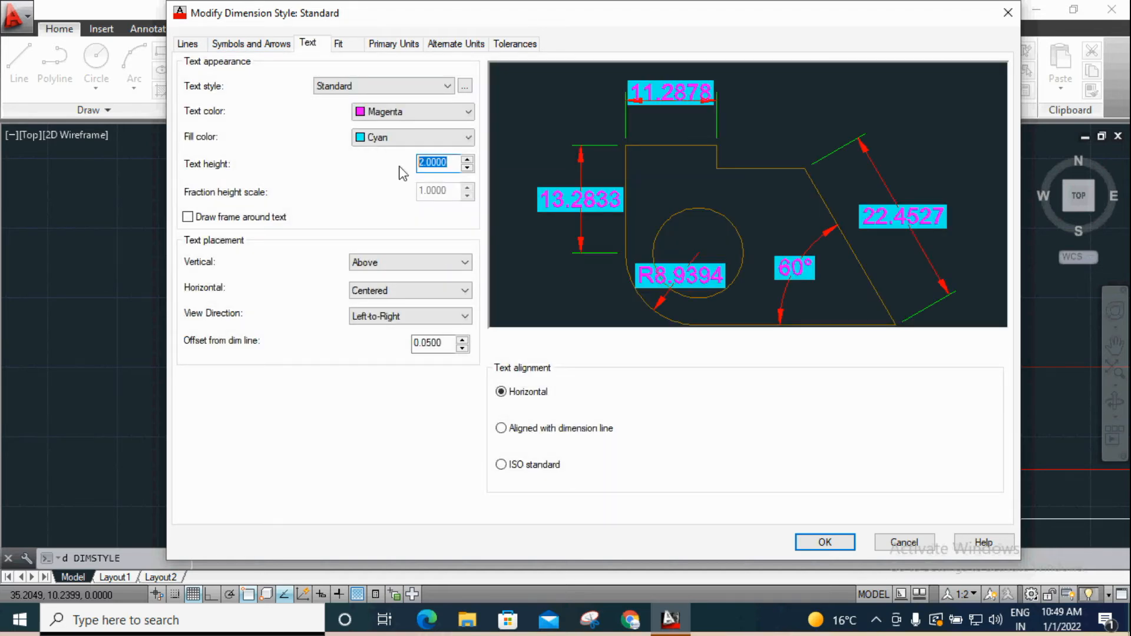
type("1")
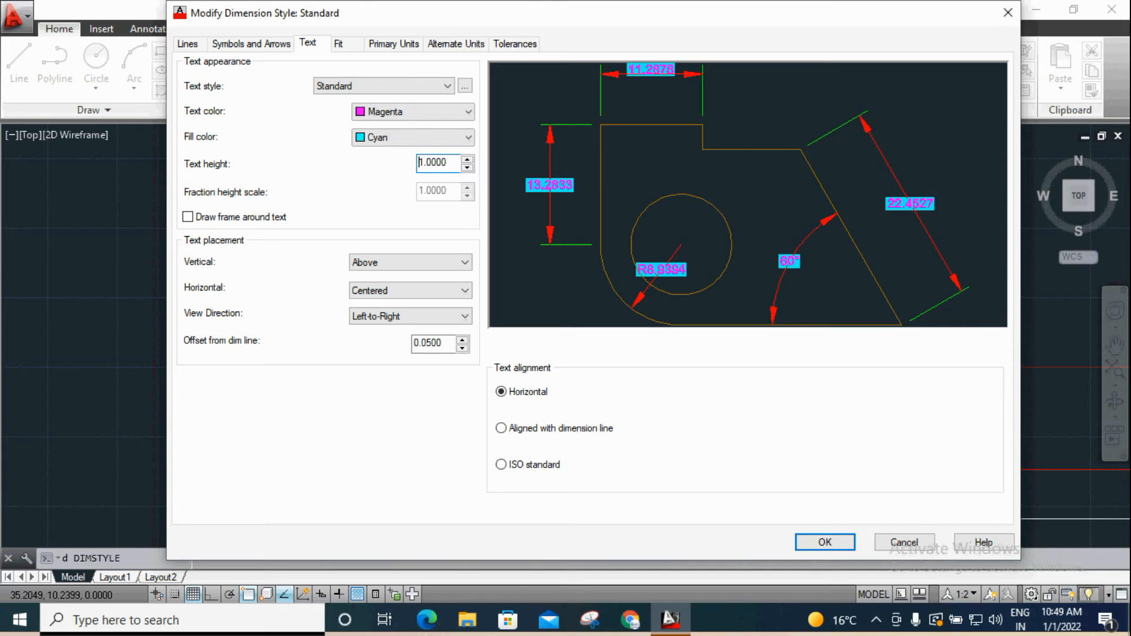
left_click(819, 542)
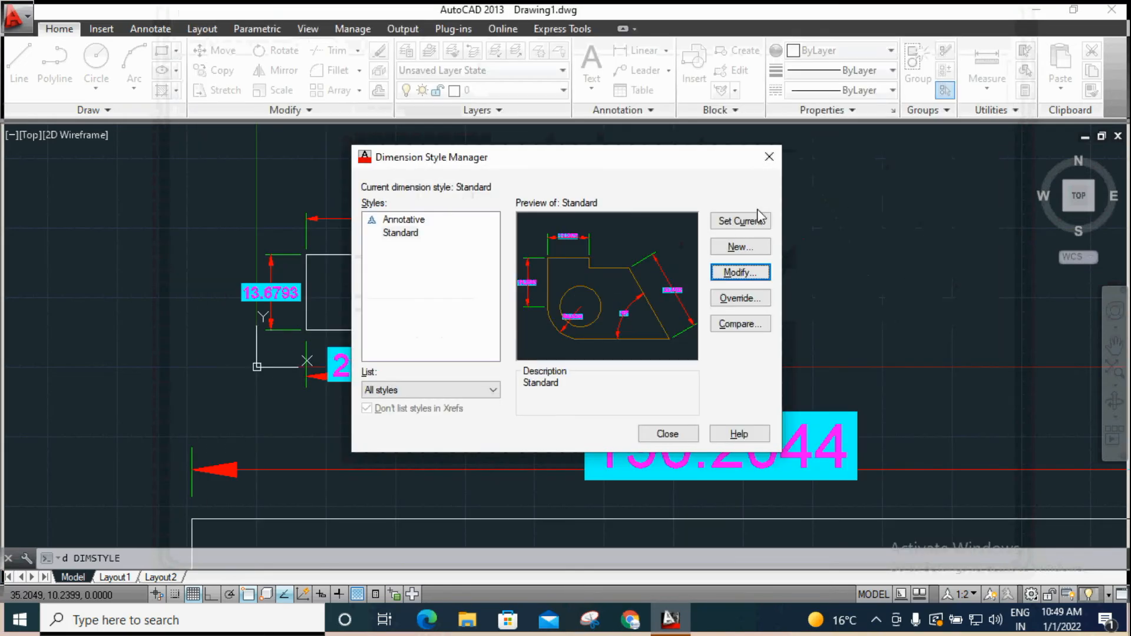
left_click(768, 156)
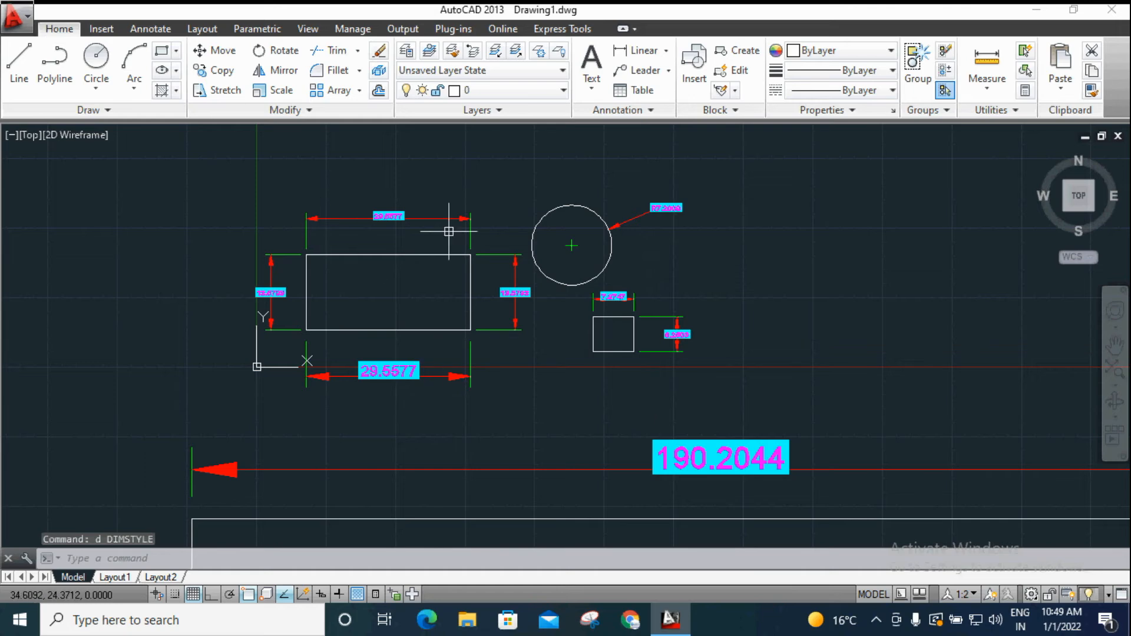
scroll(467, 327, "down", 4)
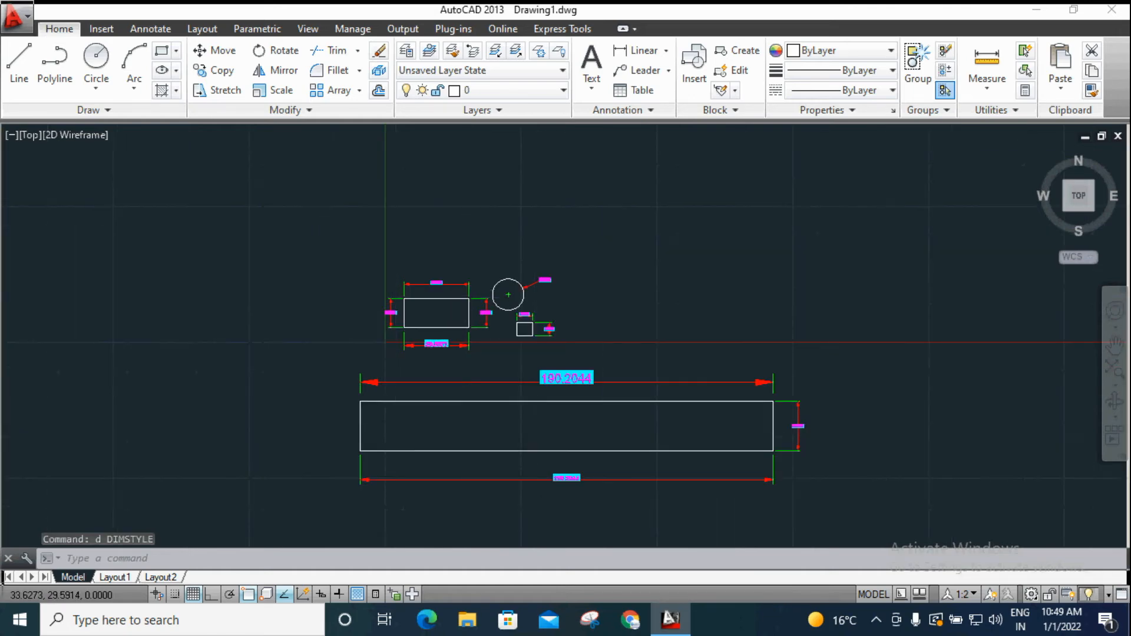
scroll(413, 285, "up", 8)
scroll(459, 272, "down", 4)
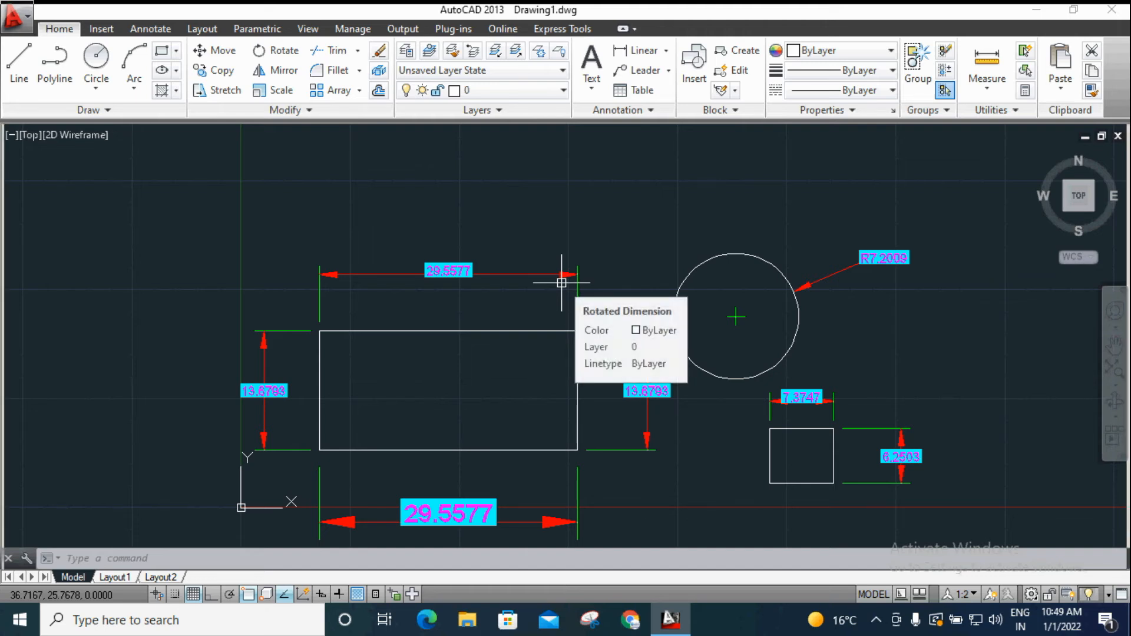
Step: Examine the Fit and Primary Units settings of the Standard dimension style, closing the style manager without changing anything
scroll(559, 283, "down", 4)
scroll(684, 460, "down", 3)
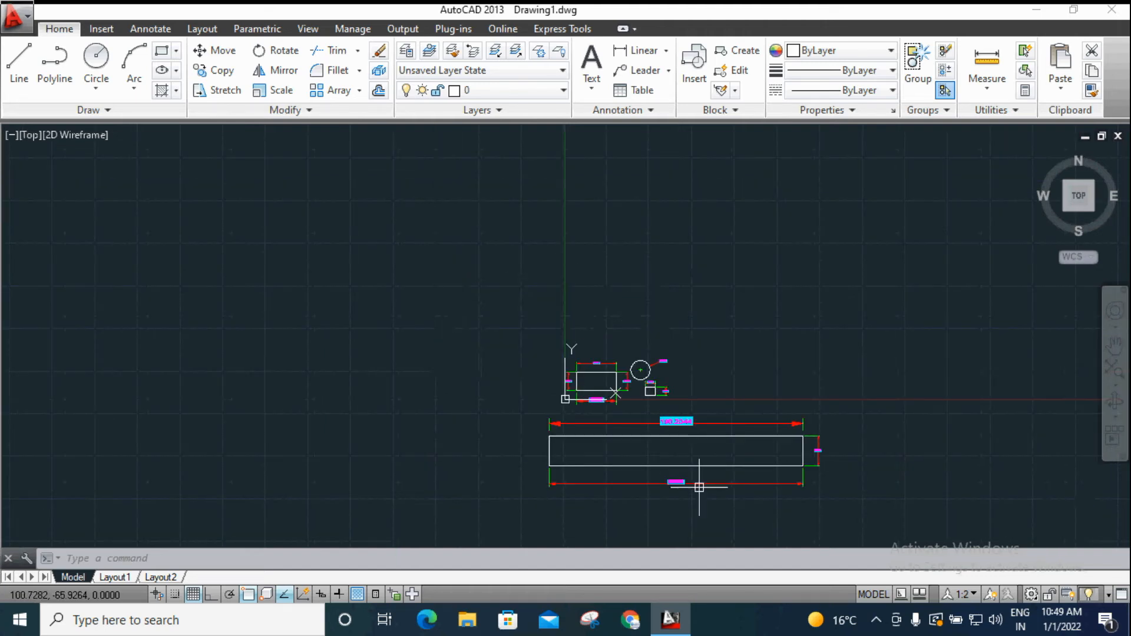
scroll(706, 484, "up", 3)
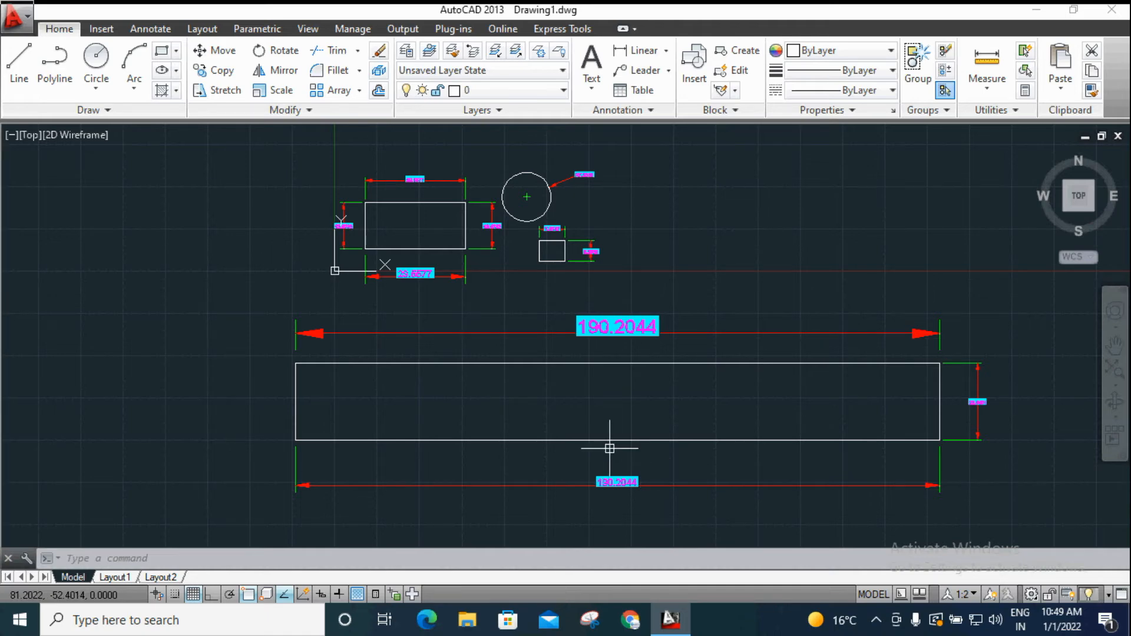
scroll(567, 406, "down", 2)
type("d")
key("Return")
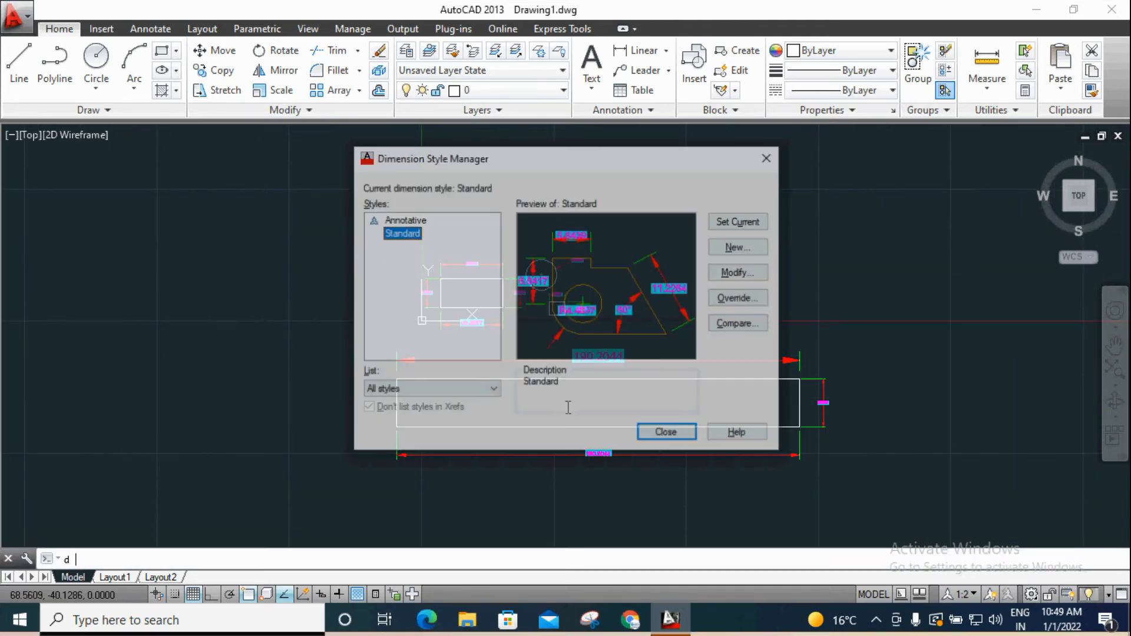
left_click(735, 274)
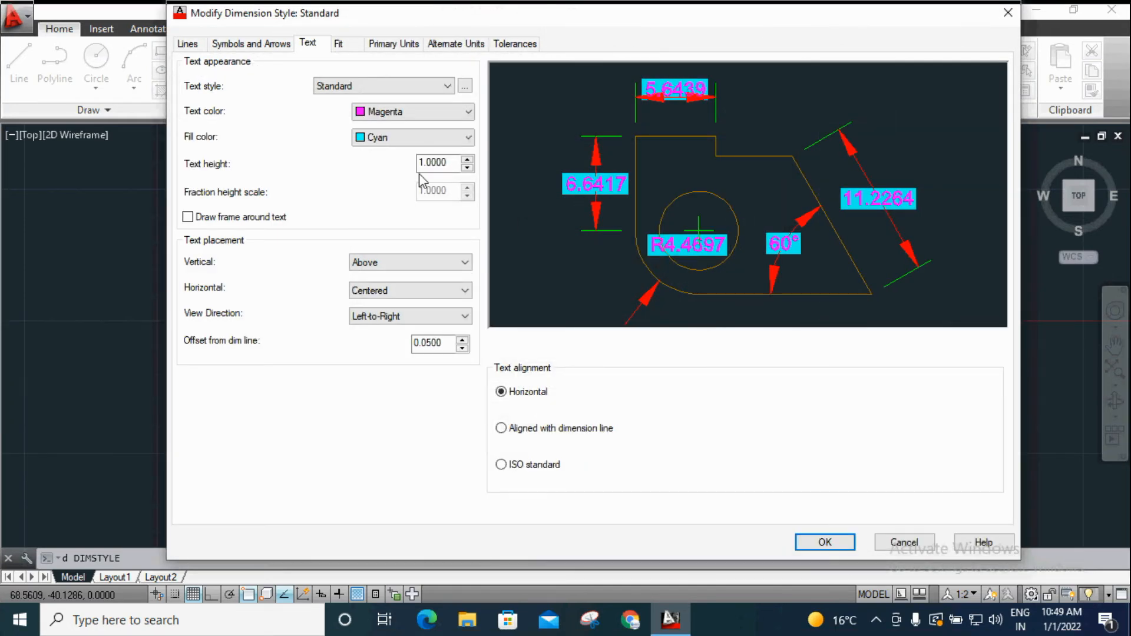
left_click(350, 44)
left_click(384, 43)
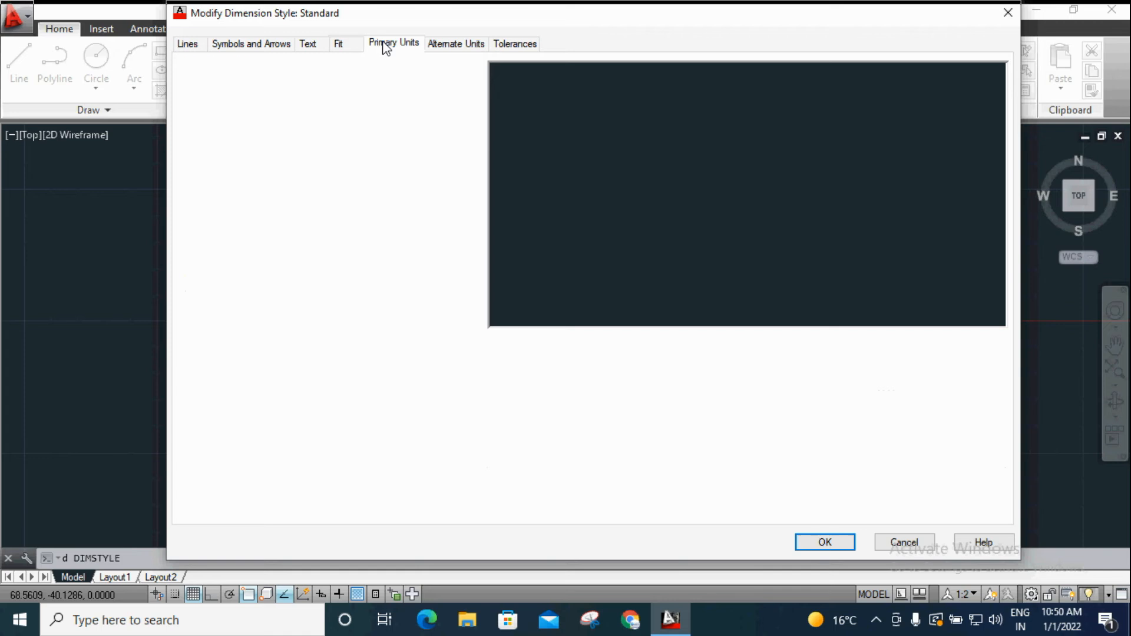
left_click(342, 45)
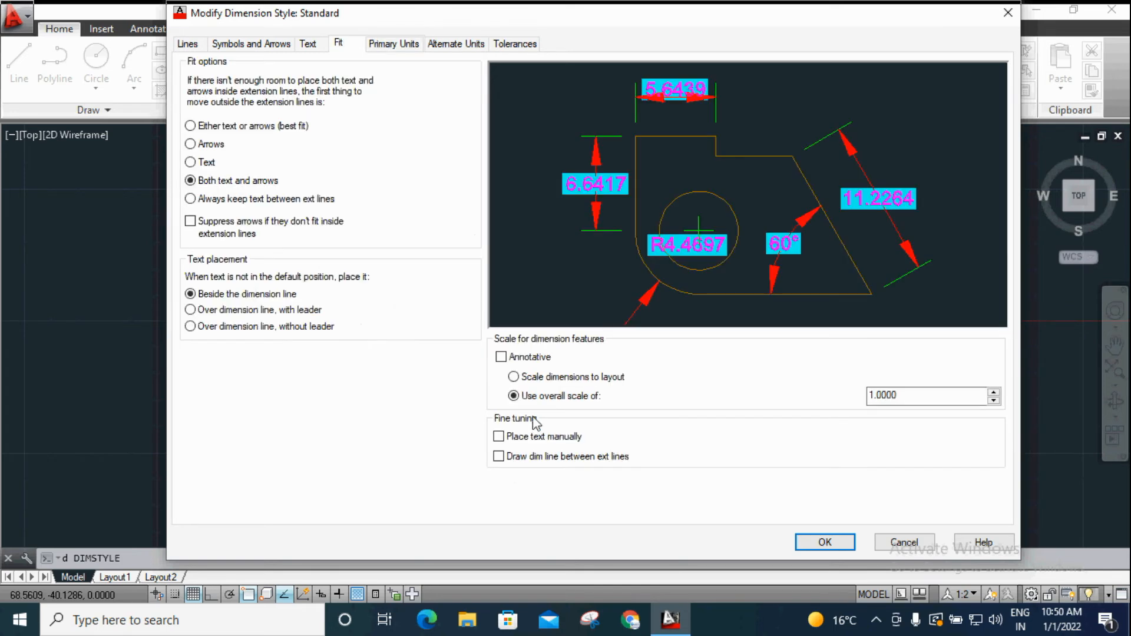
left_click(404, 45)
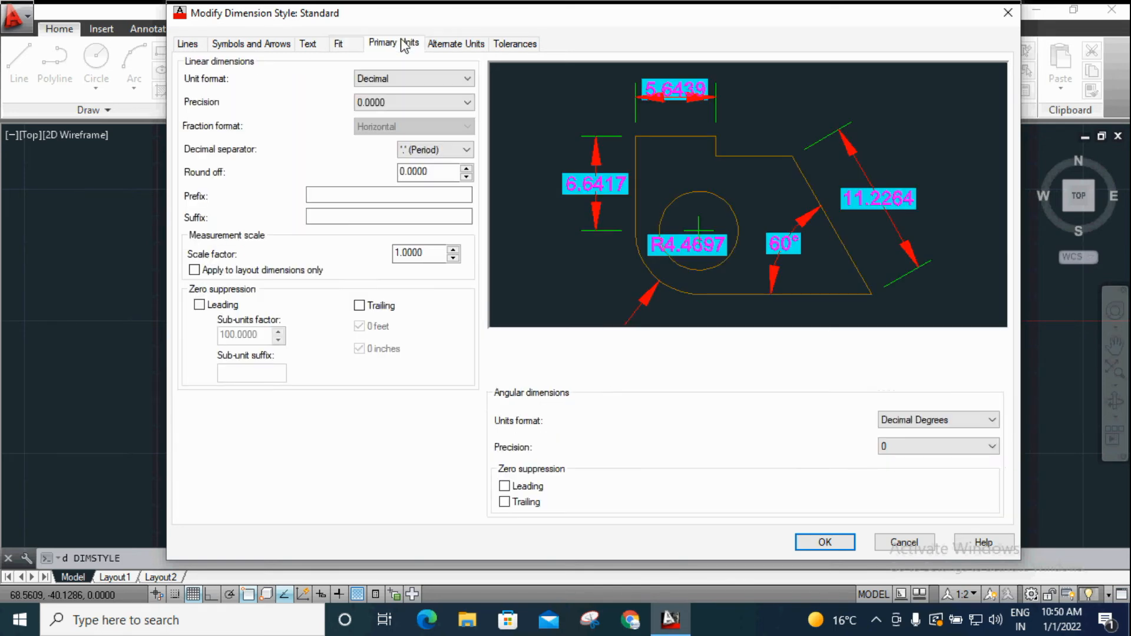
left_click(336, 46)
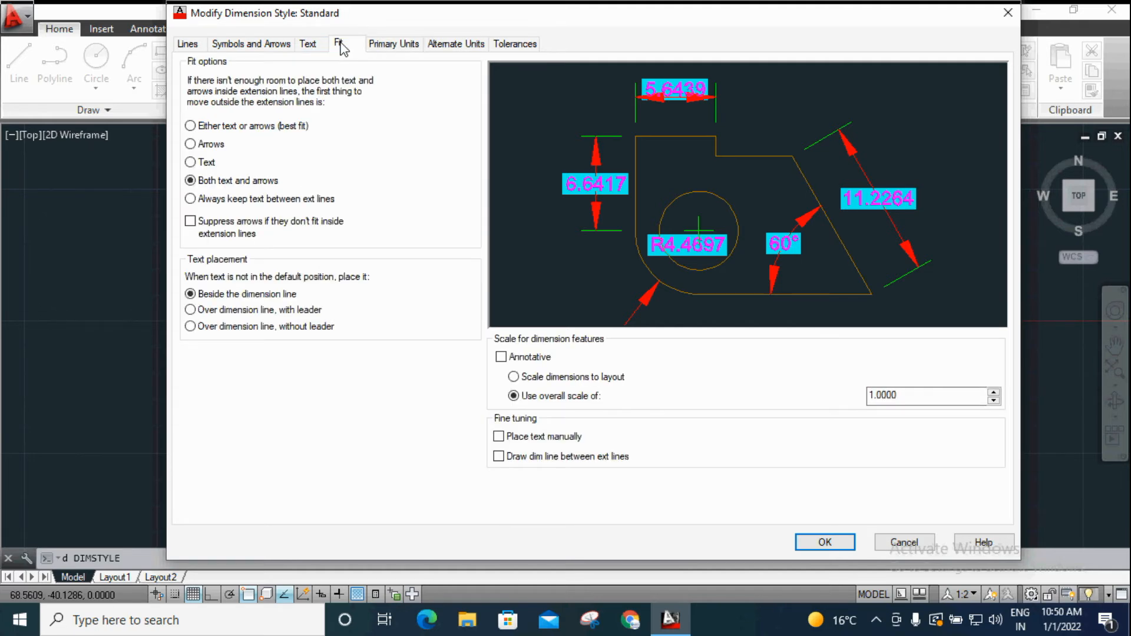
left_click(382, 44)
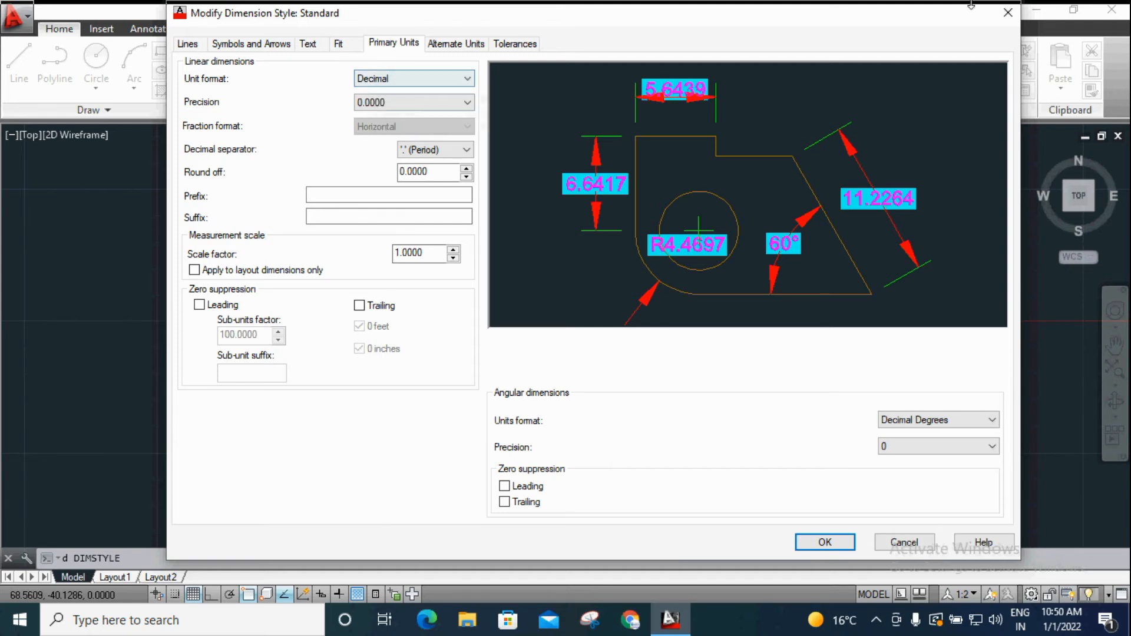
left_click(1006, 14)
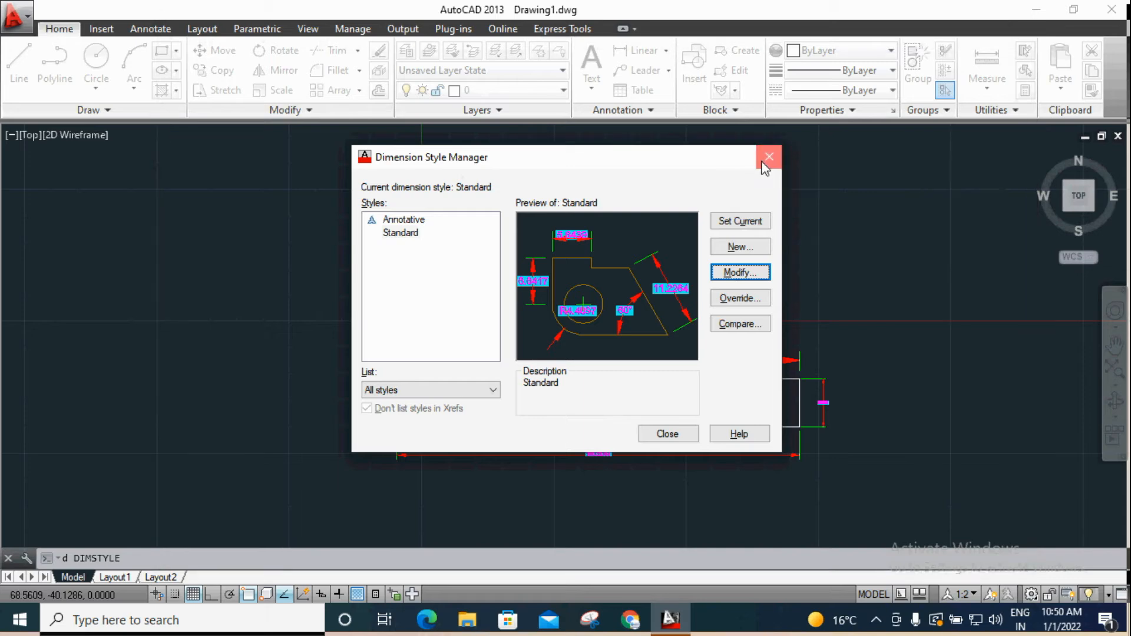
left_click(769, 157)
Step: In the drawing units, keep the length type Decimal and set the length precision to 0.0
type("u")
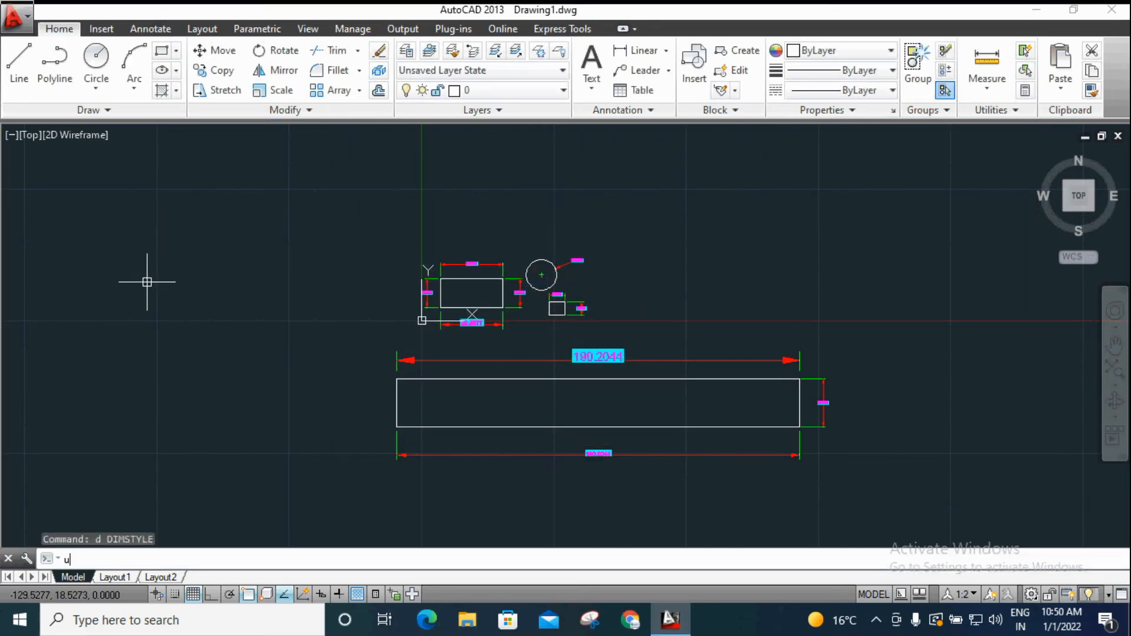
type("n")
key("Return")
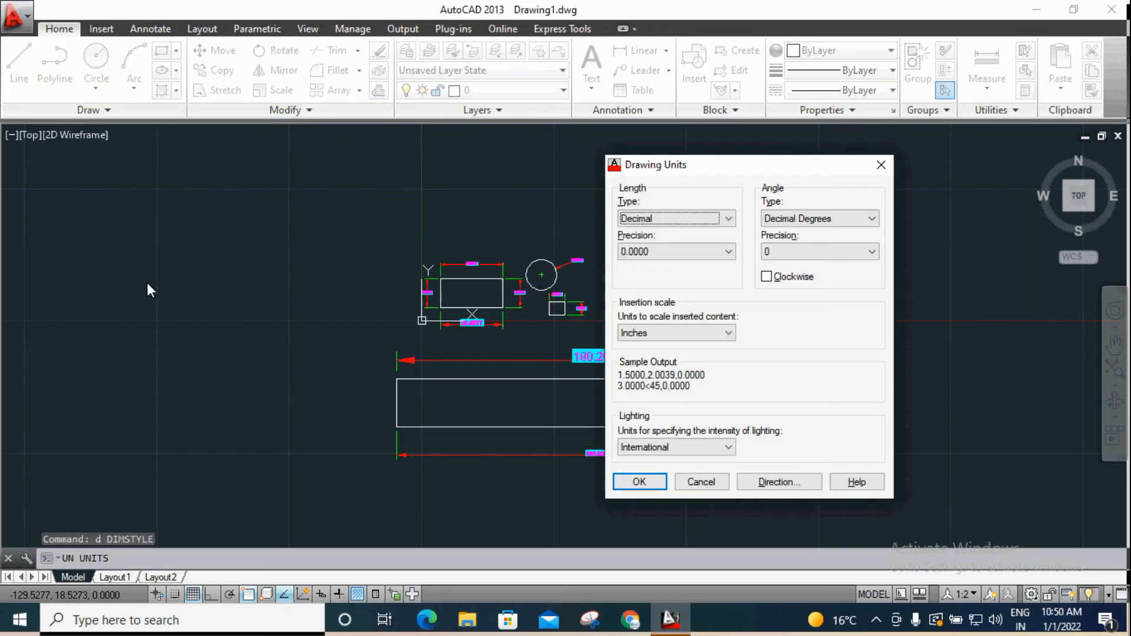
left_click(729, 219)
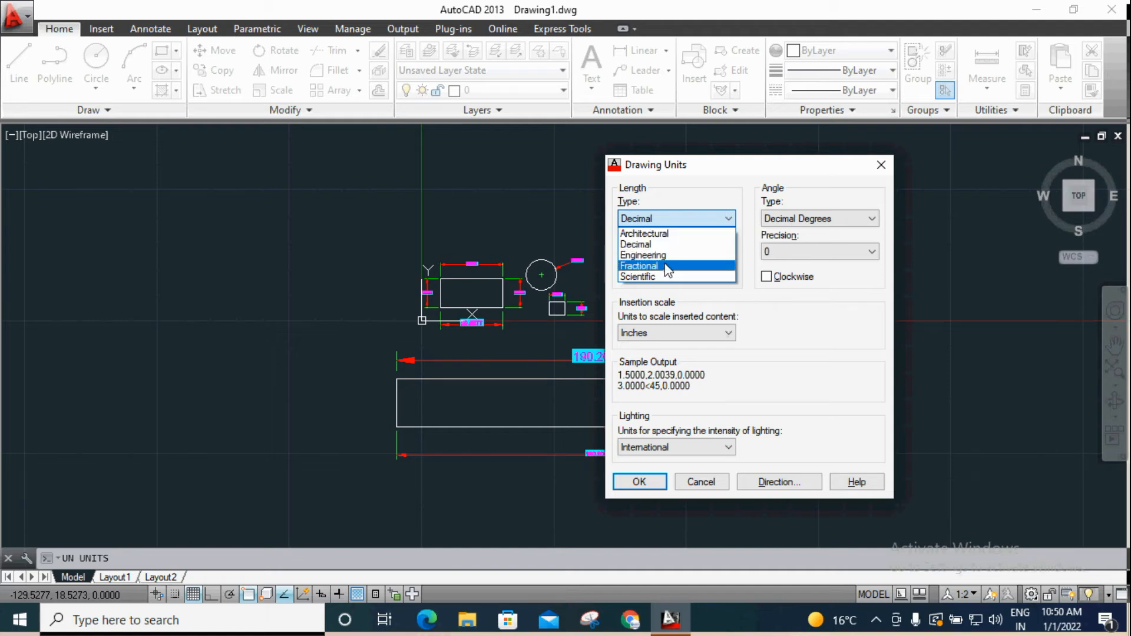
left_click(676, 244)
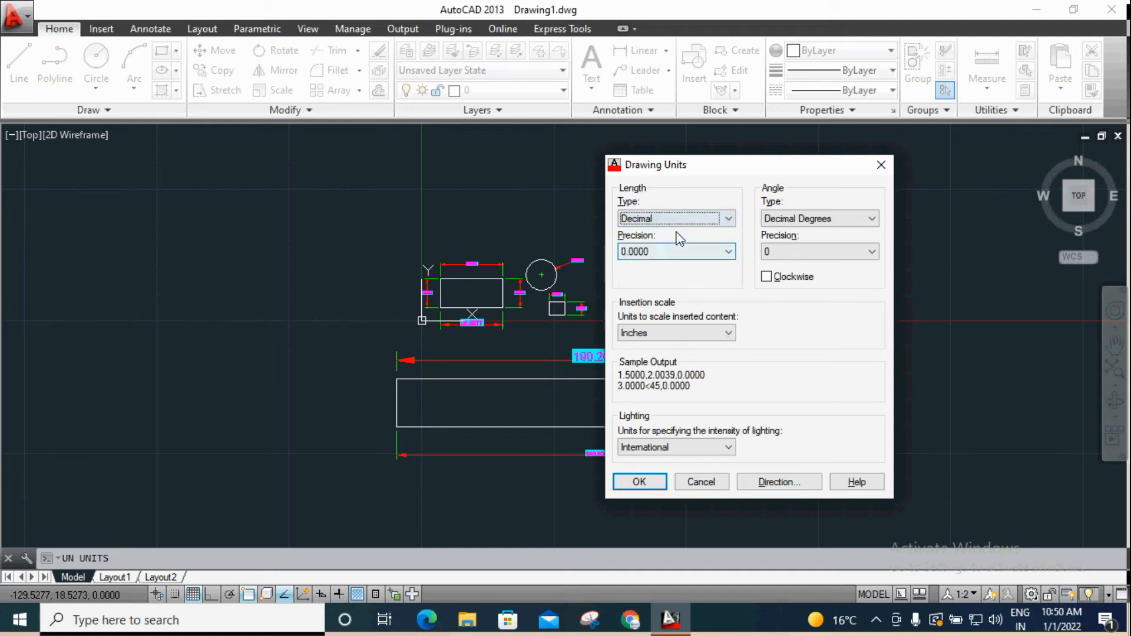
left_click(729, 252)
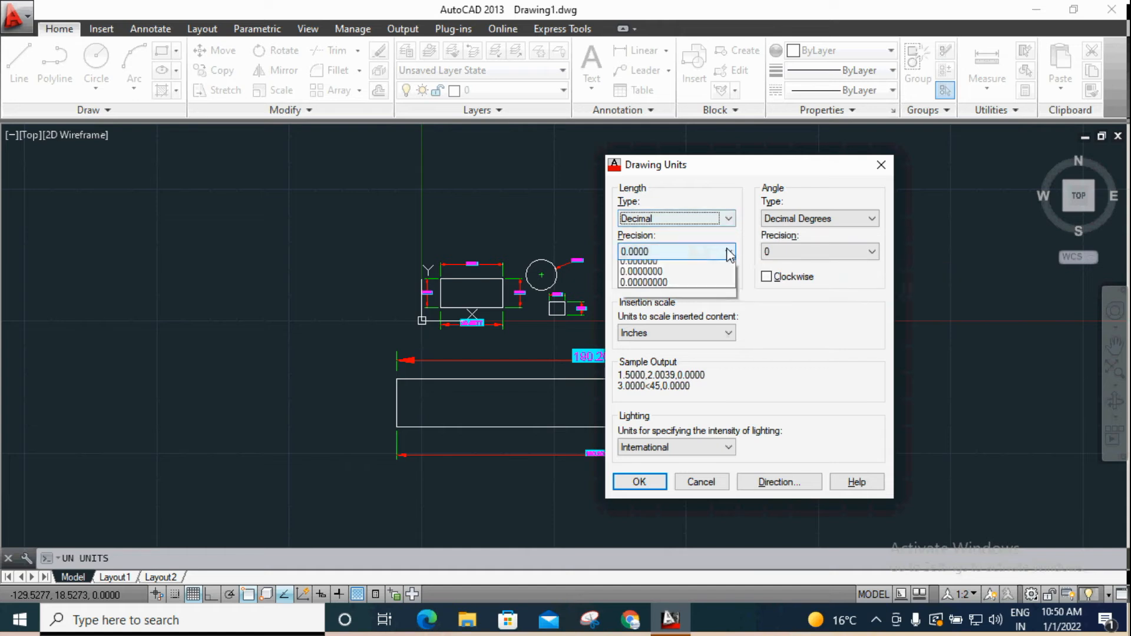
left_click(669, 281)
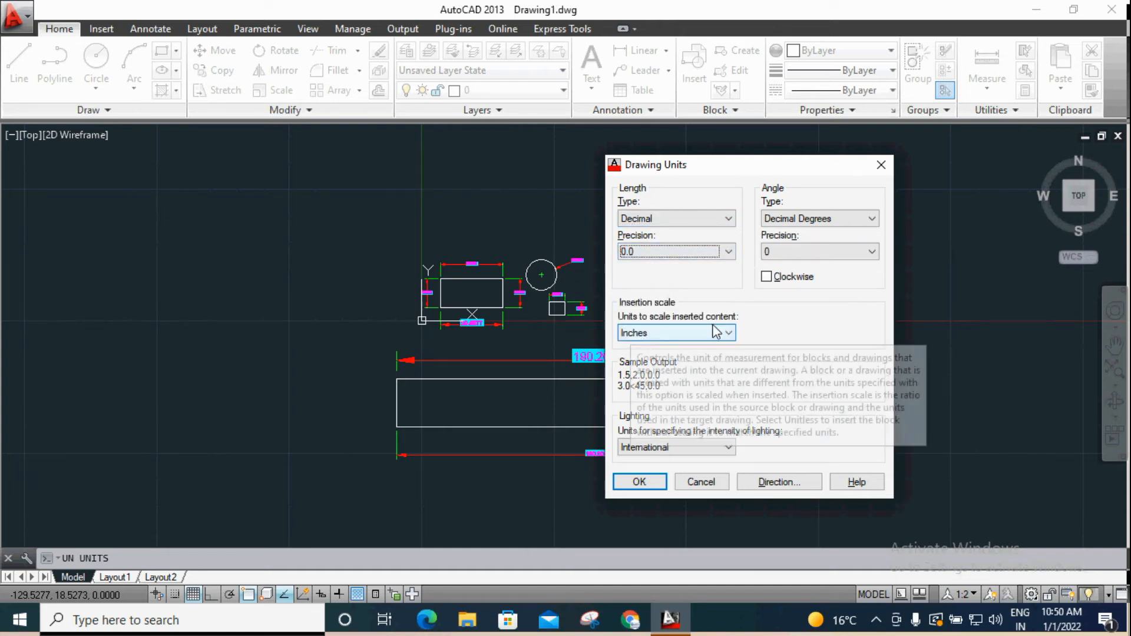
Step: Set the insertion scale units to Millimeters and apply the drawing units settings
left_click(729, 334)
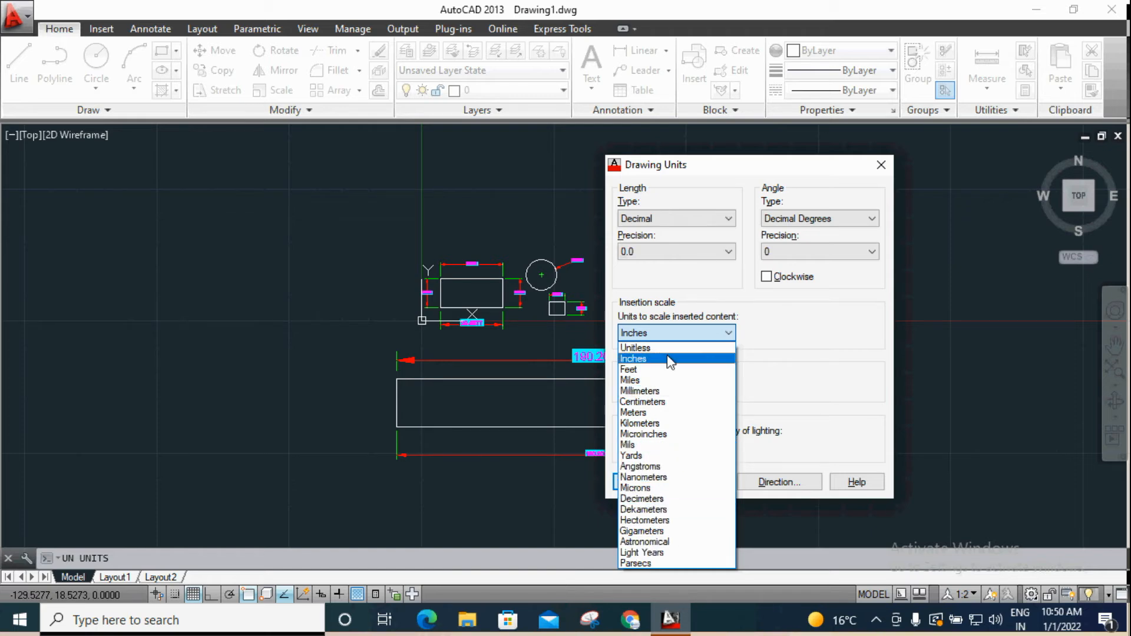
left_click(718, 331)
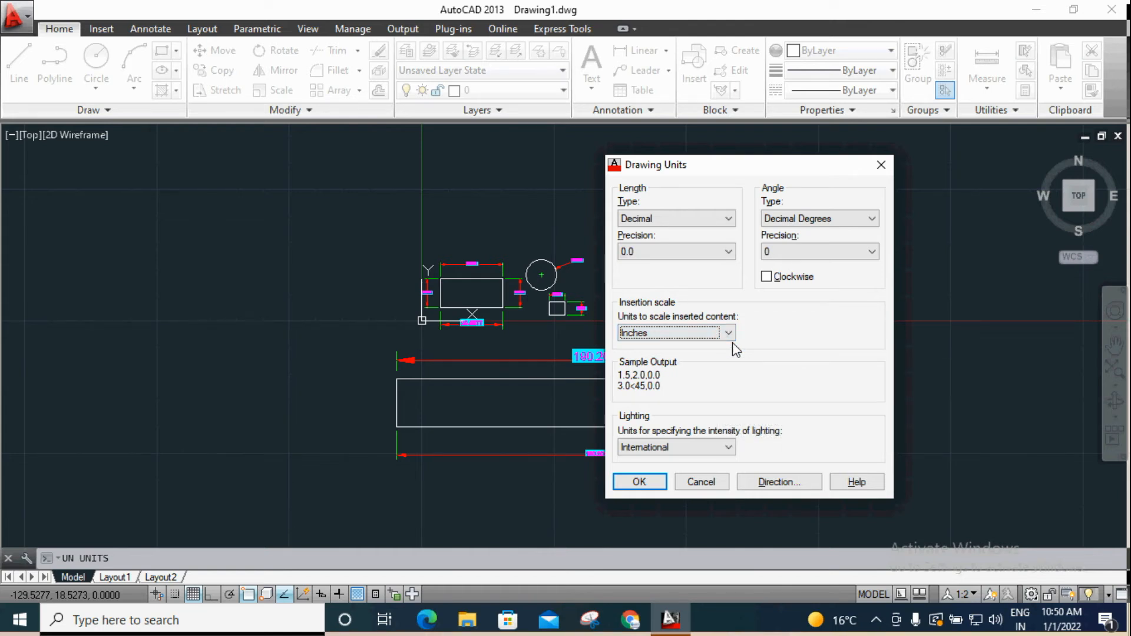
left_click(727, 333)
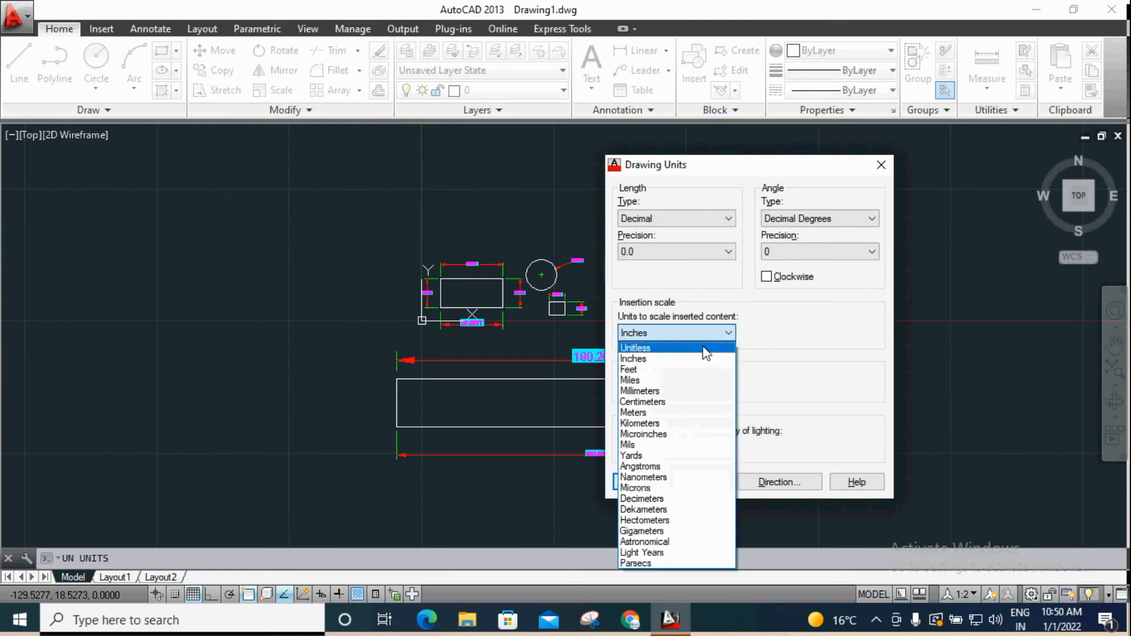
left_click(671, 392)
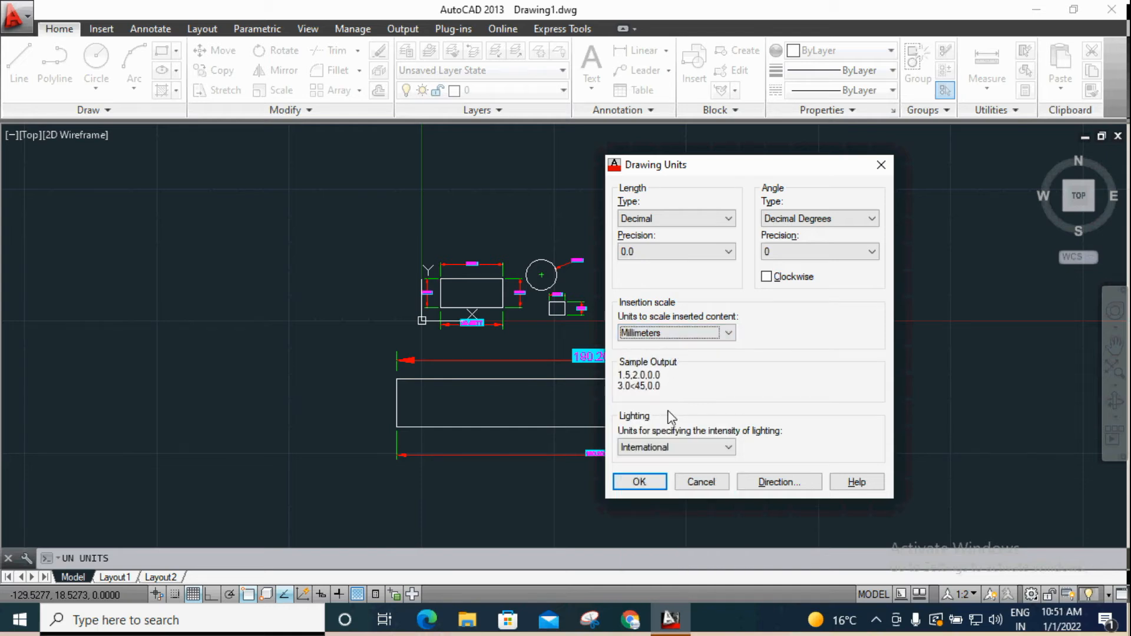
left_click(639, 481)
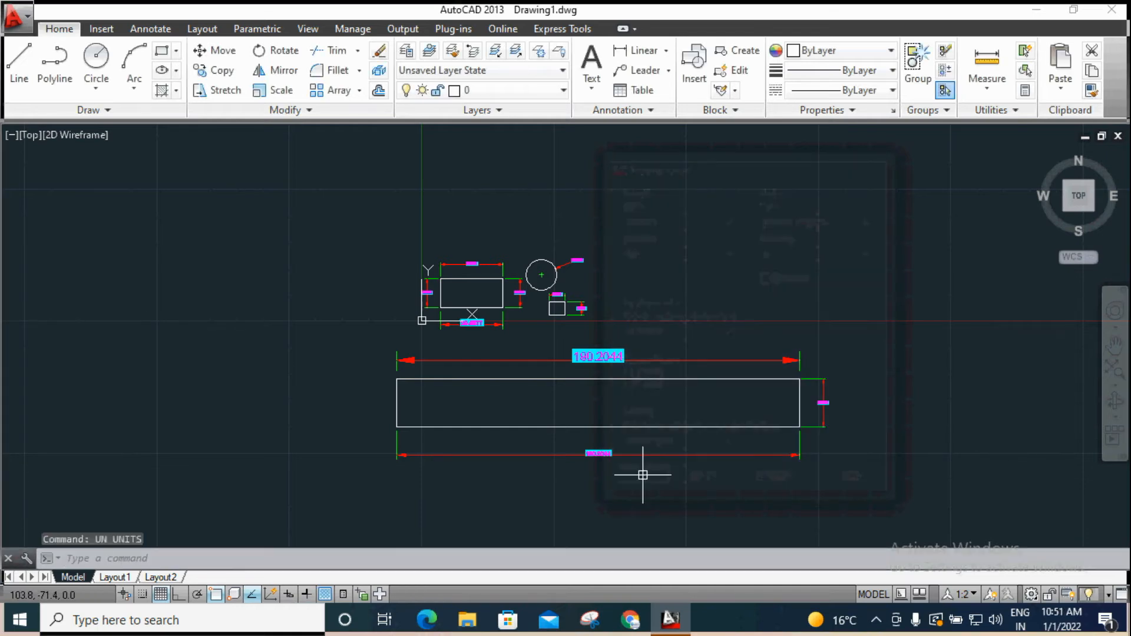
scroll(554, 494, "down", 1)
left_click(19, 62)
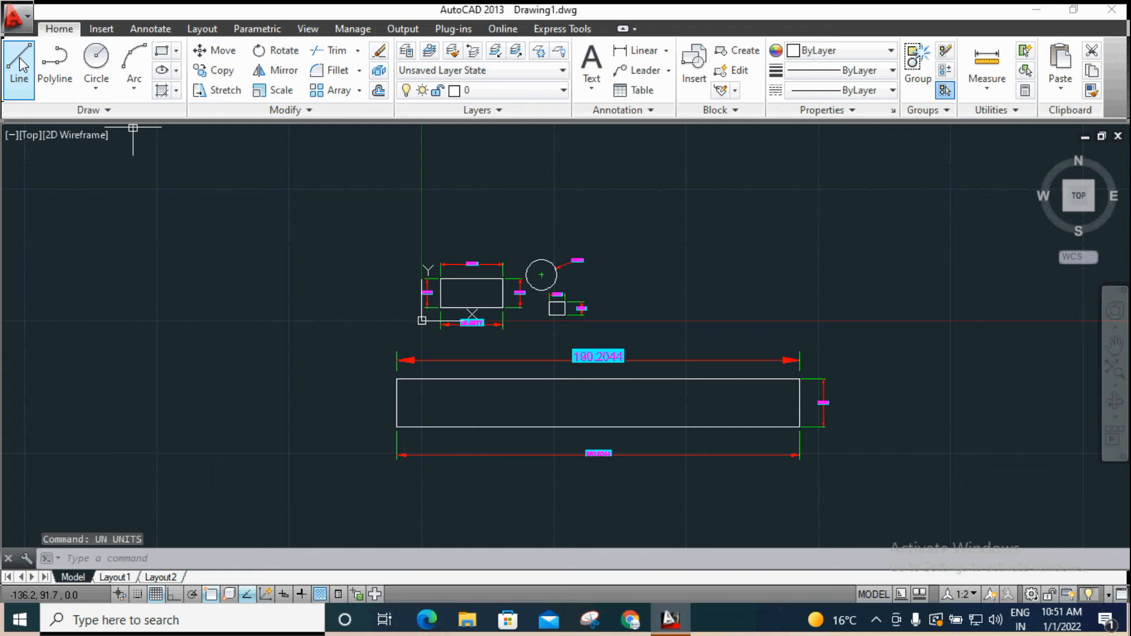
left_click(72, 284)
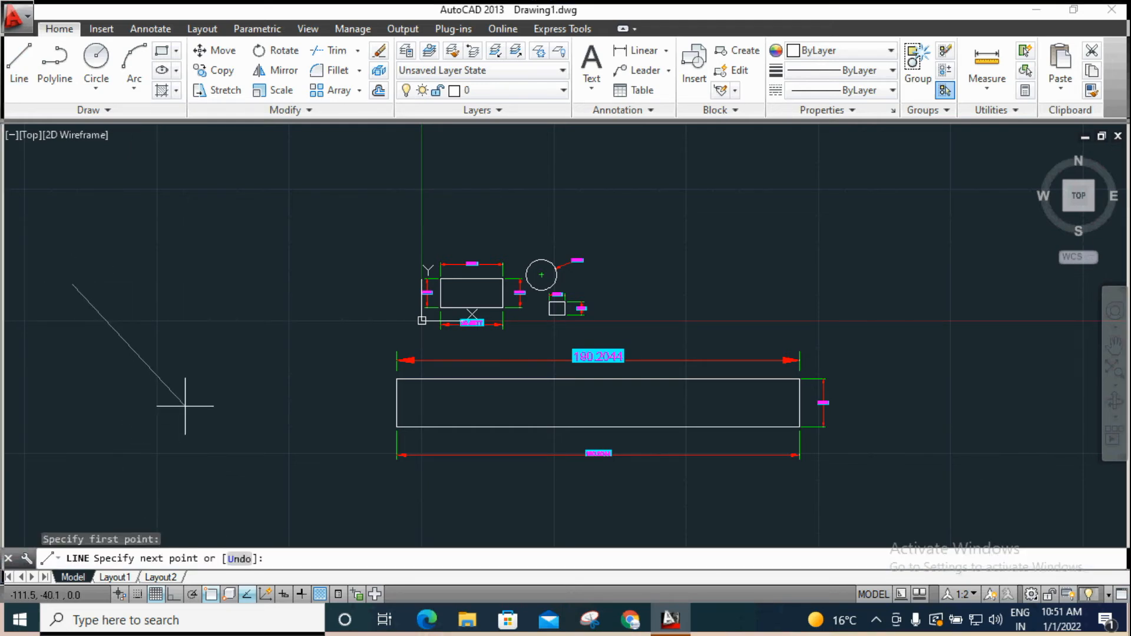
key("Escape")
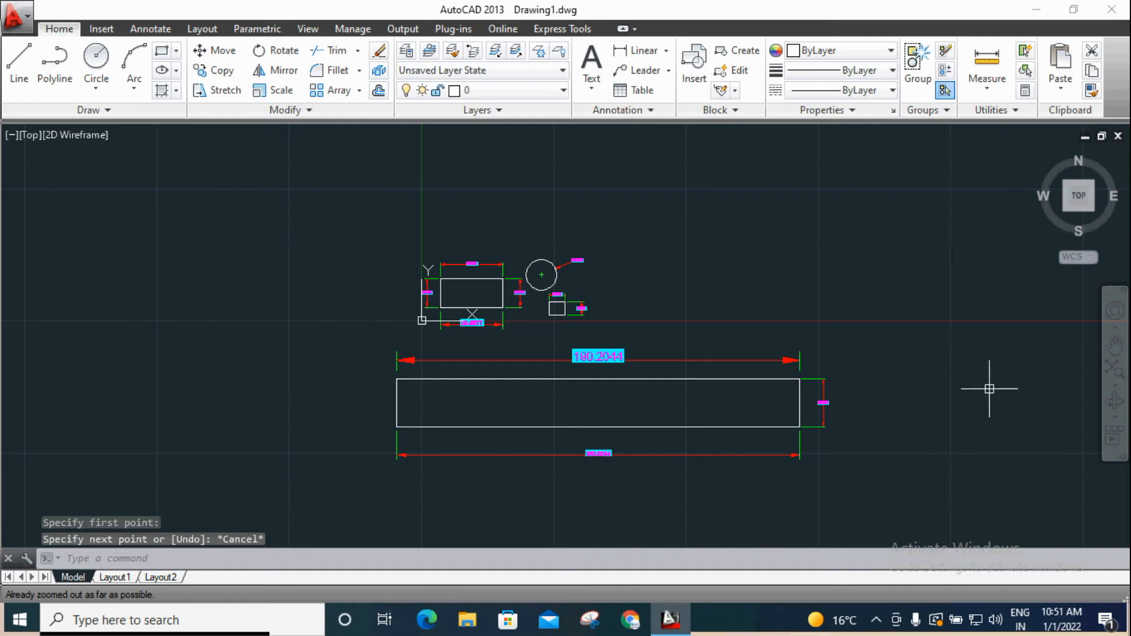
scroll(872, 353, "up", 2)
scroll(646, 323, "down", 2)
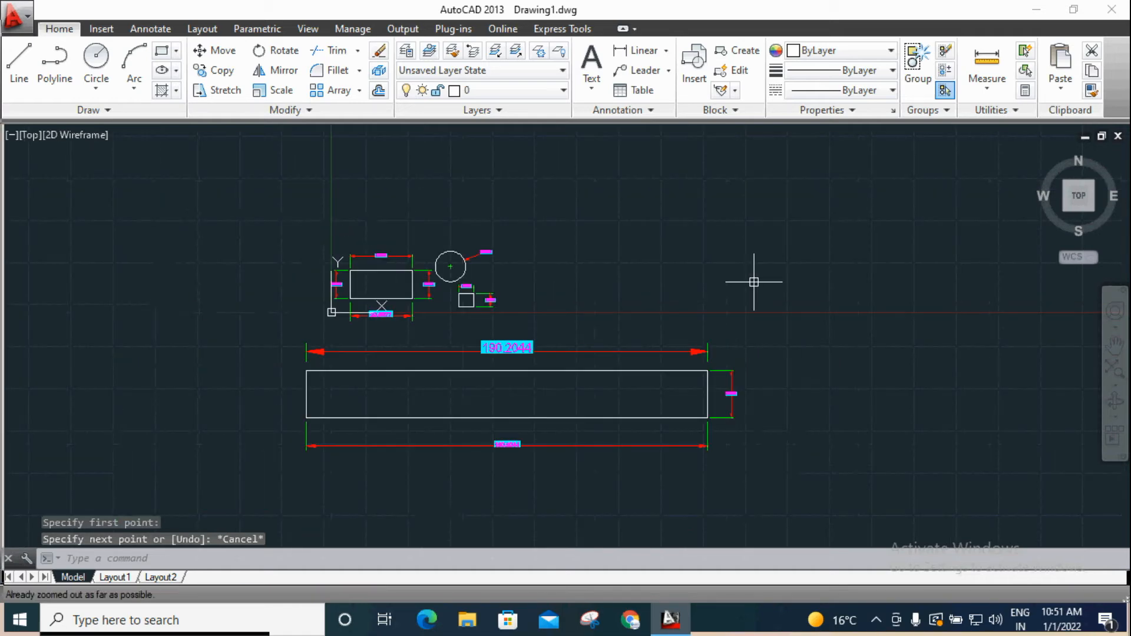
Step: Change the insertion scale in the drawing units to Inches and apply it
type("un")
key("Return")
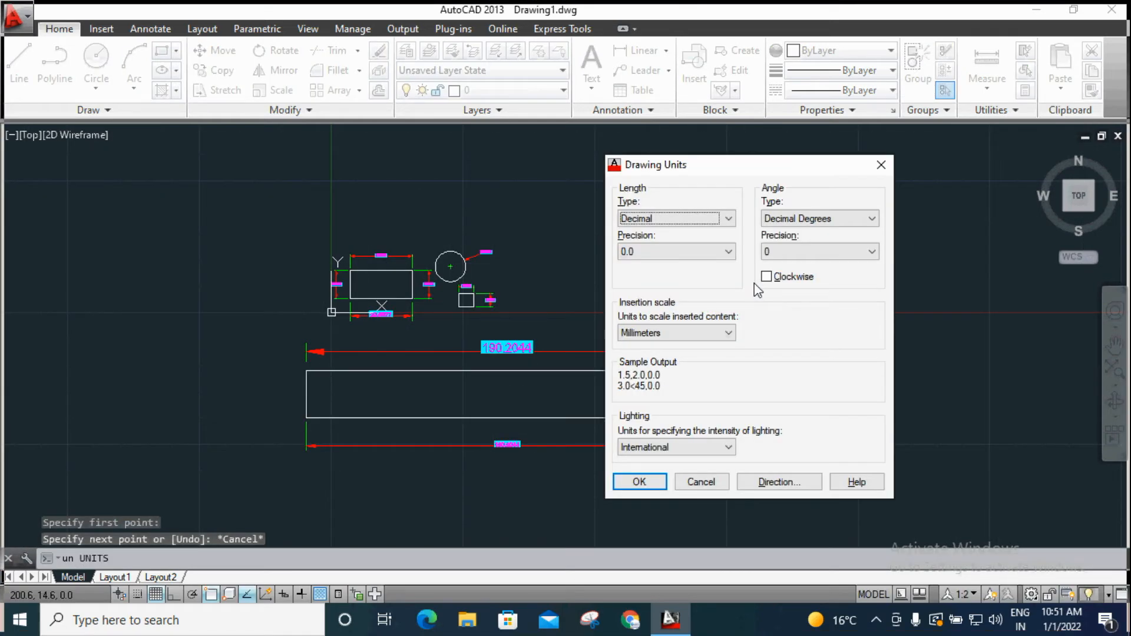
left_click(717, 332)
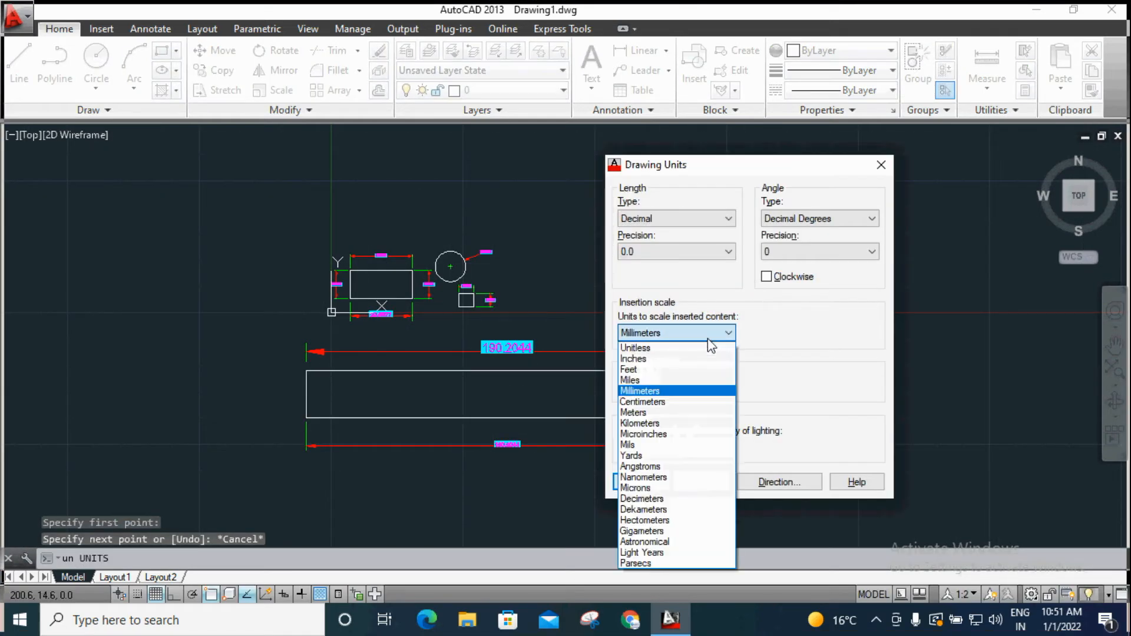
left_click(676, 359)
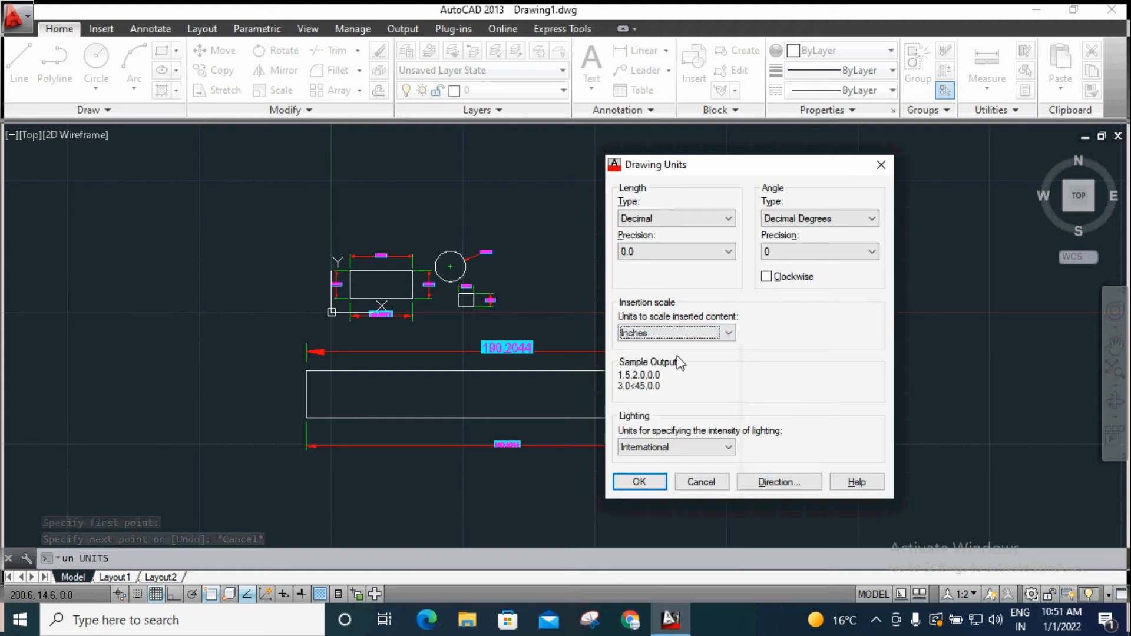
left_click(624, 482)
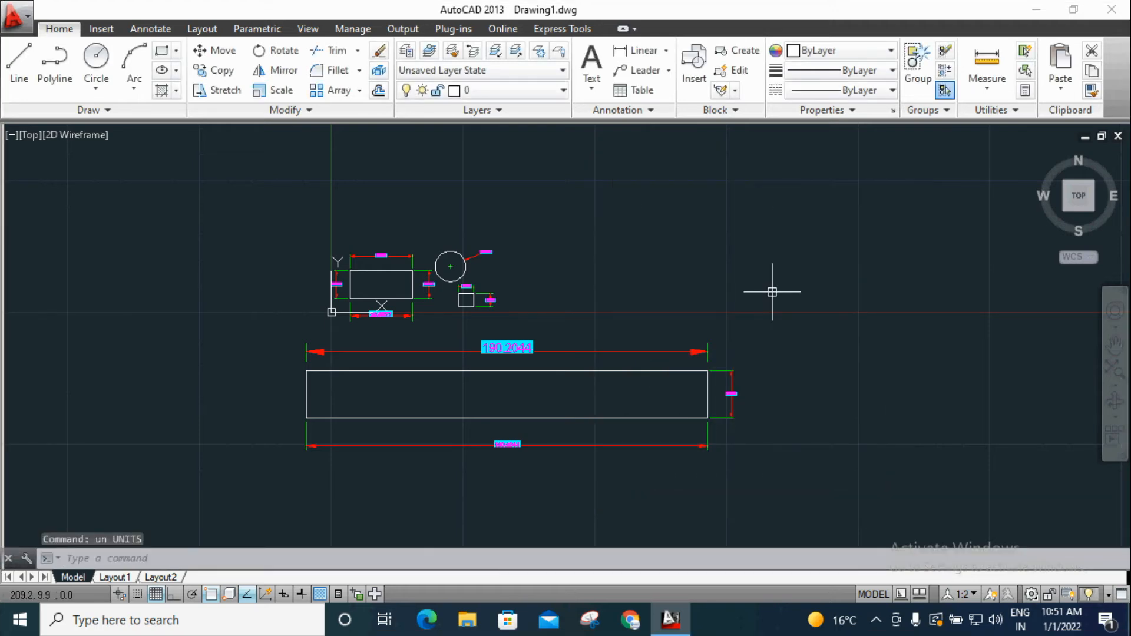
Step: Try the Architectural unit format in the Standard dimension style's primary units, return it to Decimal and close the style manager without applying
type("d")
key("Return")
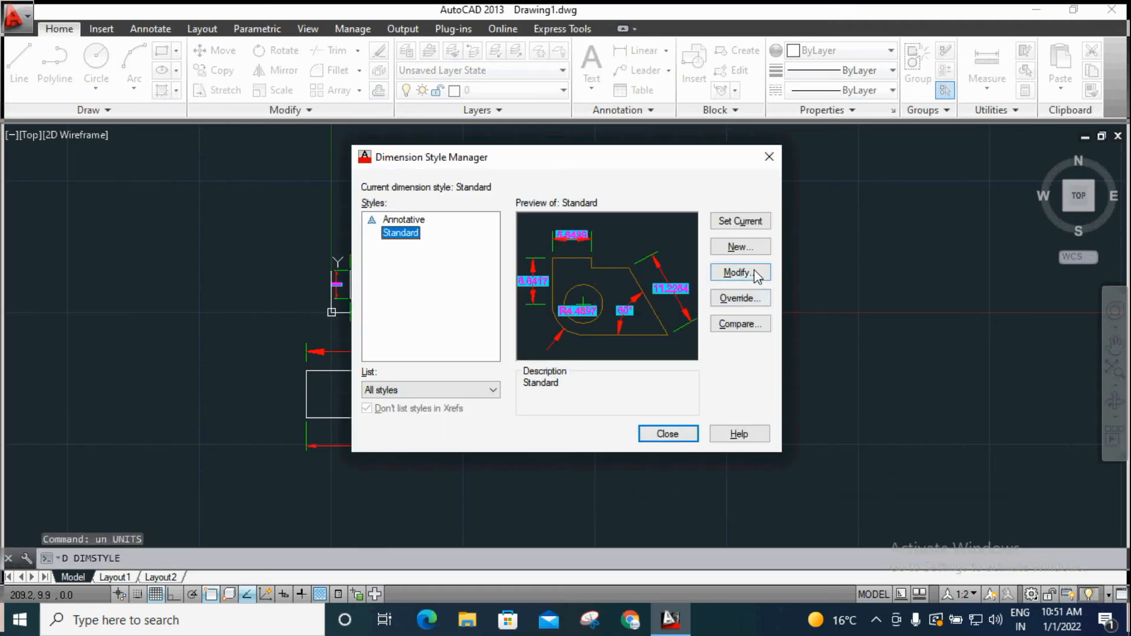
left_click(755, 275)
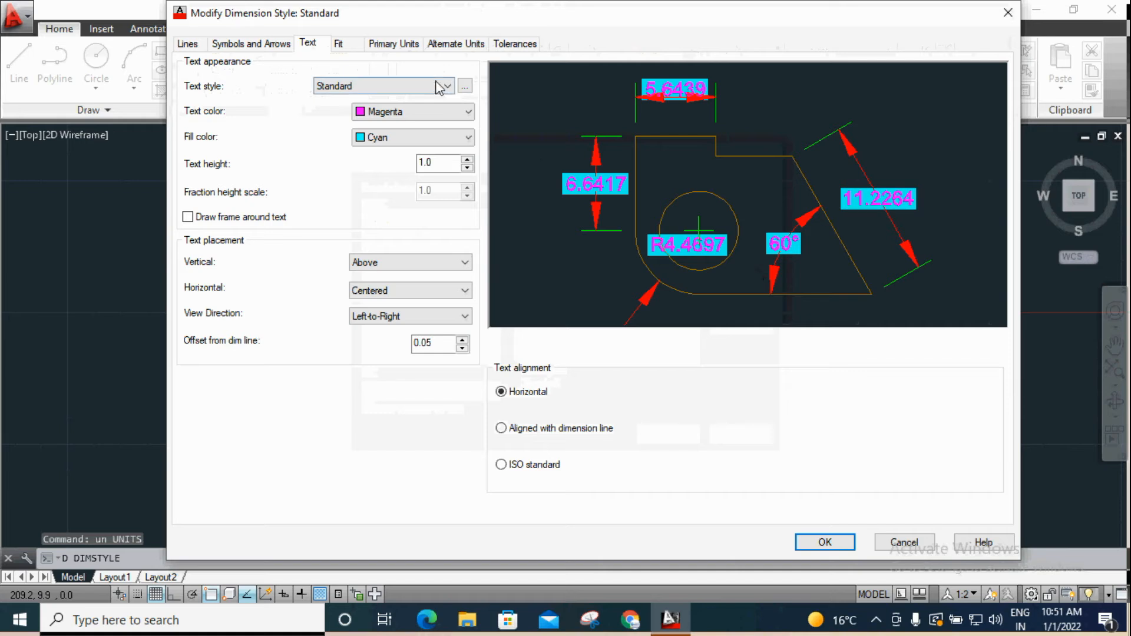
left_click(386, 45)
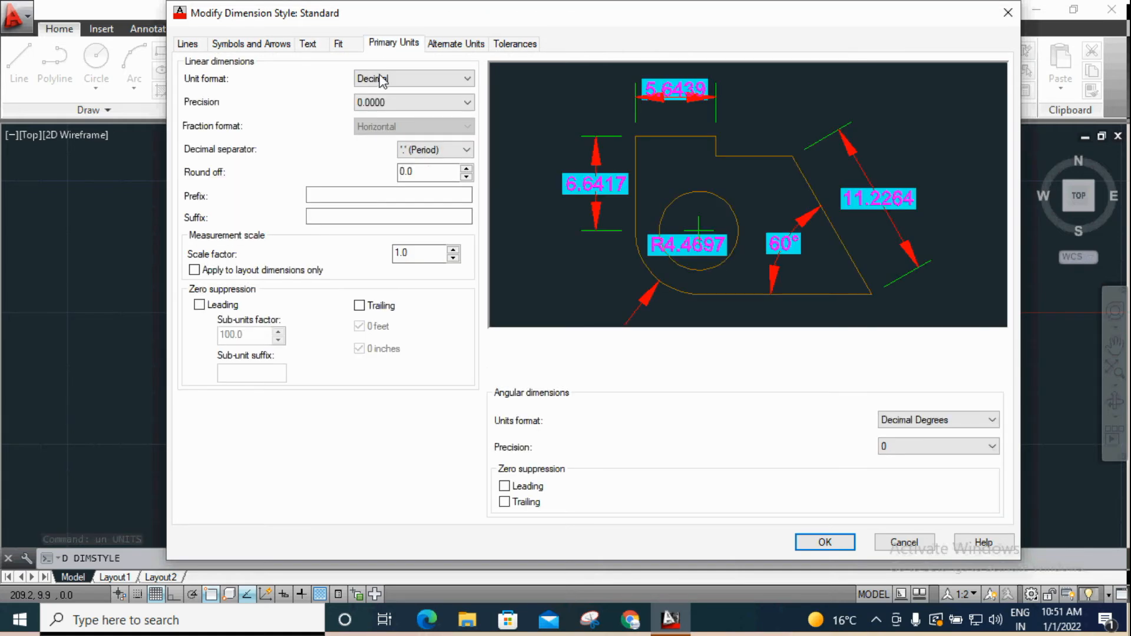
left_click(382, 83)
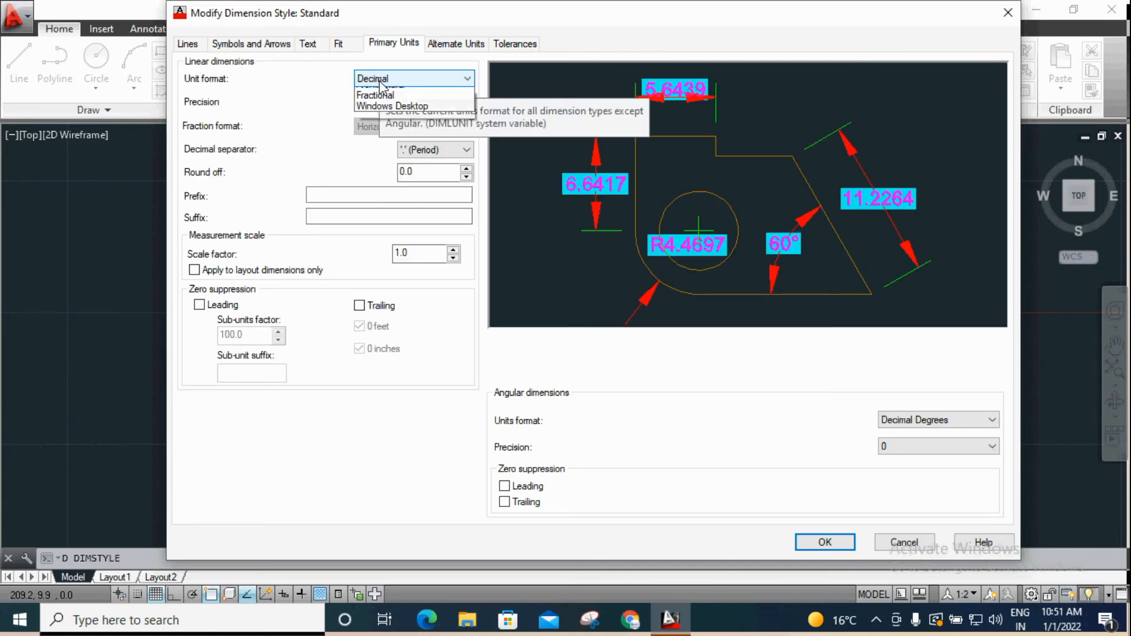
left_click(373, 125)
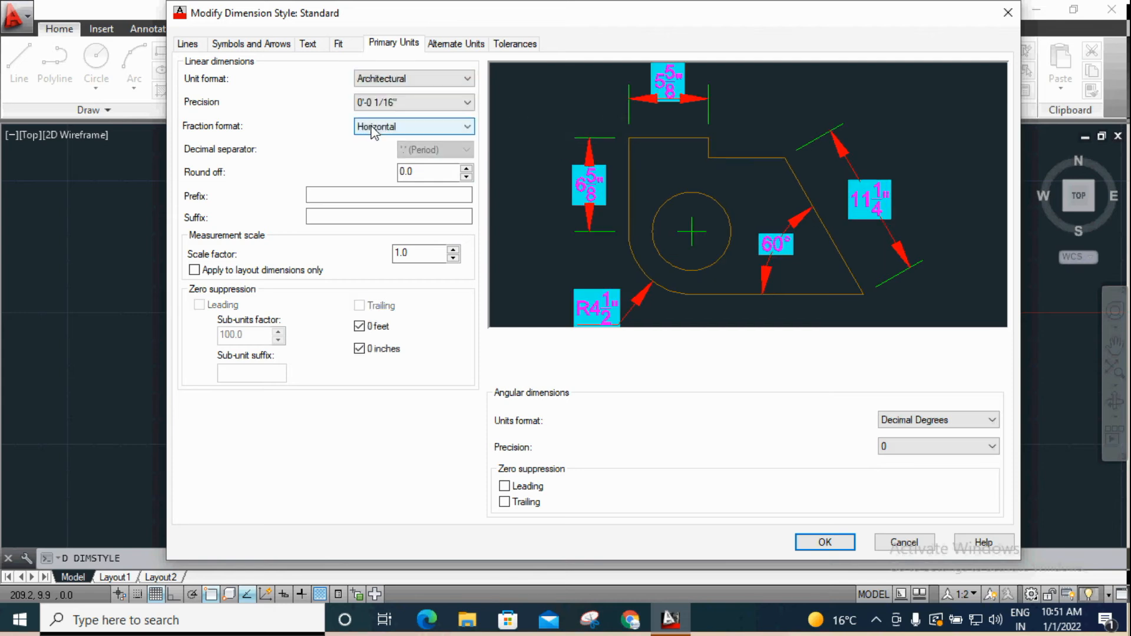
left_click(388, 81)
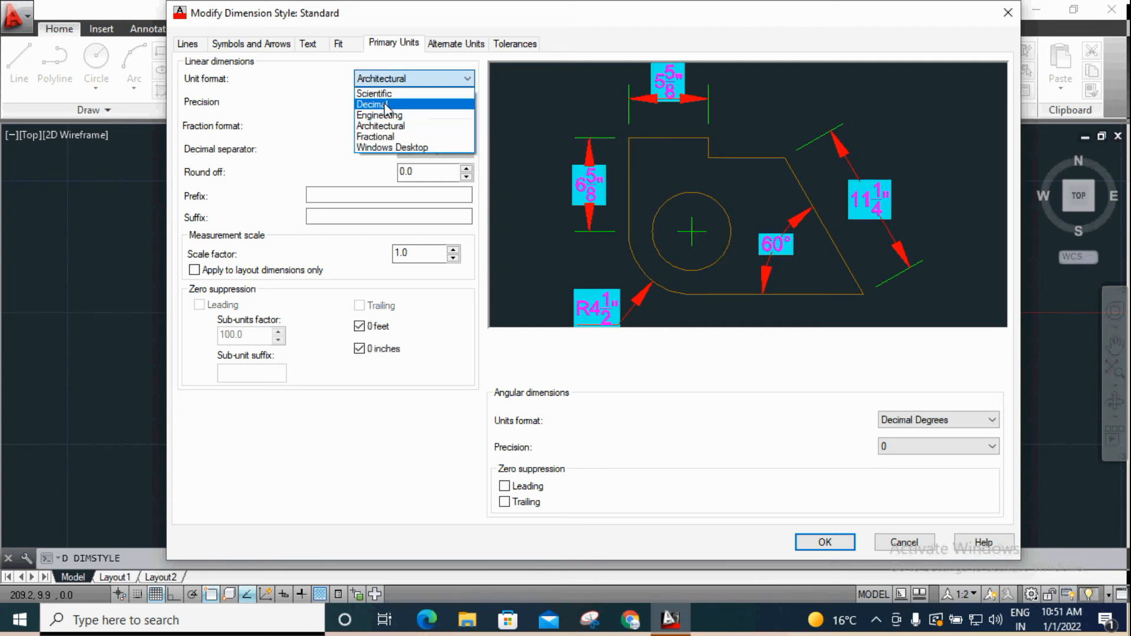
left_click(383, 104)
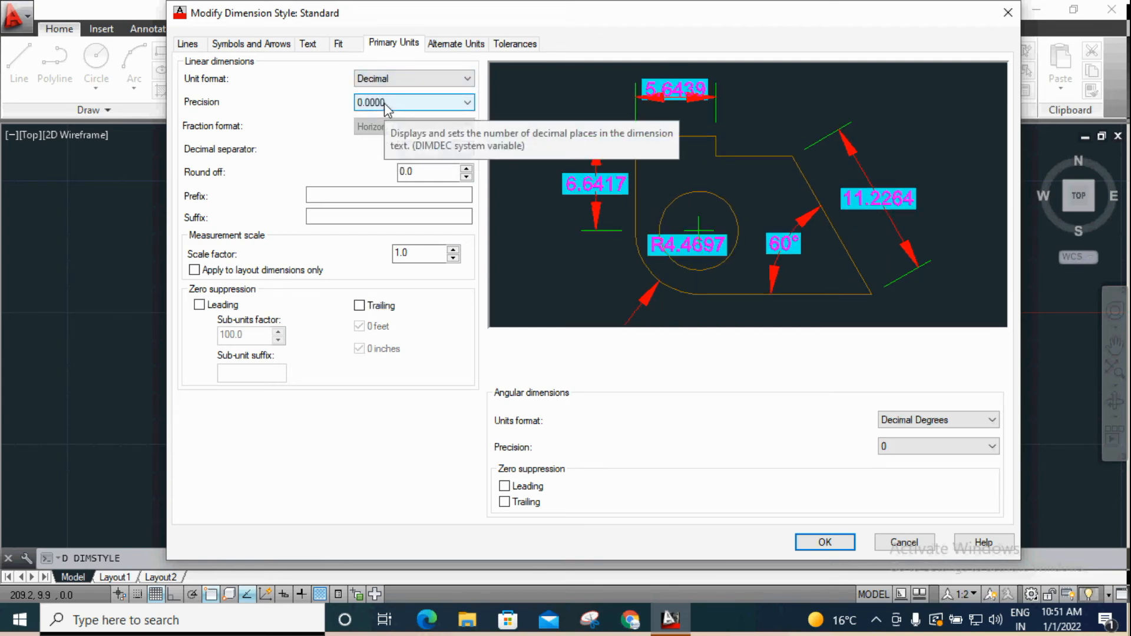
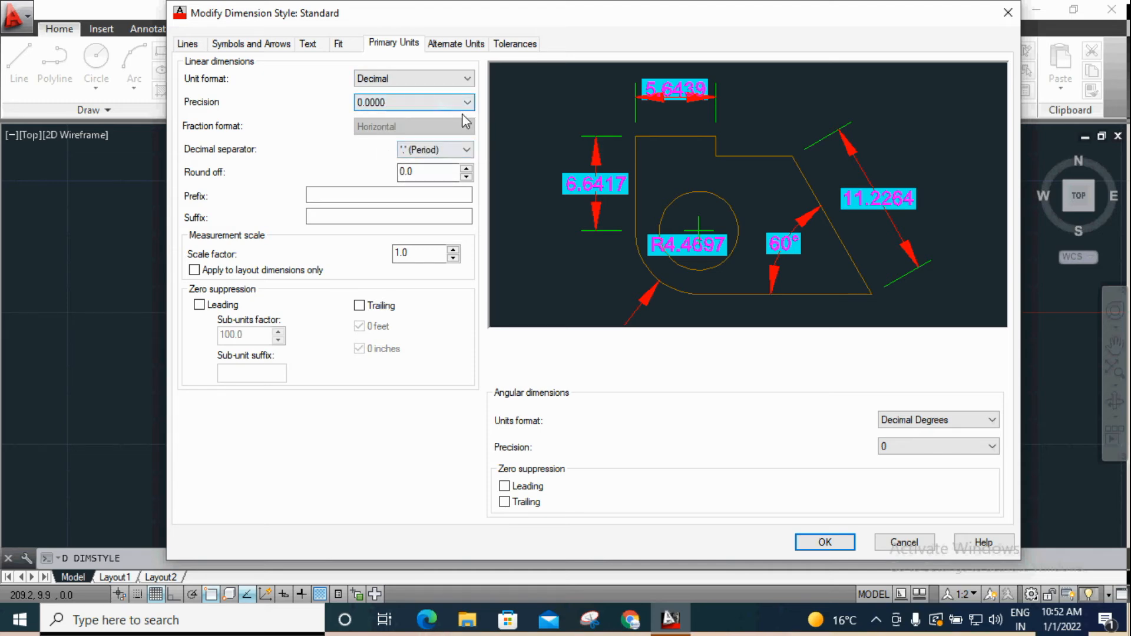
left_click(1015, 14)
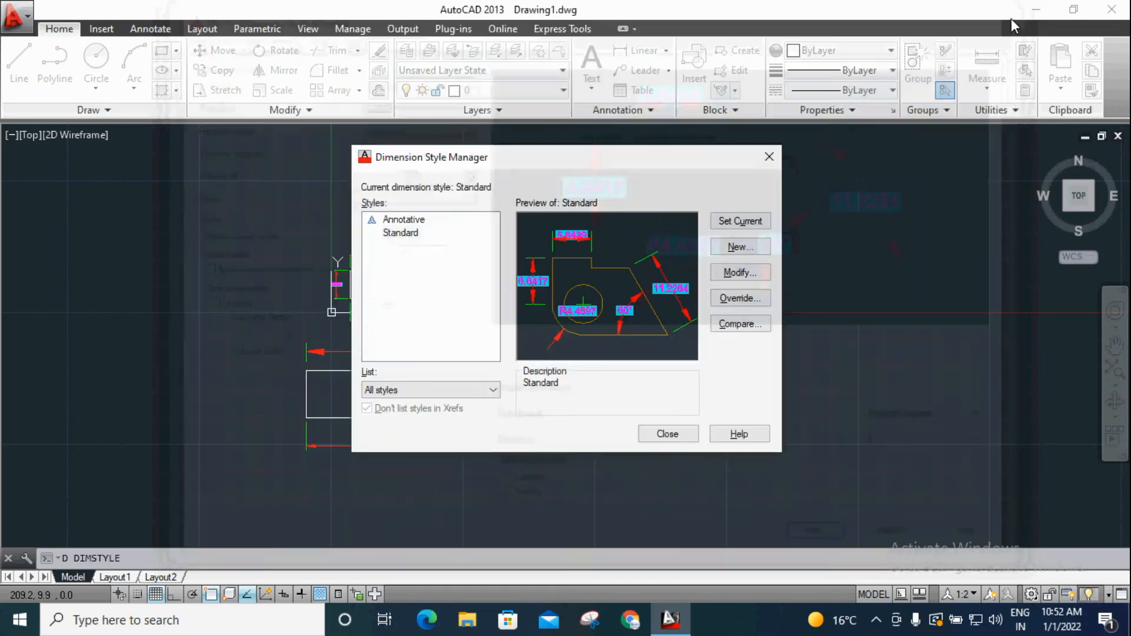
left_click(769, 157)
Step: Set the drawing units' length type to Architectural and apply it
type("un")
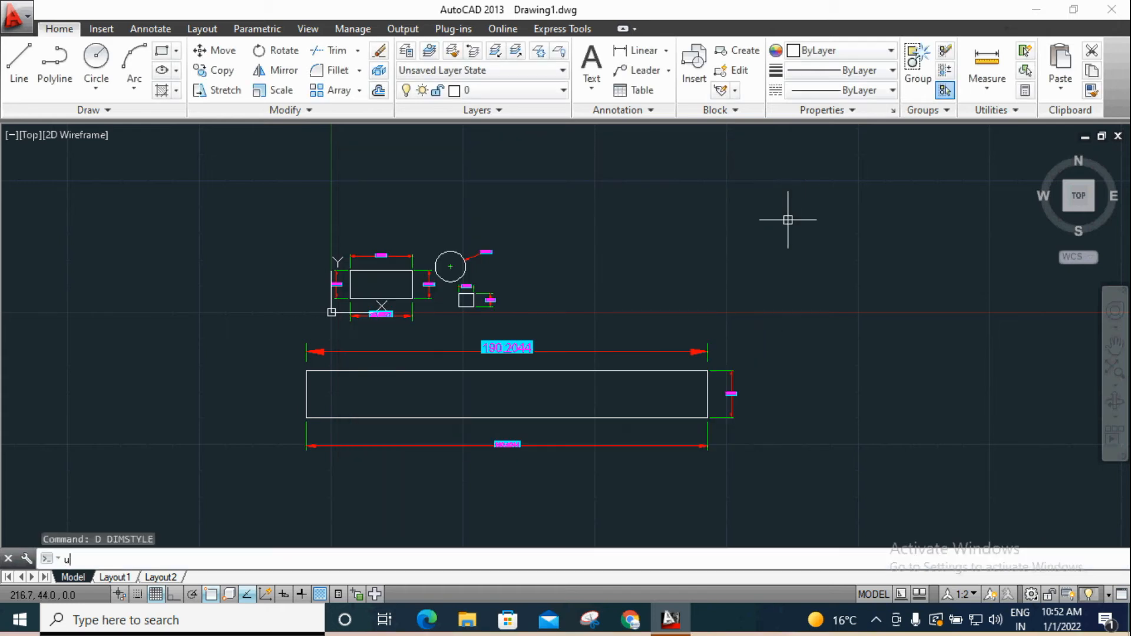
key("Return")
left_click(727, 220)
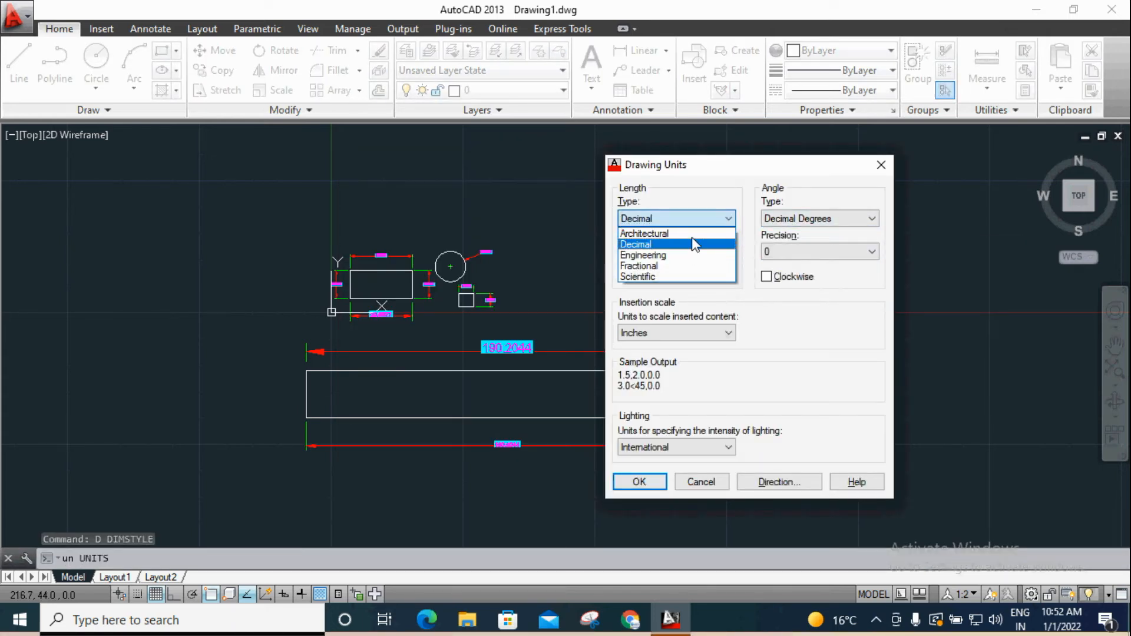
left_click(692, 235)
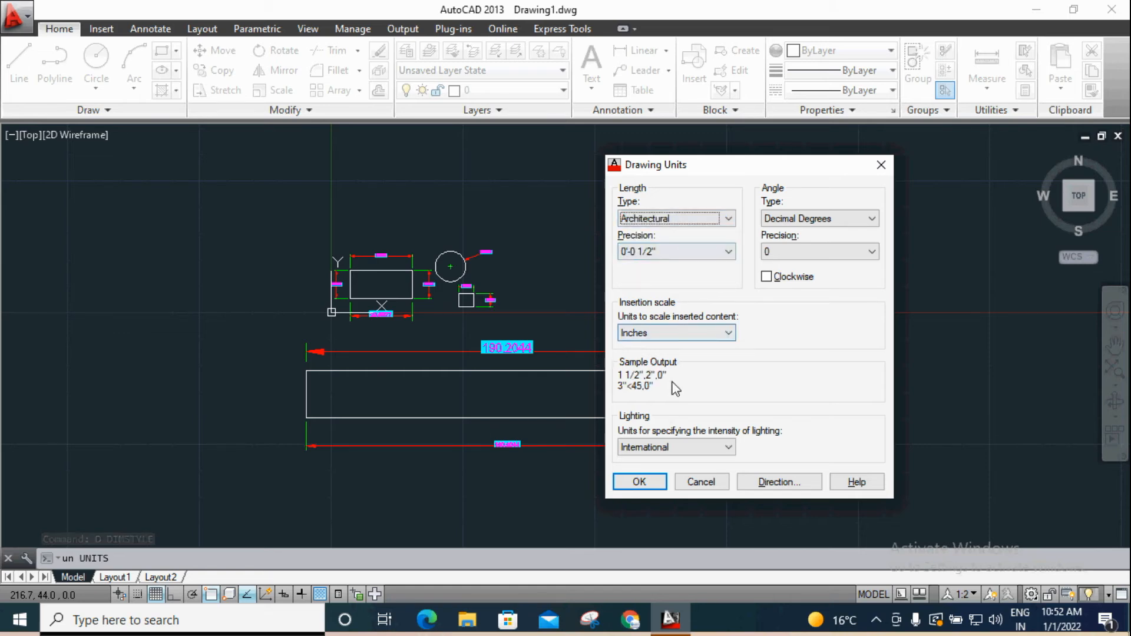
left_click(639, 481)
Step: Examine the dimension texts on the rectangles and circle to check how the new drawing units affect them
scroll(383, 312, "up", 5)
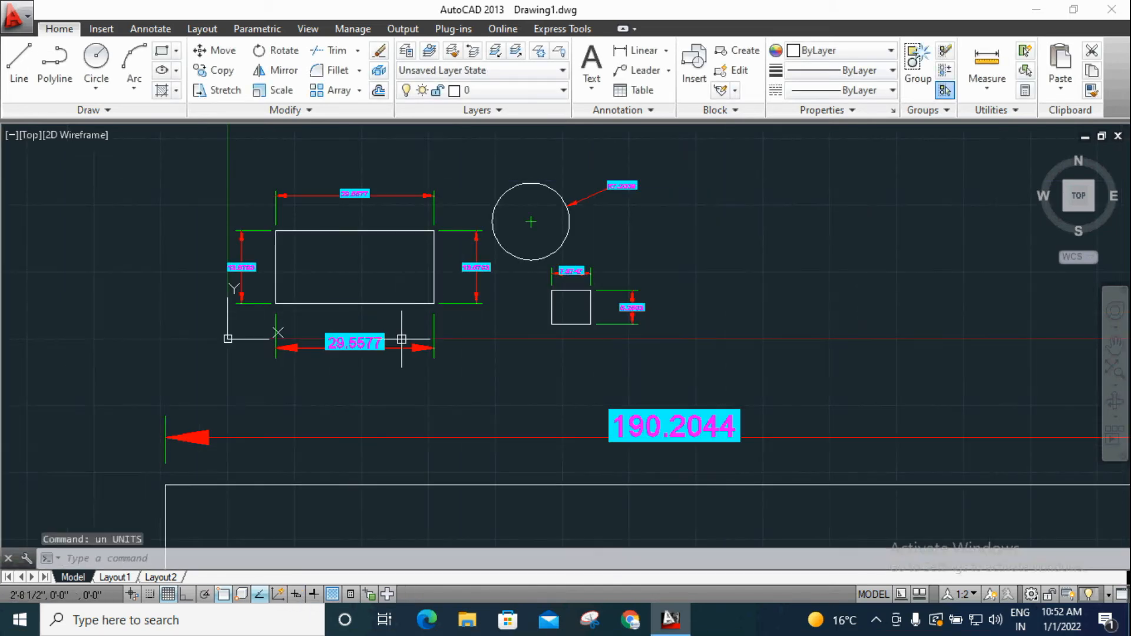
scroll(445, 303, "down", 4)
scroll(327, 198, "up", 3)
scroll(353, 224, "down", 3)
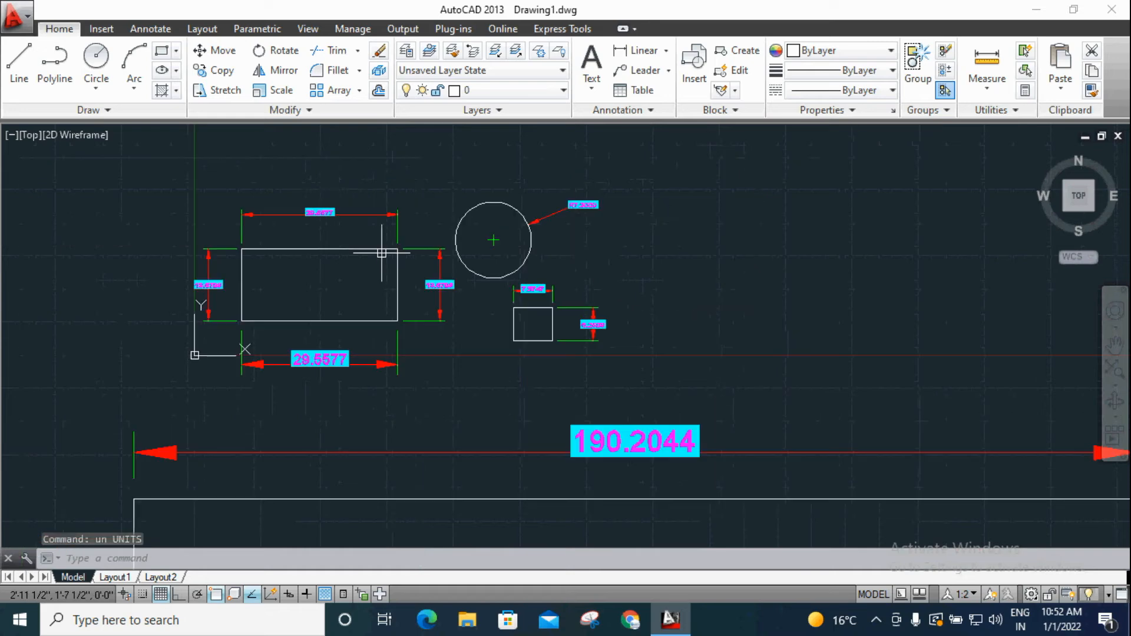
scroll(298, 197, "up", 8)
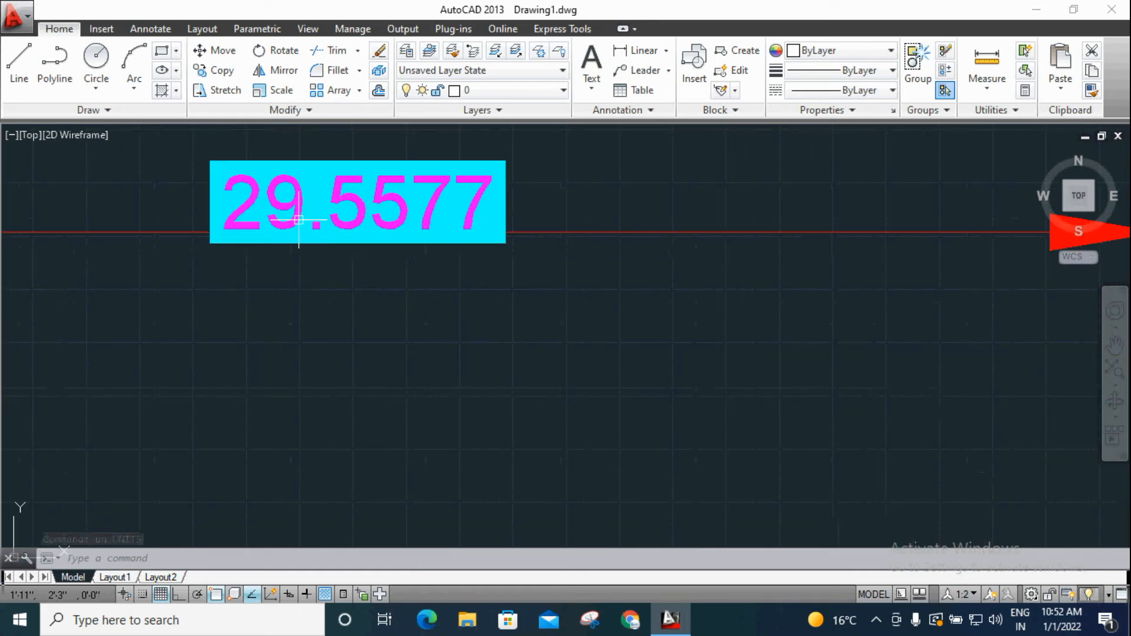
scroll(300, 227, "down", 6)
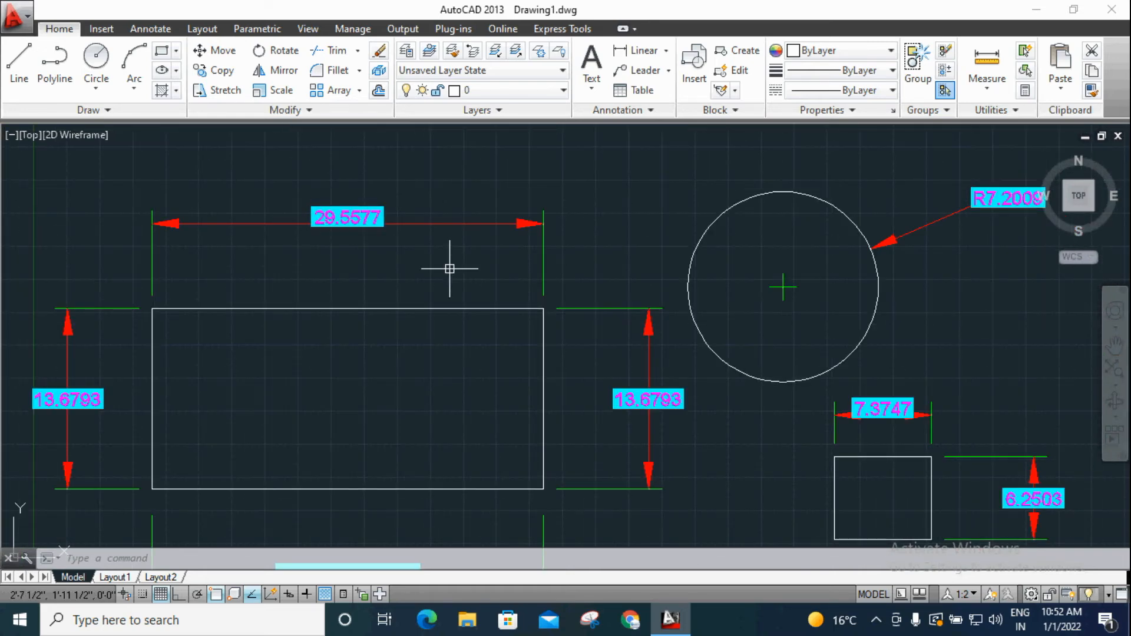
scroll(332, 229, "up", 4)
scroll(336, 229, "down", 4)
scroll(354, 215, "down", 5)
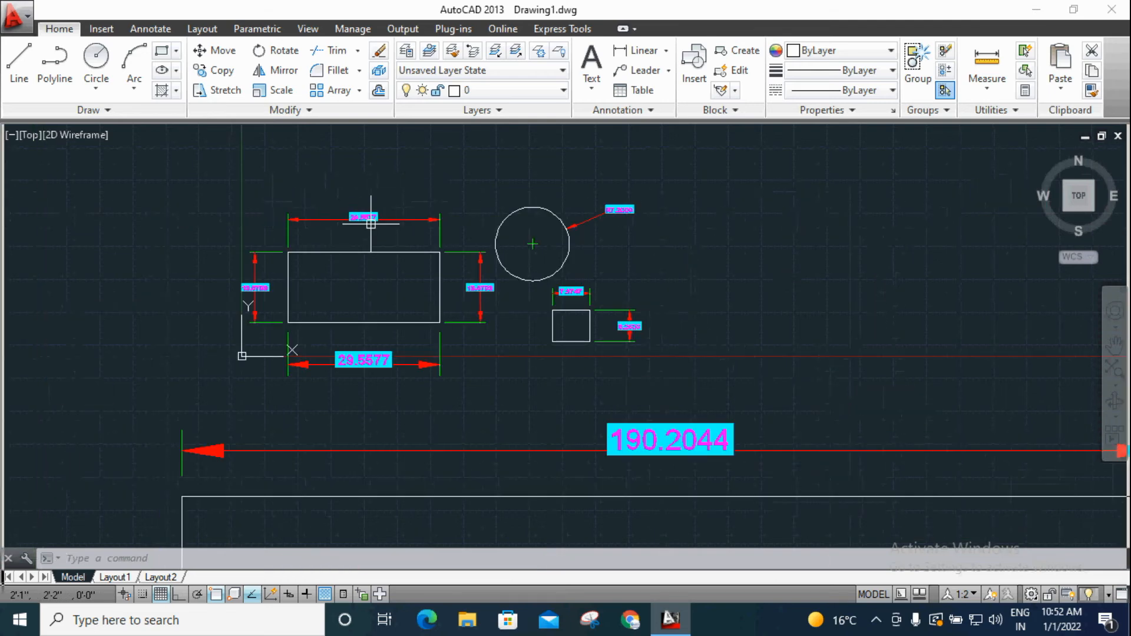
scroll(350, 214, "up", 7)
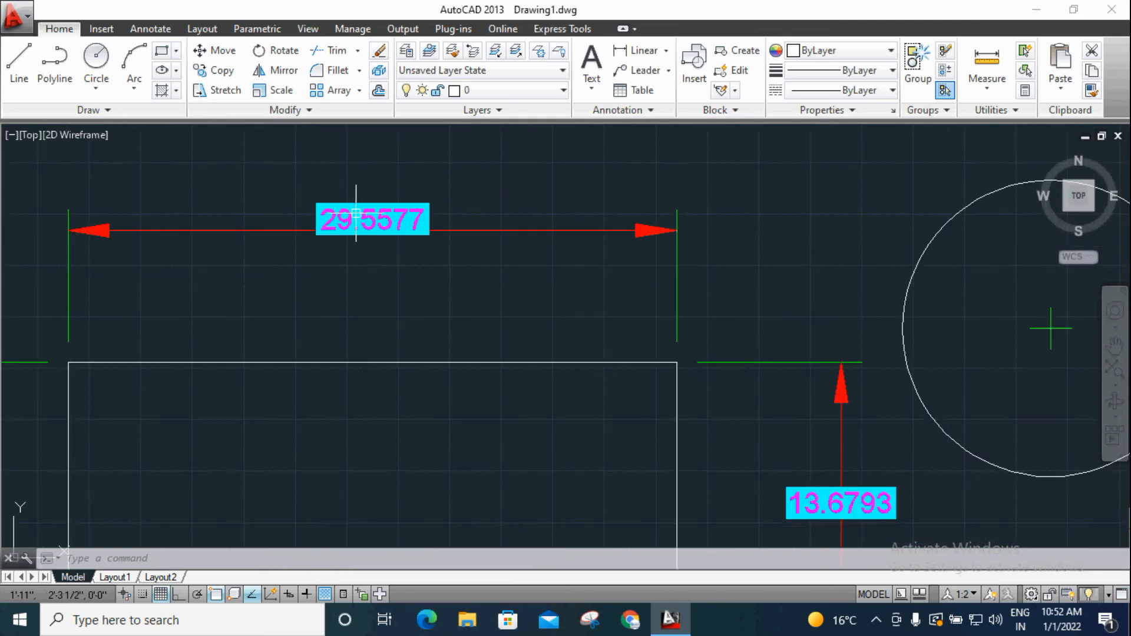
Step: Set the Standard dimension style's linear unit format to Architectural, apply it and close the style manager
type("d")
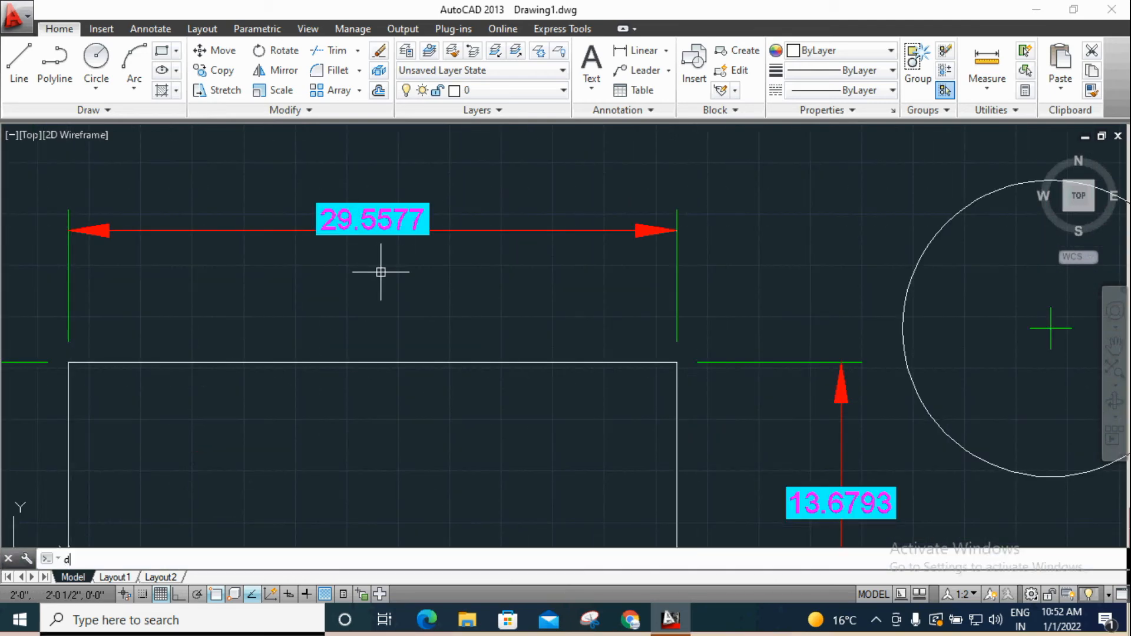
key("Return")
left_click(740, 272)
left_click(394, 44)
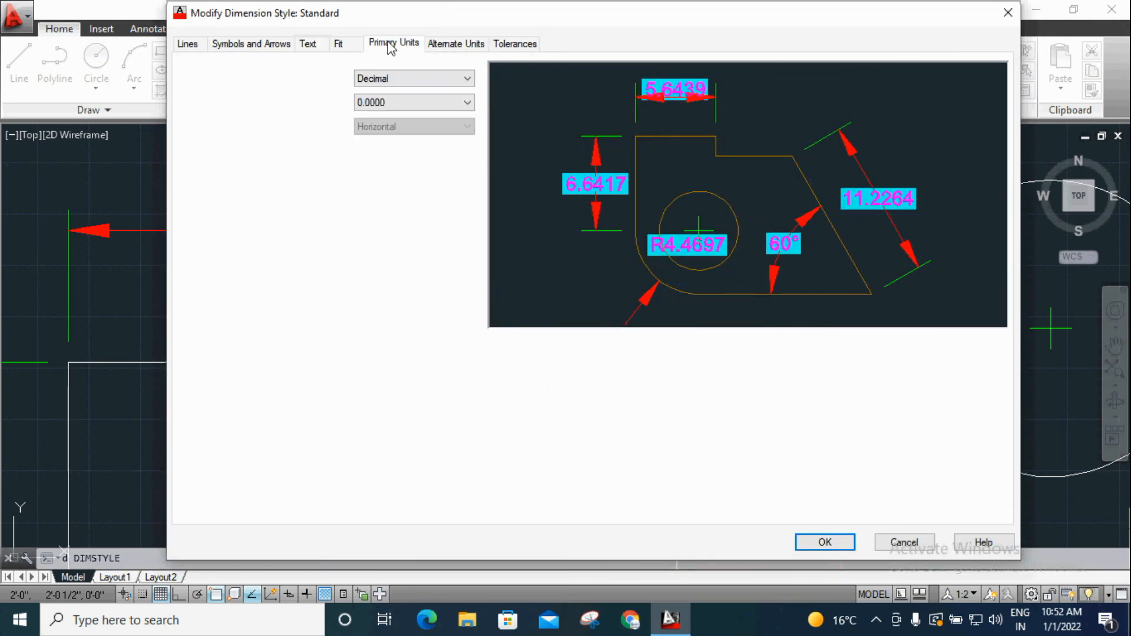
left_click(389, 78)
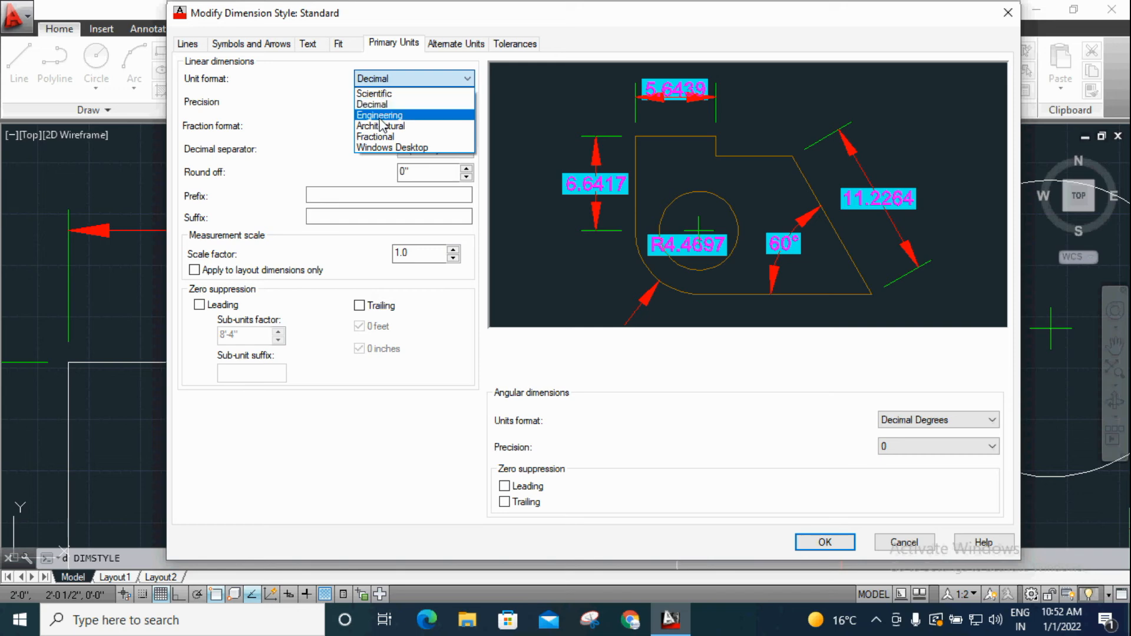
left_click(381, 125)
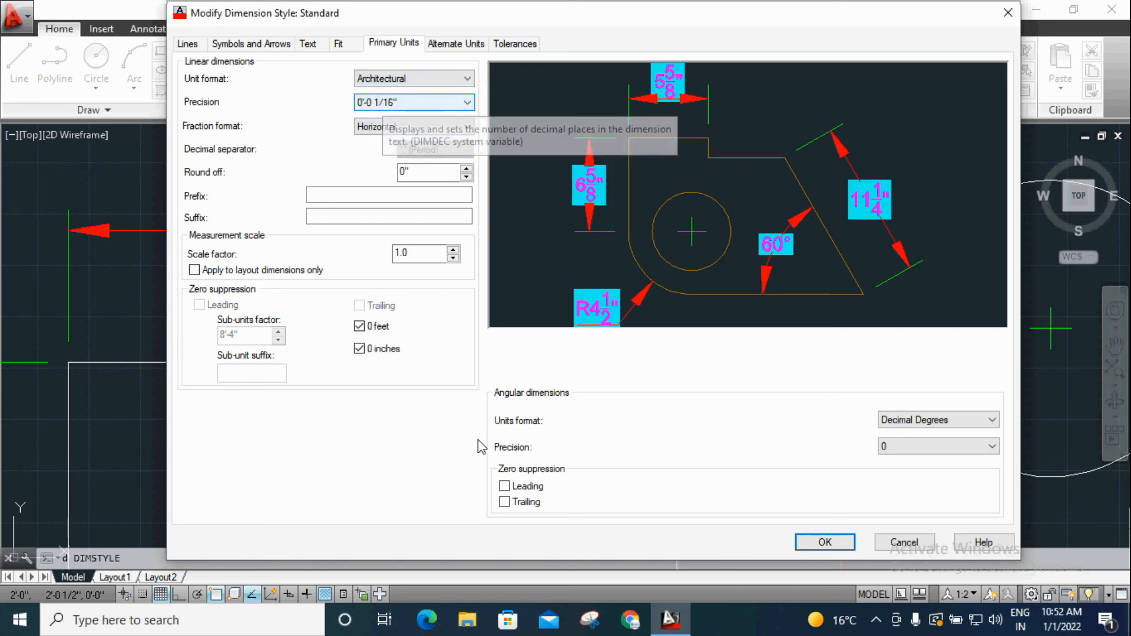
left_click(823, 542)
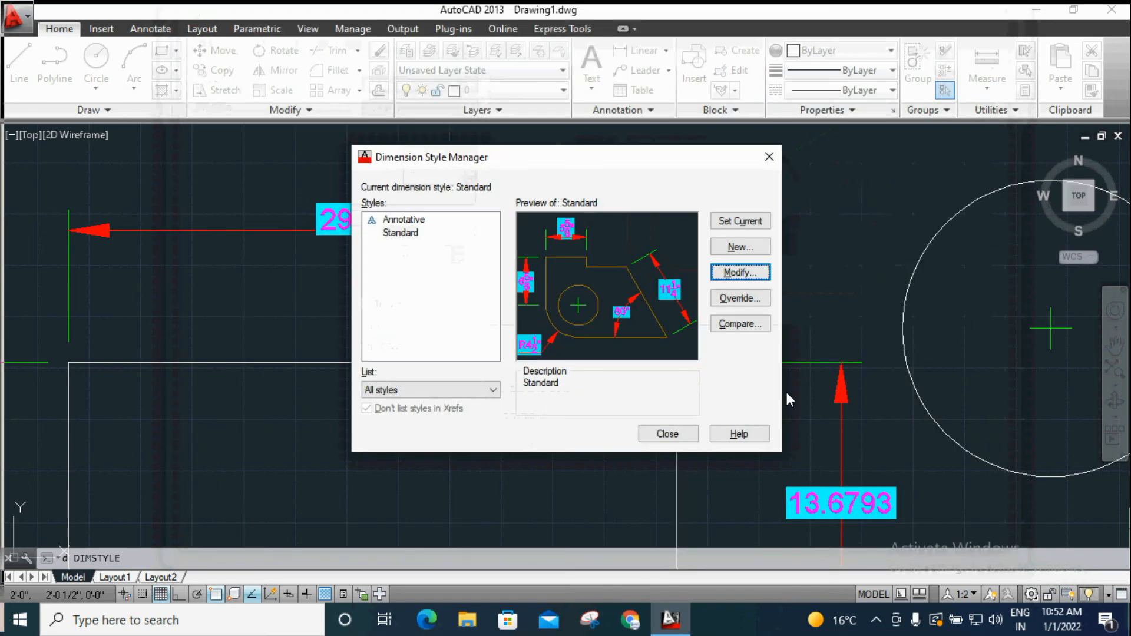
left_click(769, 156)
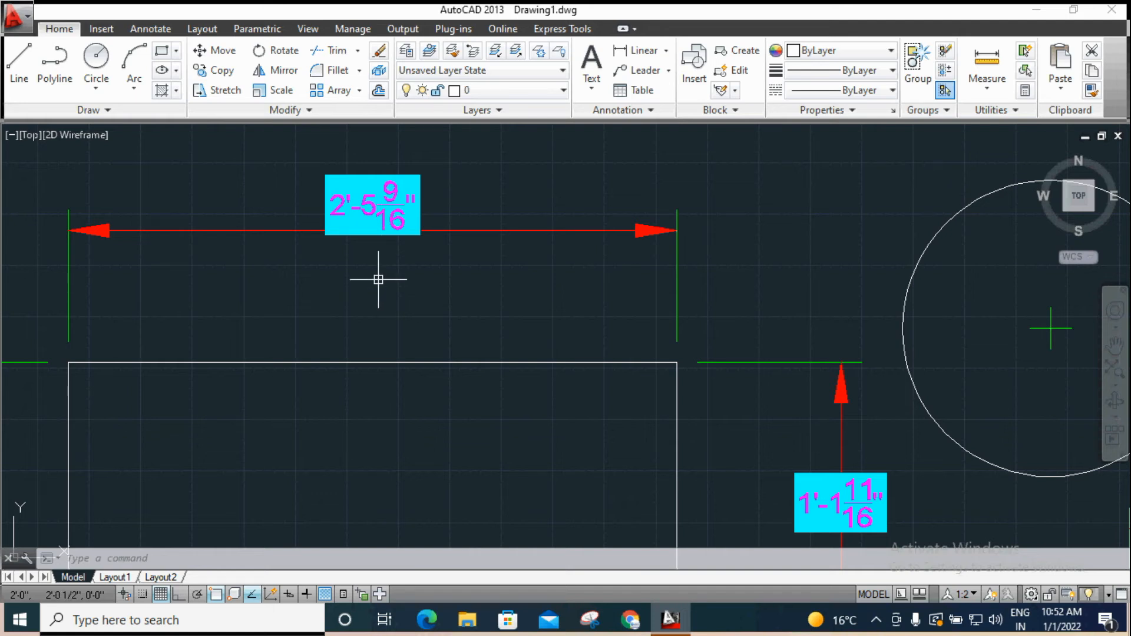
Step: Inspect the feet-and-inches dimension texts on the rectangles and the circle's radius
mouse_move(341, 215)
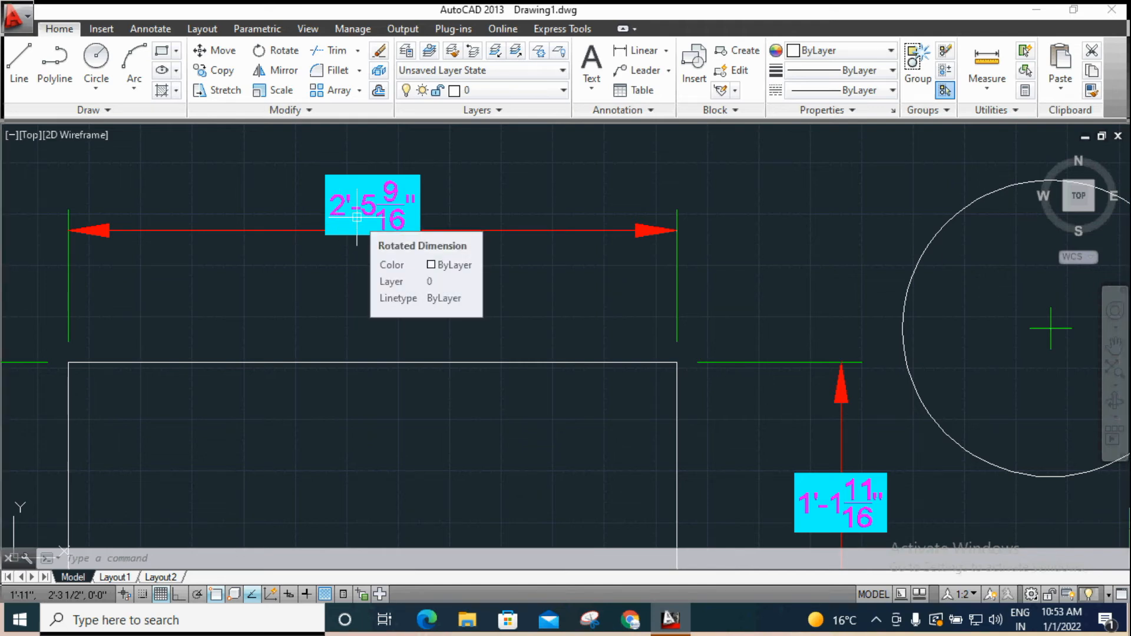
scroll(330, 280, "down", 1)
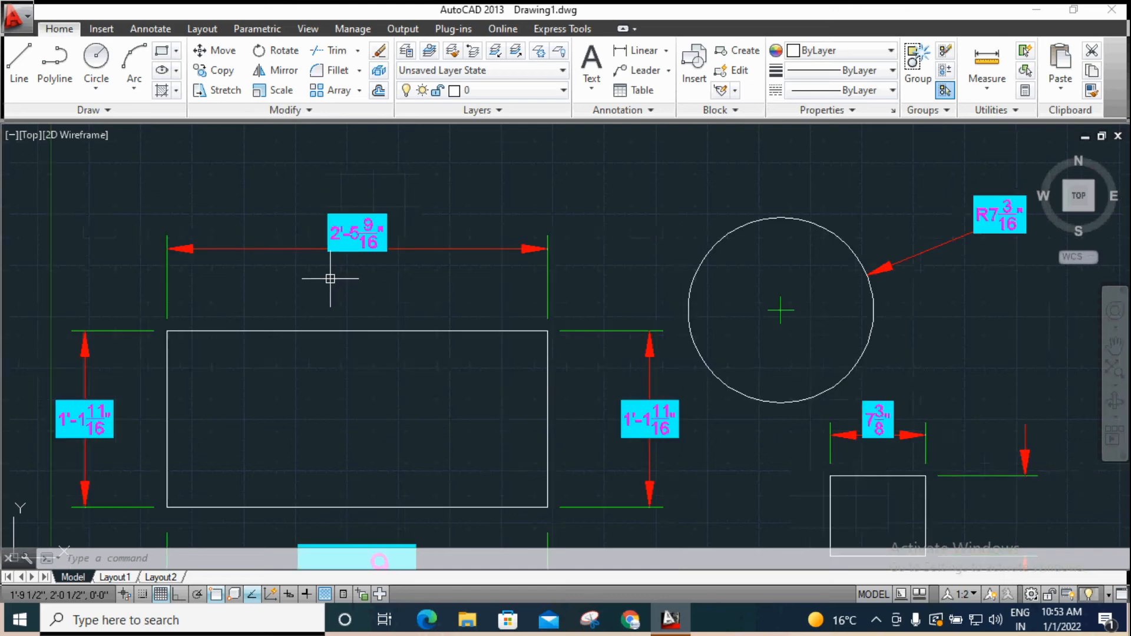
scroll(661, 406, "down", 4)
scroll(661, 405, "down", 2)
scroll(758, 471, "up", 2)
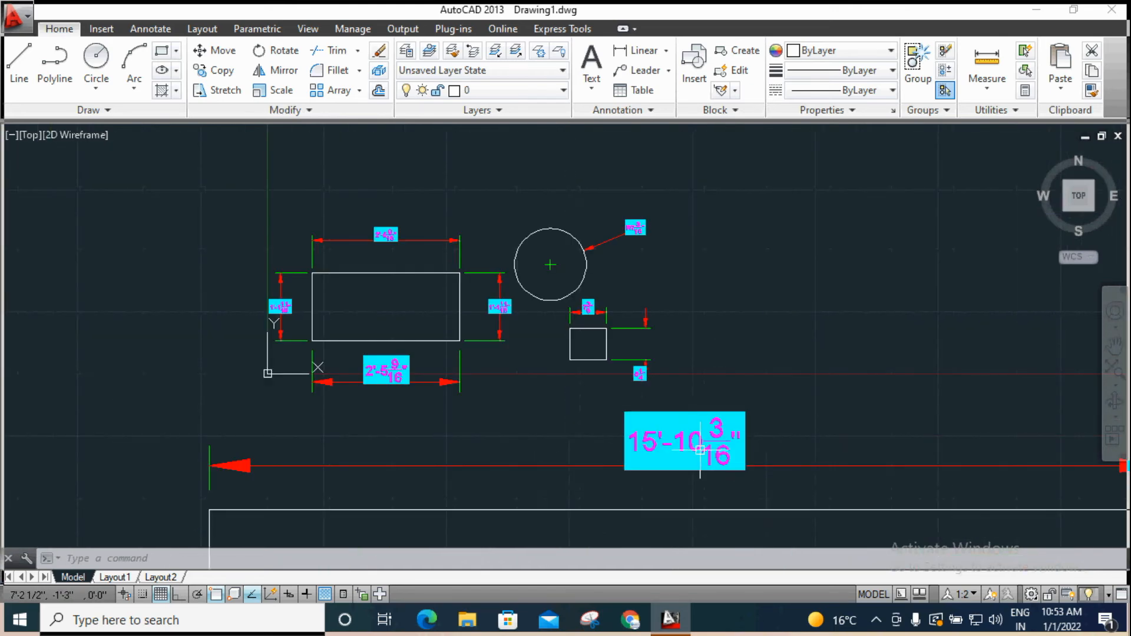
scroll(639, 227, "up", 5)
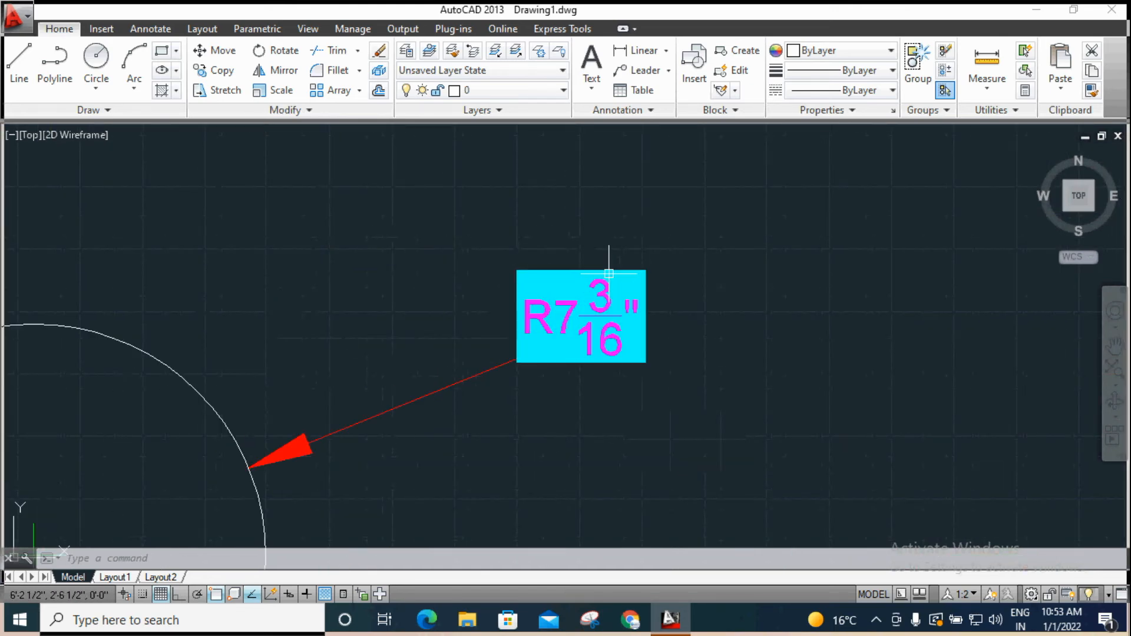
scroll(617, 278, "down", 5)
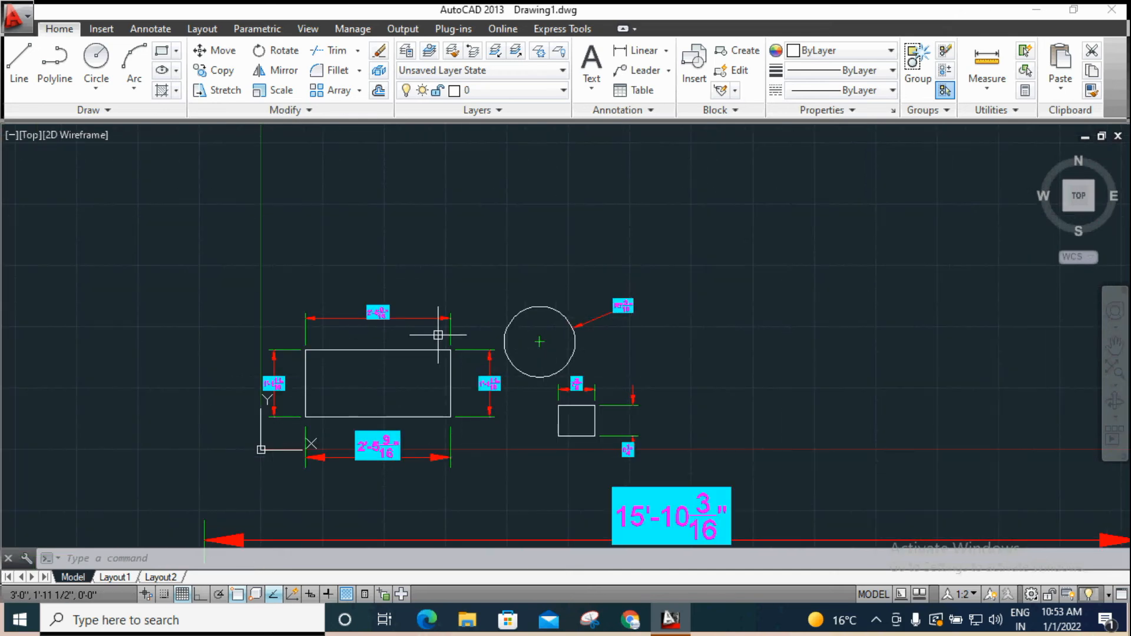
Step: Set the Standard dimension style's linear unit format to Decimal with 0.0 precision and apply it
type("d")
key("Return")
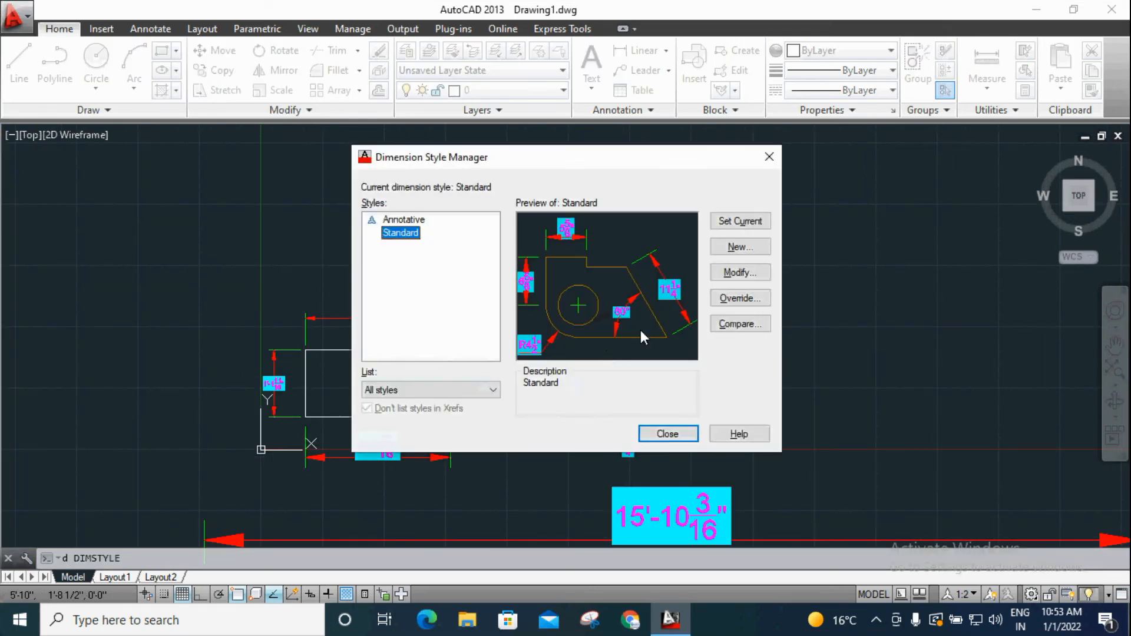
left_click(741, 273)
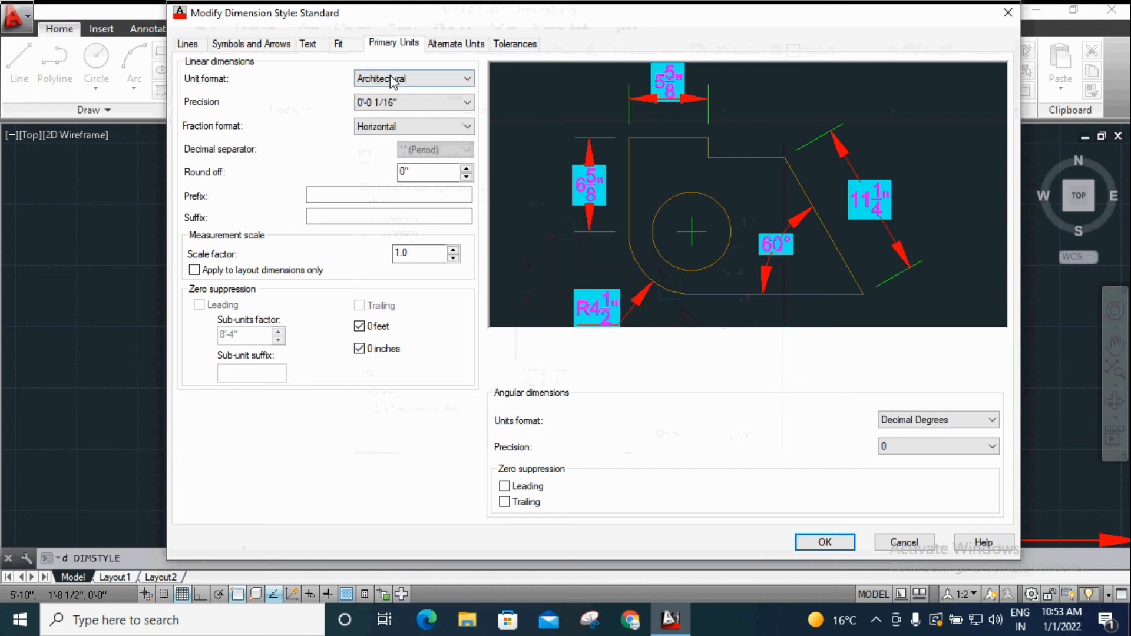
left_click(393, 81)
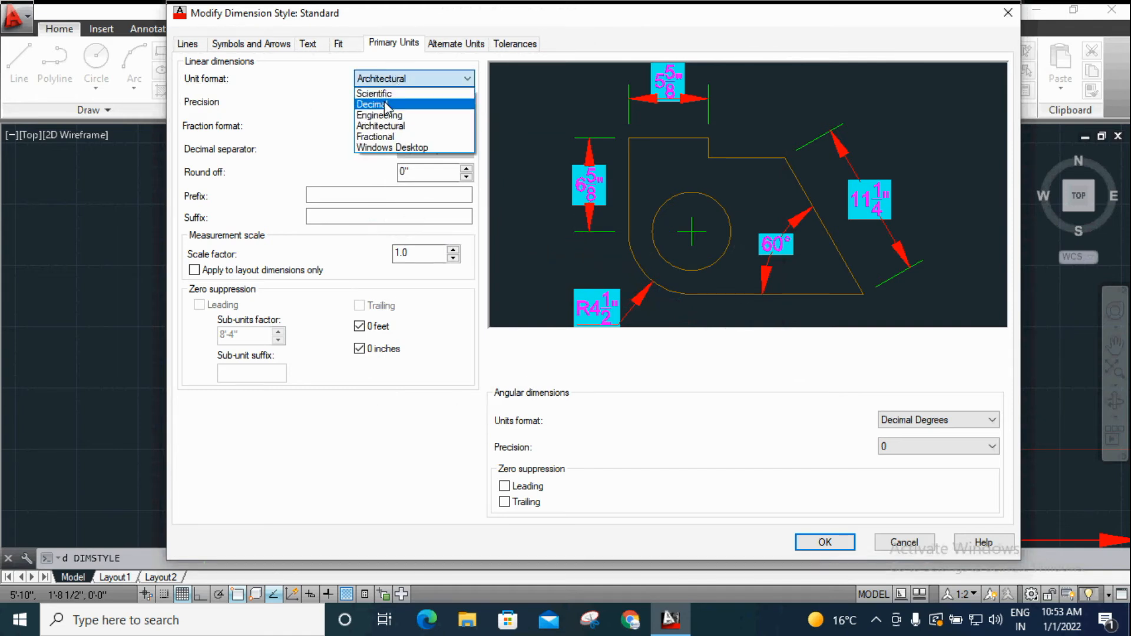
left_click(389, 105)
left_click(389, 103)
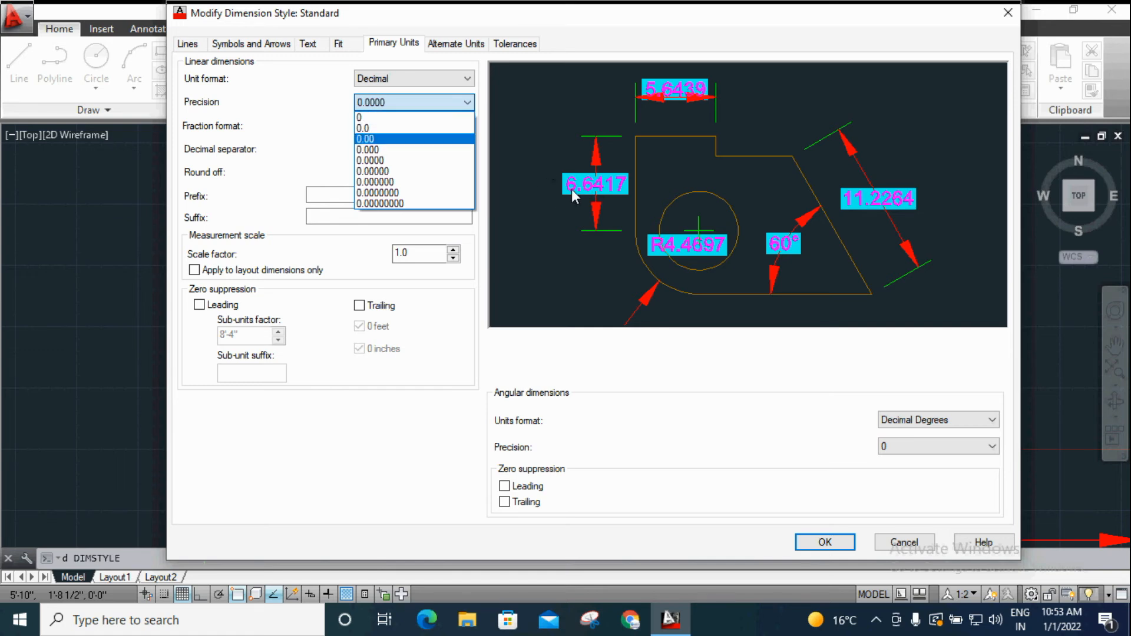
left_click(400, 128)
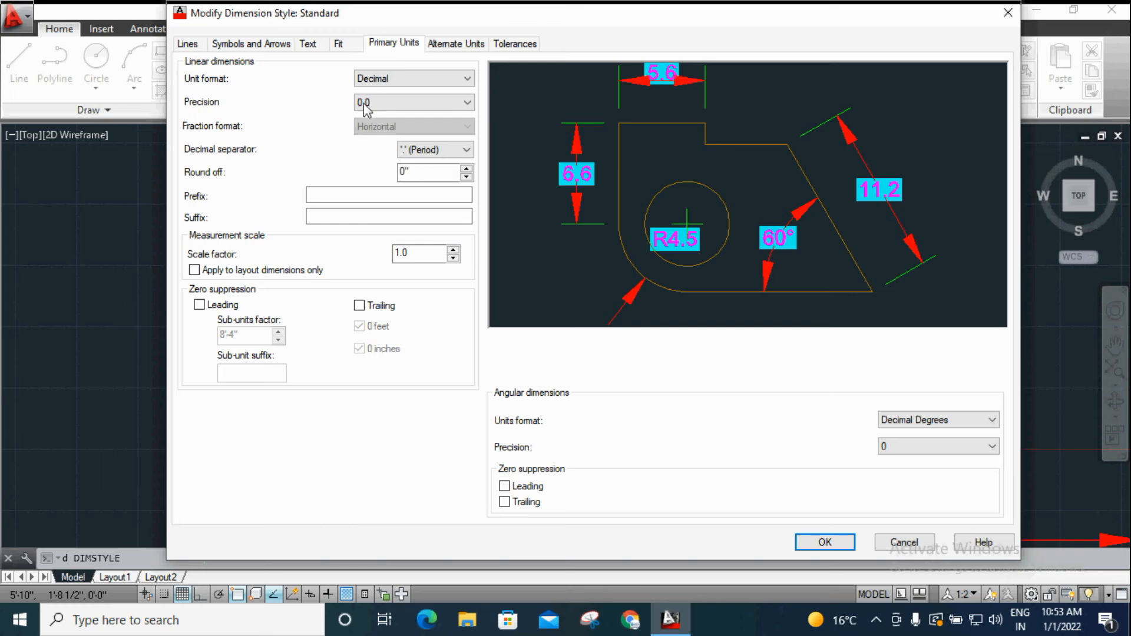
left_click(825, 542)
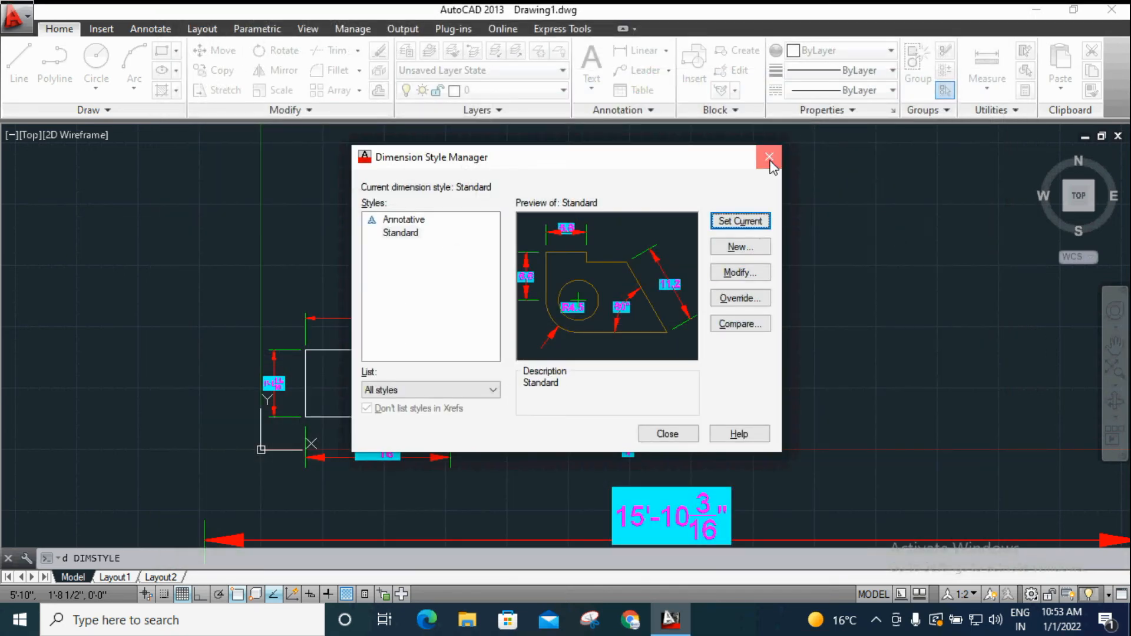
Step: Close the style manager and inspect the decimal dimension text above the rectangle
left_click(769, 157)
scroll(260, 327, "up", 5)
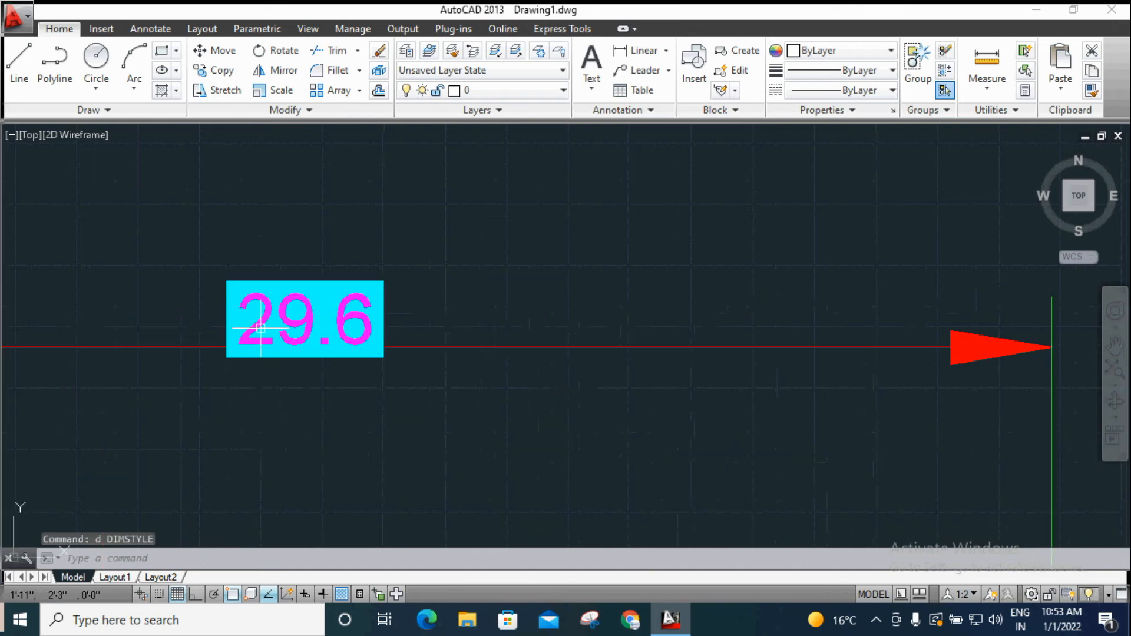
scroll(384, 346, "down", 4)
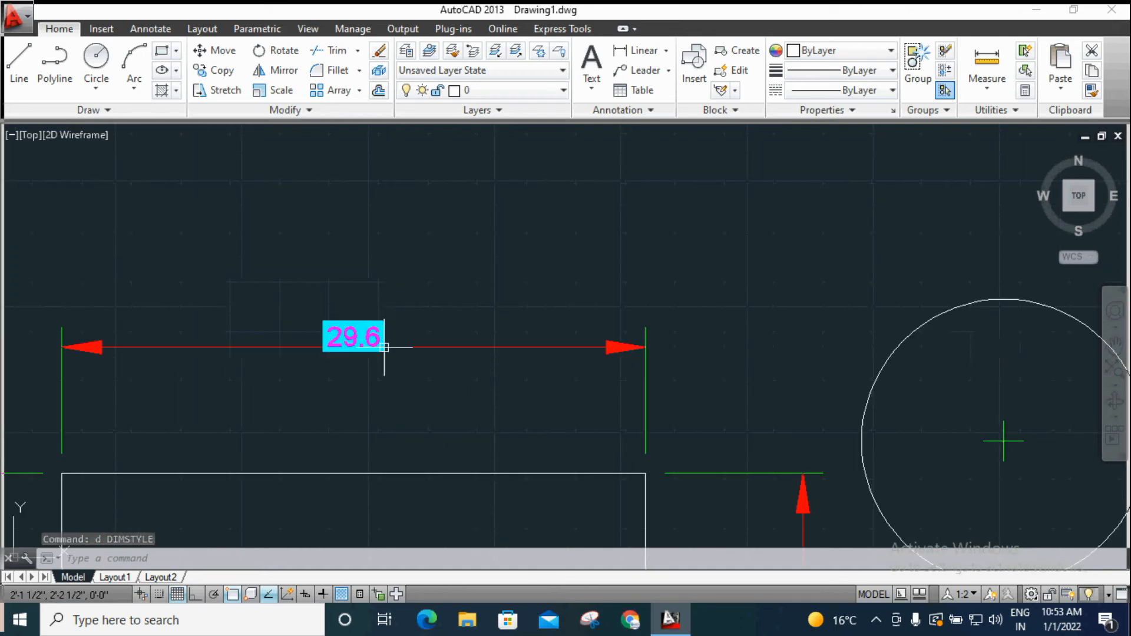
Step: Give the Standard dimension style's linear dimensions the prefix A, the suffix B and a precision of 0.00
type("d")
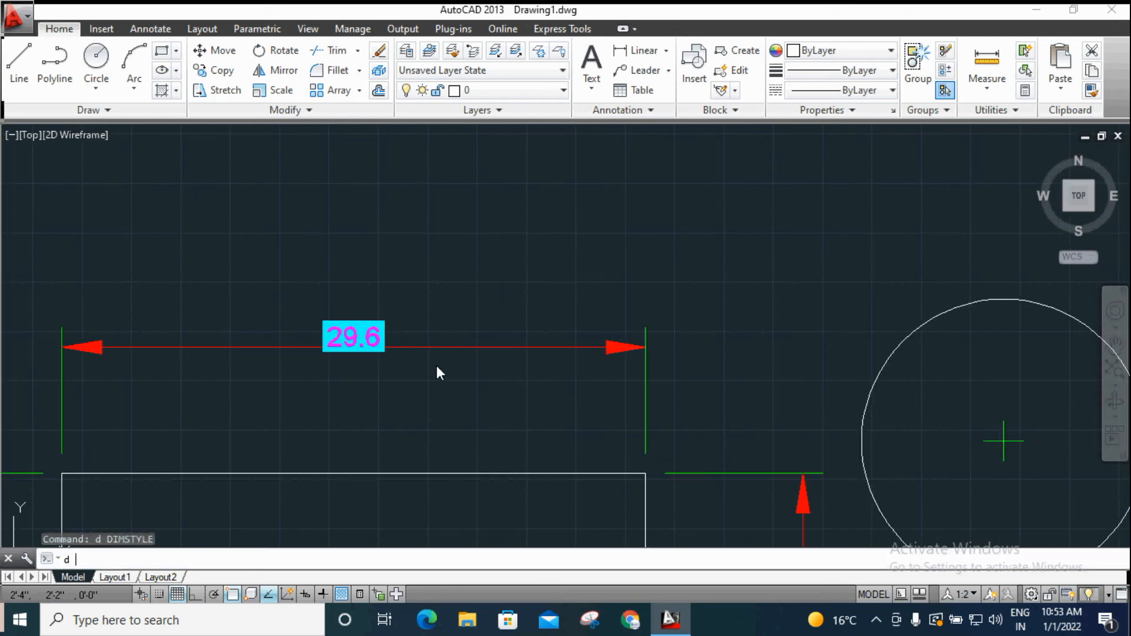
key("Return")
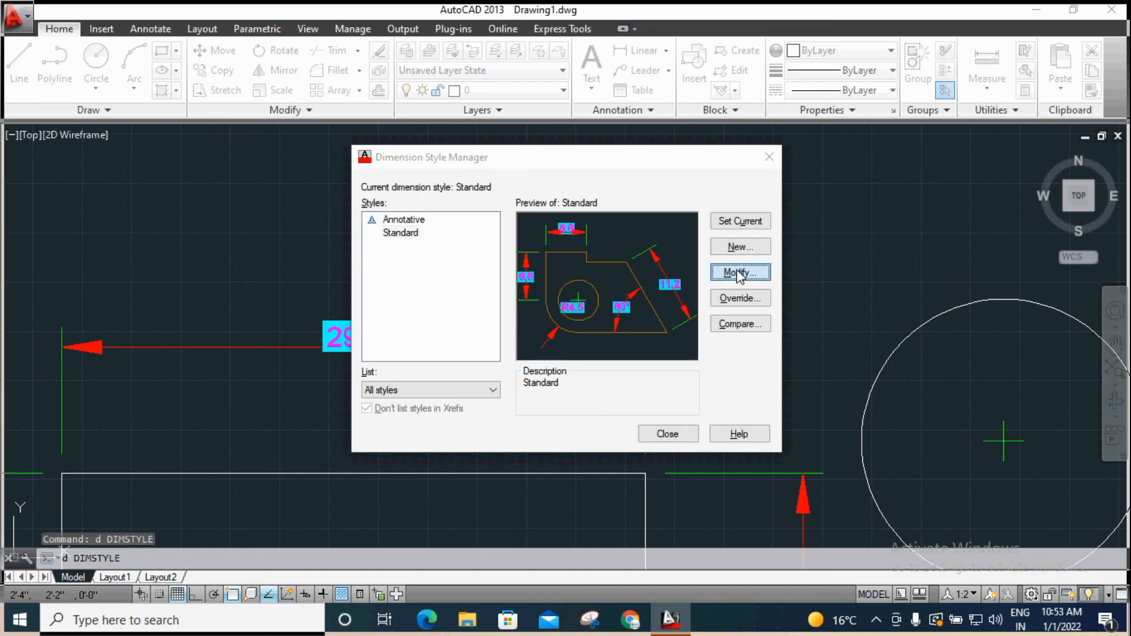
left_click(738, 272)
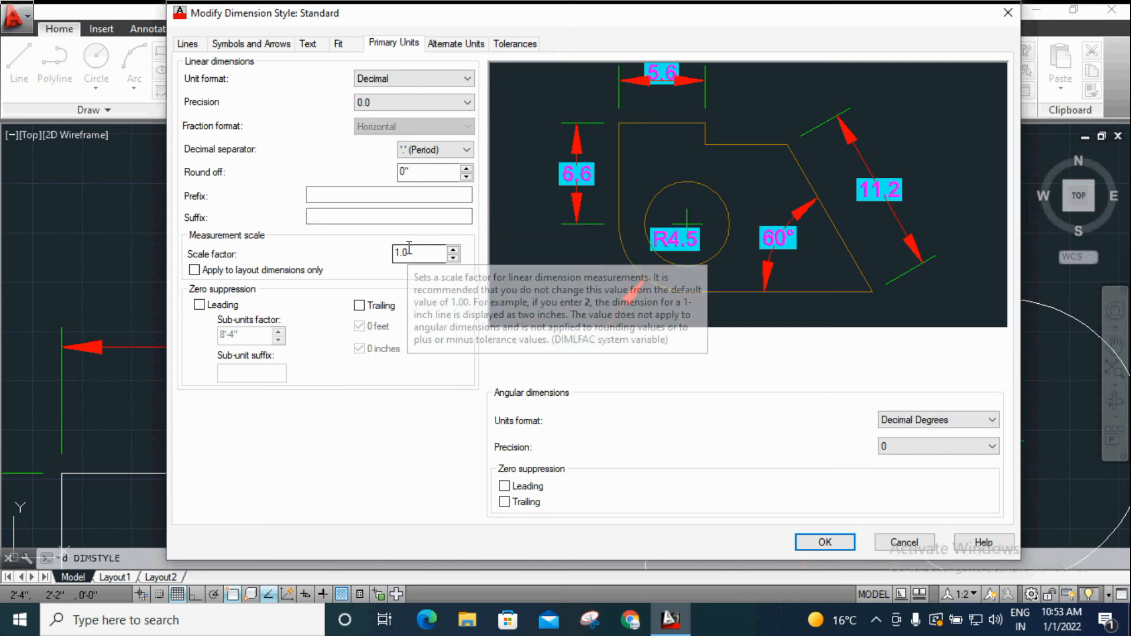
left_click(341, 193)
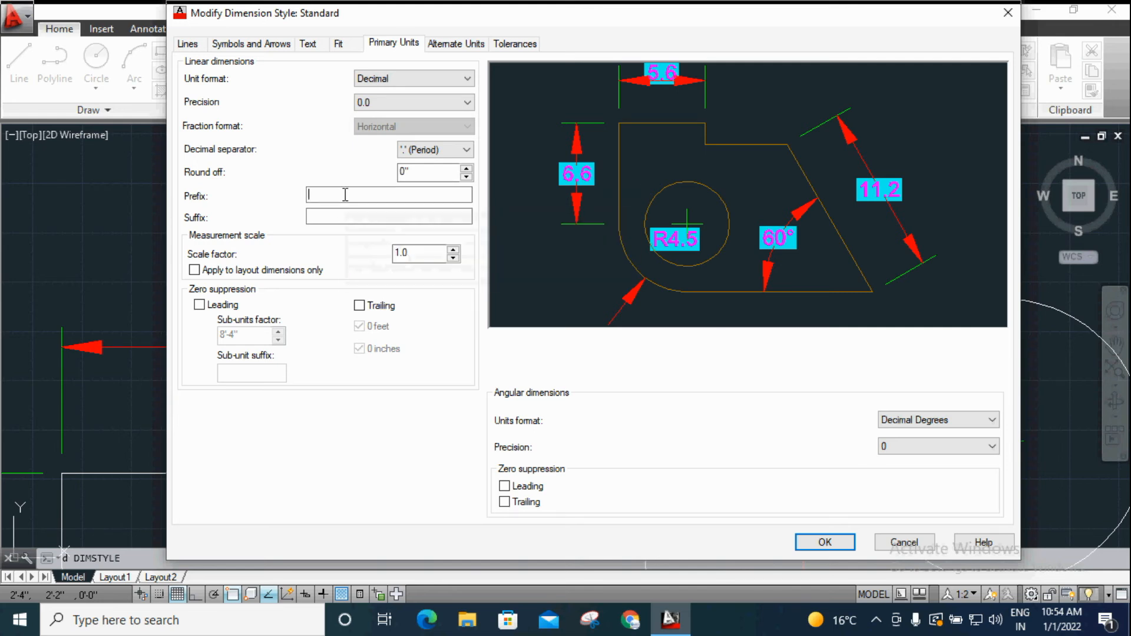
left_click(331, 216)
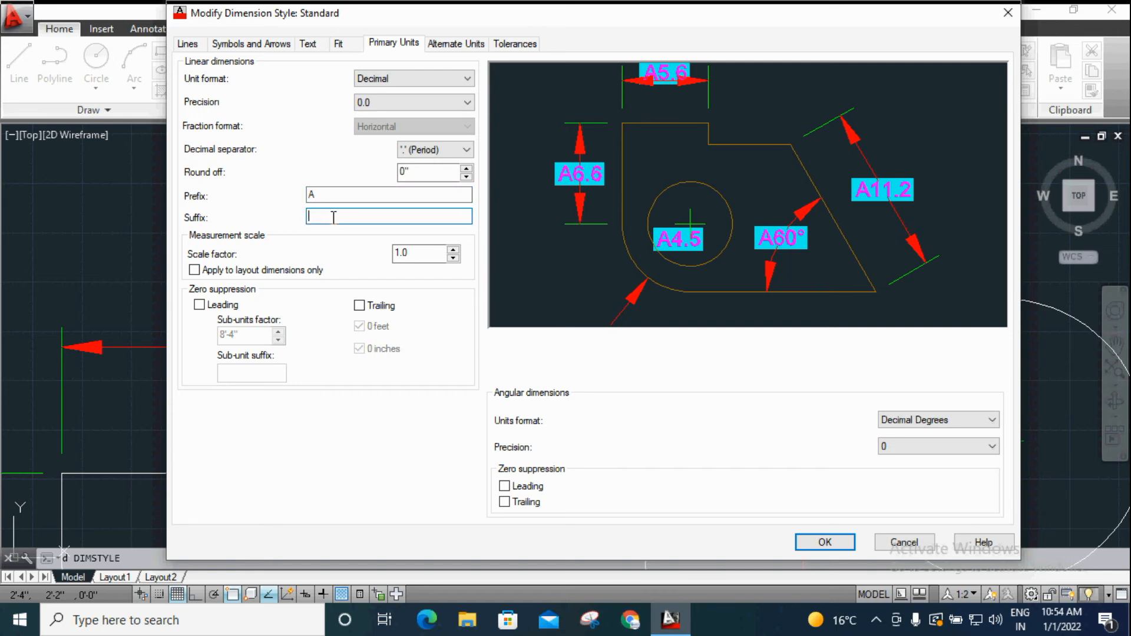
type("B")
left_click(404, 103)
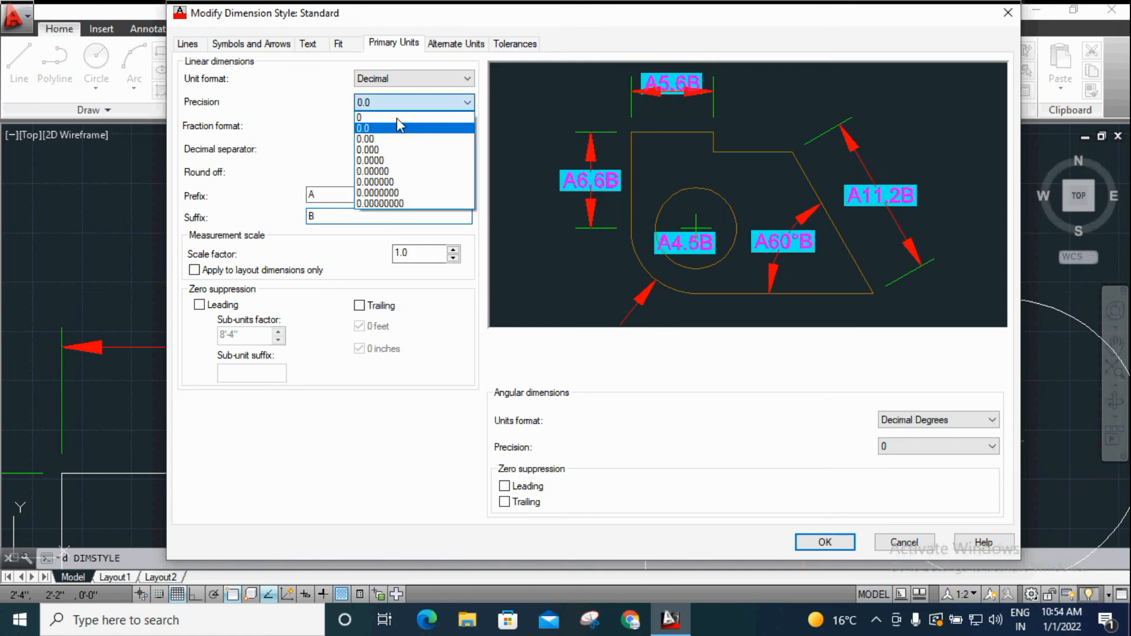
left_click(386, 139)
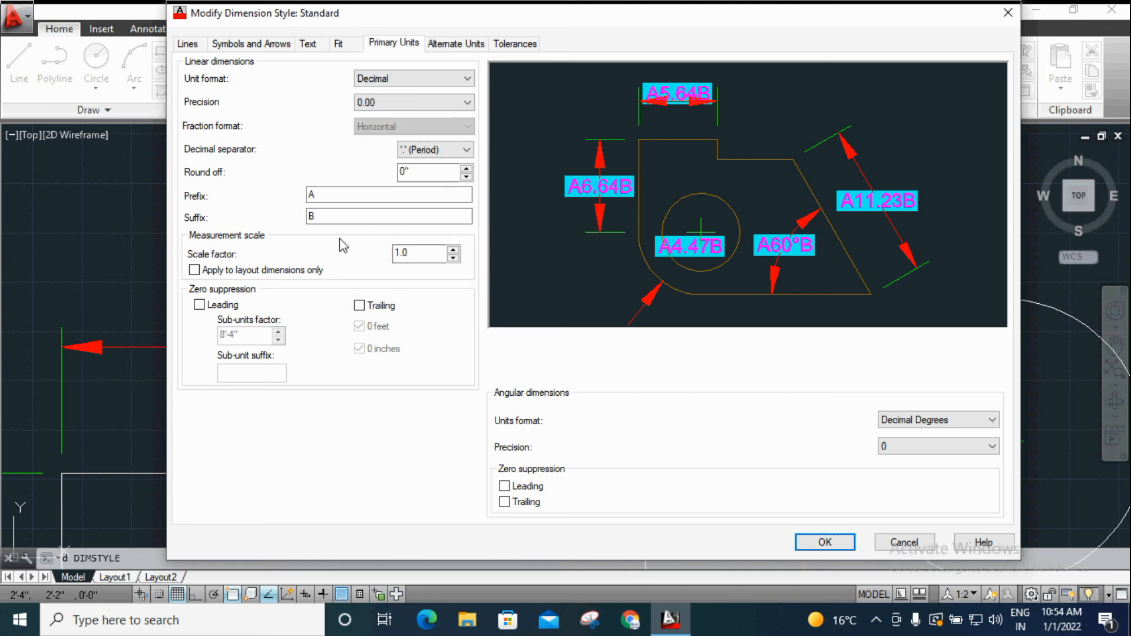
Step: Try a measurement scale factor of 2.0 for the linear dimensions and reset it to 1.0
key("Tab")
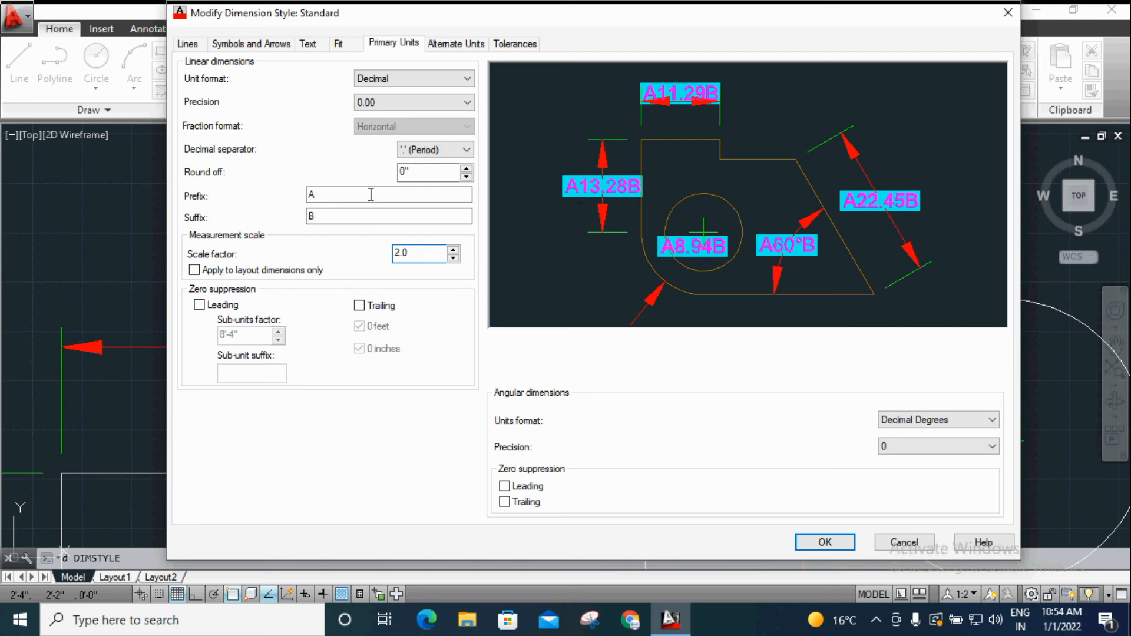
left_click_drag(431, 258, 352, 271)
type("1.0")
left_click_drag(422, 253, 341, 274)
left_click_drag(429, 252, 359, 272)
type("1.0")
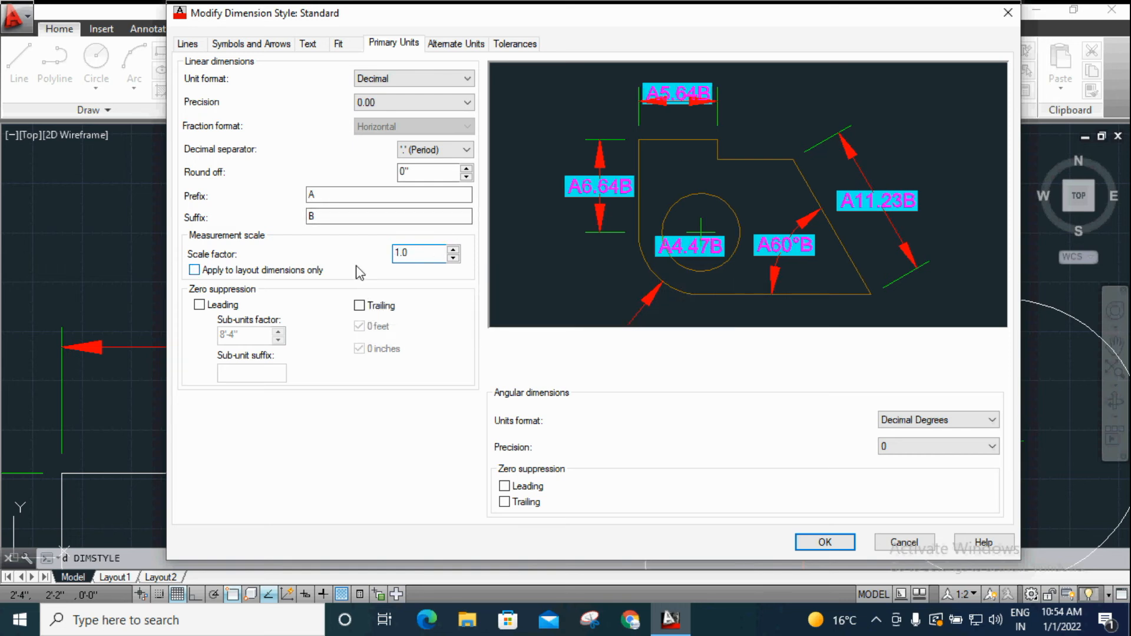
Step: Set the angular units to Degrees Minutes Seconds with 0d00'00.0" precision, apply the style as current and close the style manager
left_click(897, 422)
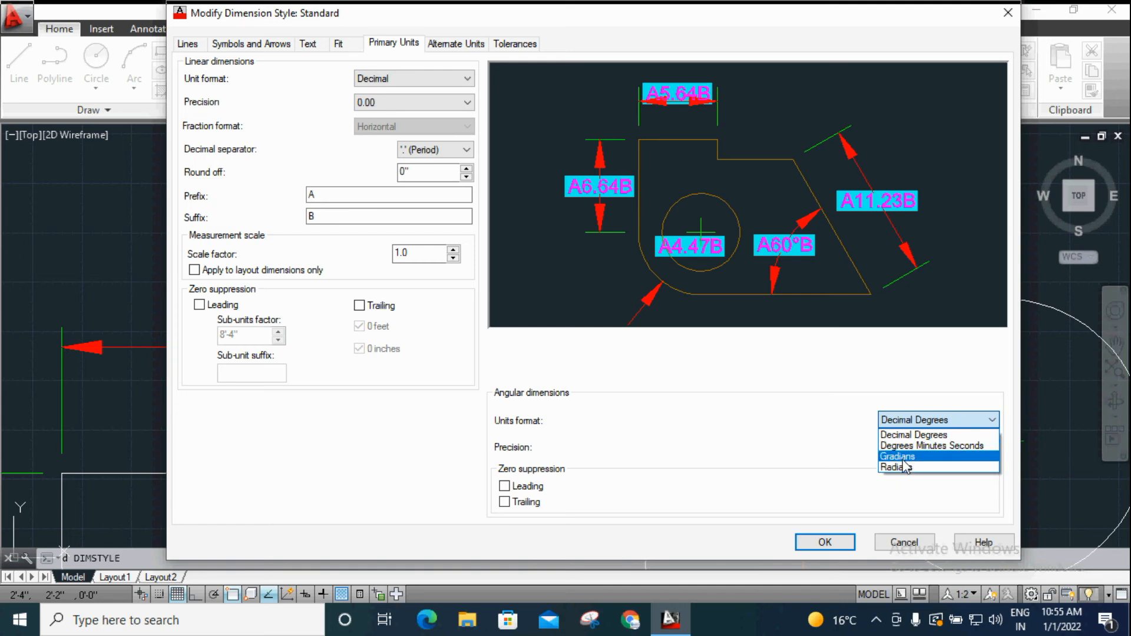
left_click(916, 445)
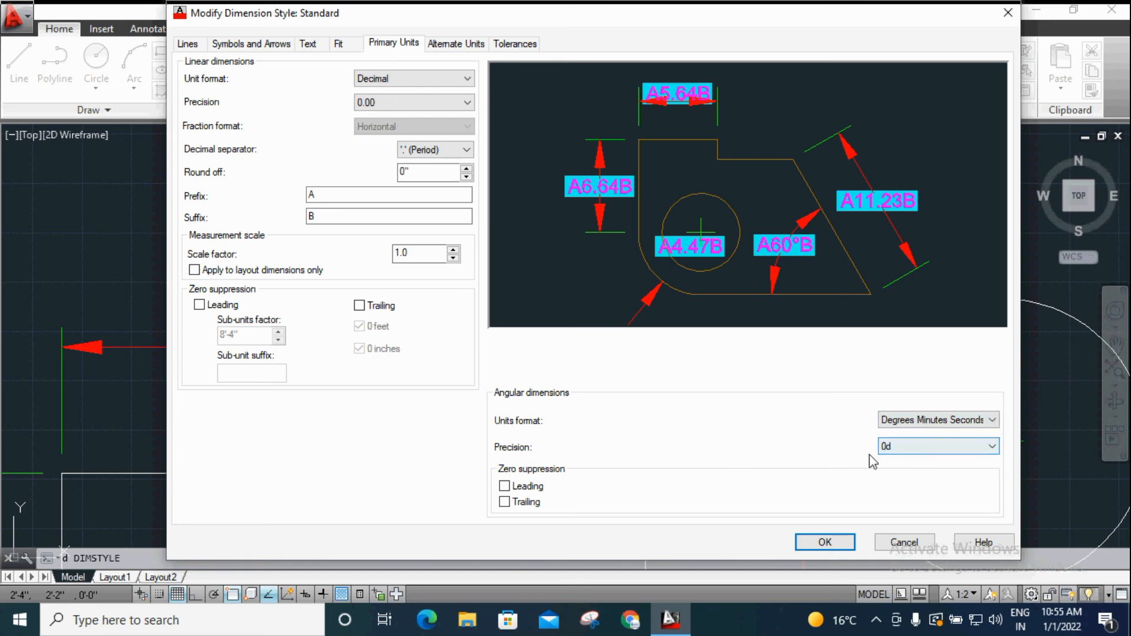
left_click(913, 446)
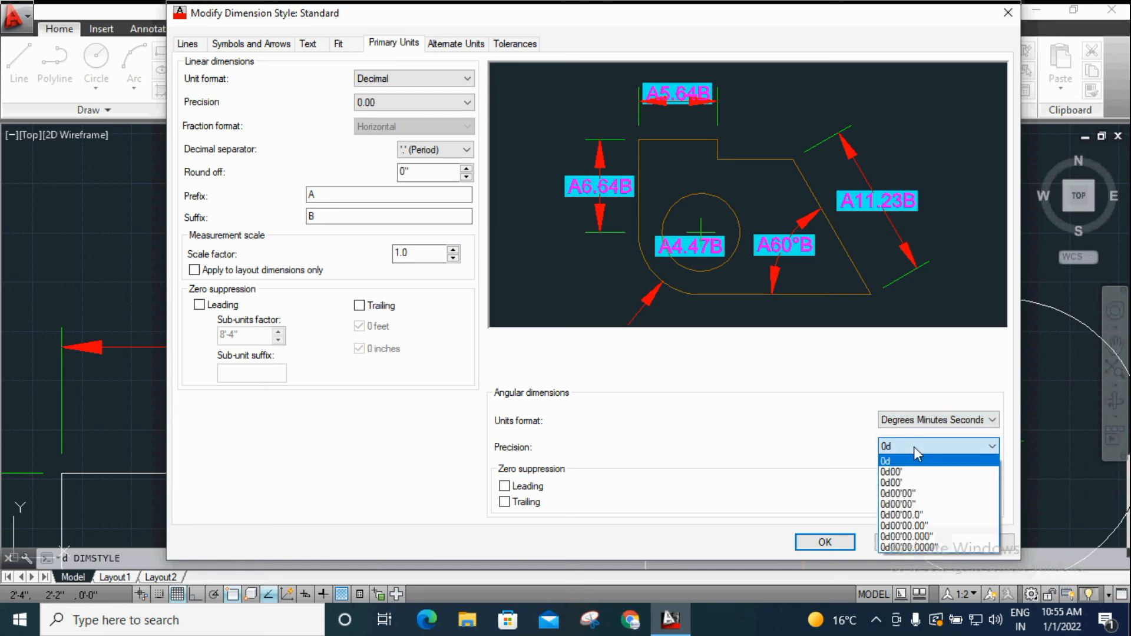
left_click(905, 526)
left_click(823, 541)
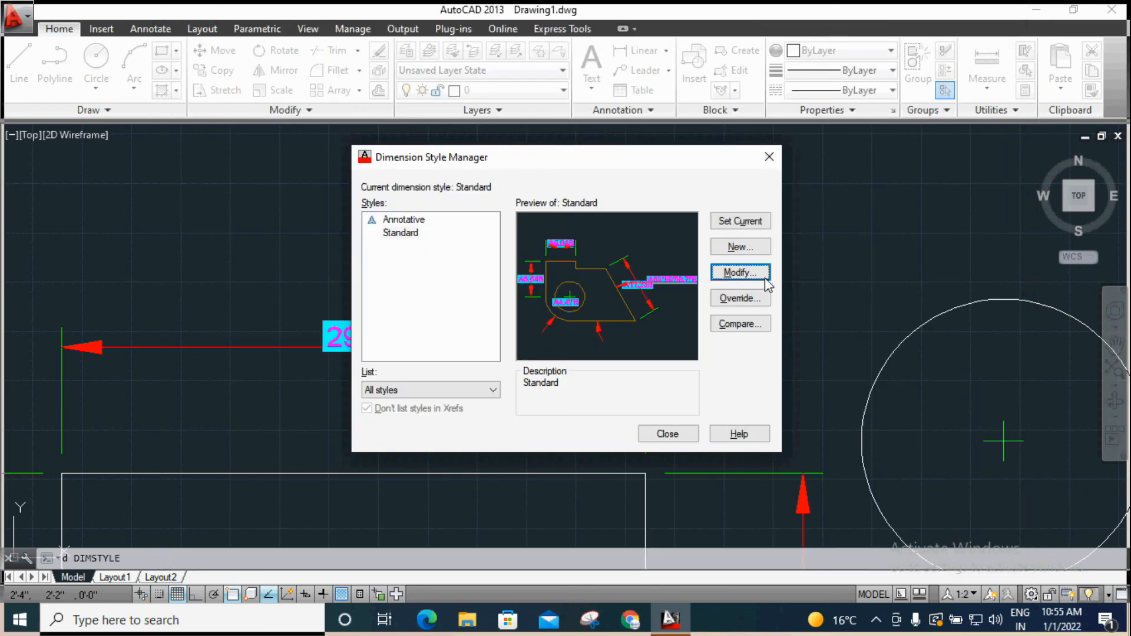
left_click(760, 222)
left_click(769, 156)
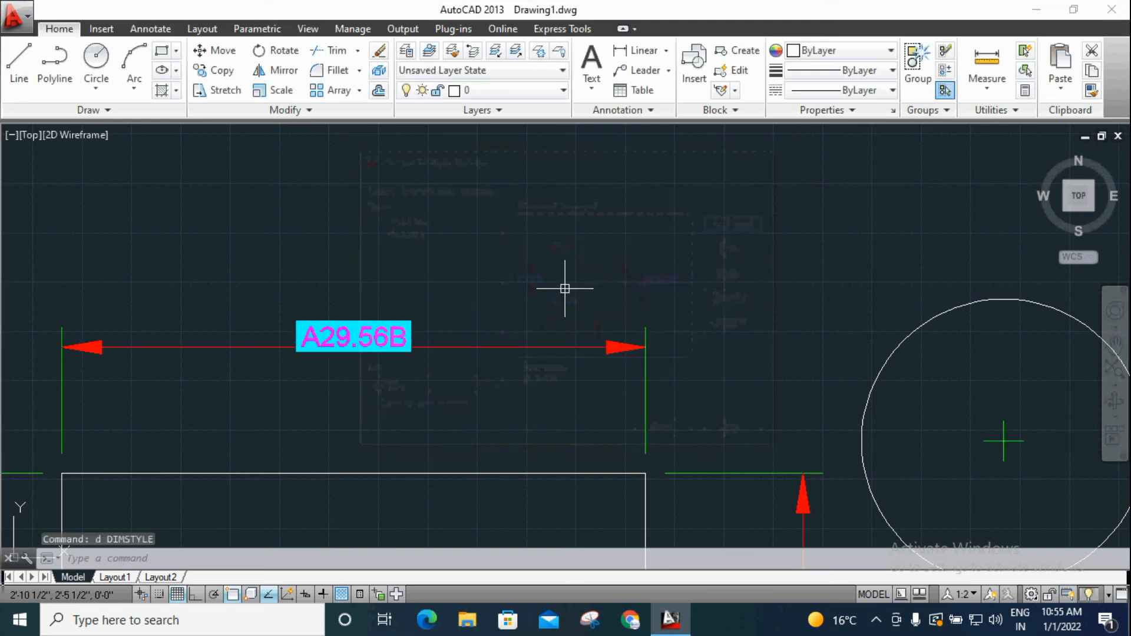
Step: Draw two connected lines forming an open acute angle in the empty area beside the dimensioned rectangle
scroll(565, 288, "down", 4)
scroll(413, 459, "up", 5)
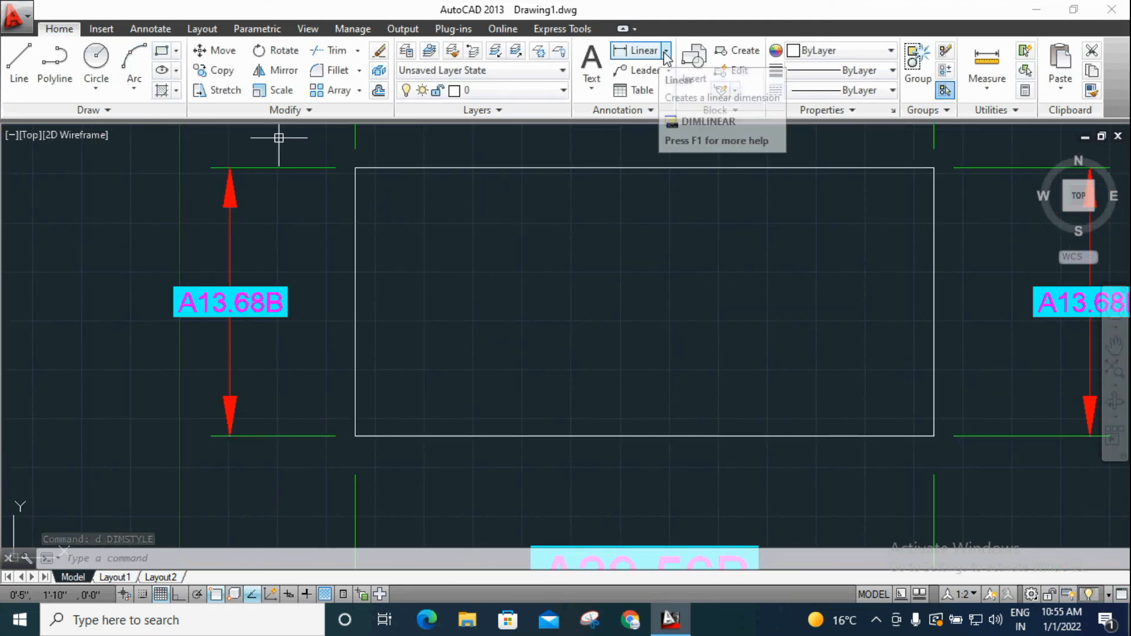
scroll(568, 188, "down", 4)
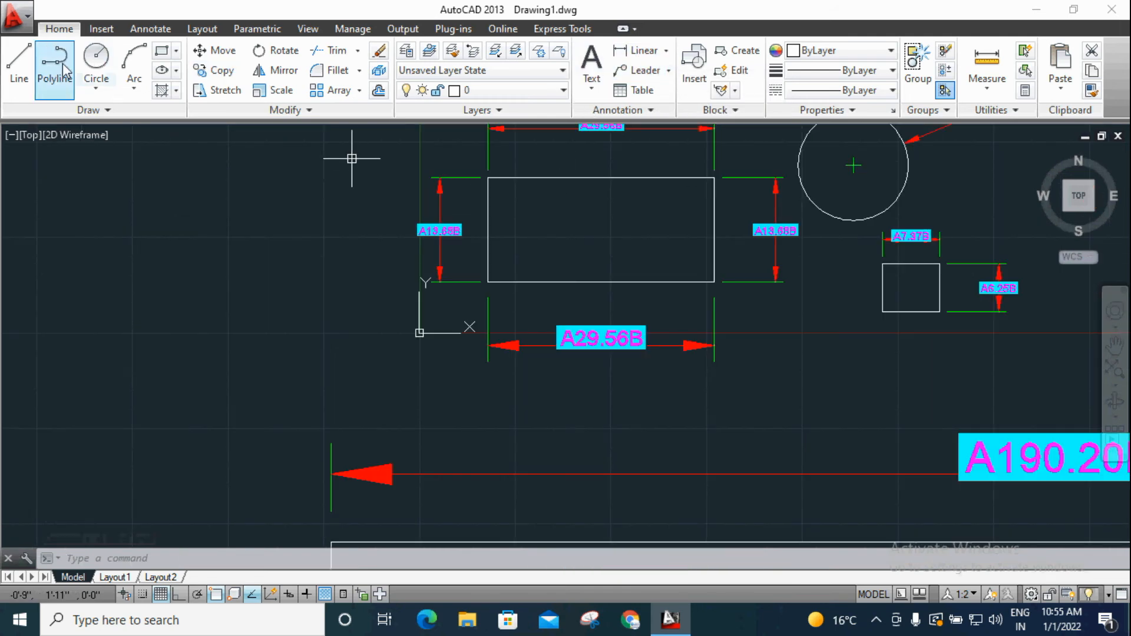
left_click(19, 60)
left_click(302, 210)
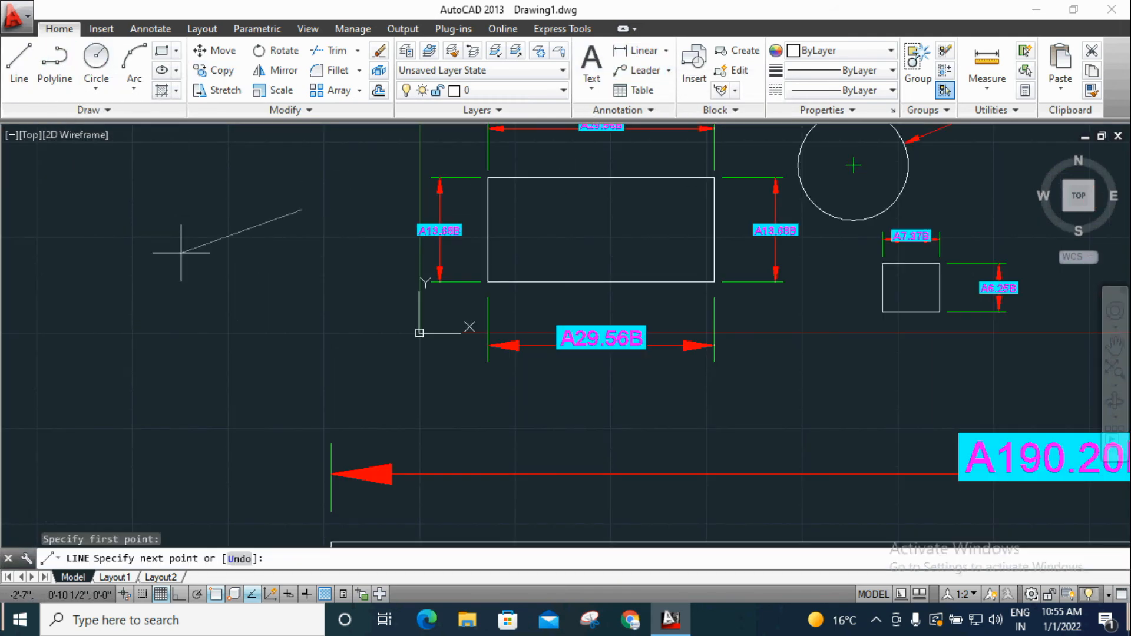
left_click(73, 376)
left_click(347, 376)
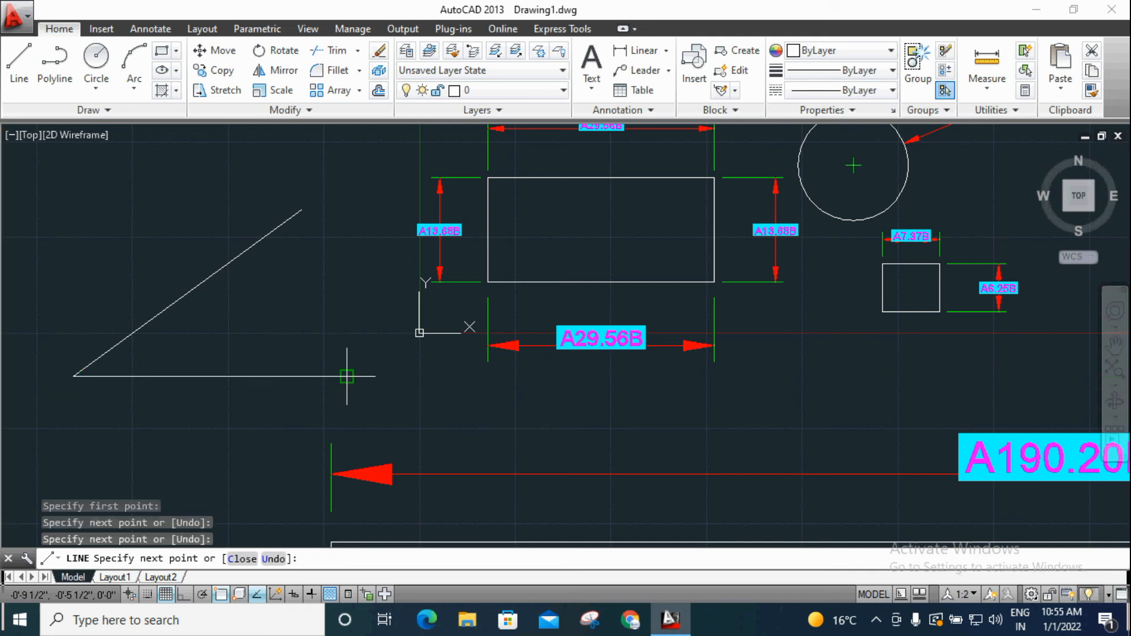
key("Return")
Step: Place an angular dimension between the two new lines and inspect its text
left_click(666, 50)
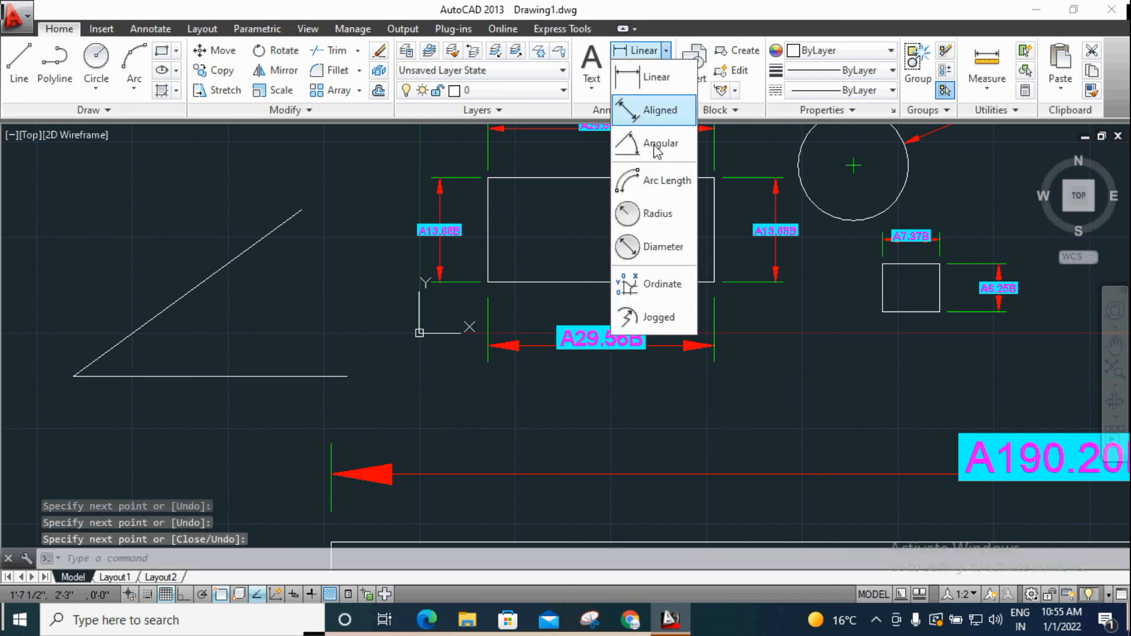
left_click(657, 148)
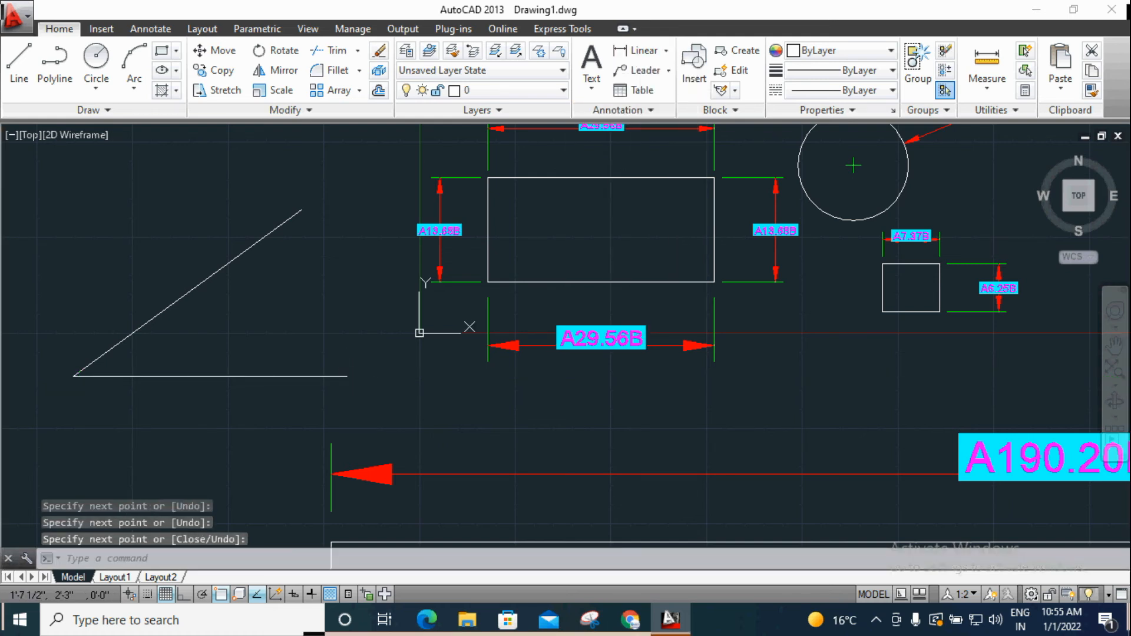
left_click(136, 332)
left_click(151, 376)
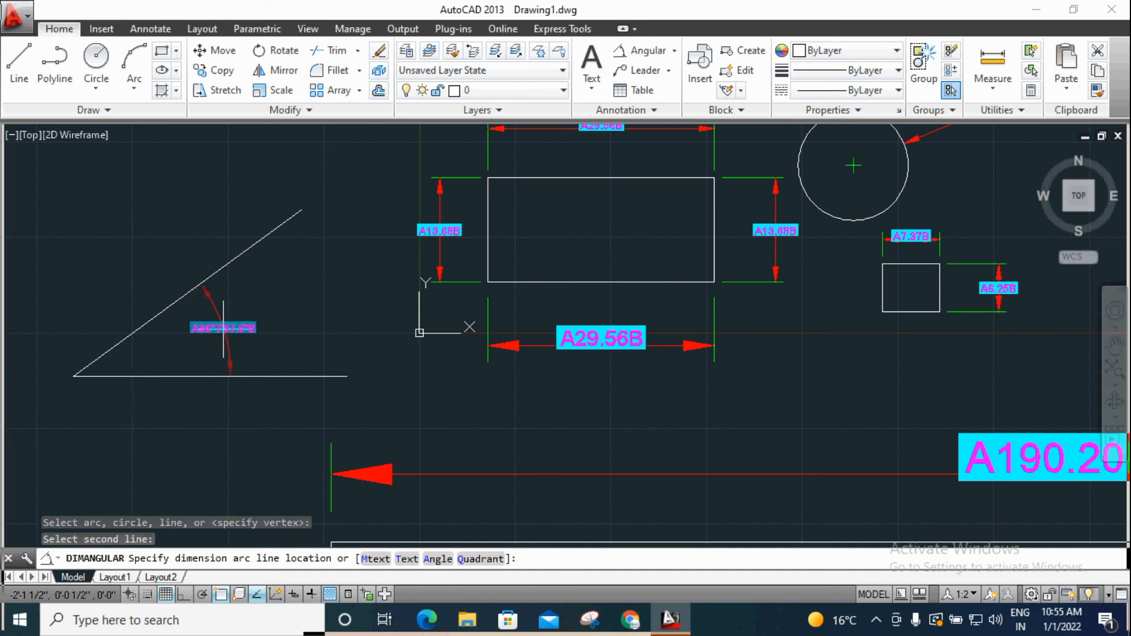
left_click(223, 327)
scroll(222, 331, "up", 5)
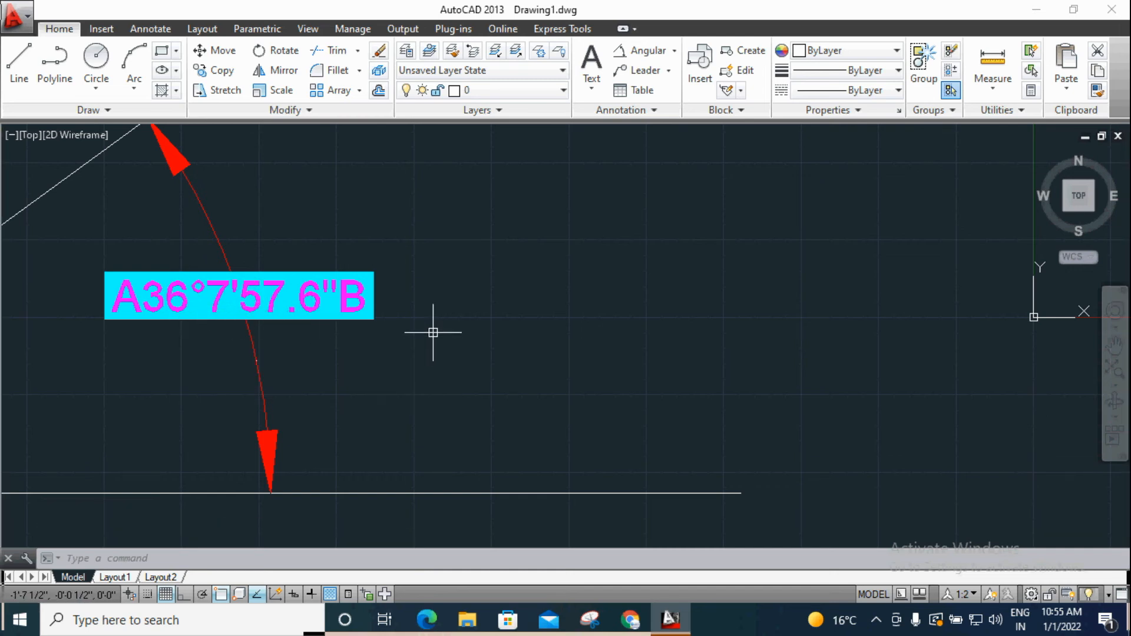
scroll(439, 311, "down", 4)
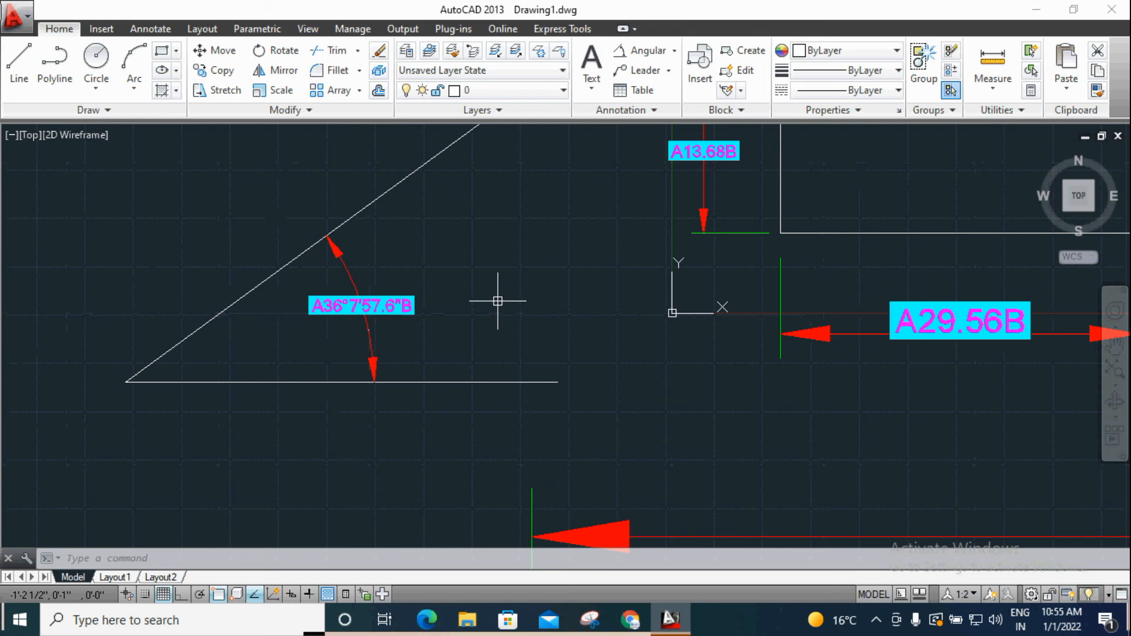
Step: Set the Standard dimension style's angular units to Decimal Degrees with 0.0 precision
type("D")
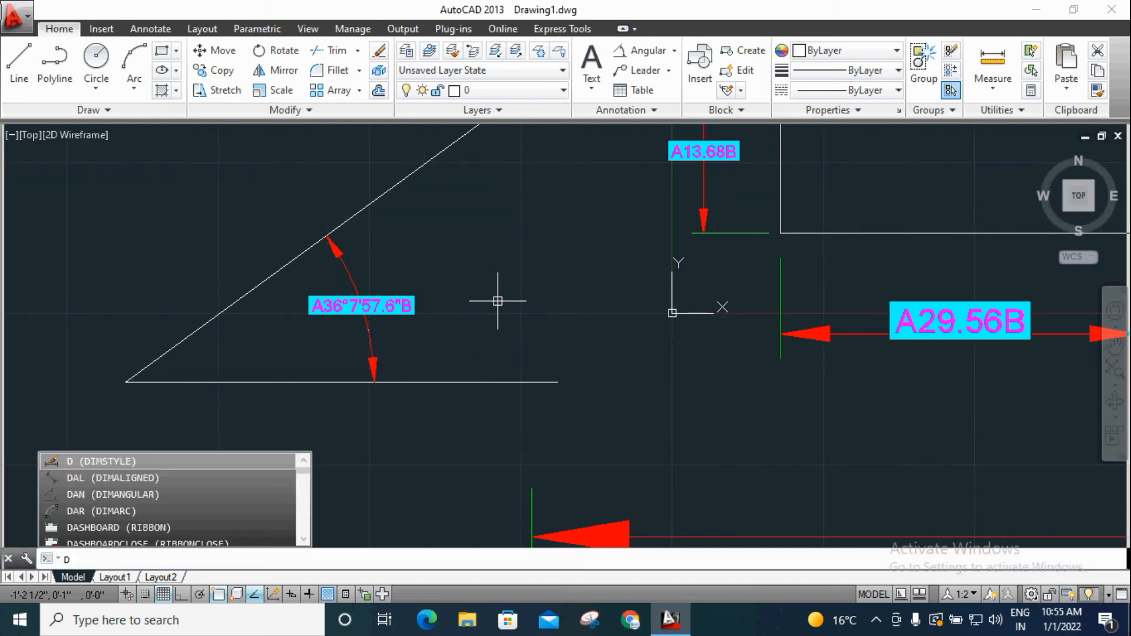
key("Return")
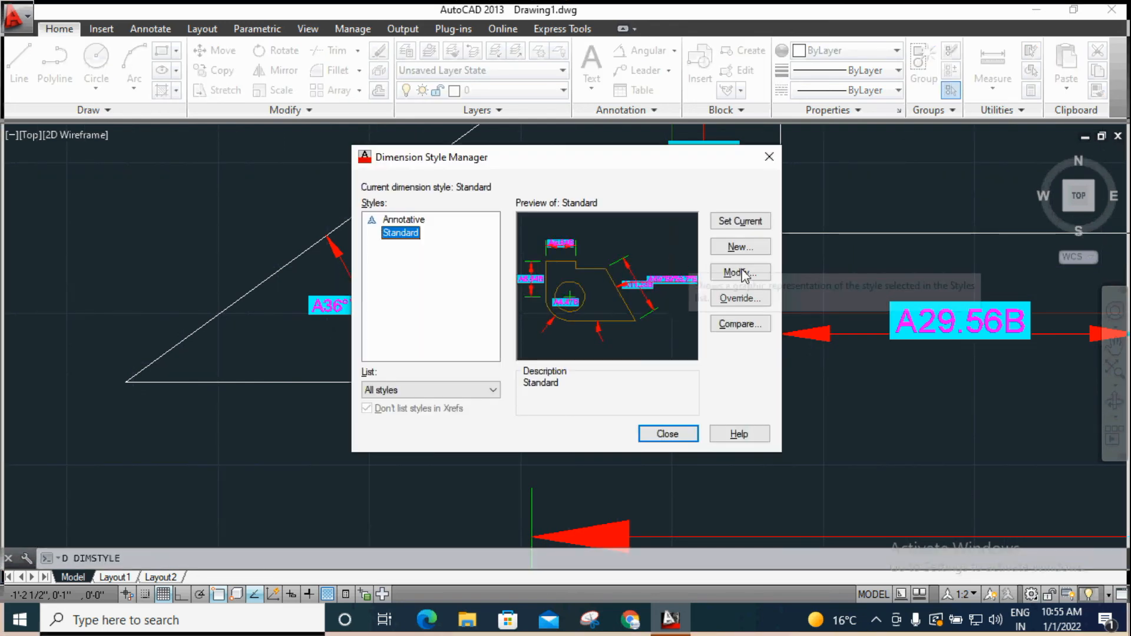
left_click(759, 275)
left_click(910, 420)
left_click(905, 438)
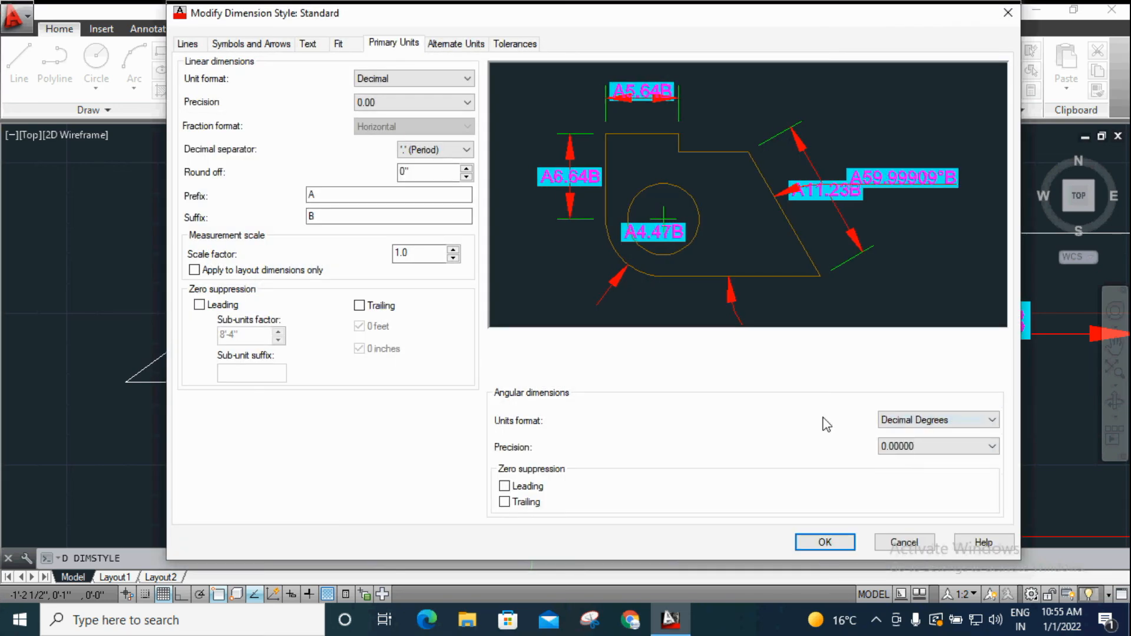
left_click(913, 447)
left_click(899, 469)
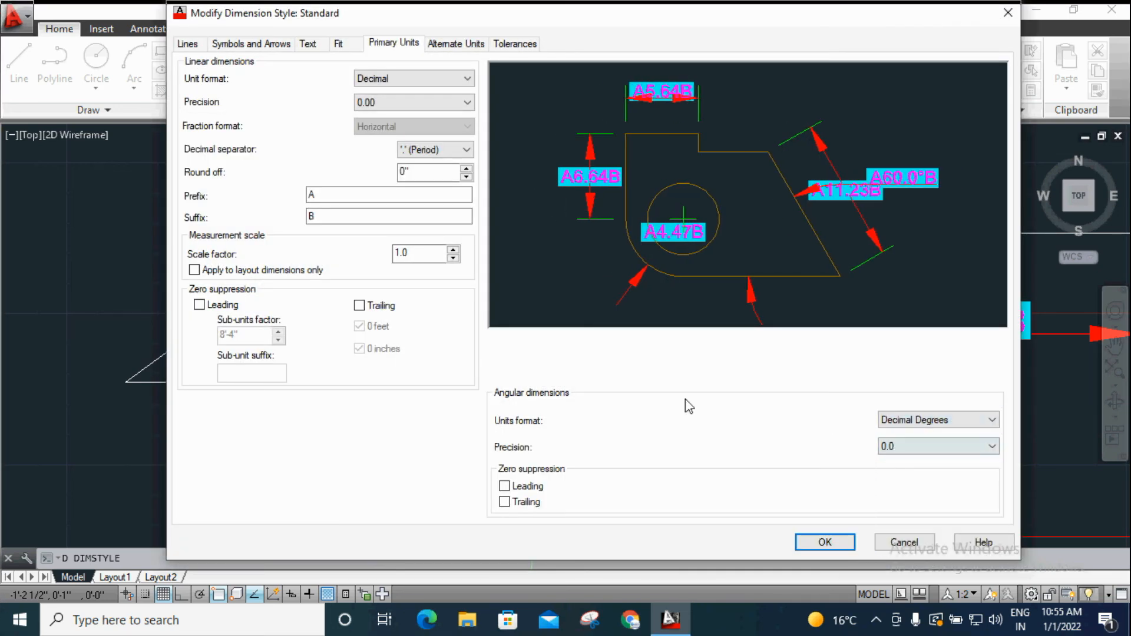
Step: Review the style's lines and arrowhead settings and set the dimension text fill color to None
left_click(445, 46)
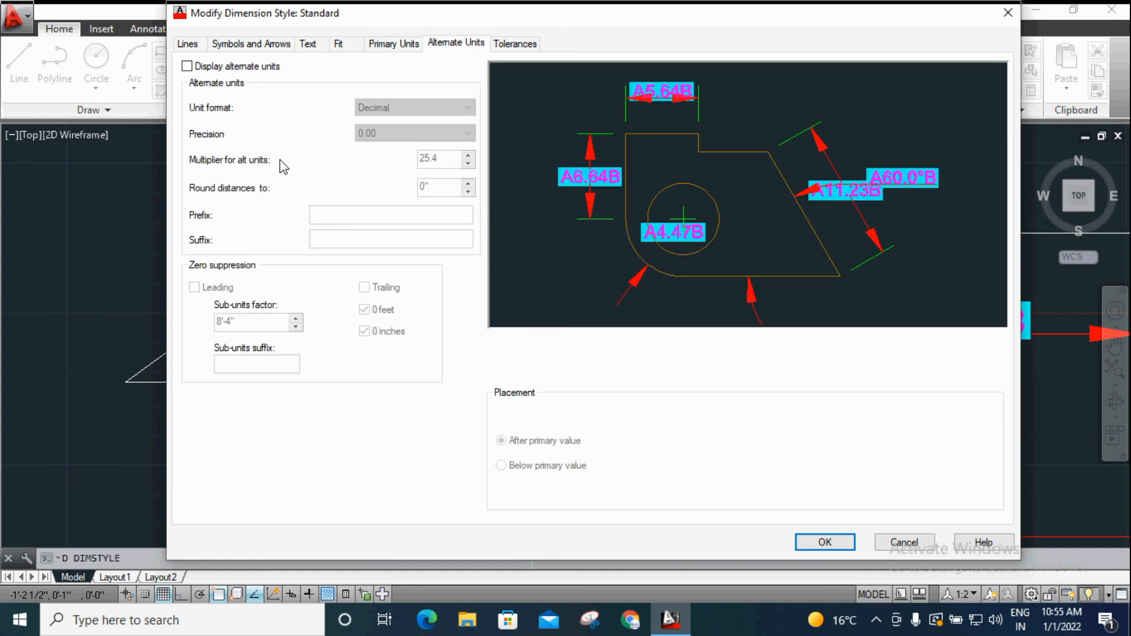
left_click(228, 44)
left_click(186, 47)
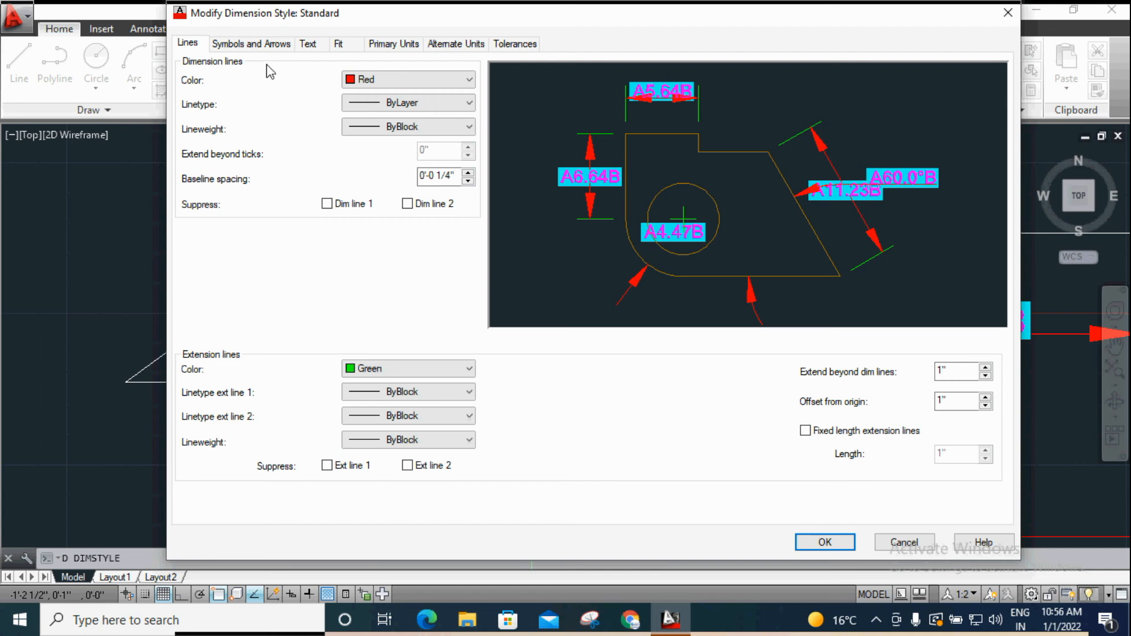
left_click(259, 46)
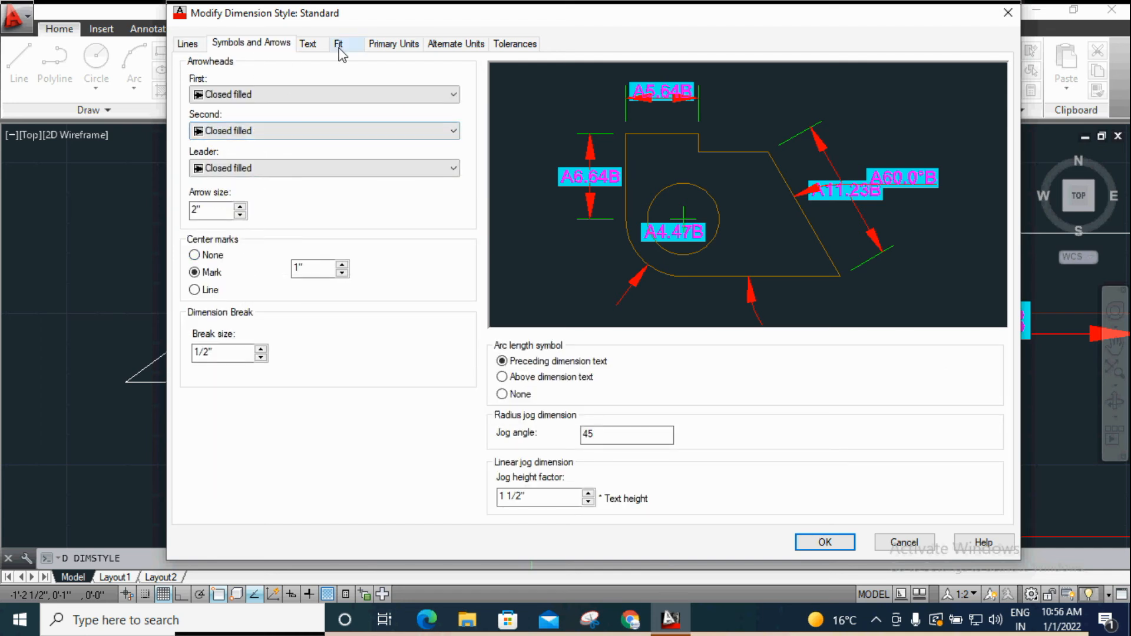
left_click(311, 45)
left_click(377, 138)
left_click(380, 152)
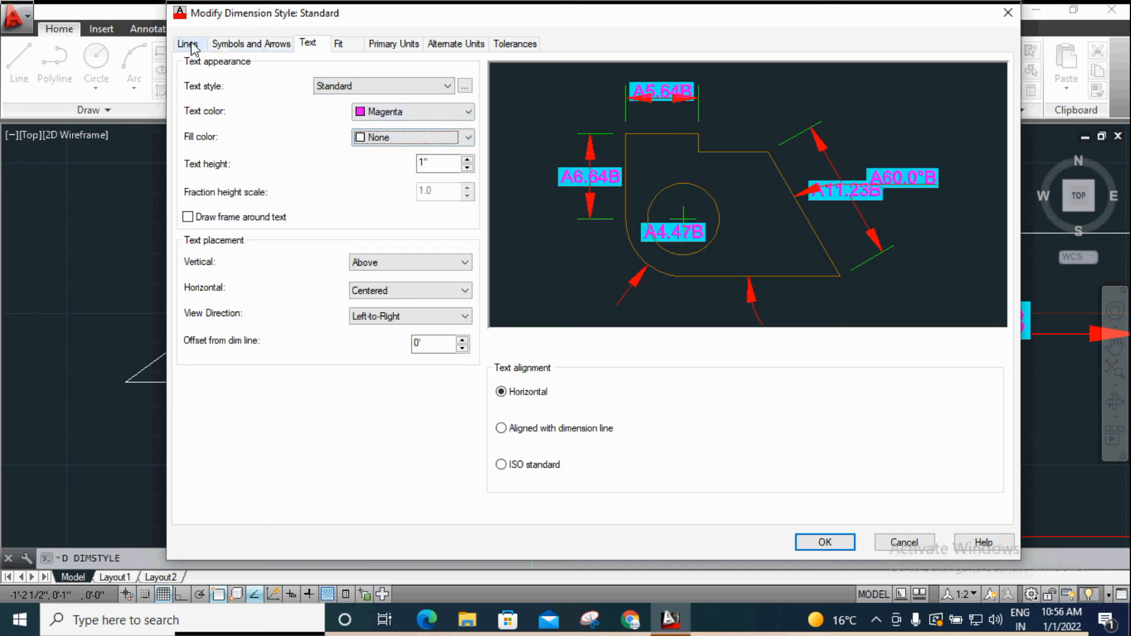
Step: Enable alternate units in the Standard dimension style and clear the primary units' linear prefix and suffix
left_click(457, 44)
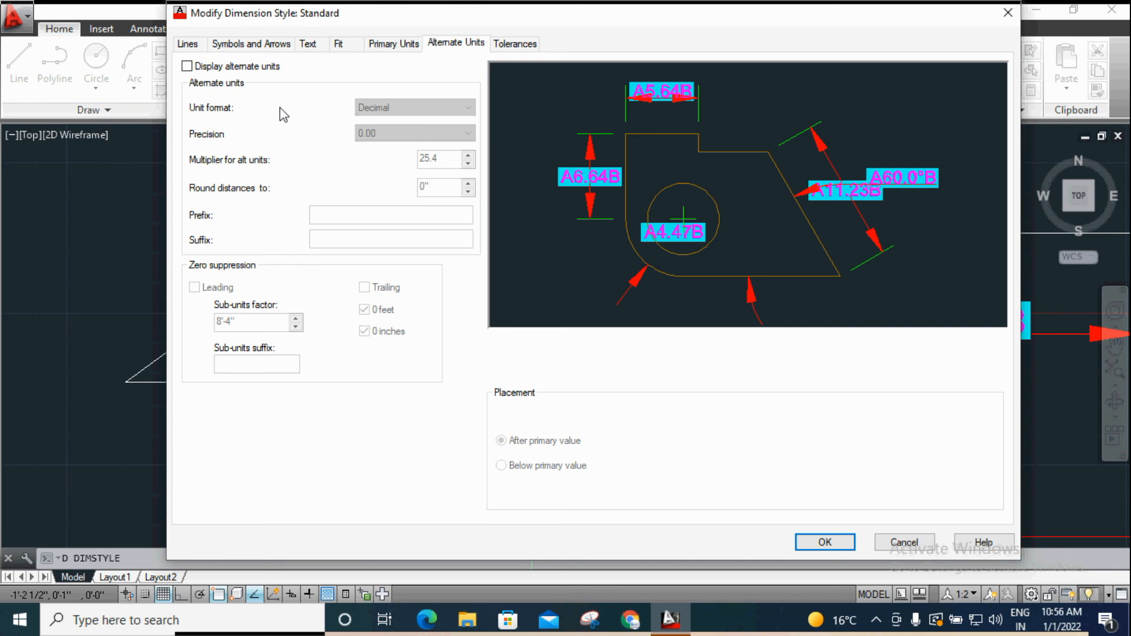
left_click(187, 67)
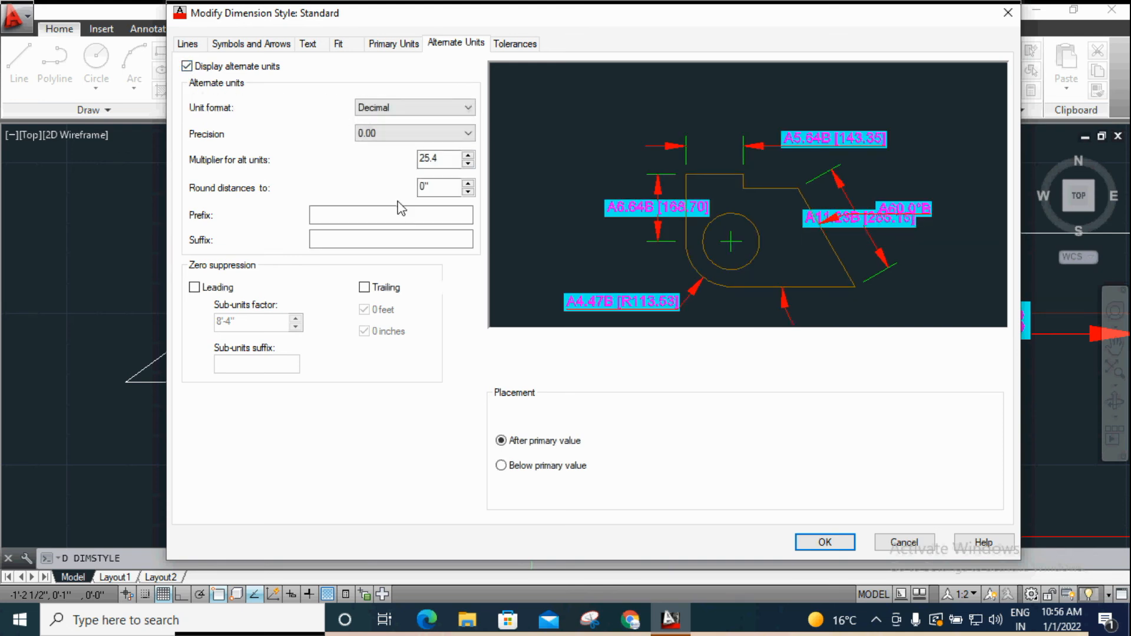
left_click(393, 43)
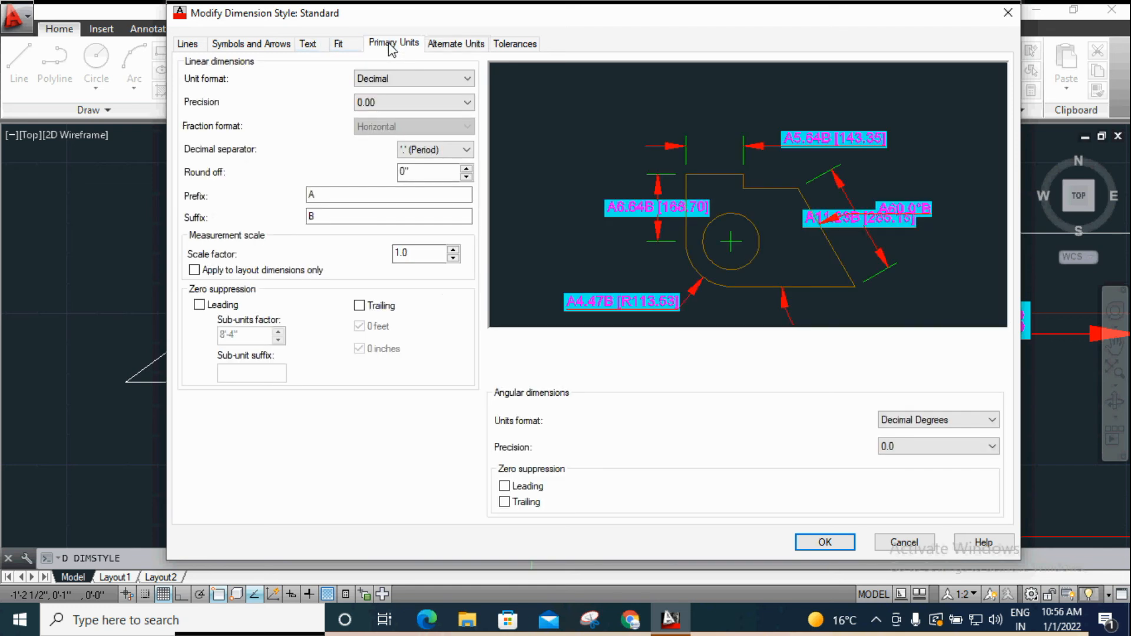
right_click(321, 199)
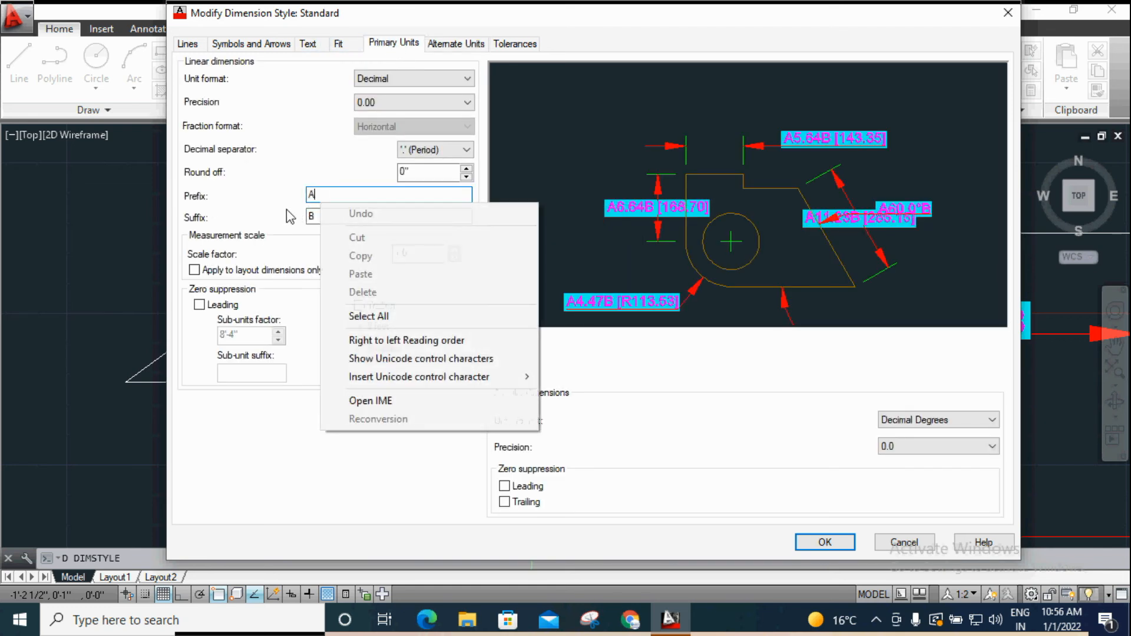
left_click(327, 199)
key("BackSpace")
left_click(323, 216)
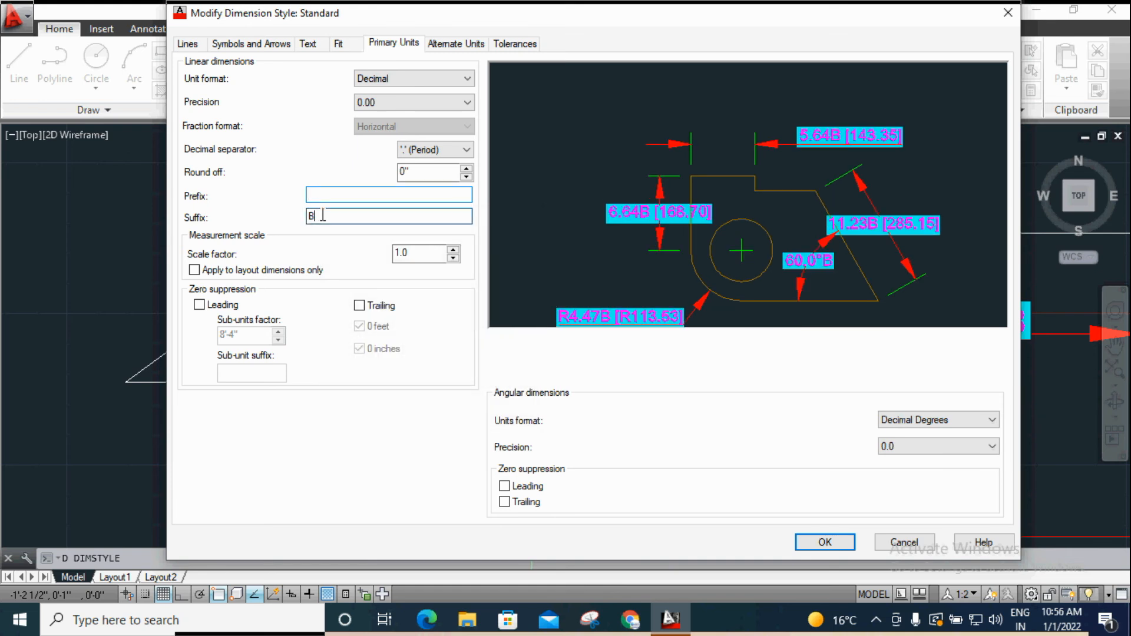
Step: Set the multiplier for alternate units to 2.0
left_click(457, 44)
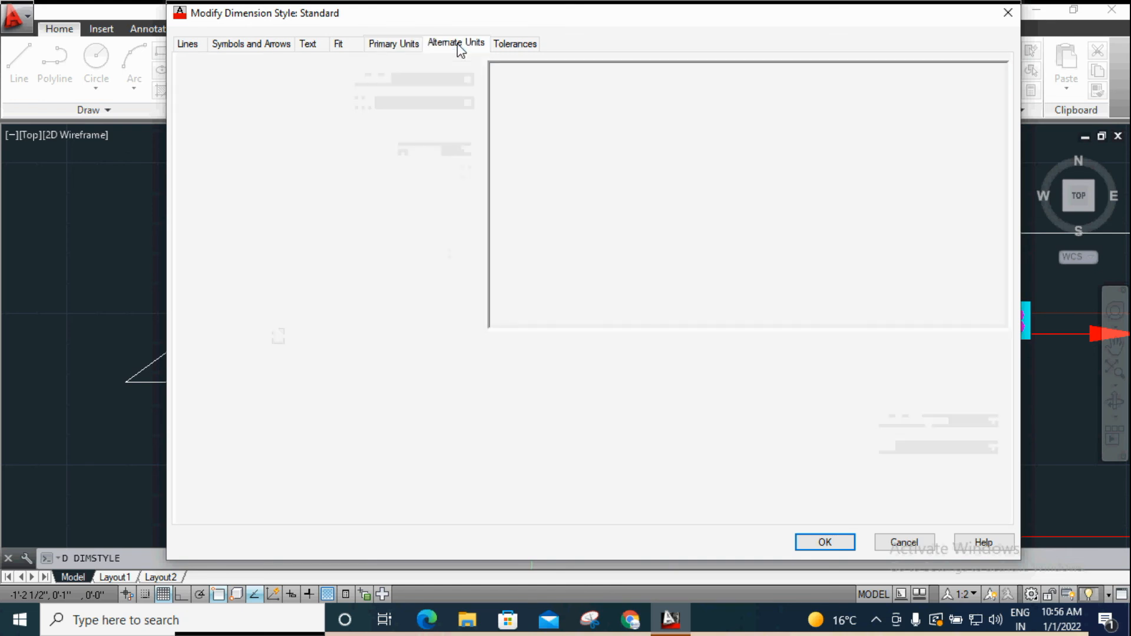
double_click(427, 160)
type("2")
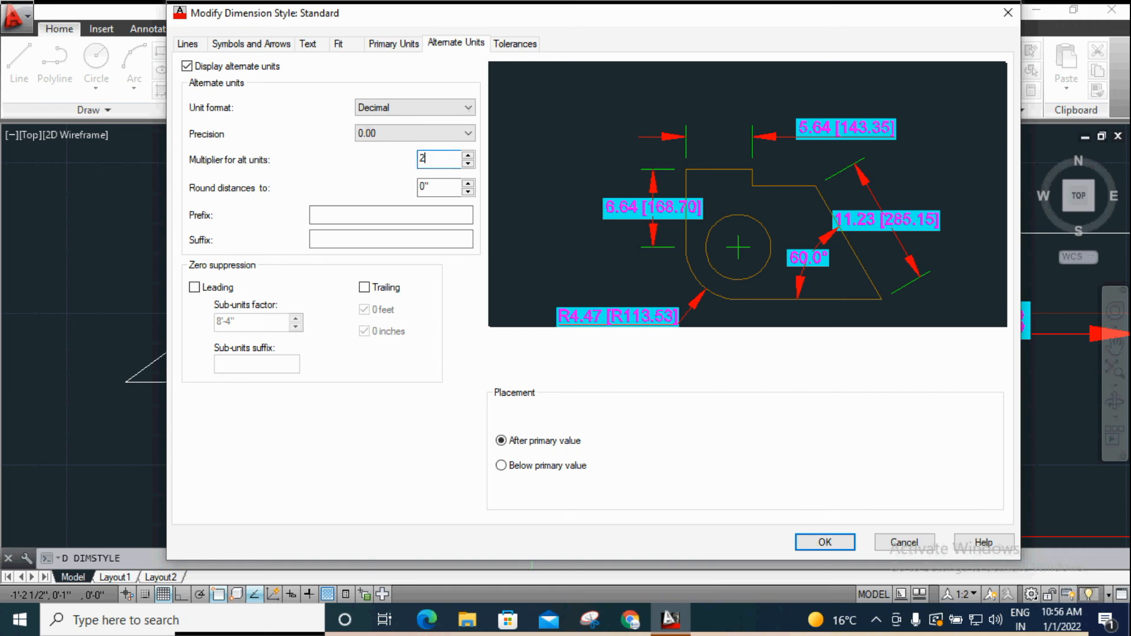
type(".0")
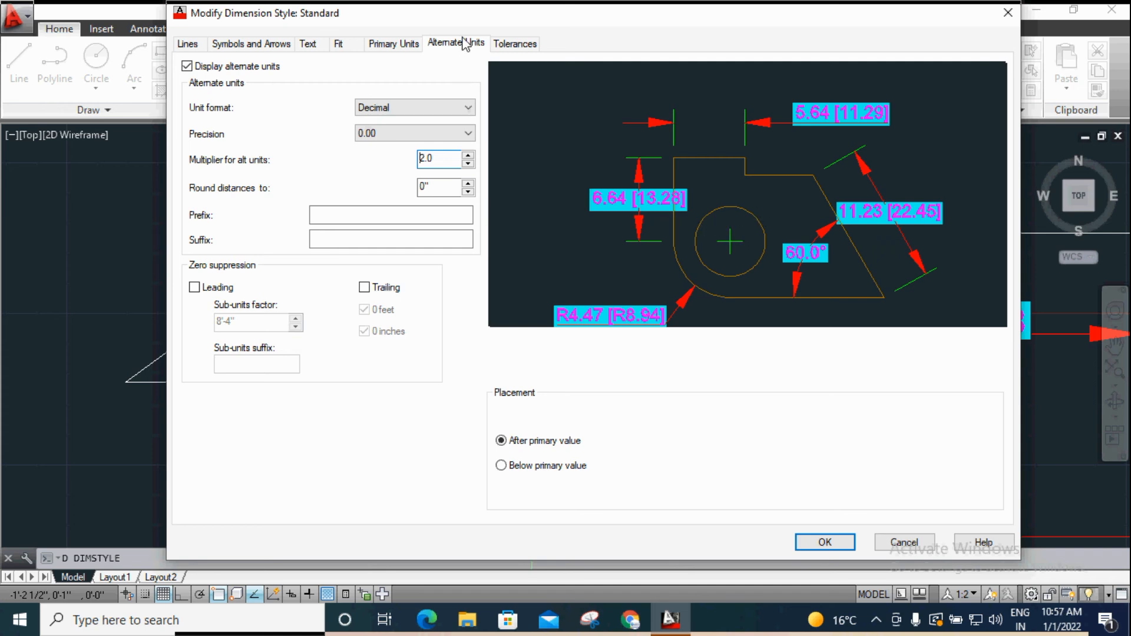
Step: Check the tolerance settings and set the alternate units multiplier to 1.0
left_click(506, 45)
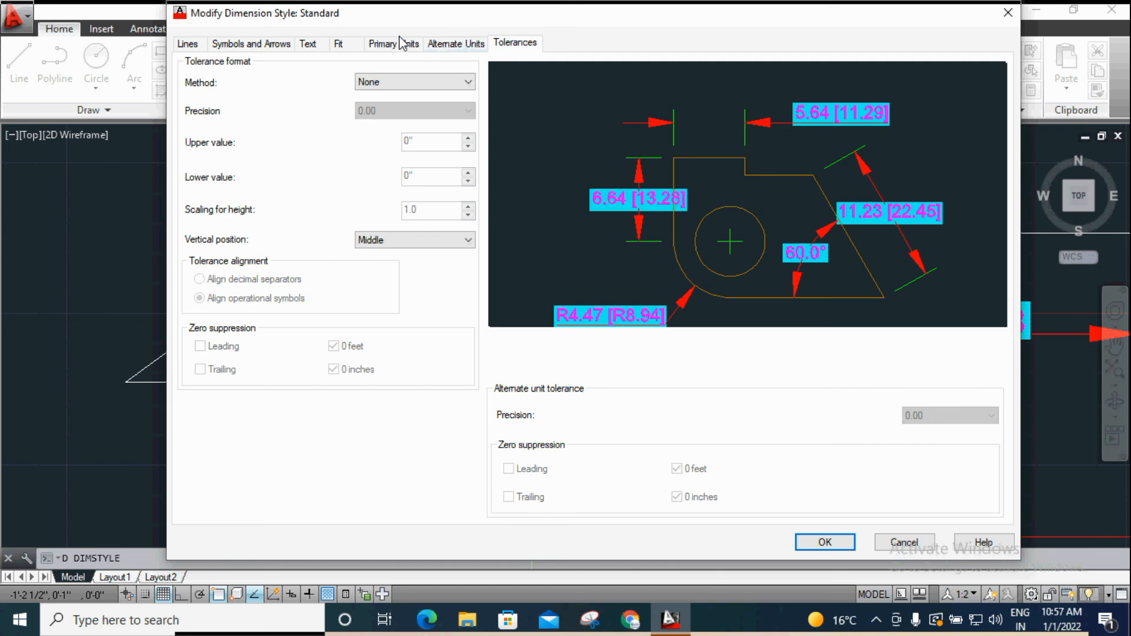
left_click(450, 45)
double_click(435, 160)
type("1.0")
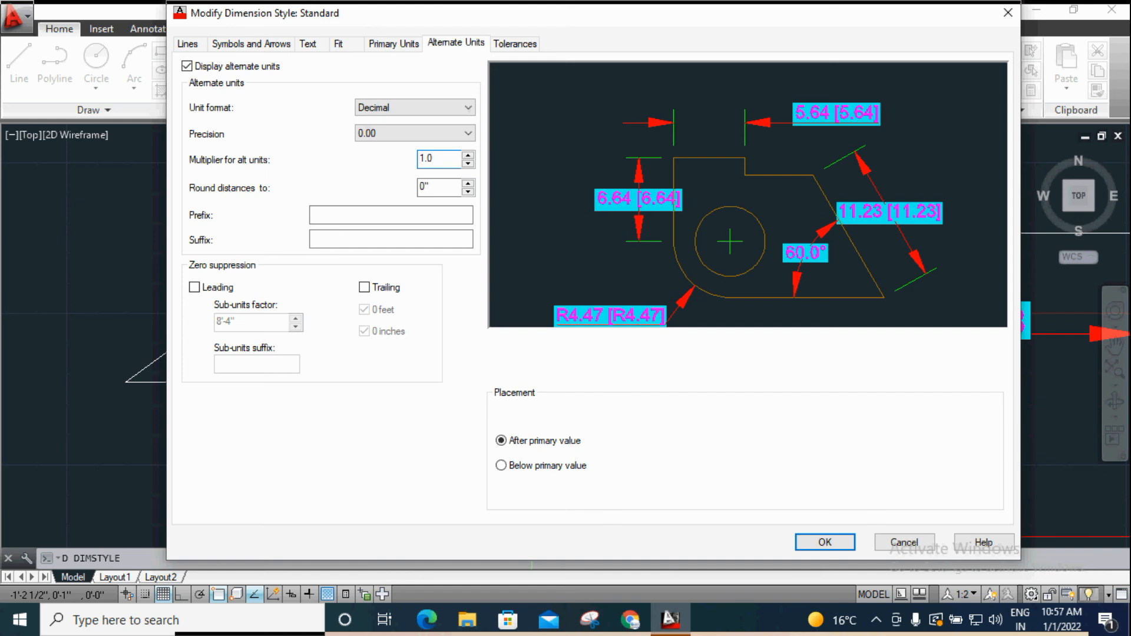
double_click(436, 158)
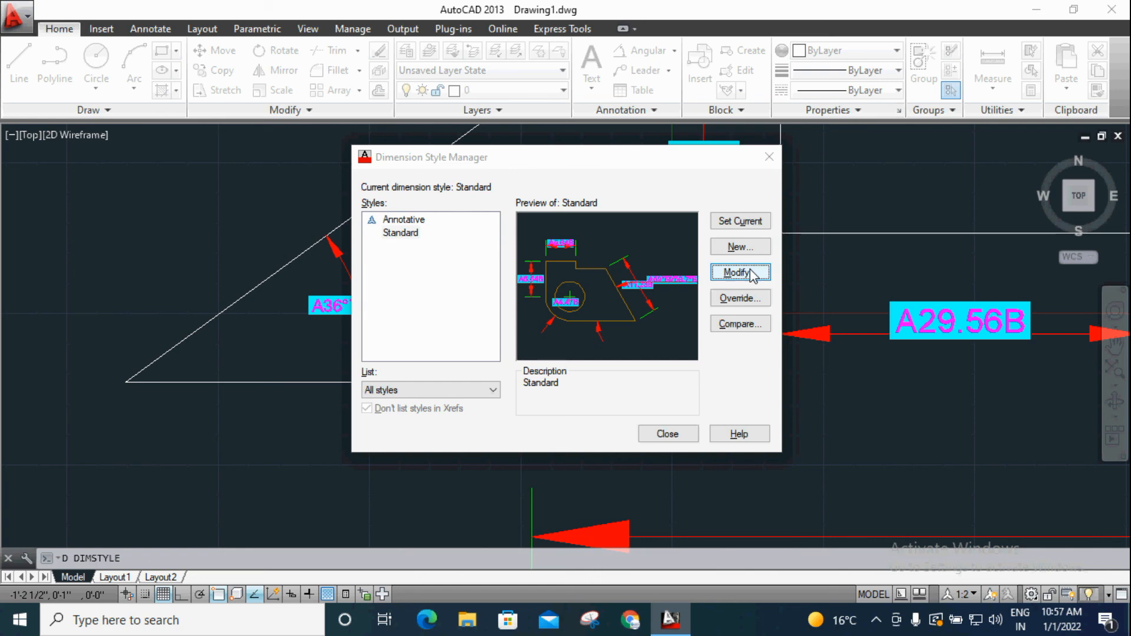
Step: Reopen the Standard dimension style for modification and set its text fill color to None
left_click(740, 272)
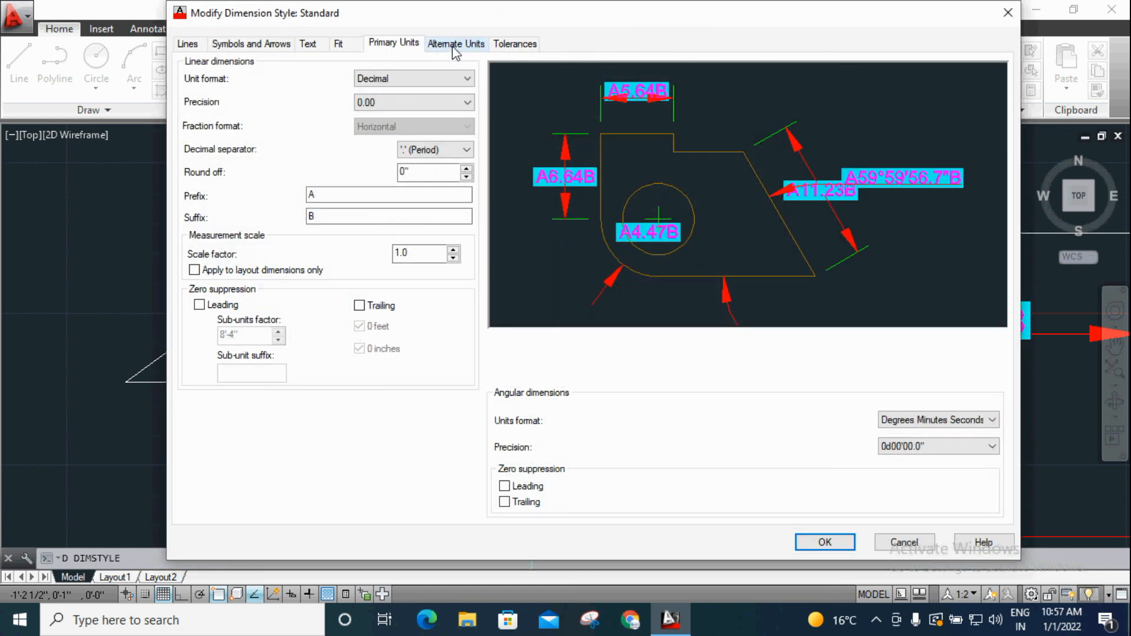
left_click(455, 52)
left_click(504, 50)
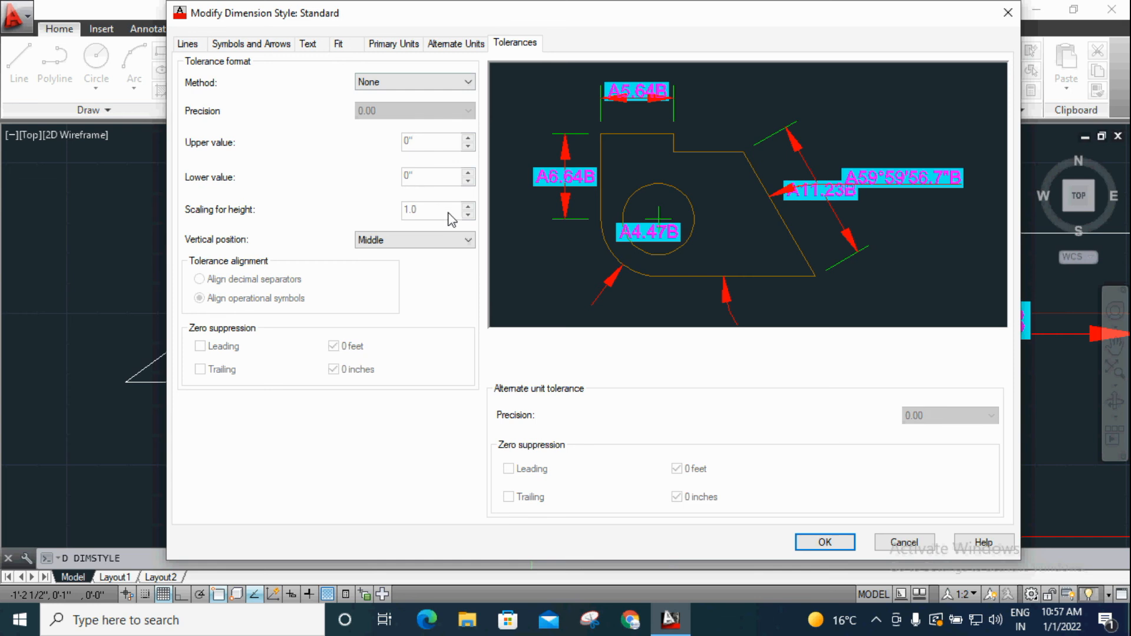
left_click(226, 46)
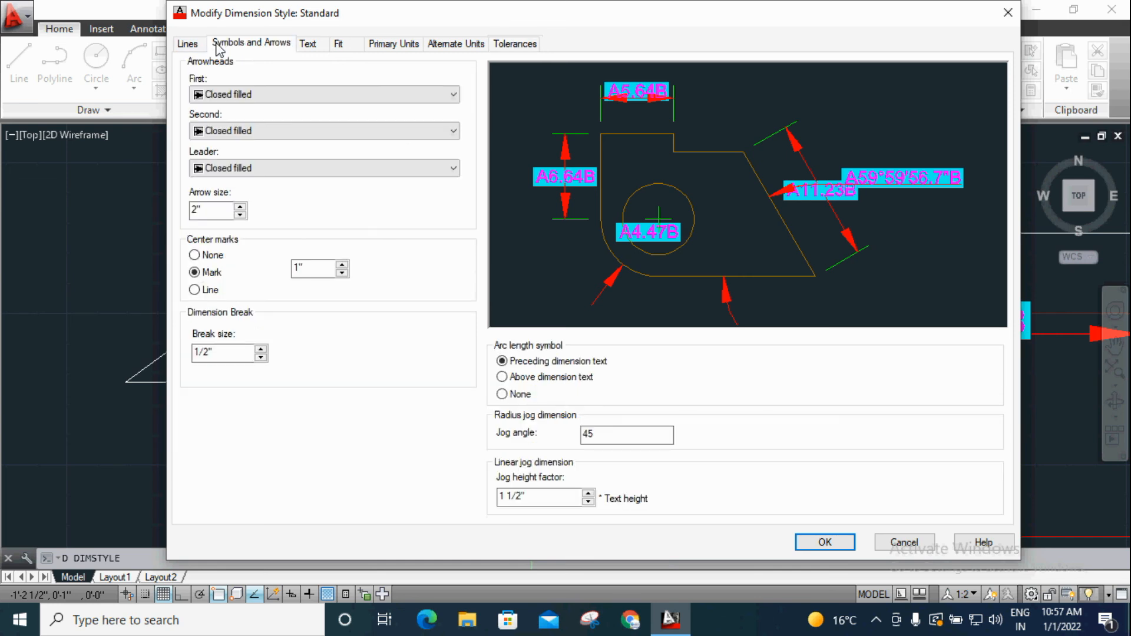
left_click(310, 44)
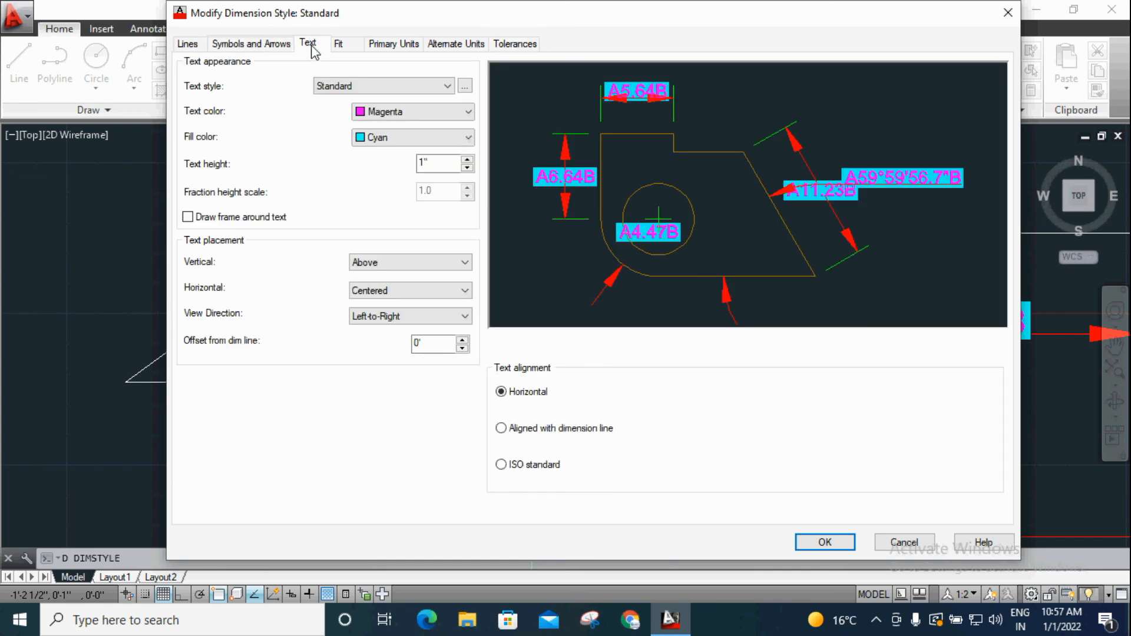
left_click(396, 141)
left_click(381, 155)
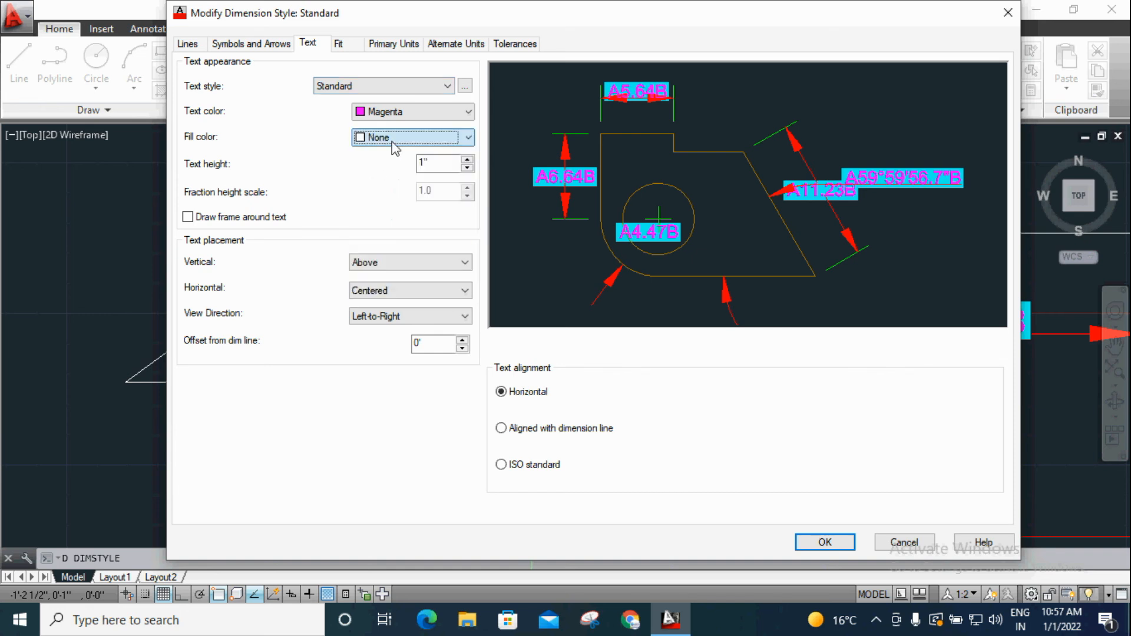
Step: Set the Standard style's tolerance method to Symmetrical
left_click(457, 45)
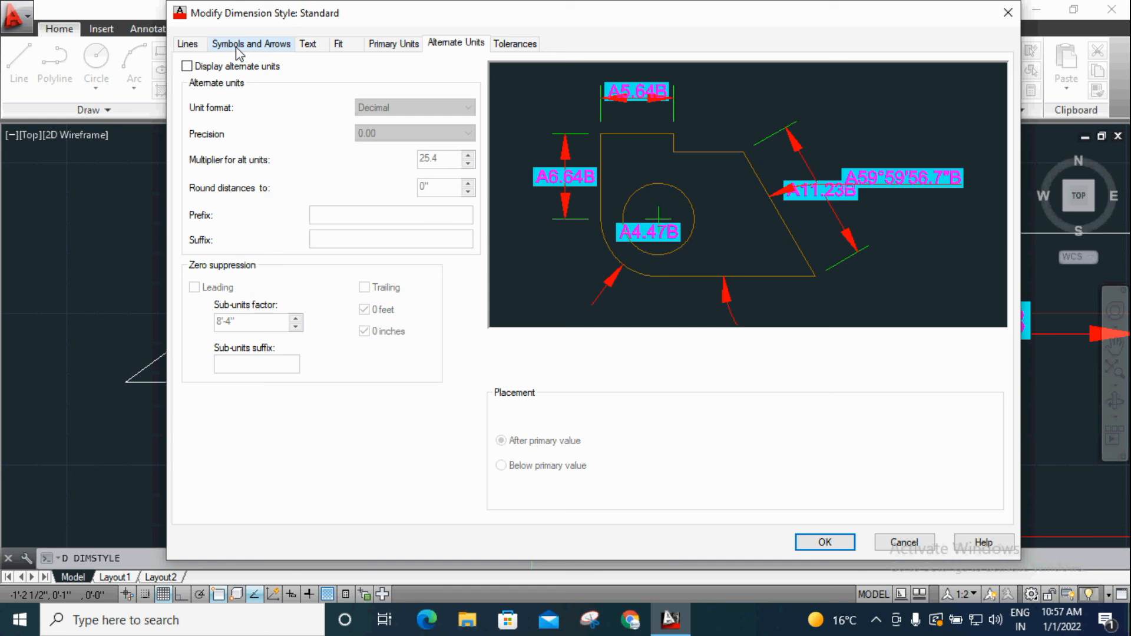
left_click(510, 46)
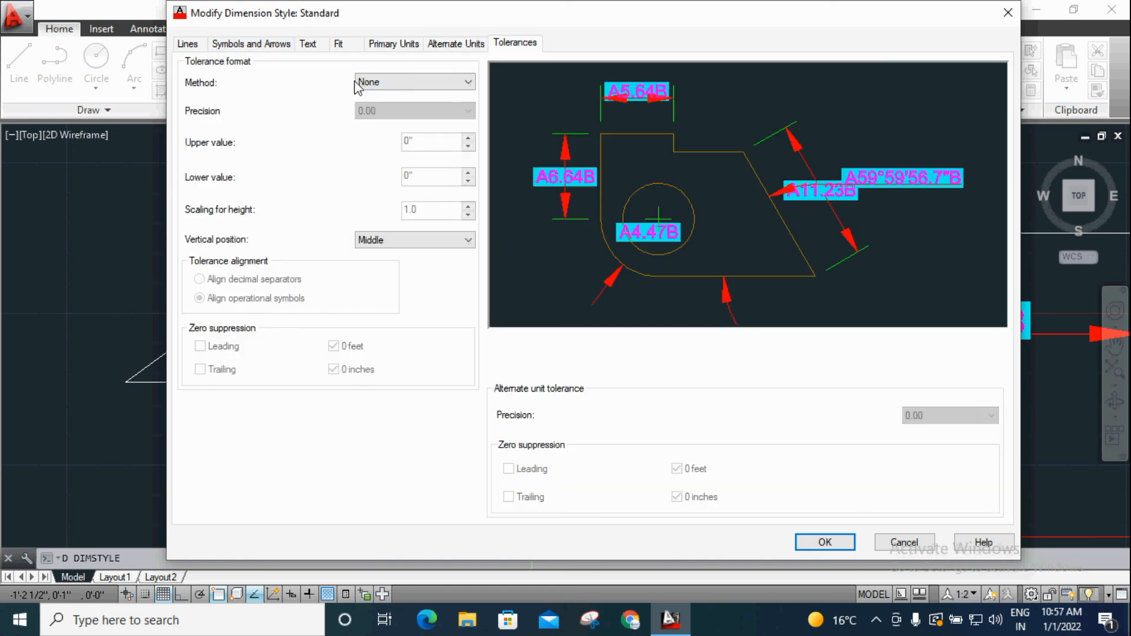
left_click(373, 82)
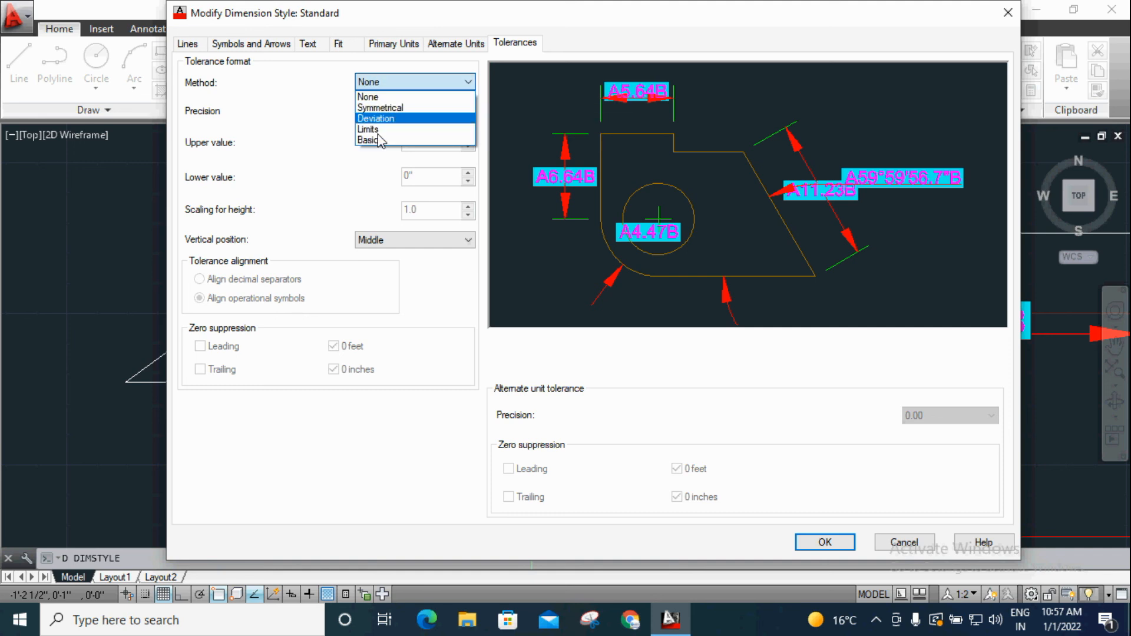
left_click(387, 108)
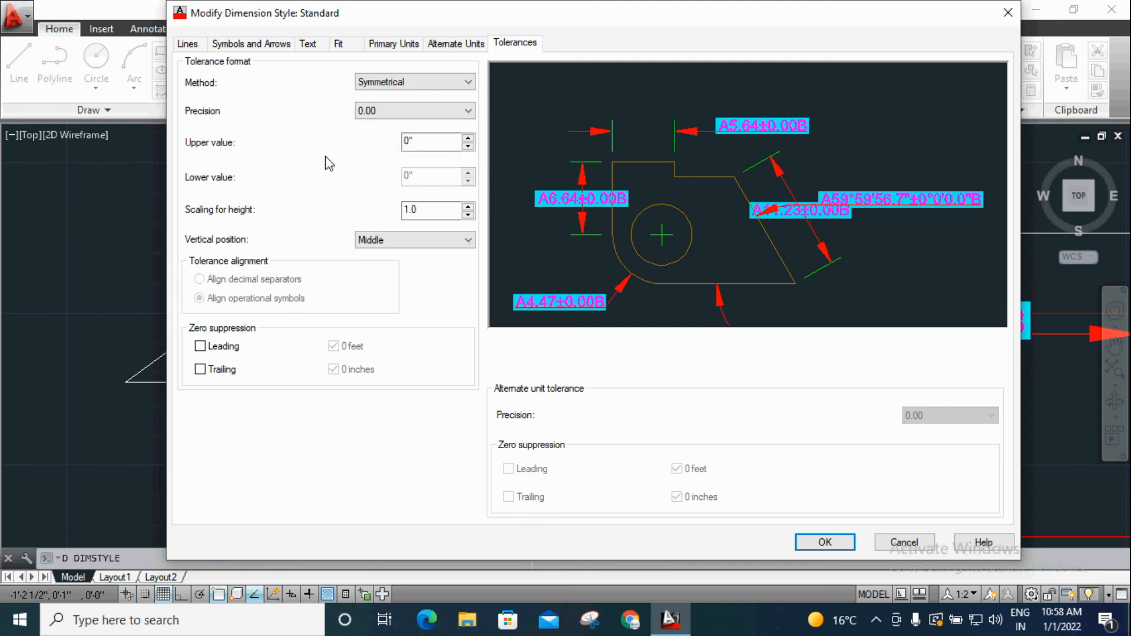
Step: Set the symmetrical tolerance's upper value to 1" and its precision to 0.0
left_click_drag(432, 142, 373, 146)
type("1")
left_click(402, 112)
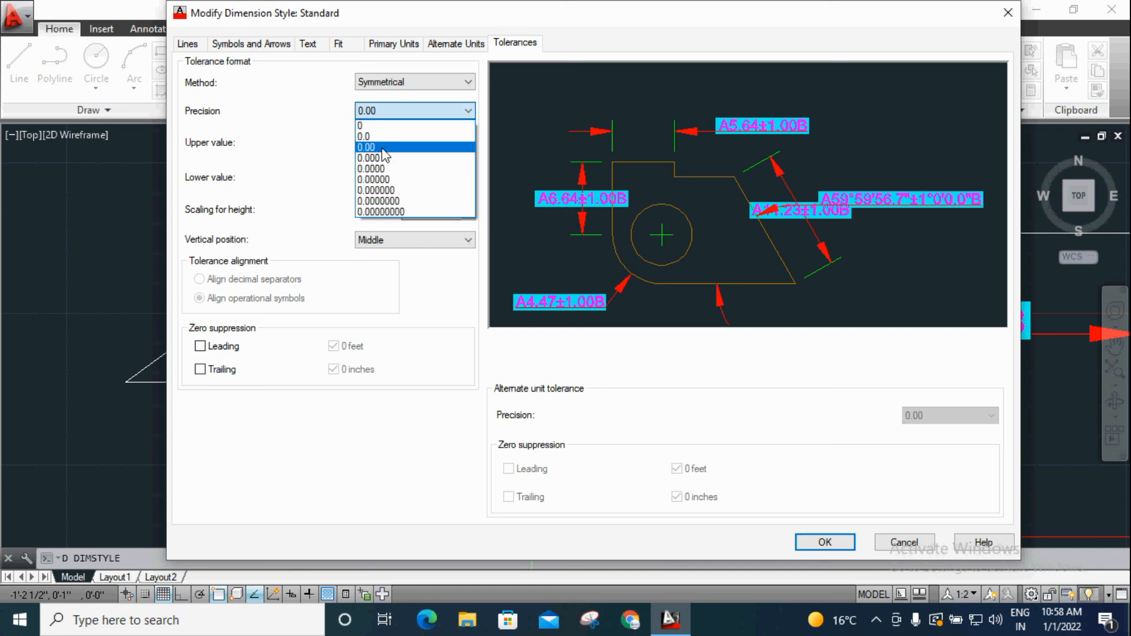
left_click(382, 137)
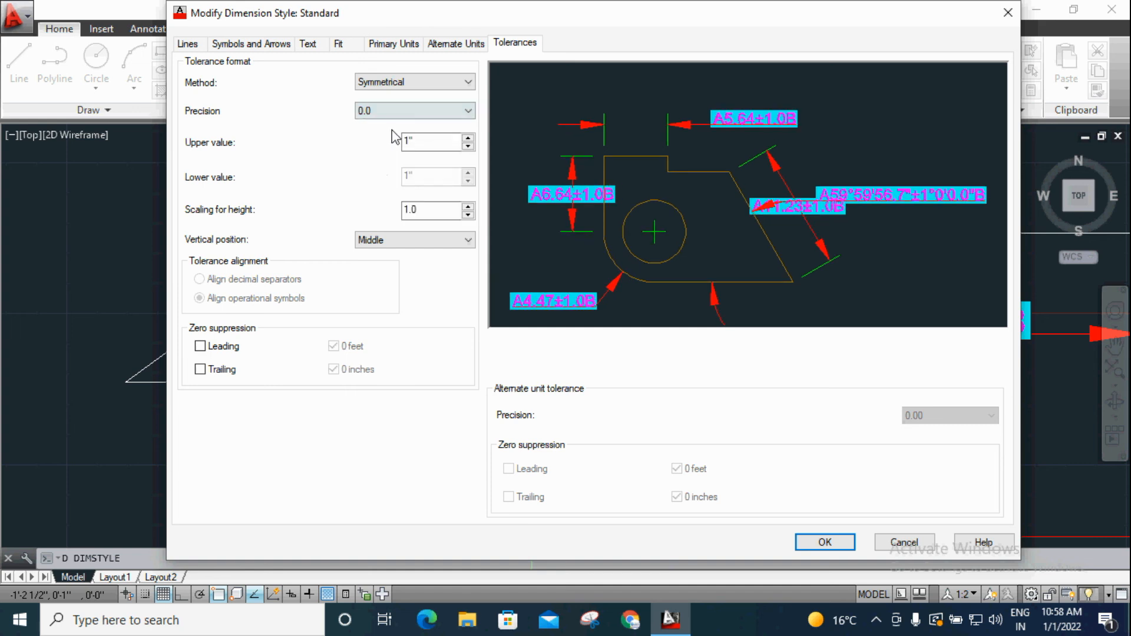
Step: Compare the Basic and Deviation tolerance methods in the preview, returning the method to Symmetrical
left_click(412, 83)
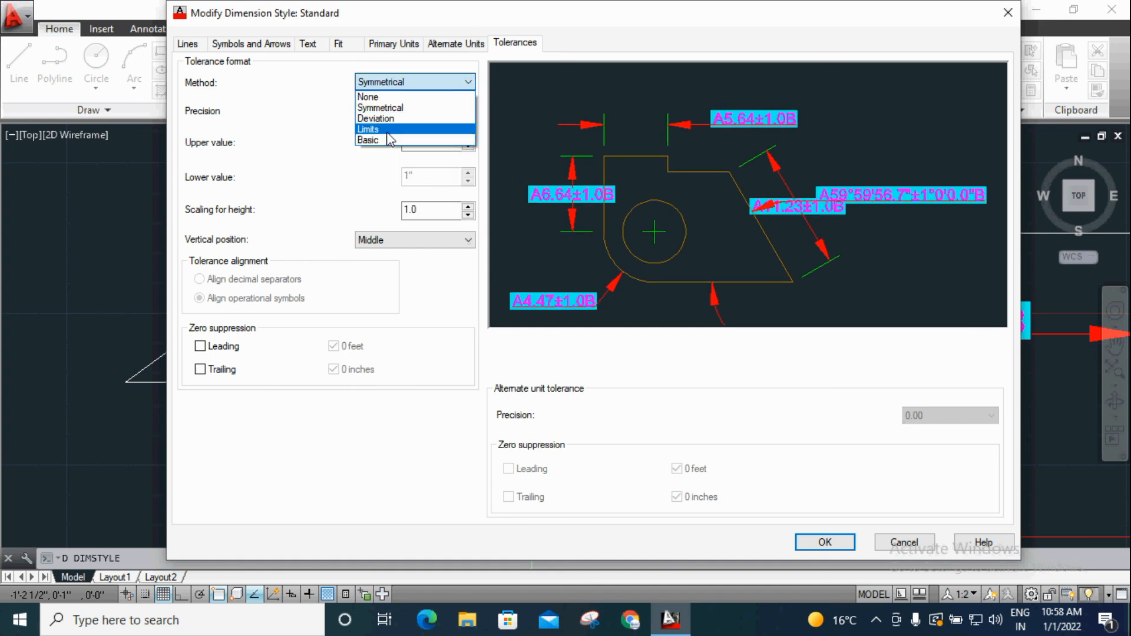
left_click(384, 136)
left_click(429, 82)
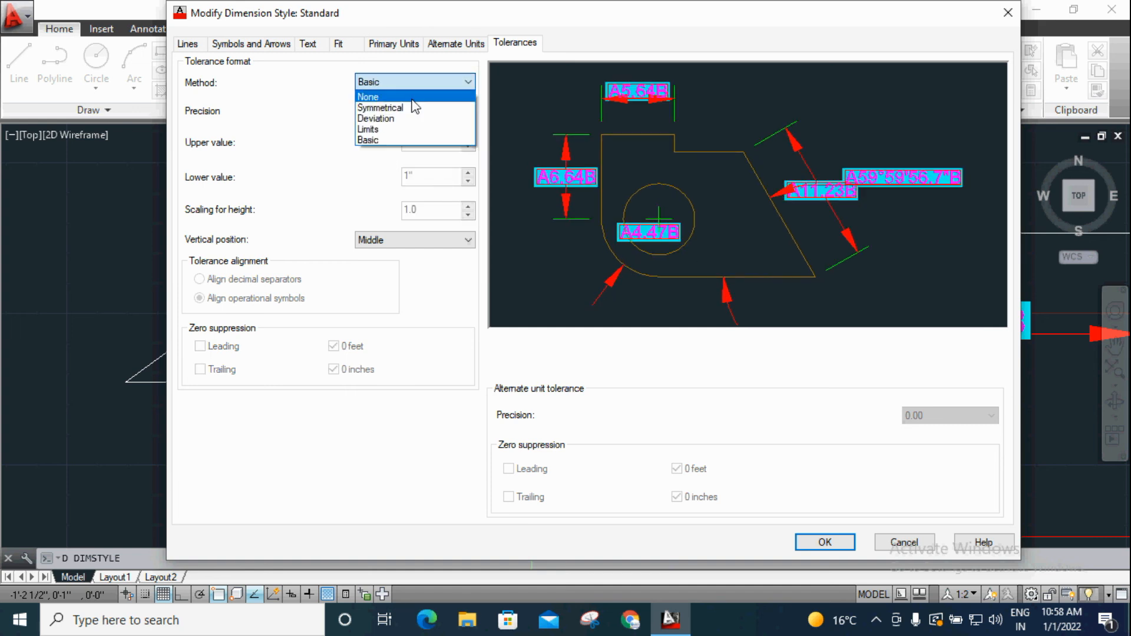
left_click(405, 112)
left_click(413, 82)
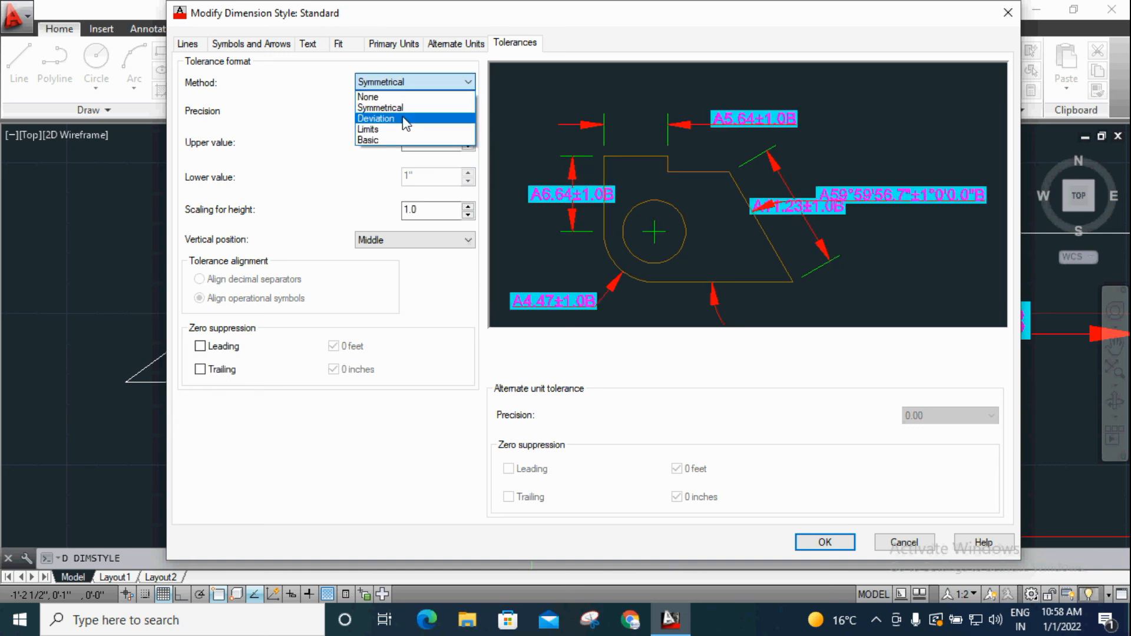
left_click(383, 118)
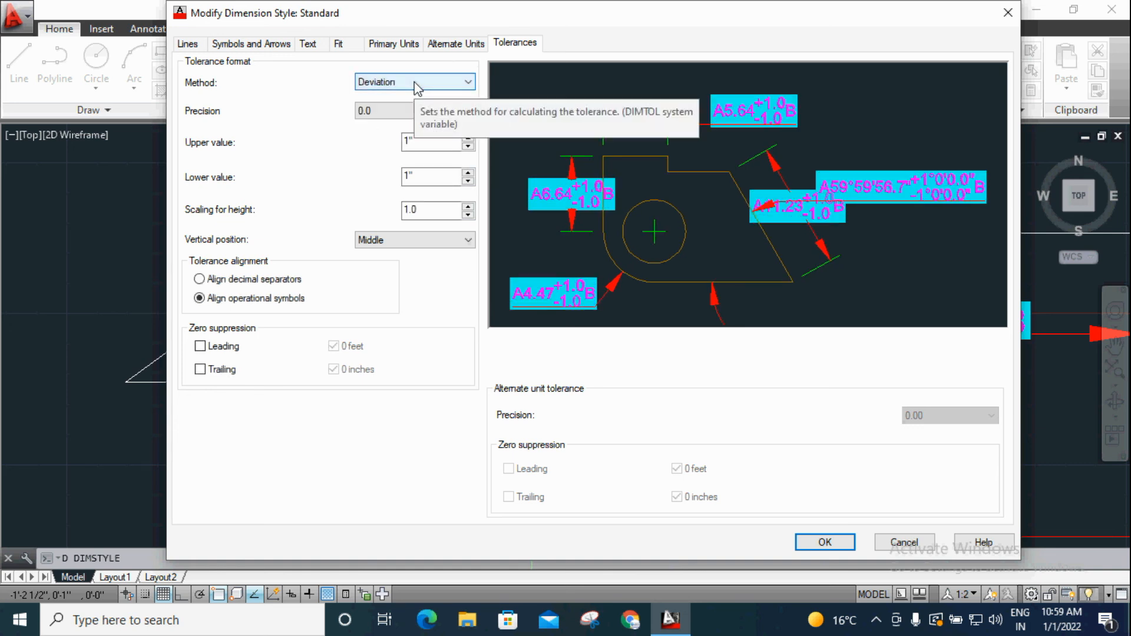
left_click(415, 82)
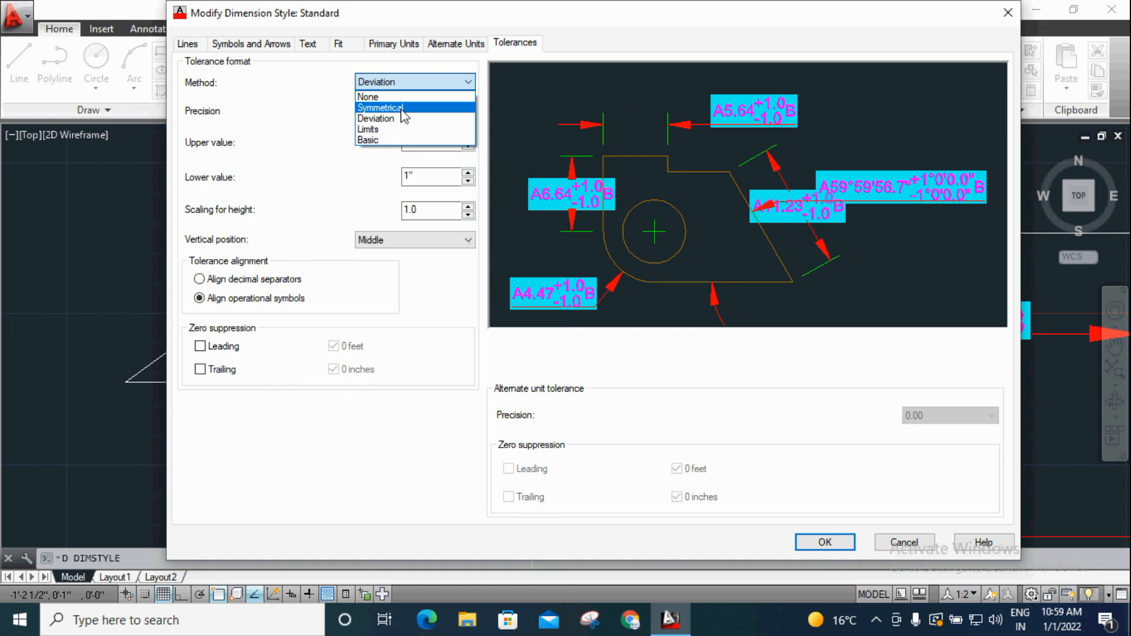
left_click(404, 111)
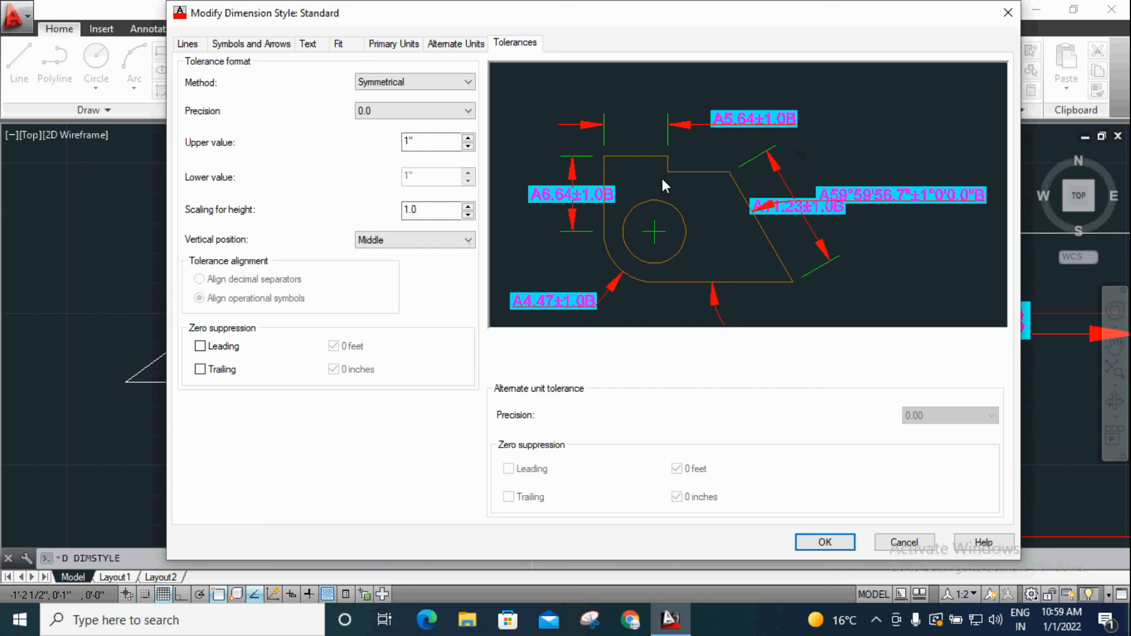
Step: Preview the Deviation, Basic and Limits tolerance methods in turn and restore Symmetrical
left_click(433, 82)
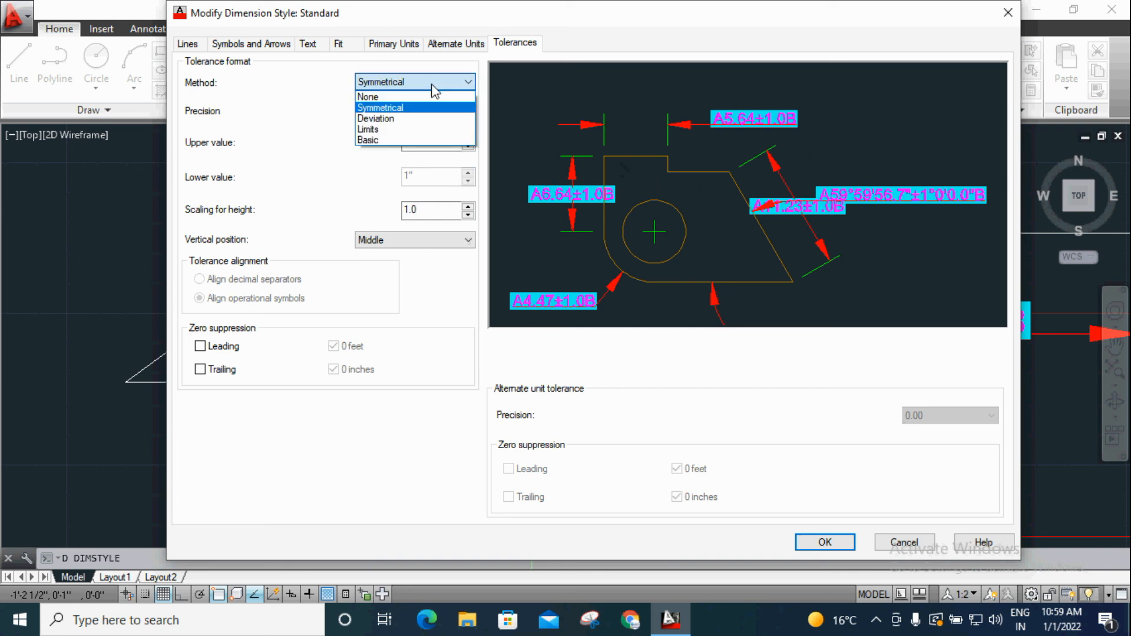
left_click(406, 120)
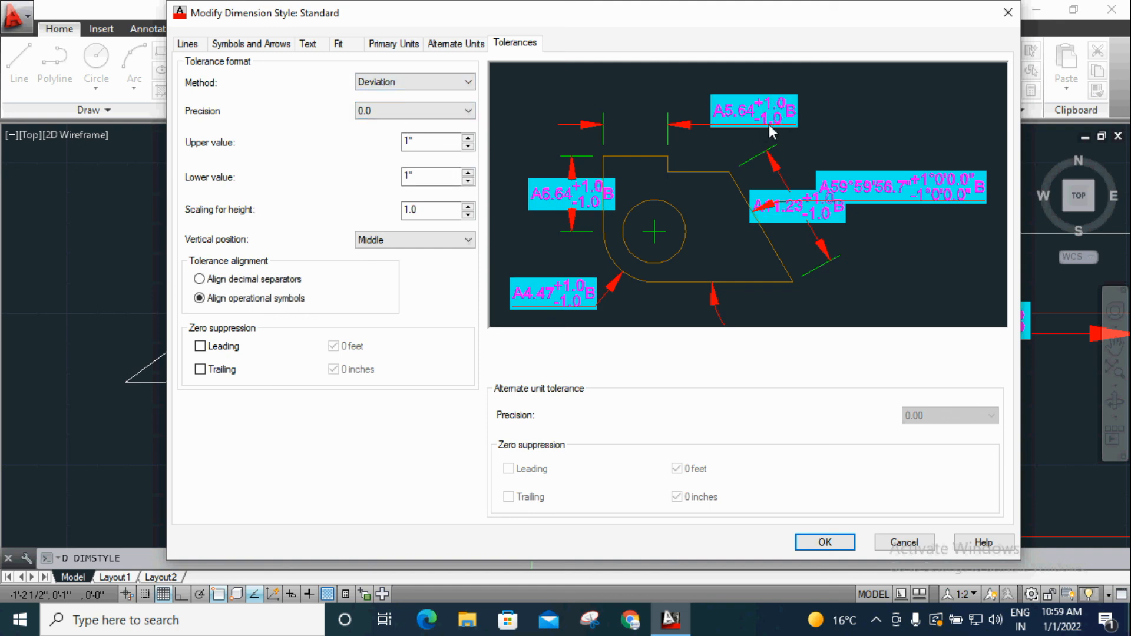
left_click(422, 84)
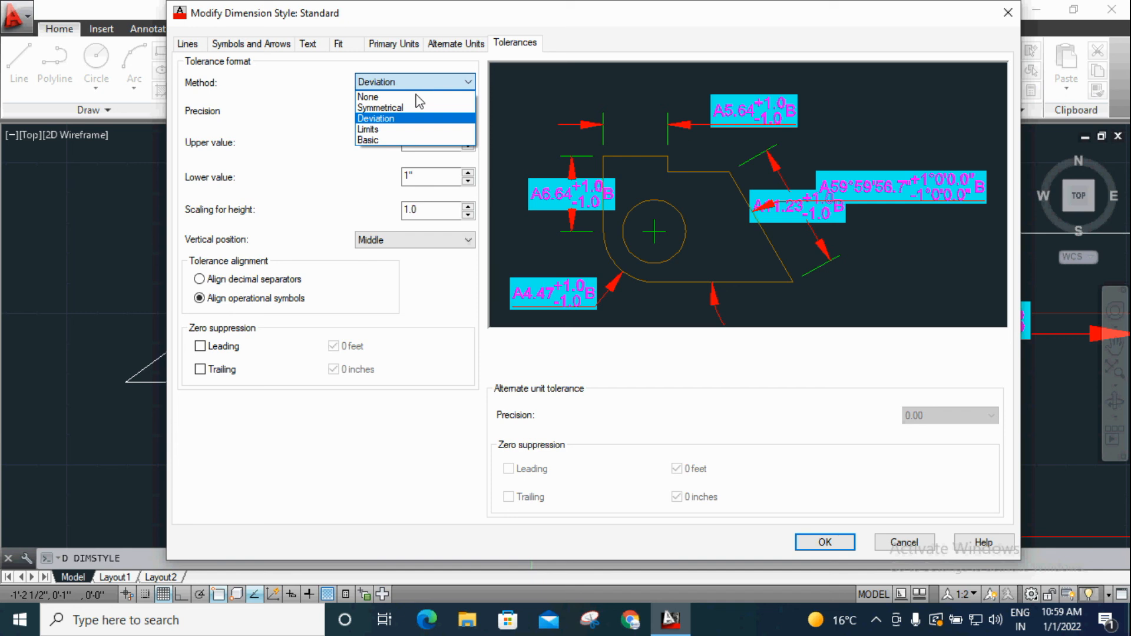
left_click(387, 141)
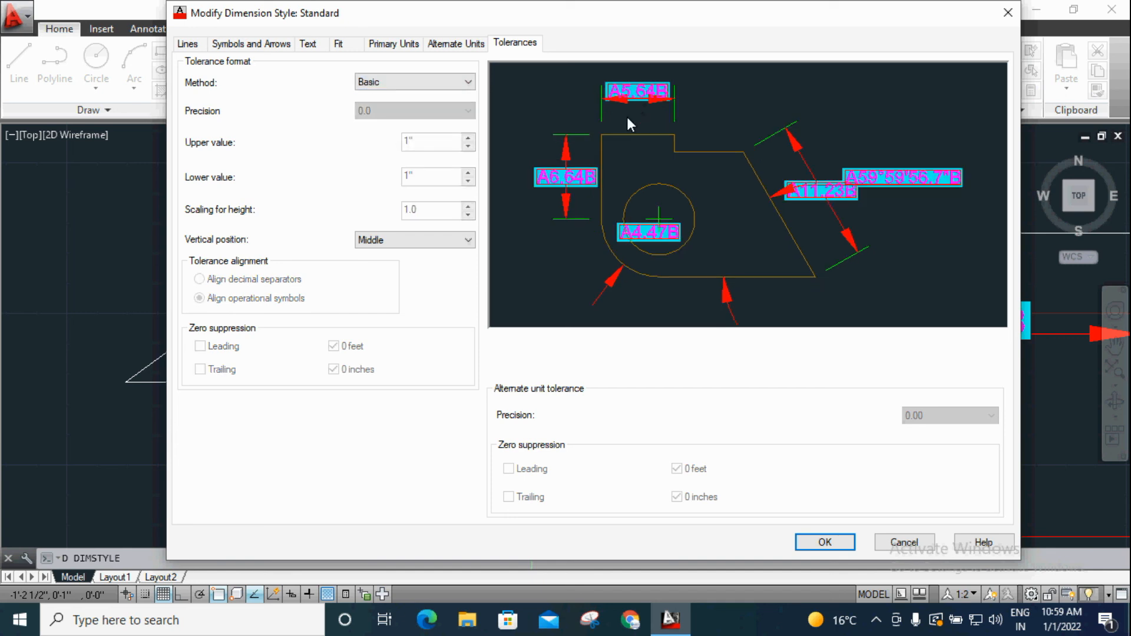
left_click(420, 85)
left_click(389, 129)
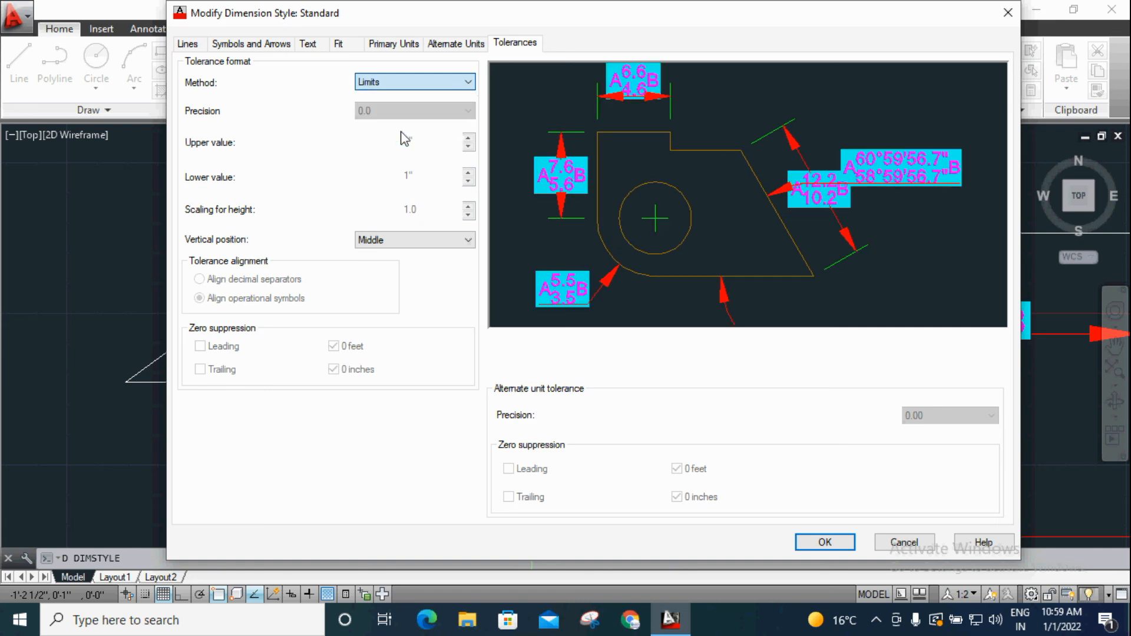
left_click(430, 82)
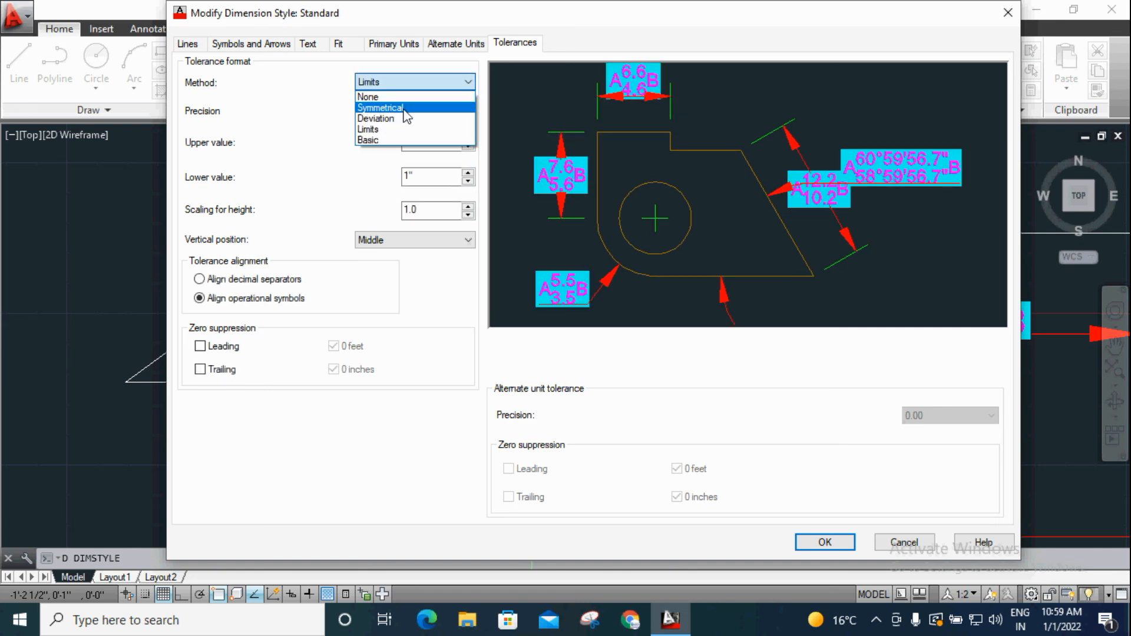
left_click(413, 103)
Step: Set the symmetrical tolerance's upper value to 1 1/2" and try its vertical position options, ending on Top
double_click(433, 141)
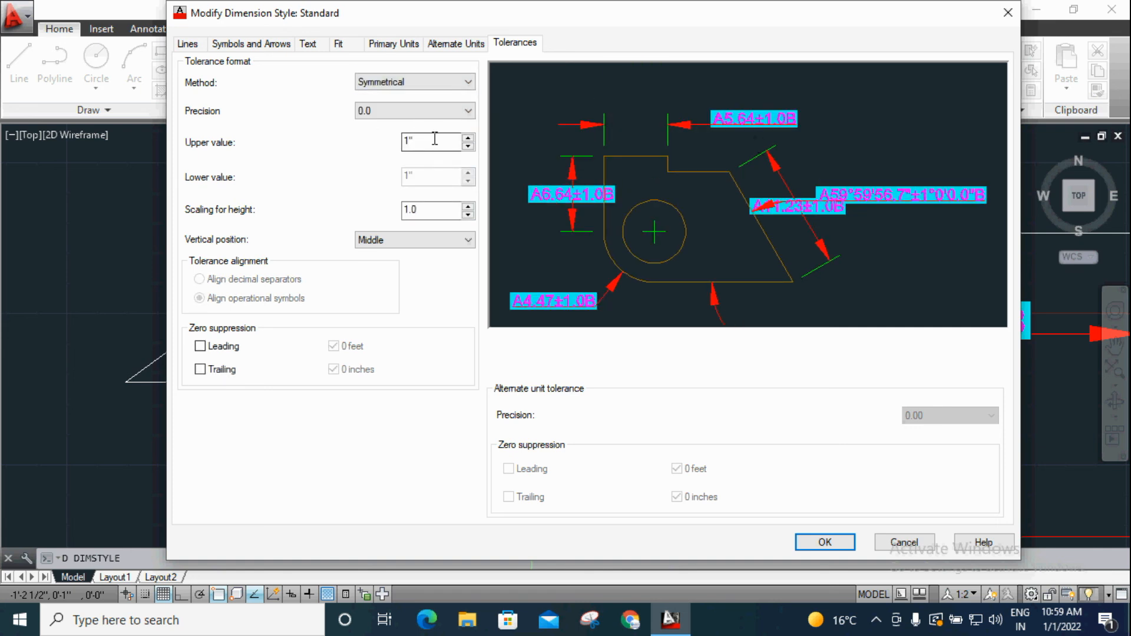
type("1.")
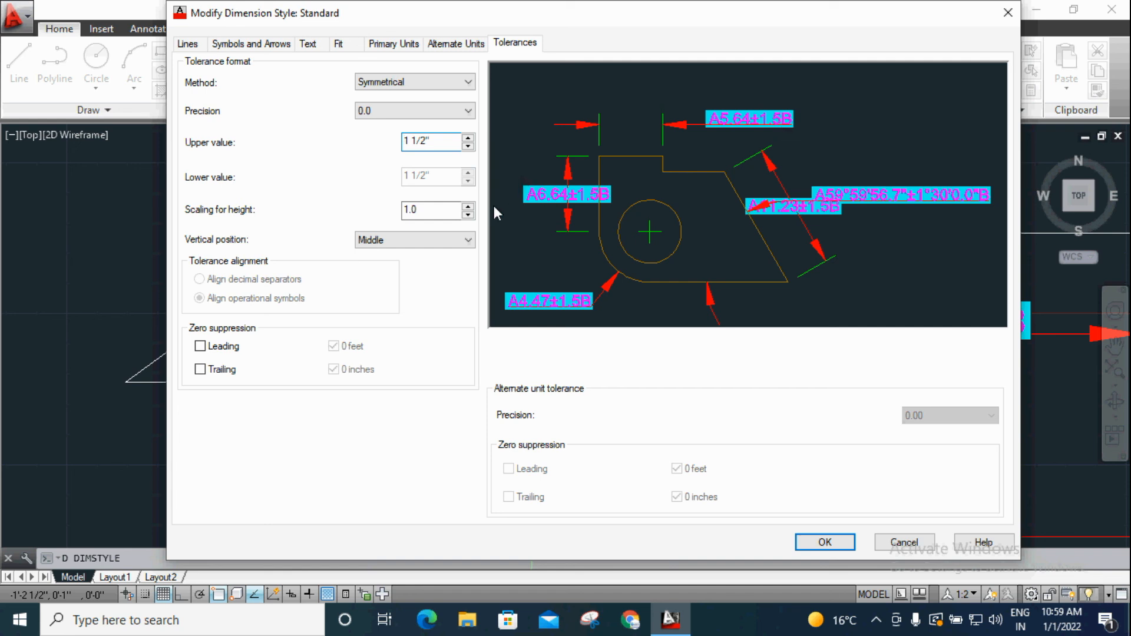
left_click(377, 240)
left_click(377, 255)
left_click(383, 240)
left_click(392, 267)
left_click(388, 239)
left_click(393, 276)
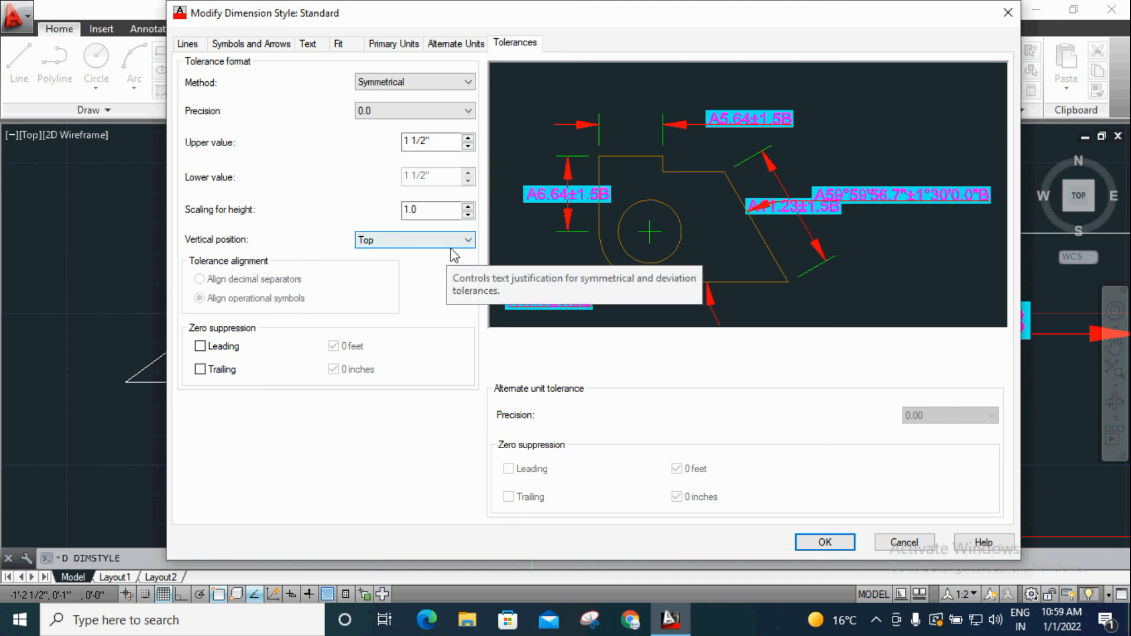
Step: Return to the Standard style's line settings and close the style modification without saving the changes
left_click(186, 44)
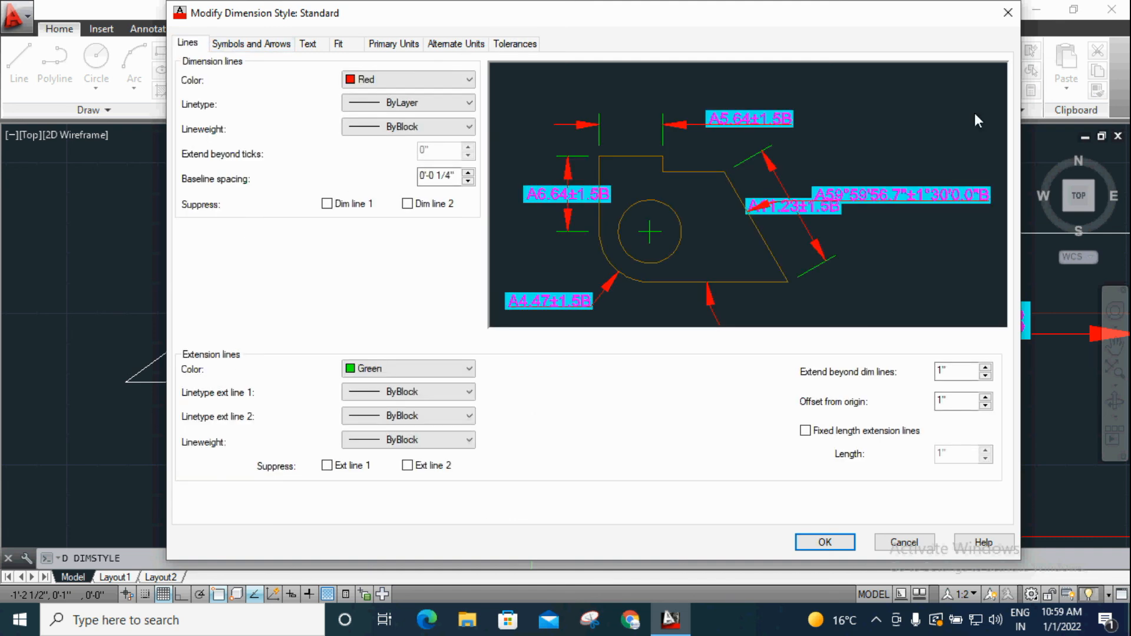
left_click(1008, 12)
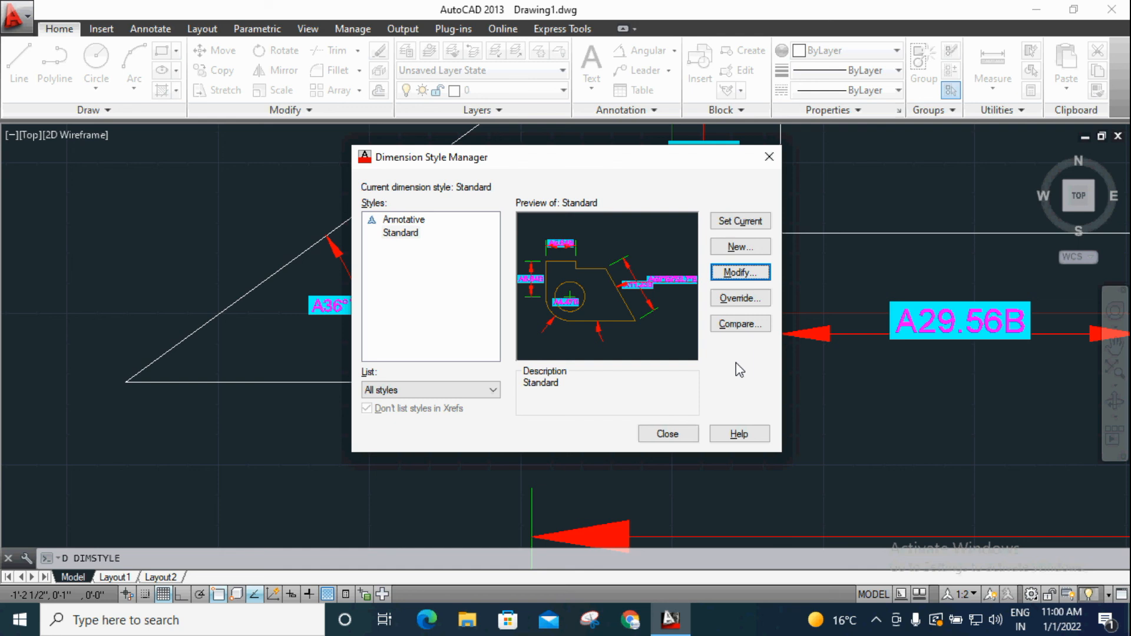
Step: View the settings for a new dimension style based on Standard and leave the Dimension Style Manager without creating it
left_click(746, 248)
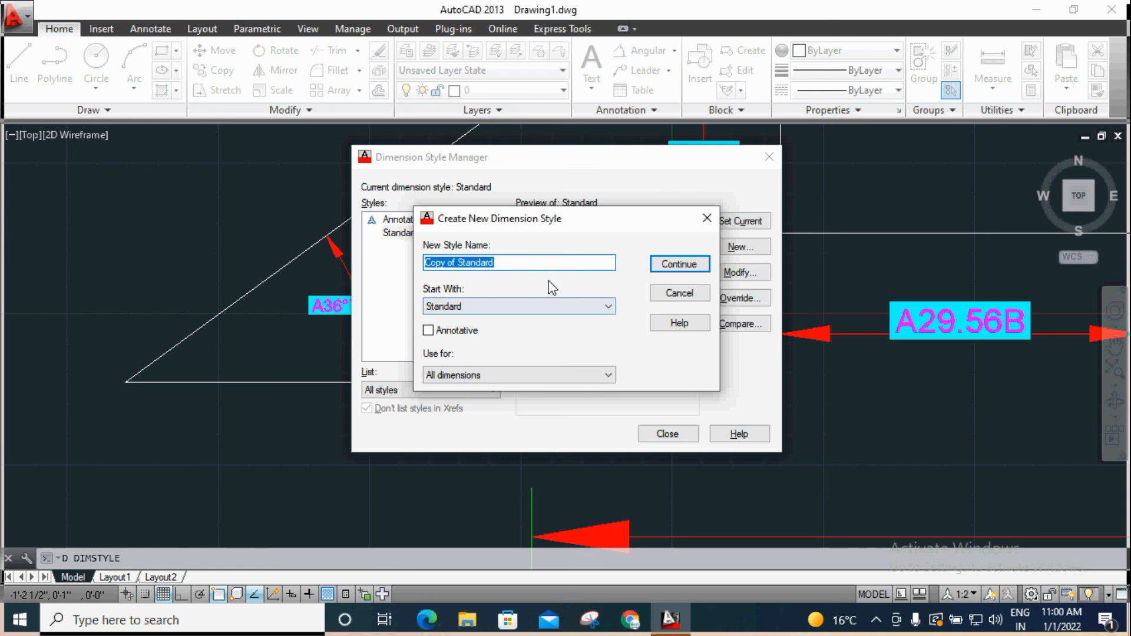
left_click(677, 263)
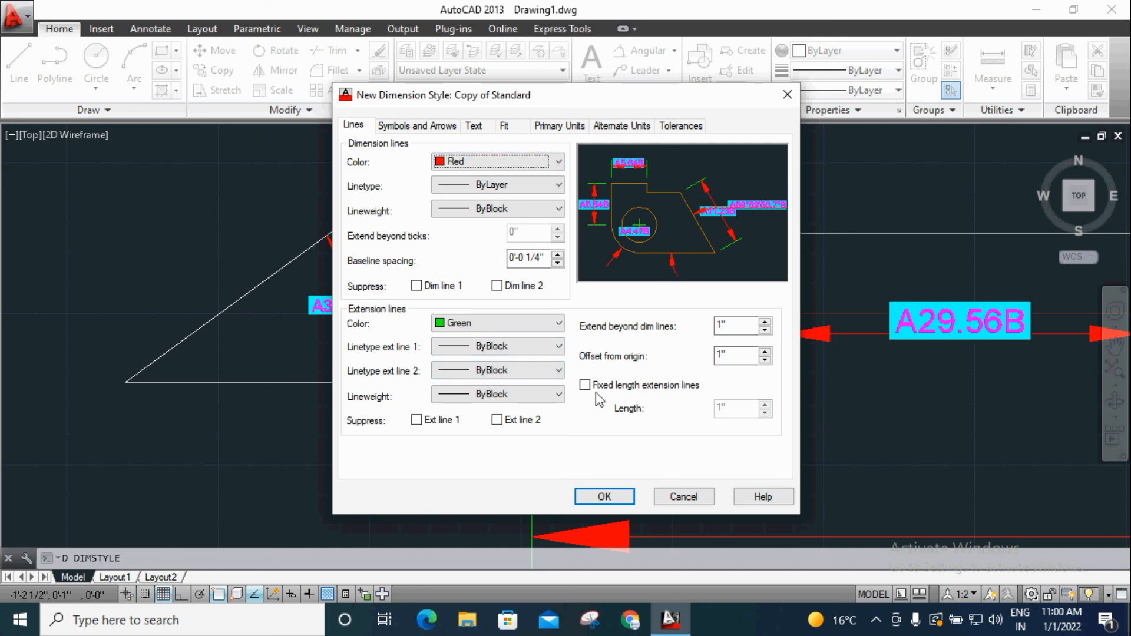
left_click(787, 95)
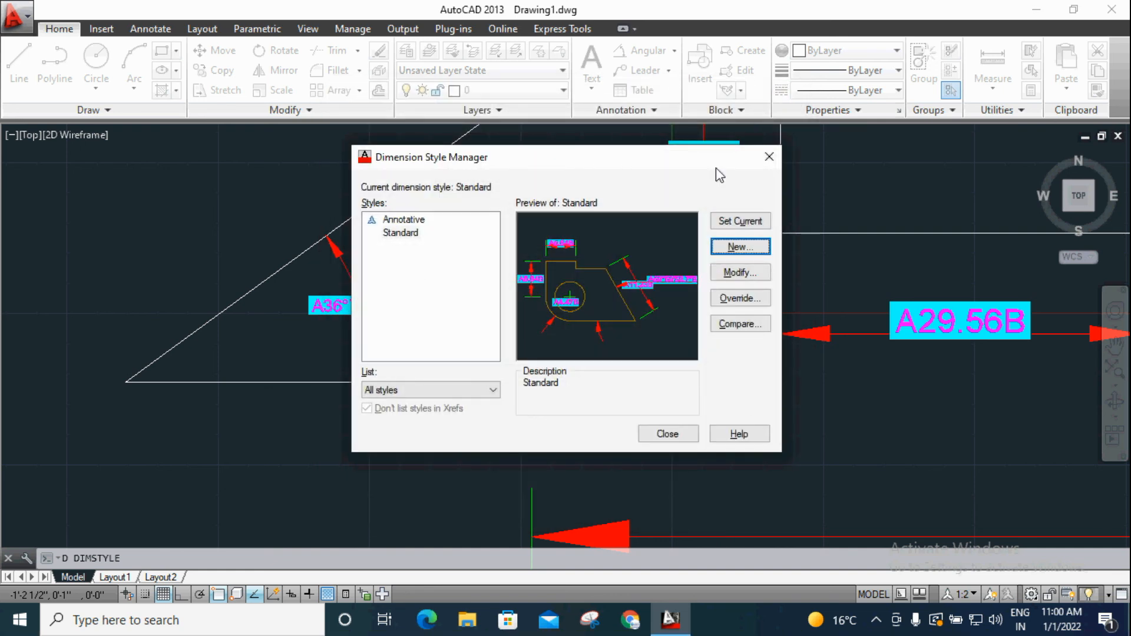
left_click(768, 155)
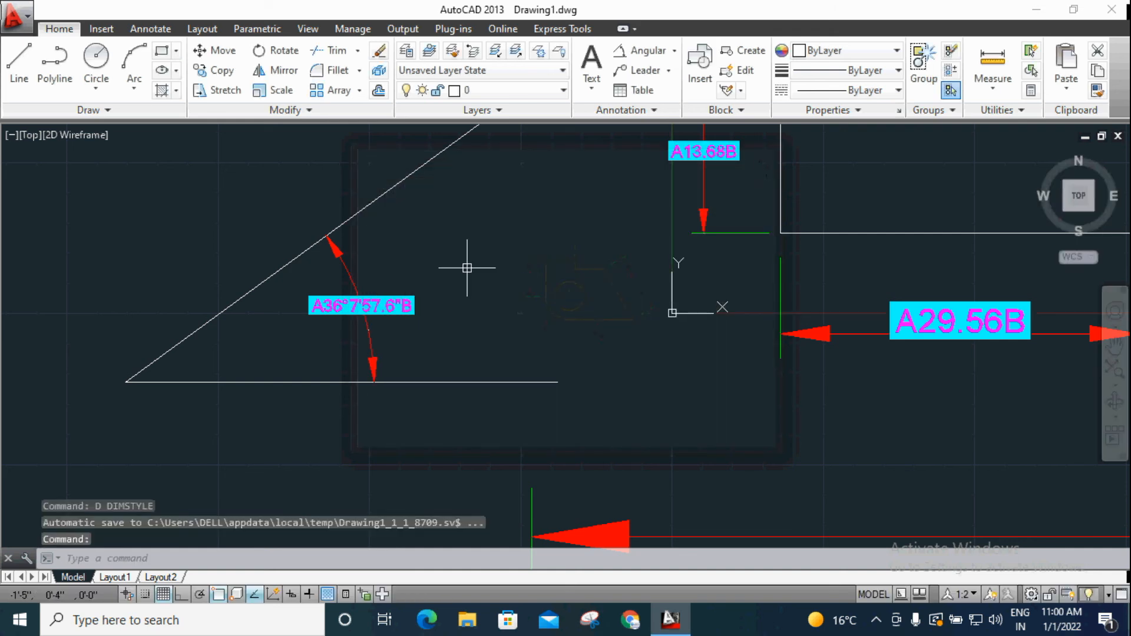